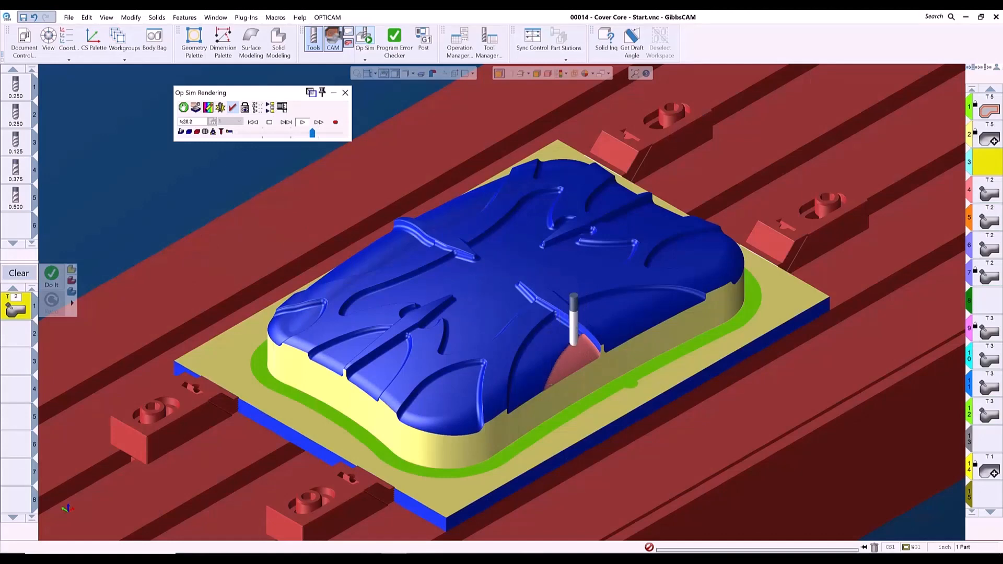
# Speed up the machining simulation and examine the first scalloped side cut from several angles
pyautogui.moveTo(319, 324); pyautogui.dragTo(234, 237, button='middle')
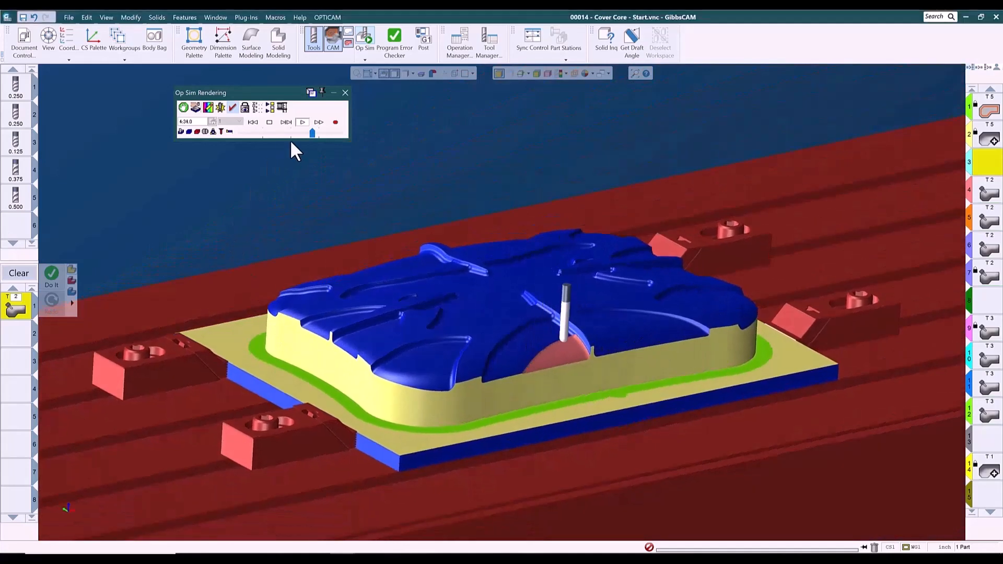
pyautogui.moveTo(313, 132); pyautogui.dragTo(326, 133)
pyautogui.moveTo(224, 352); pyautogui.dragTo(359, 337, button='middle')
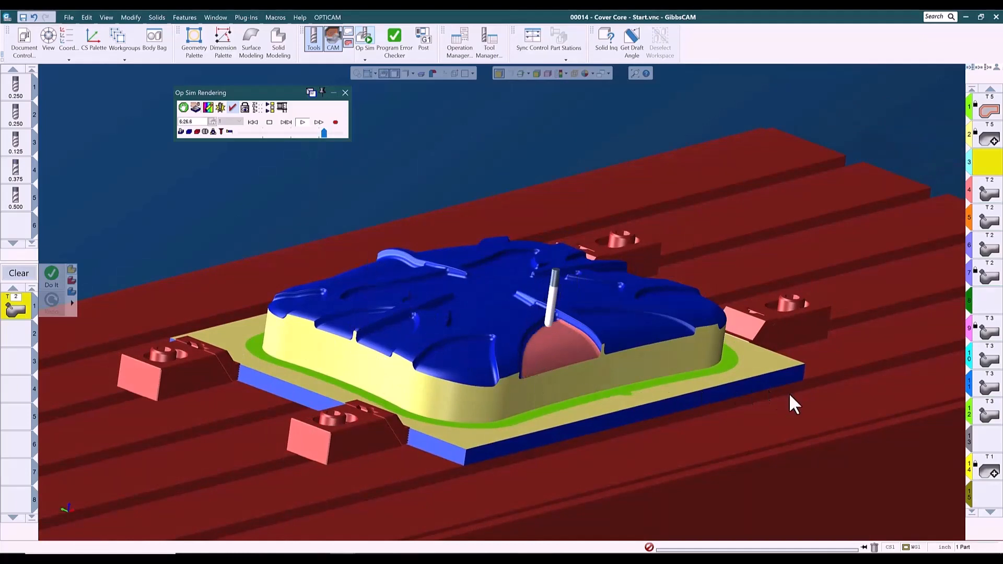
pyautogui.moveTo(810, 409); pyautogui.dragTo(49, 352, button='middle')
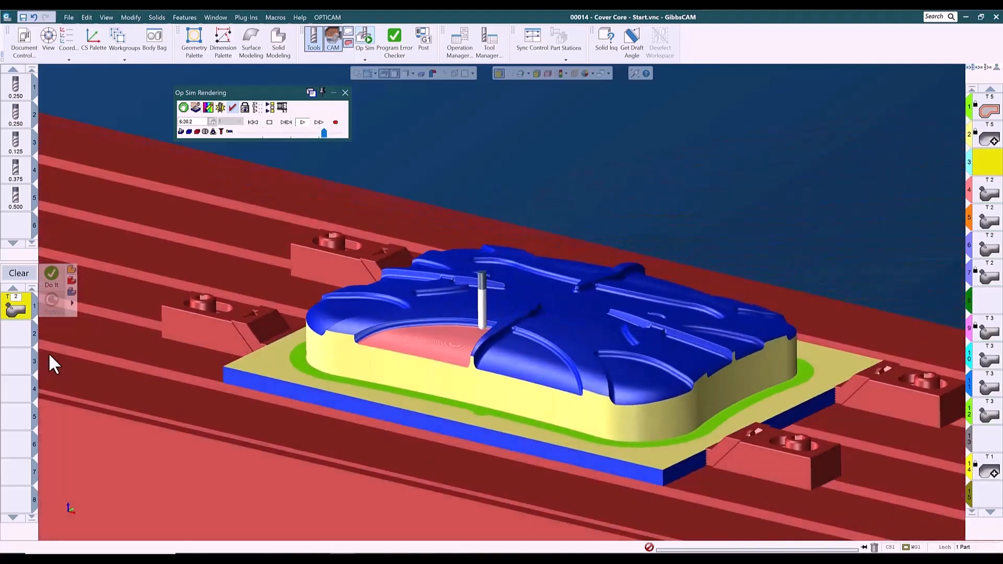
pyautogui.moveTo(699, 358); pyautogui.dragTo(643, 381, button='middle')
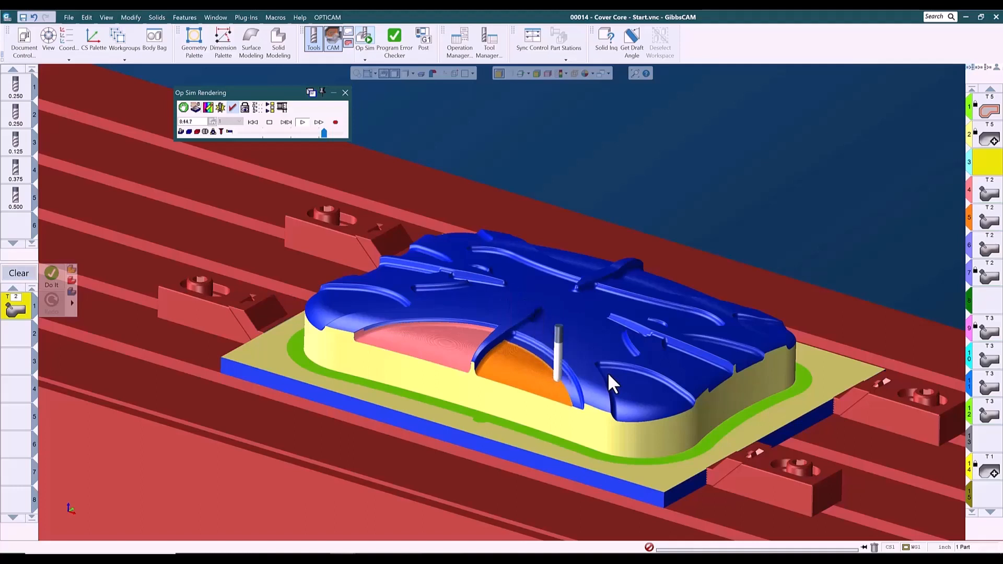
# Slow the simulation playback slightly and examine the side cuts on both long sides of the core
pyautogui.click(319, 133)
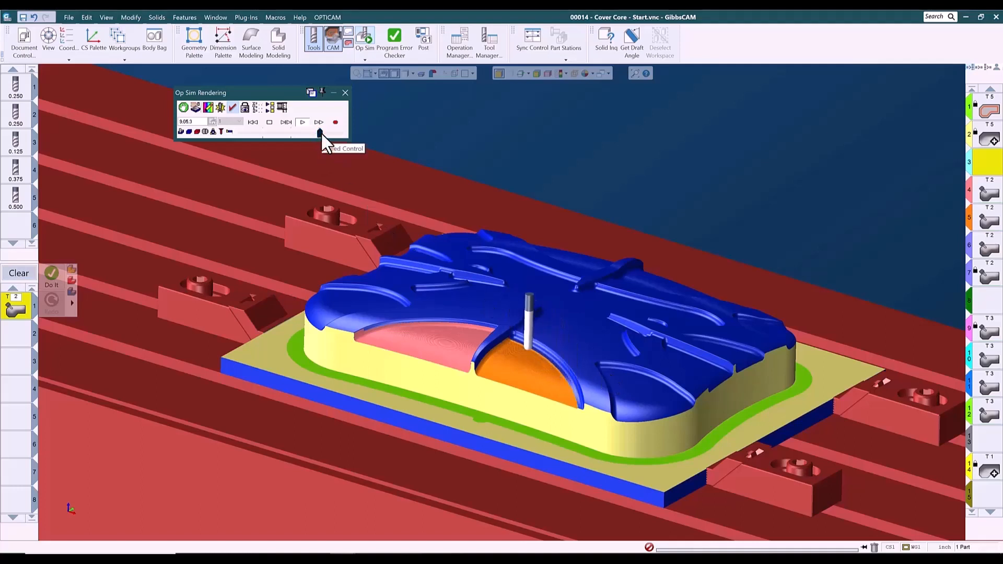
pyautogui.moveTo(321, 130); pyautogui.dragTo(322, 130)
pyautogui.moveTo(629, 431); pyautogui.dragTo(404, 356, button='middle')
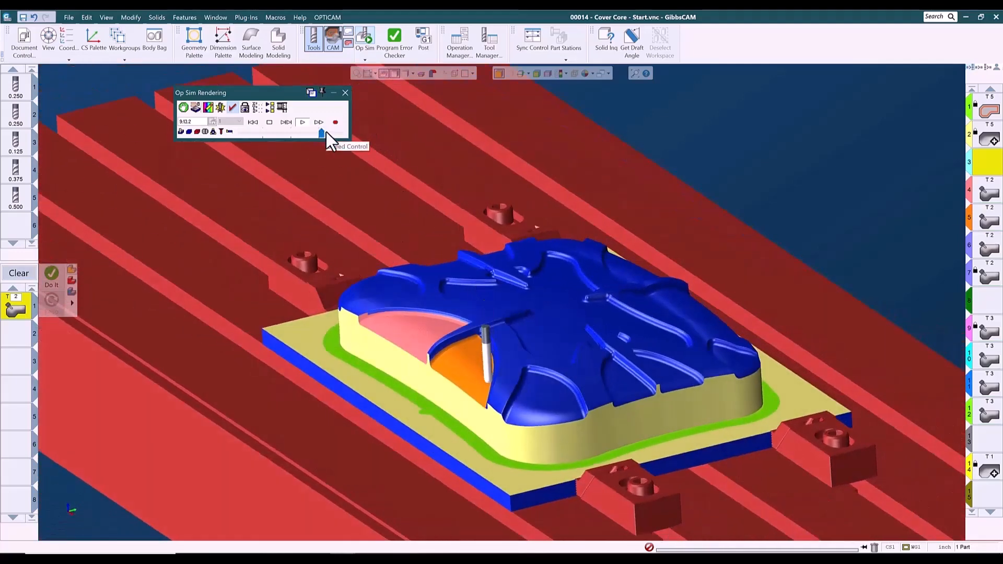
pyautogui.moveTo(732, 444); pyautogui.dragTo(331, 488, button='middle')
pyautogui.moveTo(679, 278); pyautogui.dragTo(646, 448, button='middle')
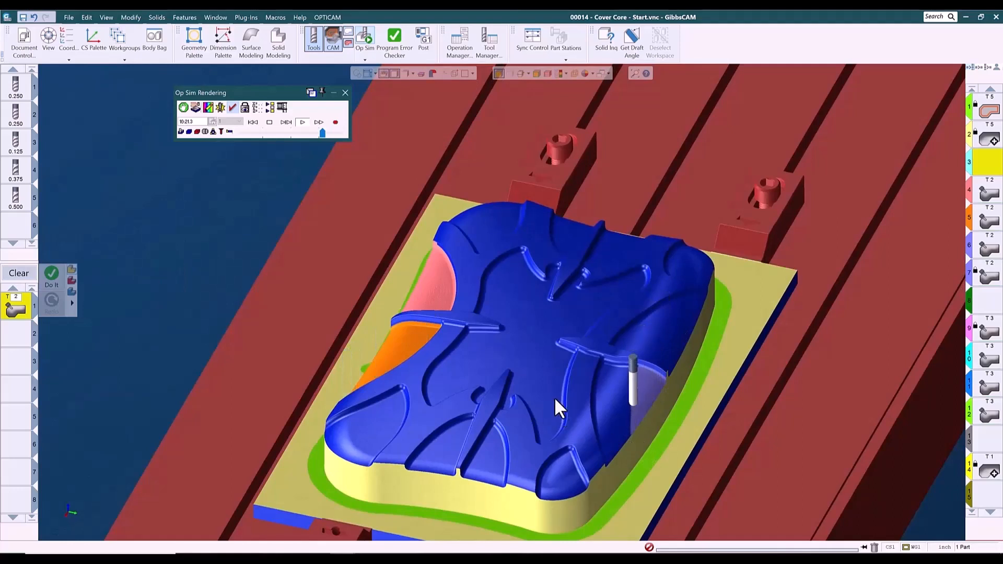
pyautogui.moveTo(521, 445); pyautogui.dragTo(456, 411, button='middle')
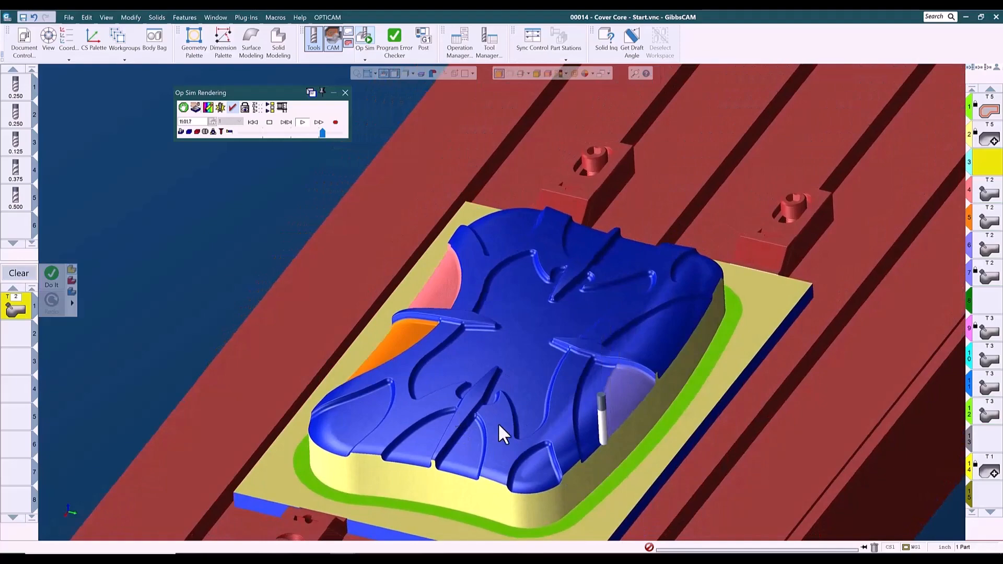
pyautogui.moveTo(537, 450); pyautogui.dragTo(498, 288, button='middle')
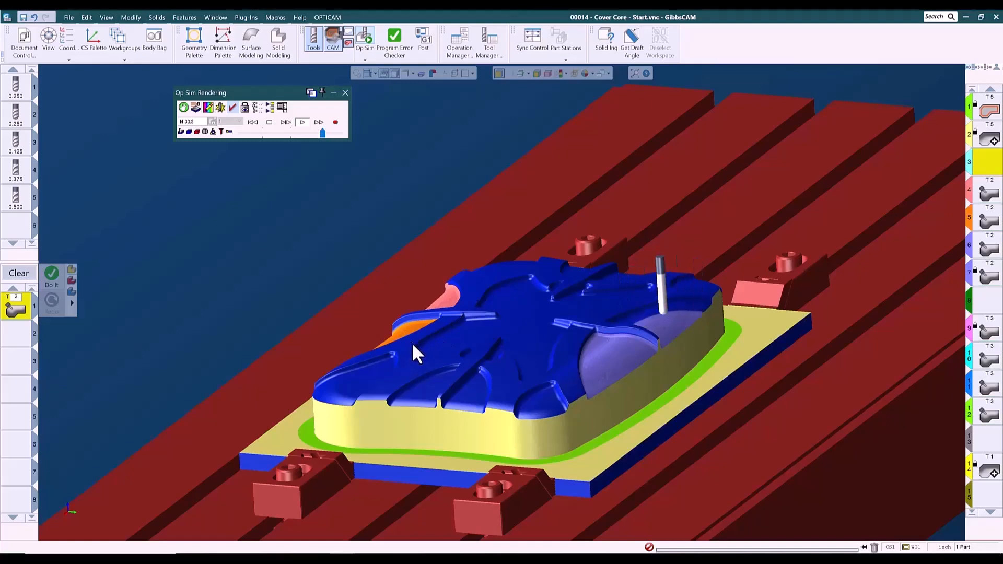
# Examine the simulated cuts from the opposite sides while the remaining operations play
pyautogui.moveTo(336, 414); pyautogui.dragTo(552, 224, button='middle')
pyautogui.moveTo(309, 233); pyautogui.dragTo(667, 343, button='middle')
pyautogui.moveTo(634, 375); pyautogui.dragTo(289, 512, button='middle')
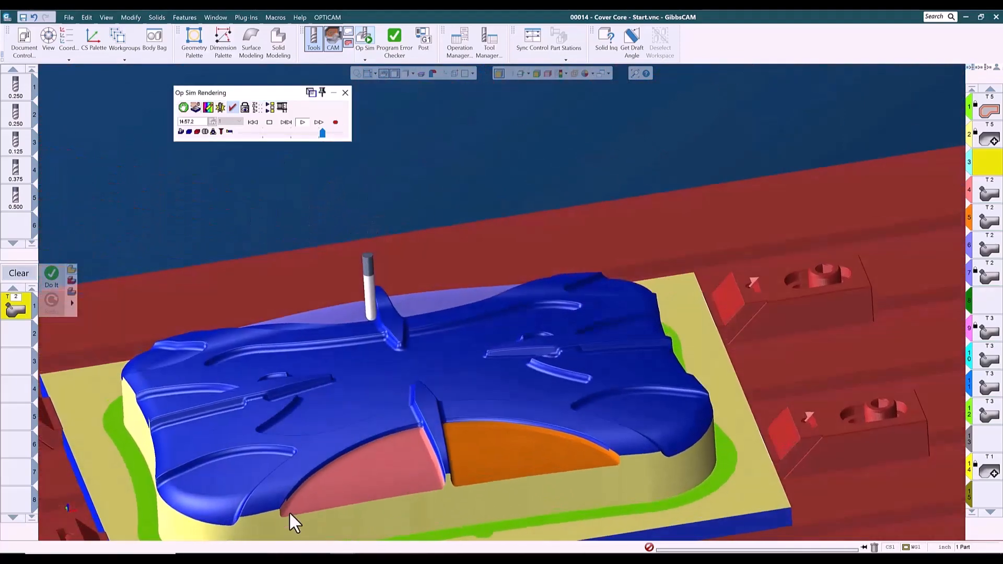
pyautogui.moveTo(387, 439); pyautogui.dragTo(477, 349, button='middle')
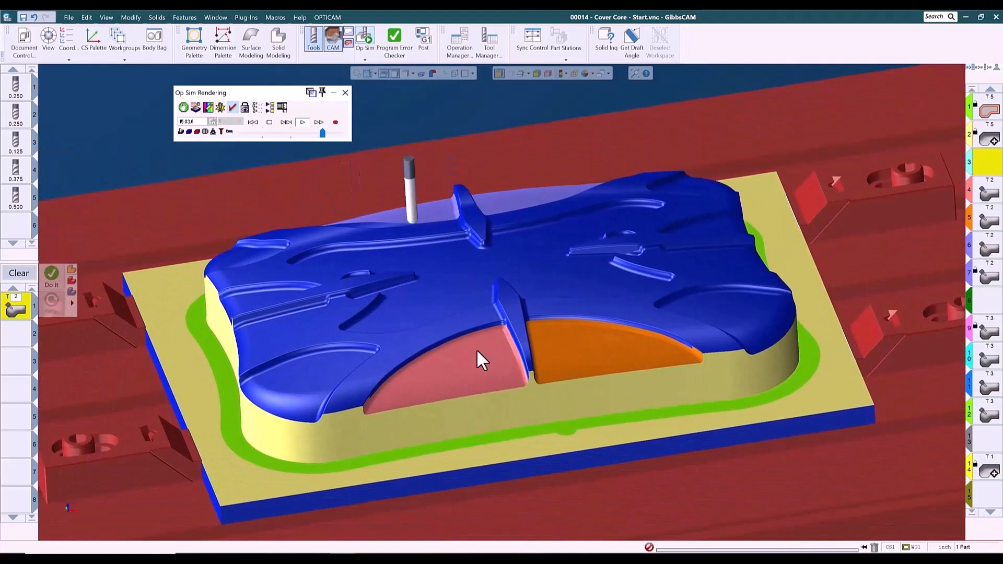
pyautogui.moveTo(433, 464); pyautogui.dragTo(638, 448, button='middle')
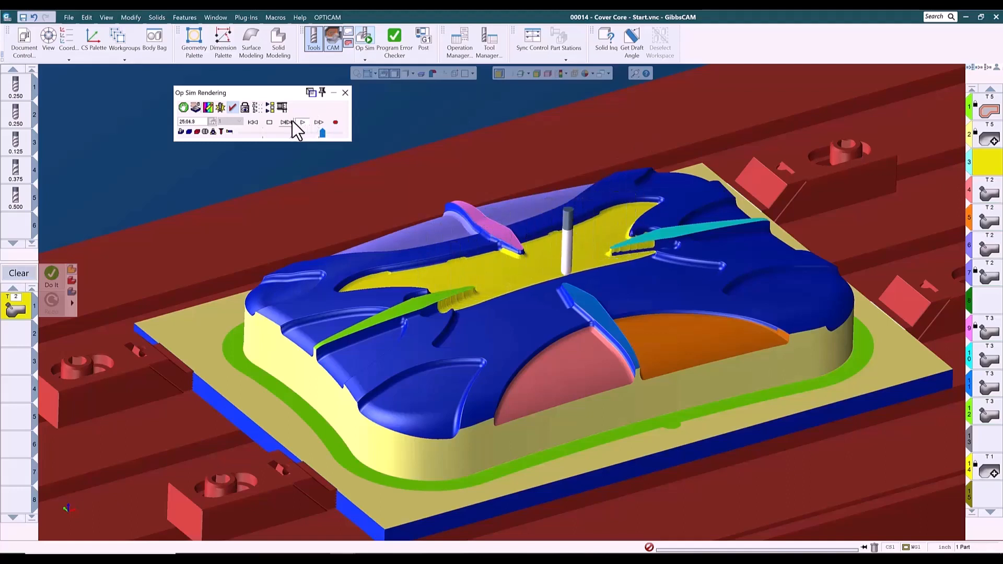
# Close the simulation and switch to the 00014 - Cover Core.vnc part
pyautogui.click(345, 92)
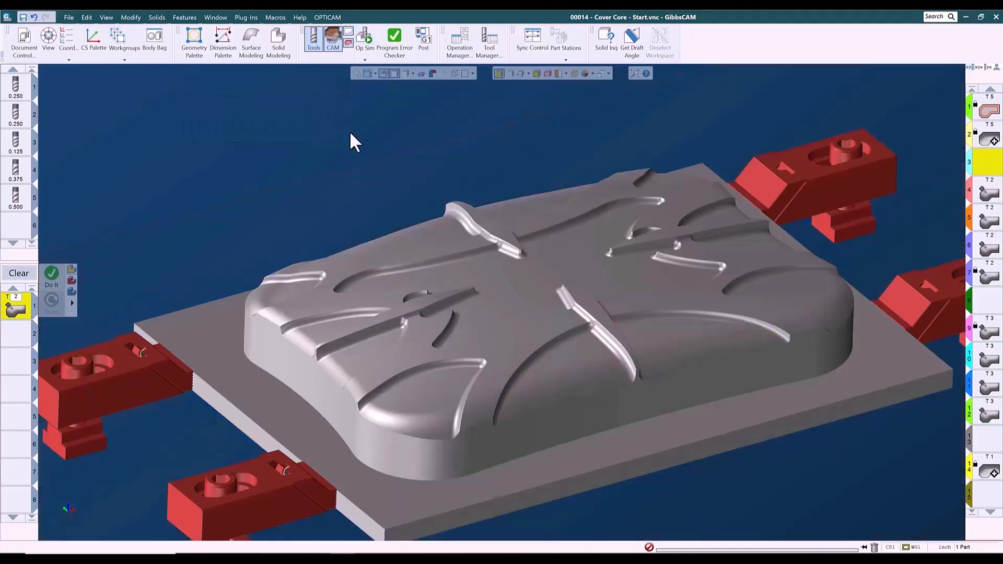
pyautogui.hotkey('ctrl', 'i')
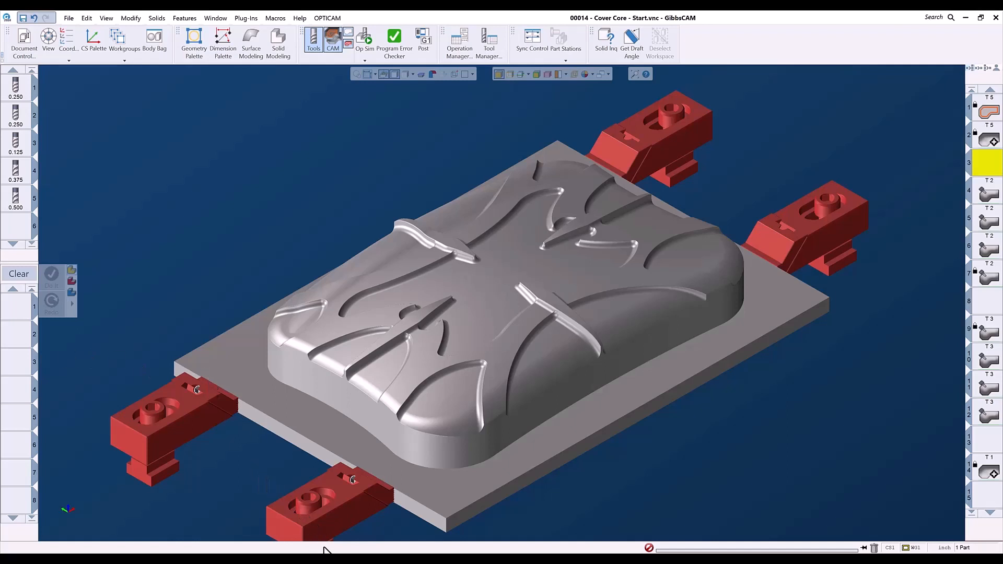
pyautogui.moveTo(343, 560)
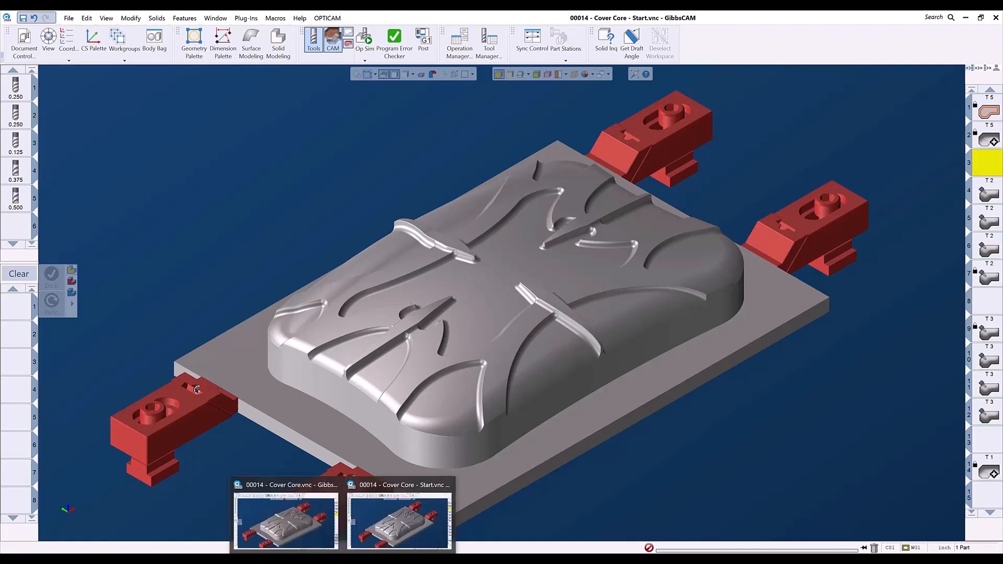
pyautogui.click(298, 526)
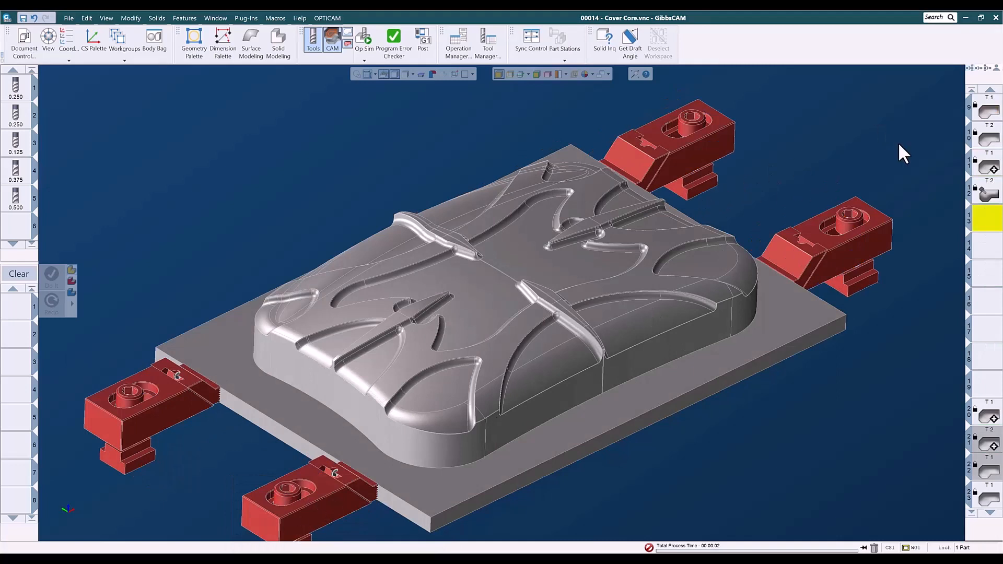
# Review the toolpaths of existing operations 9, 10, 11, 12 and 20 on the core
pyautogui.doubleClick(989, 110)
pyautogui.click(977, 167)
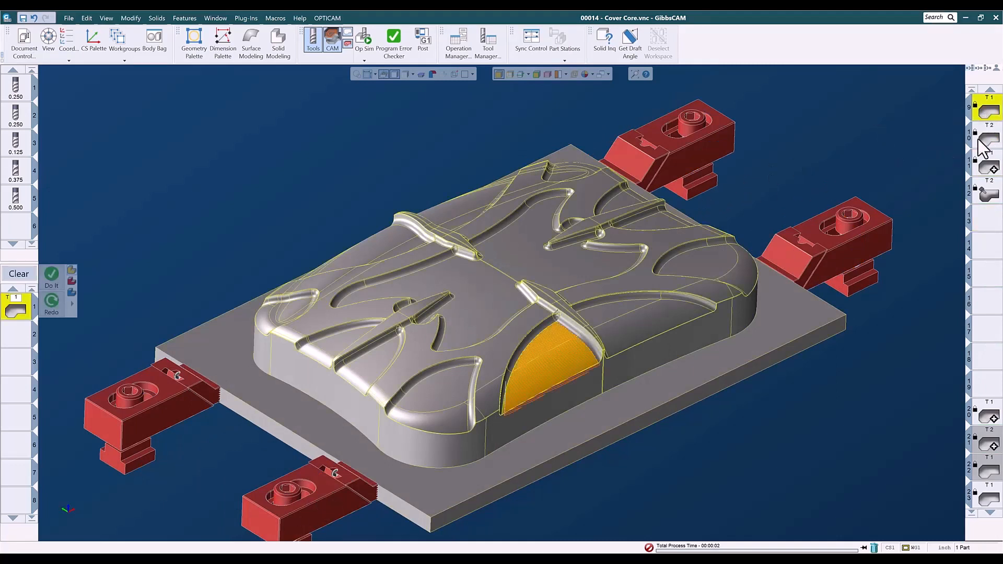
pyautogui.doubleClick(985, 144)
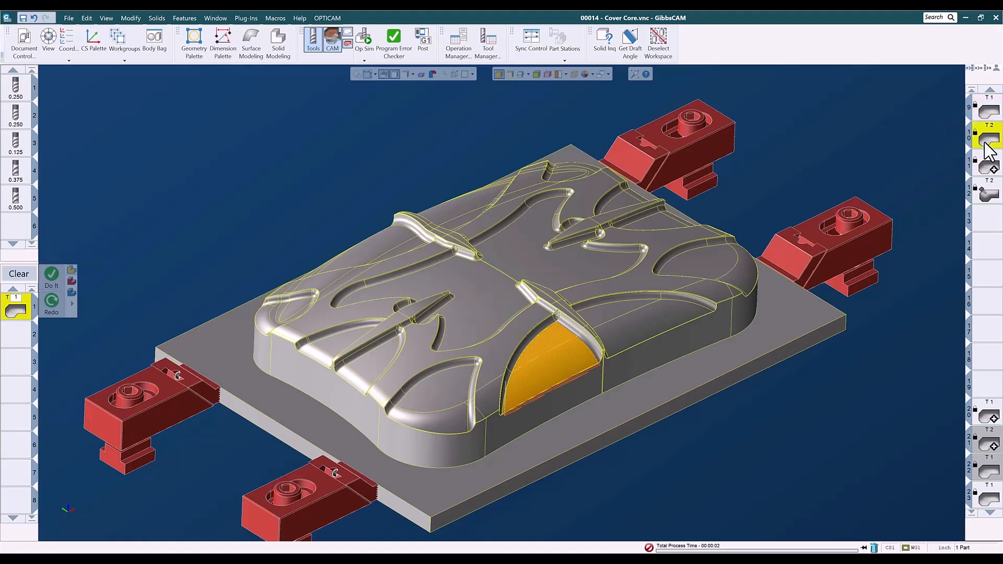
pyautogui.doubleClick(988, 168)
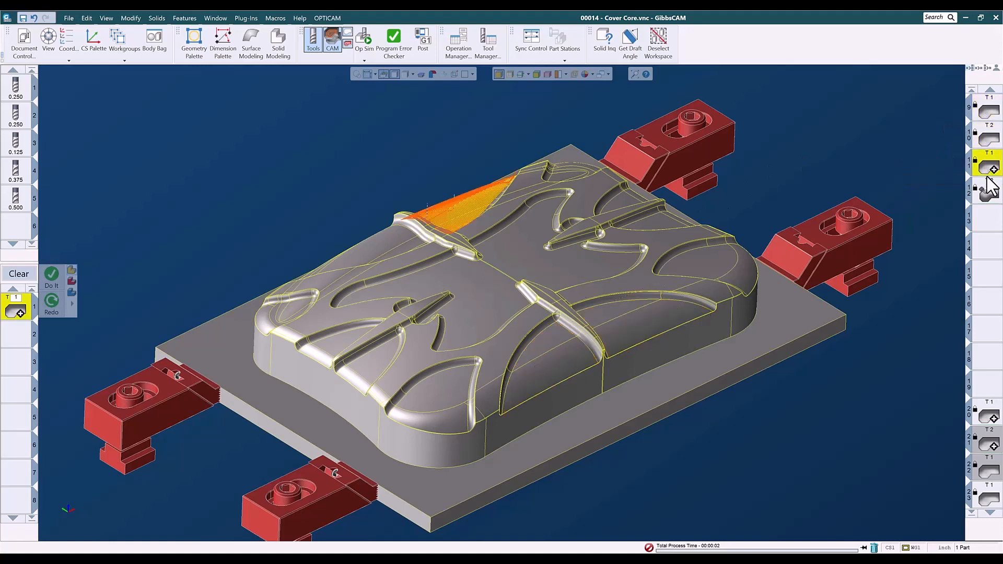
pyautogui.doubleClick(989, 196)
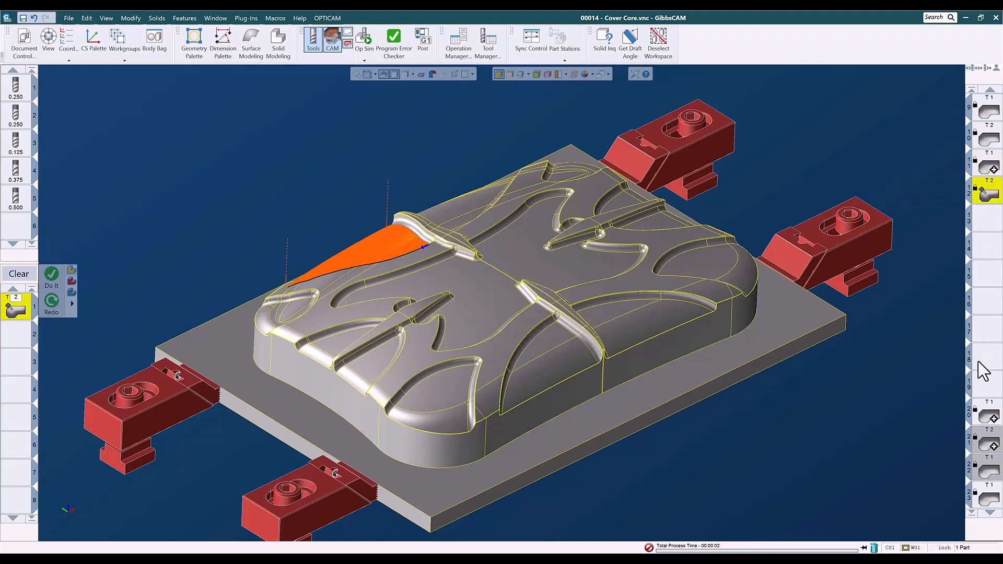
pyautogui.doubleClick(990, 420)
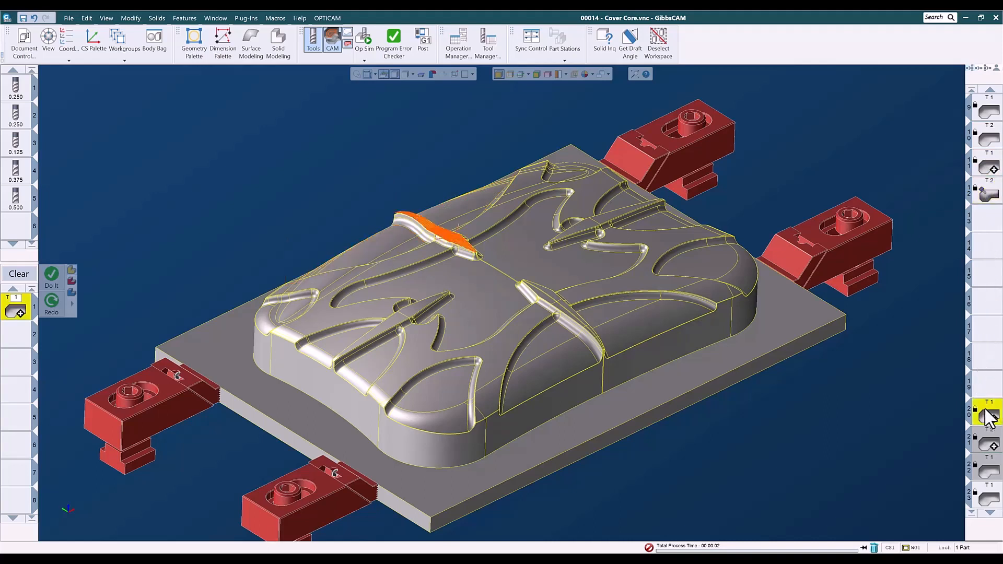
pyautogui.doubleClick(991, 136)
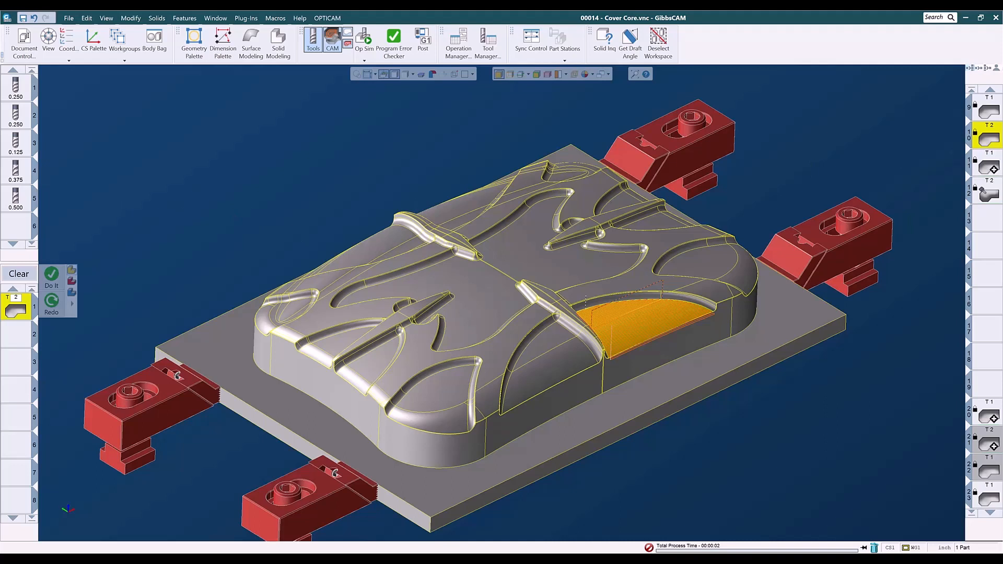
# Select all floor faces of the near corner pocket, including the small triangular sliver beside the fillet
pyautogui.click(453, 383)
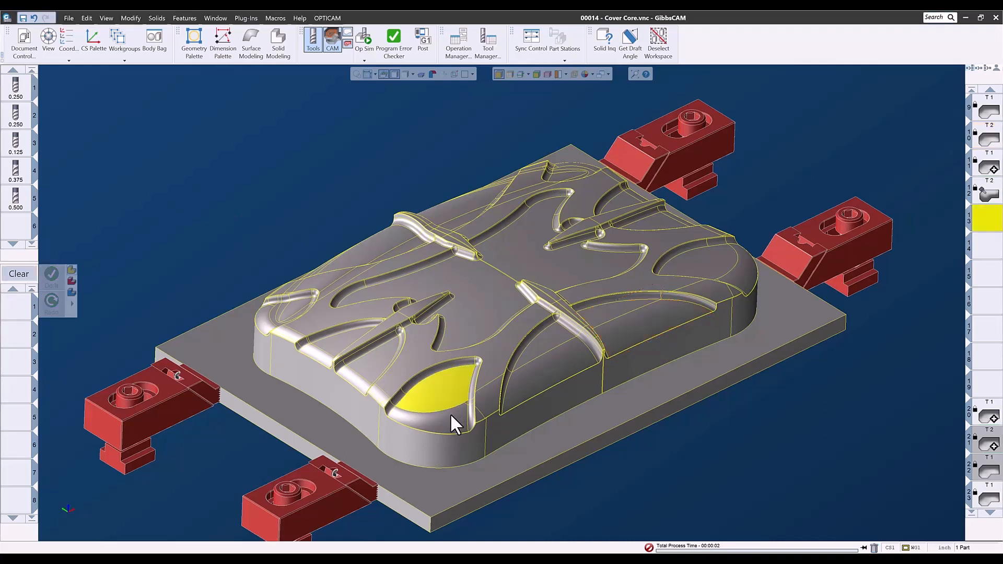
pyautogui.keyDown('shift'); pyautogui.click(444, 405); pyautogui.keyUp('shift')
pyautogui.scroll(5, 475, 410)
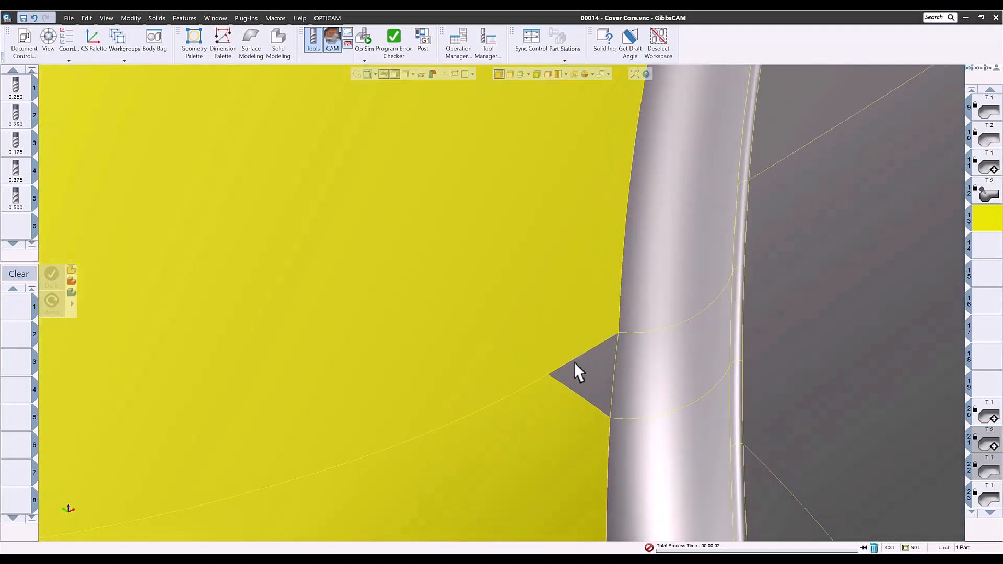
pyautogui.scroll(-1, 523, 391)
pyautogui.scroll(-4, 482, 395)
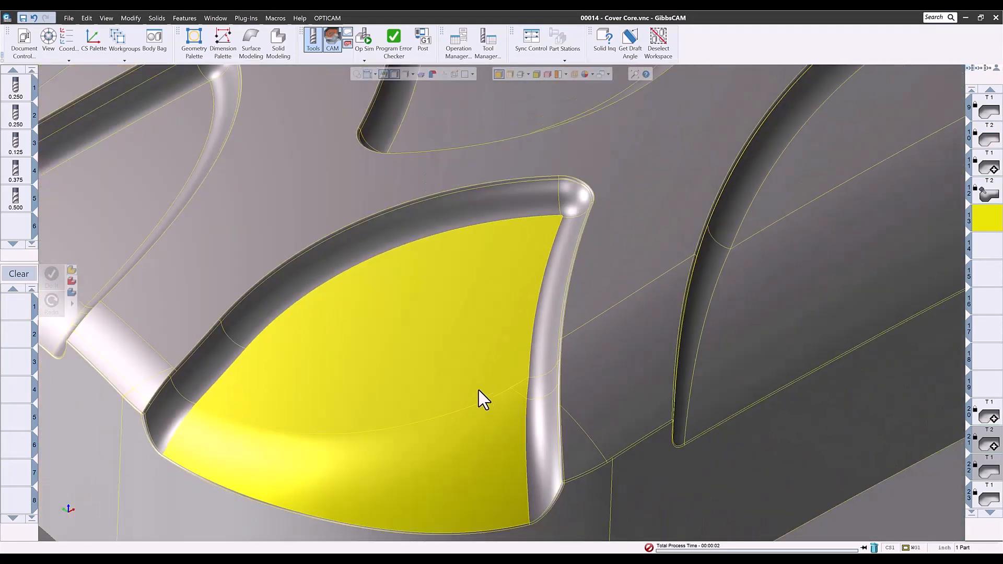
# Define milling tool 6 as a ball end mill with a 0.25 inch diameter
pyautogui.doubleClick(16, 227)
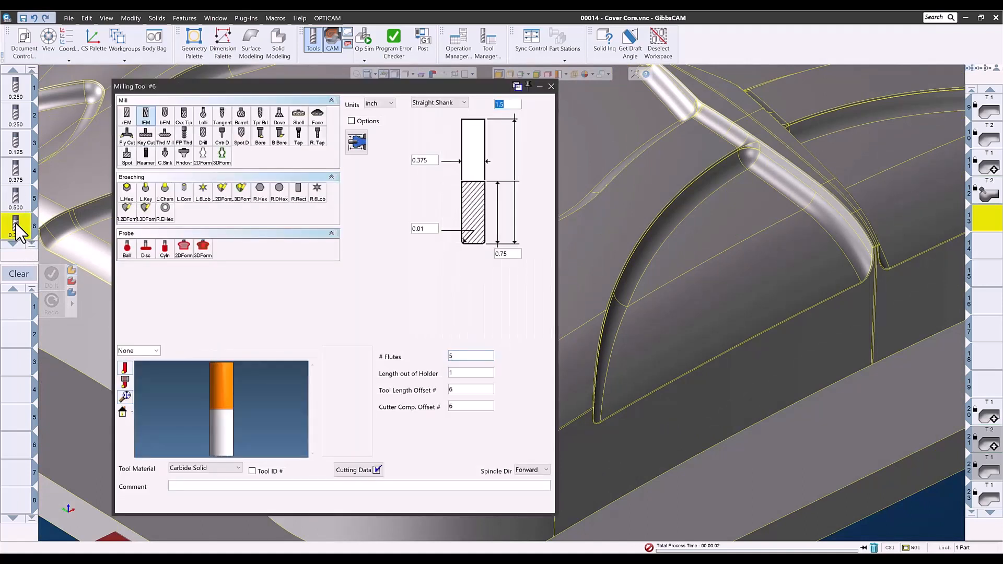
pyautogui.click(165, 119)
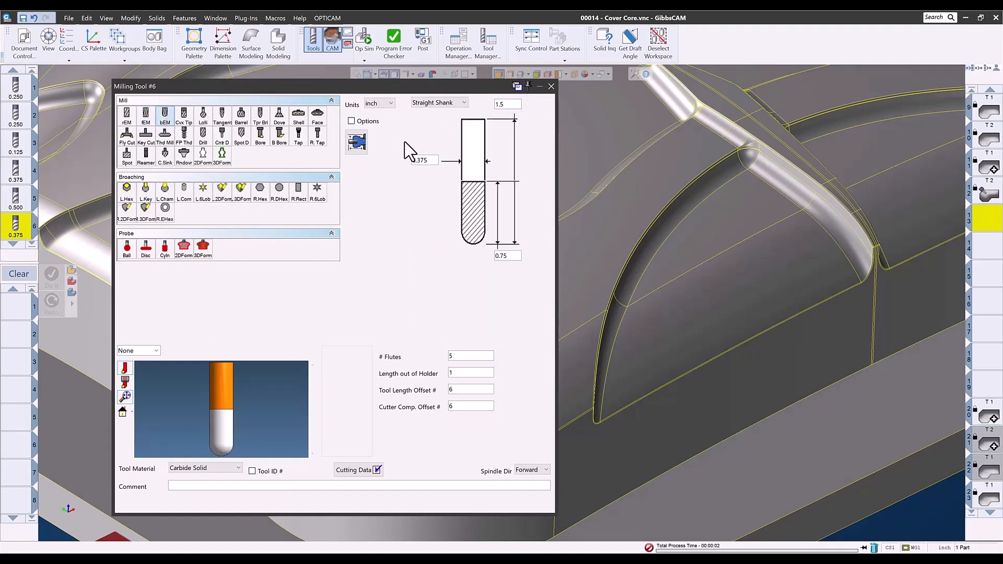
pyautogui.doubleClick(427, 161)
pyautogui.write('.25')
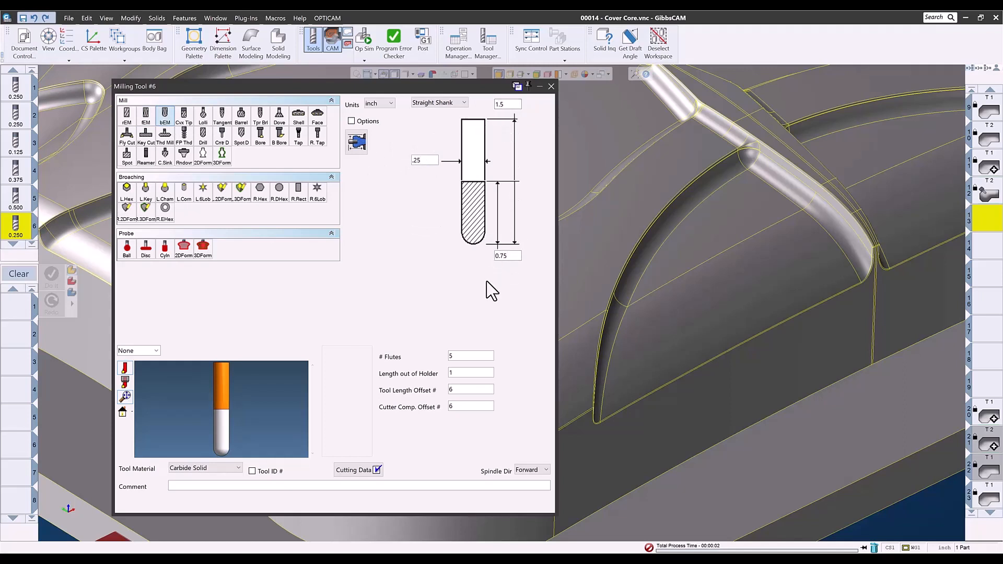
pyautogui.click(460, 357)
pyautogui.click(552, 86)
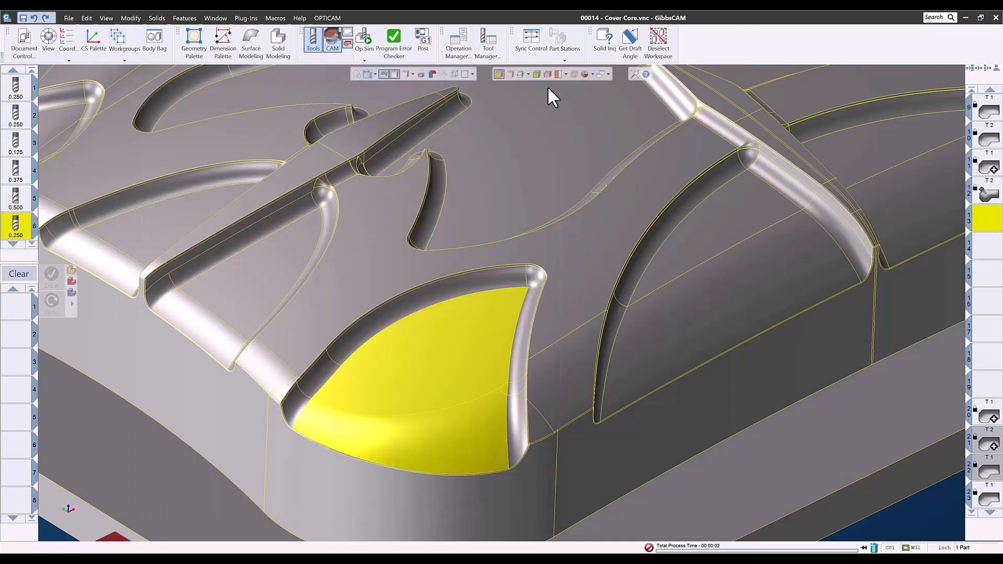
# Look over the saved tool lists available for loading
pyautogui.rightClick(17, 230)
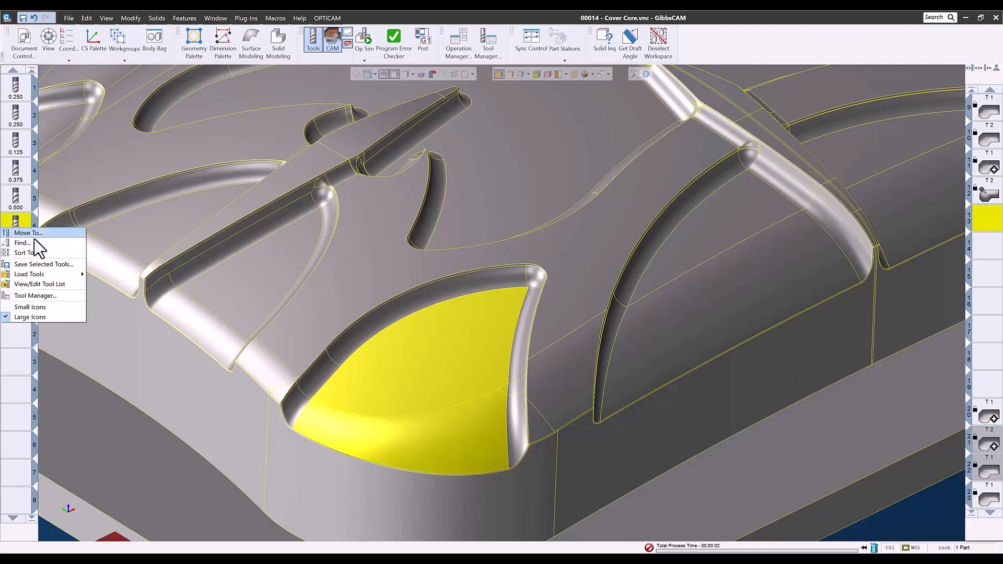
pyautogui.moveTo(40, 275)
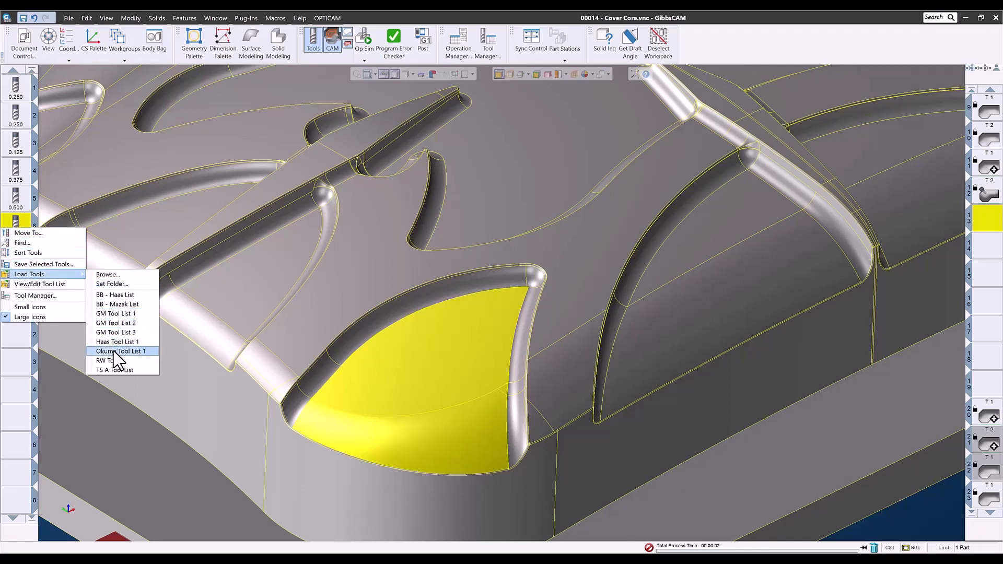
pyautogui.click(15, 233)
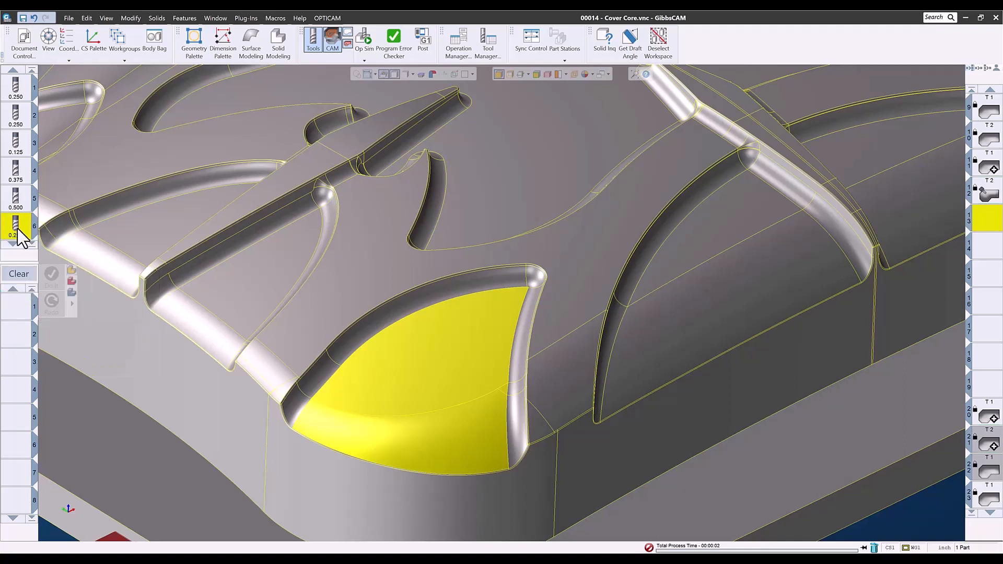
# Create a 5-axis process with tool 6 and check the Surfacing - Finish entry in its feeds and speeds table
pyautogui.moveTo(15, 234); pyautogui.dragTo(21, 302)
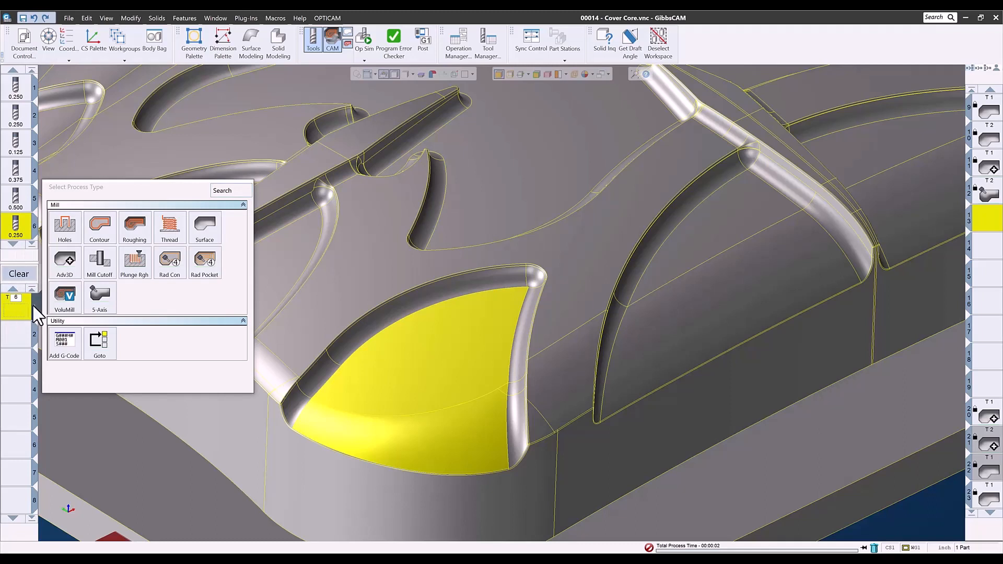
pyautogui.click(94, 296)
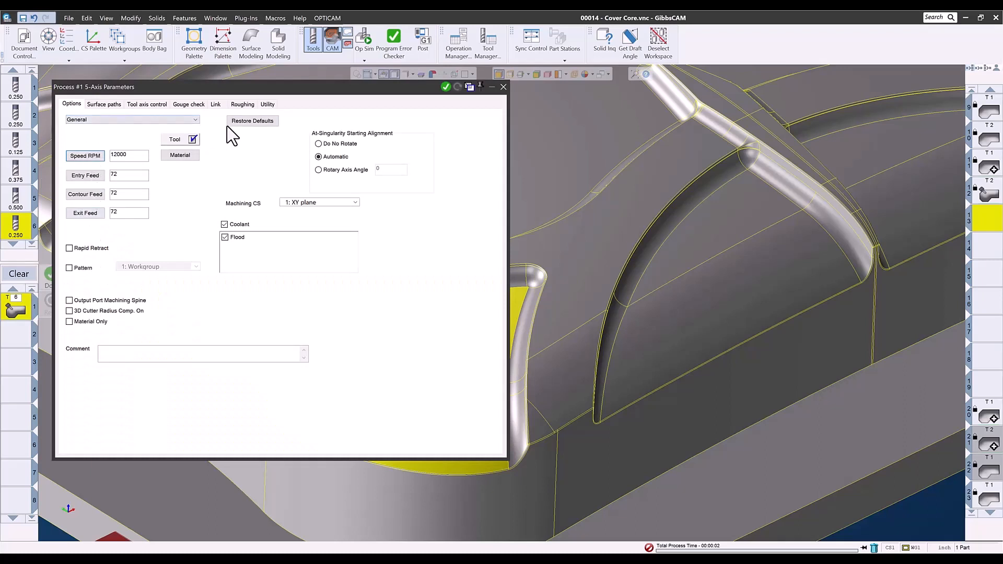
pyautogui.click(172, 141)
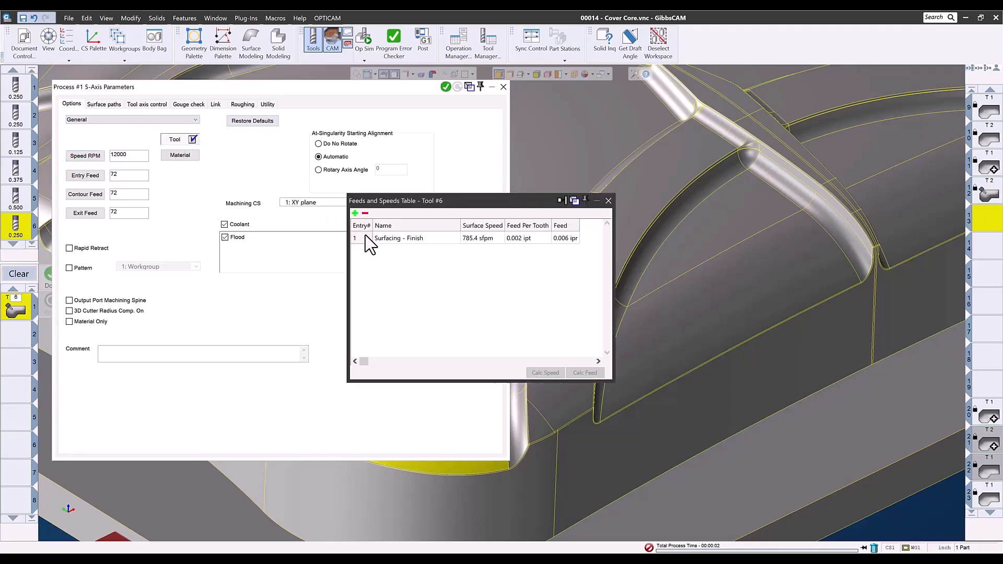
pyautogui.click(389, 238)
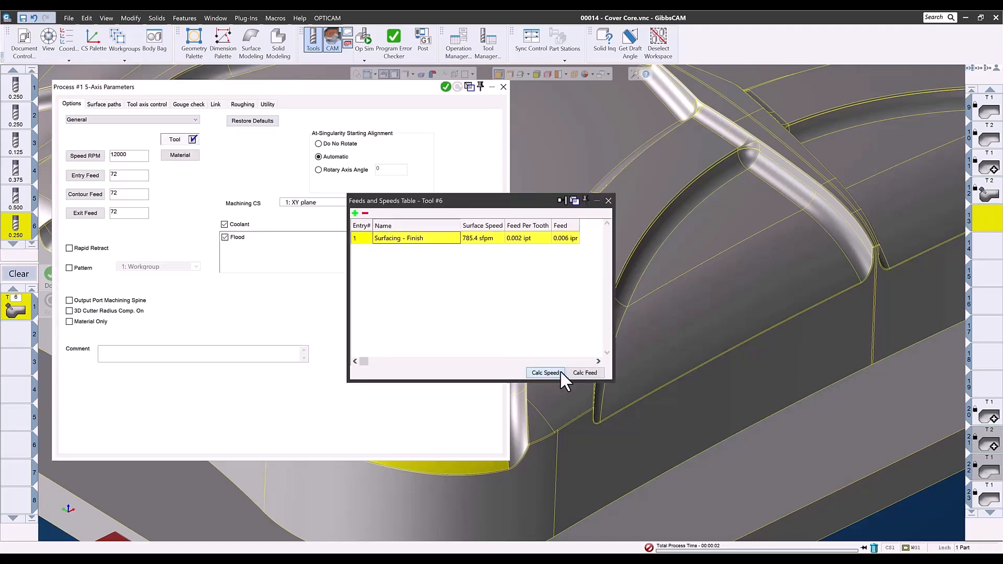
pyautogui.click(608, 200)
# Set the surface path pattern to Parallel to curve(s) and accept the corner pocket's floor faces as drive surfaces
pyautogui.click(111, 106)
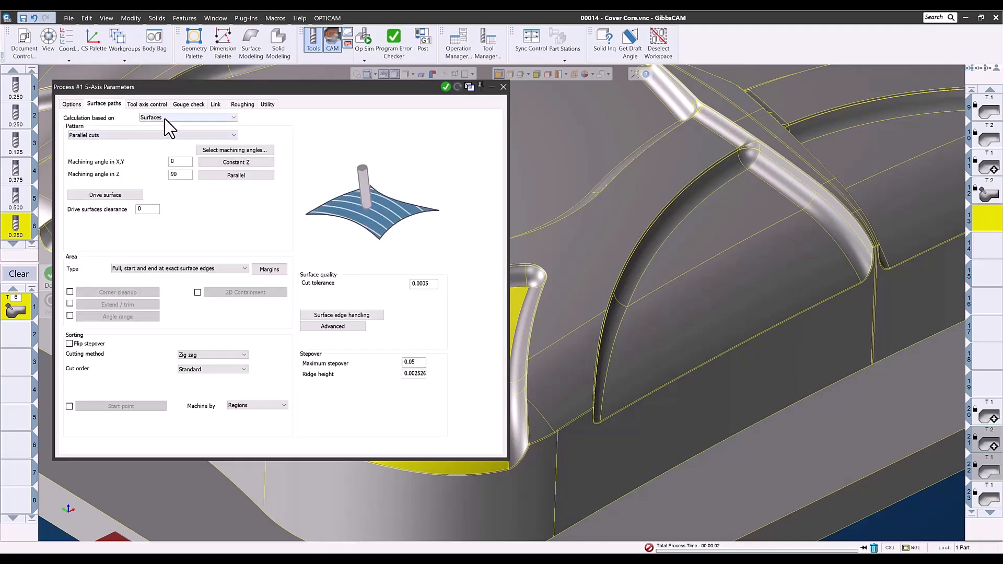
pyautogui.click(143, 136)
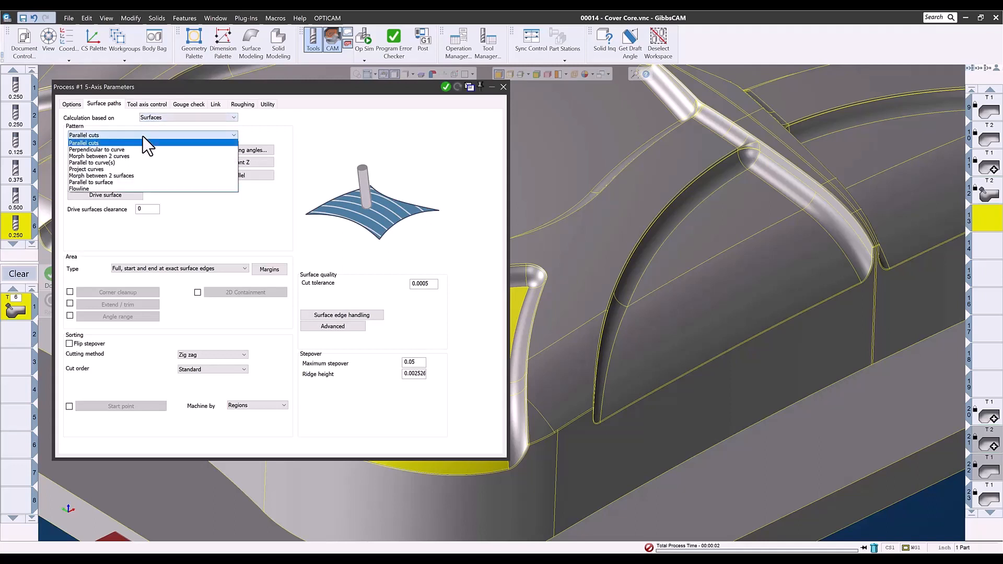
pyautogui.click(102, 162)
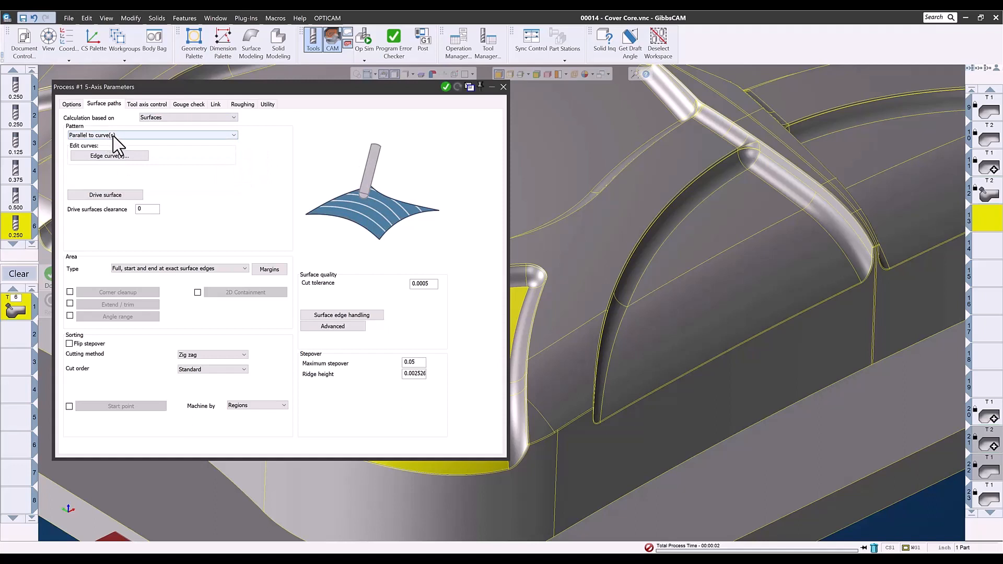
pyautogui.click(105, 194)
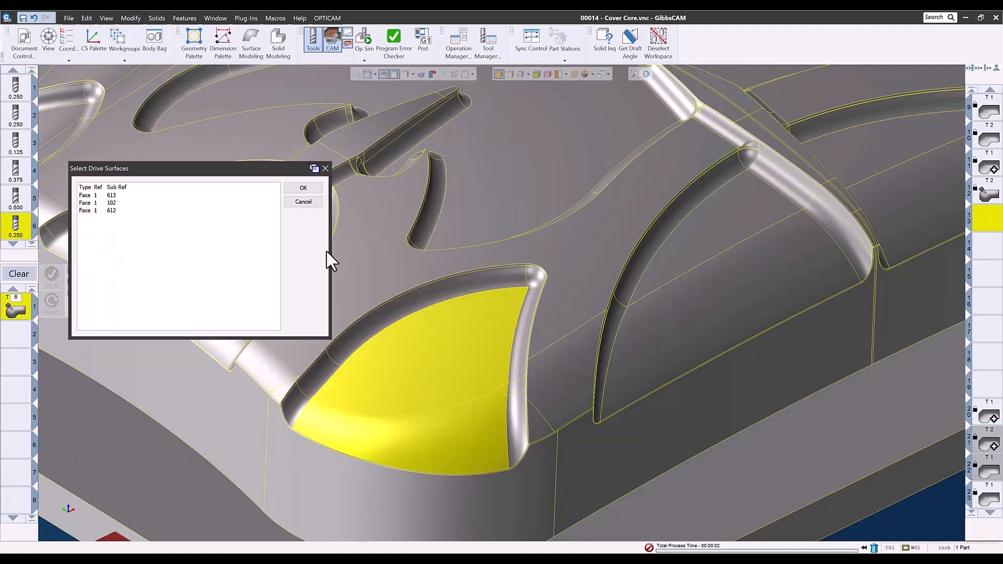
pyautogui.click(309, 189)
# Assign the three edges along the pocket floor's long curved fillet as edge curves and set the maximum stepover to 0.02
pyautogui.click(104, 155)
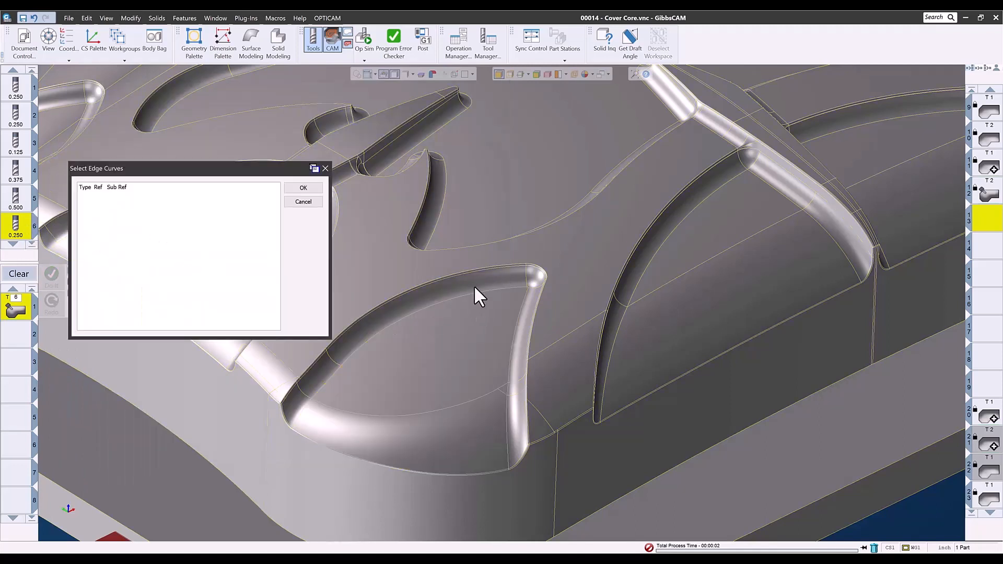
pyautogui.click(387, 329)
pyautogui.click(331, 376)
pyautogui.click(297, 427)
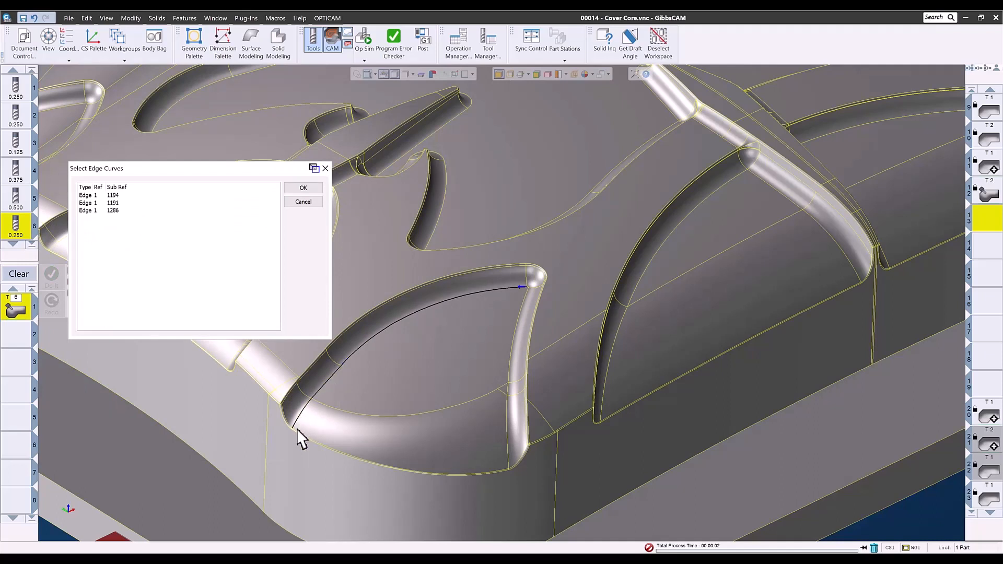
pyautogui.click(303, 189)
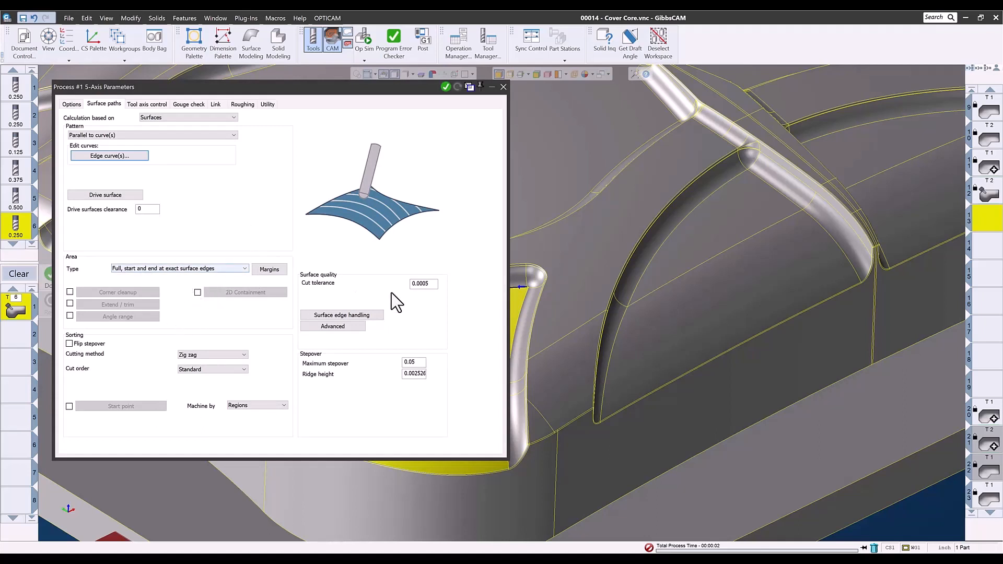
pyautogui.doubleClick(414, 363)
pyautogui.write('.02')
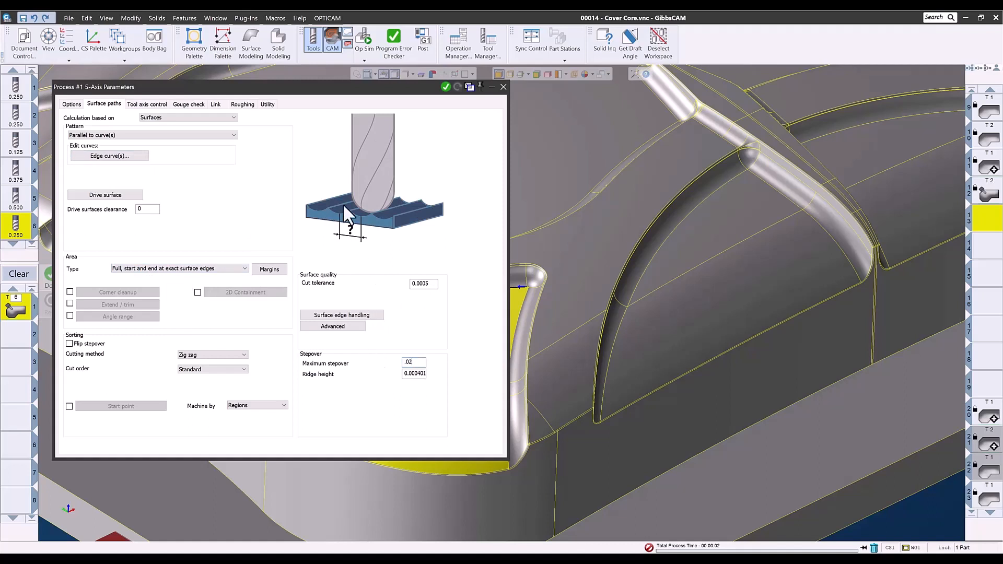
# Set the tool axis output format to 3 Axis and generate the corner pocket's toolpath
pyautogui.click(156, 103)
pyautogui.click(157, 120)
pyautogui.click(151, 127)
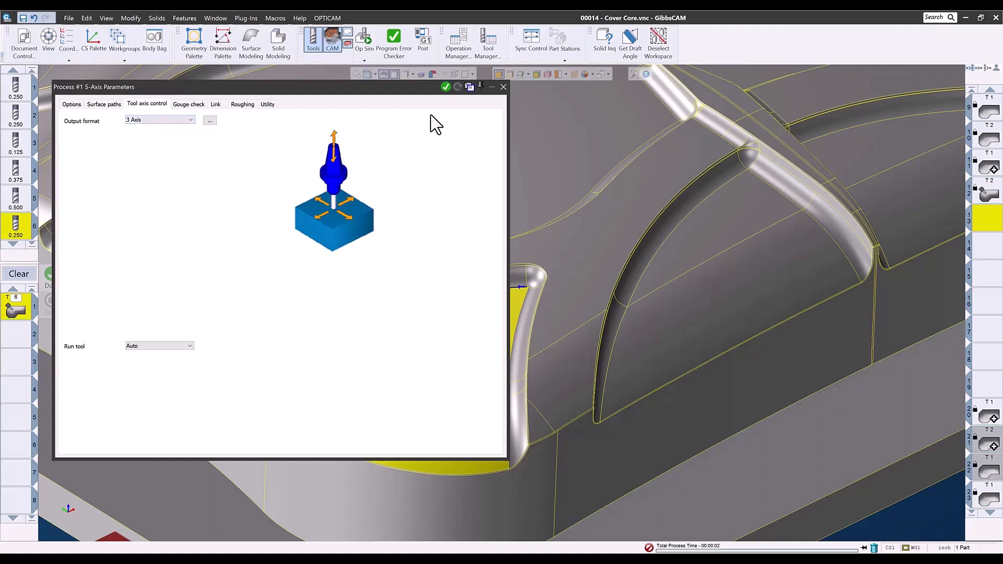
pyautogui.click(445, 87)
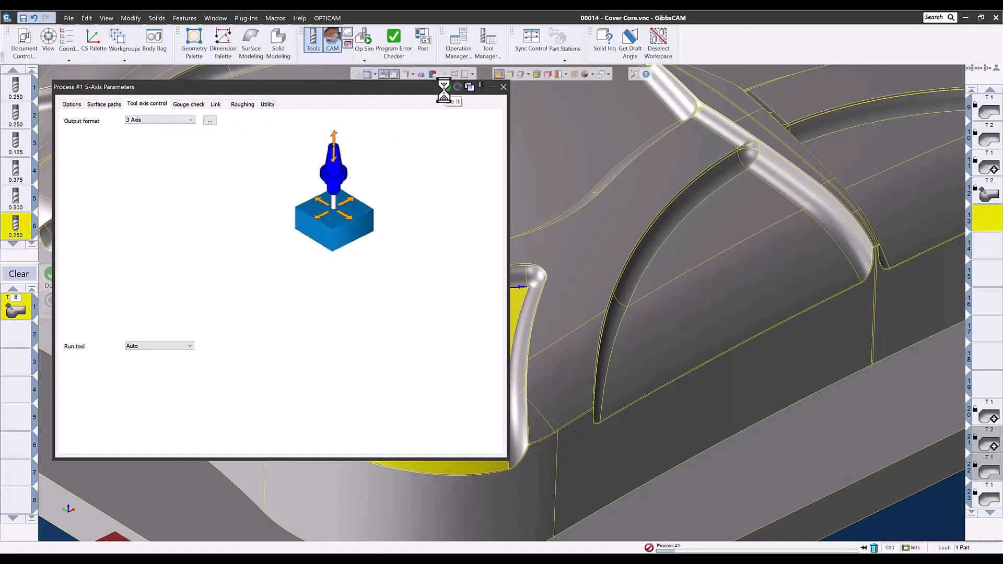
pyautogui.click(503, 87)
# Add the floor faces of the neighbouring side pocket to the 5-axis process's drive surfaces
pyautogui.moveTo(339, 450); pyautogui.dragTo(365, 412, button='middle')
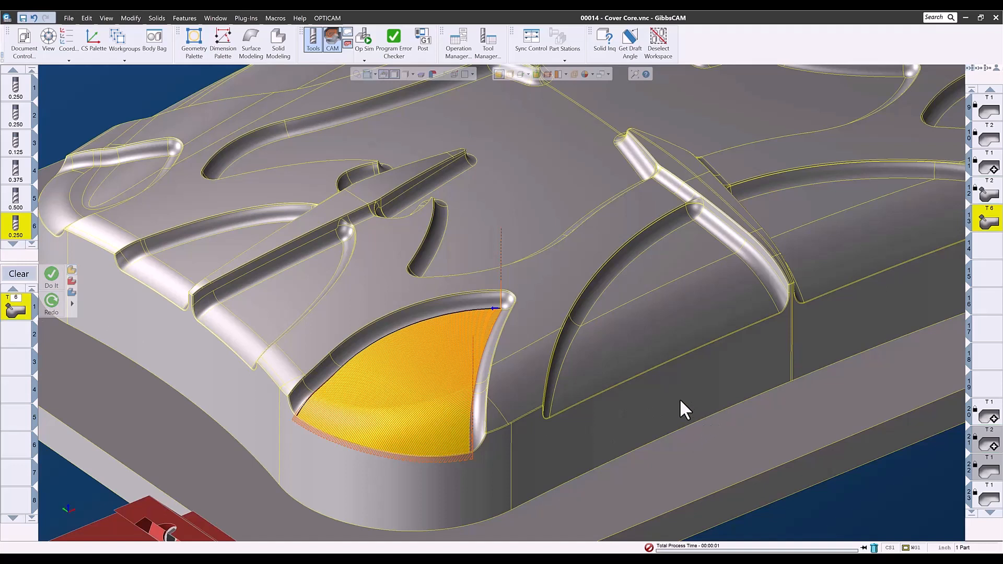
pyautogui.click(675, 318)
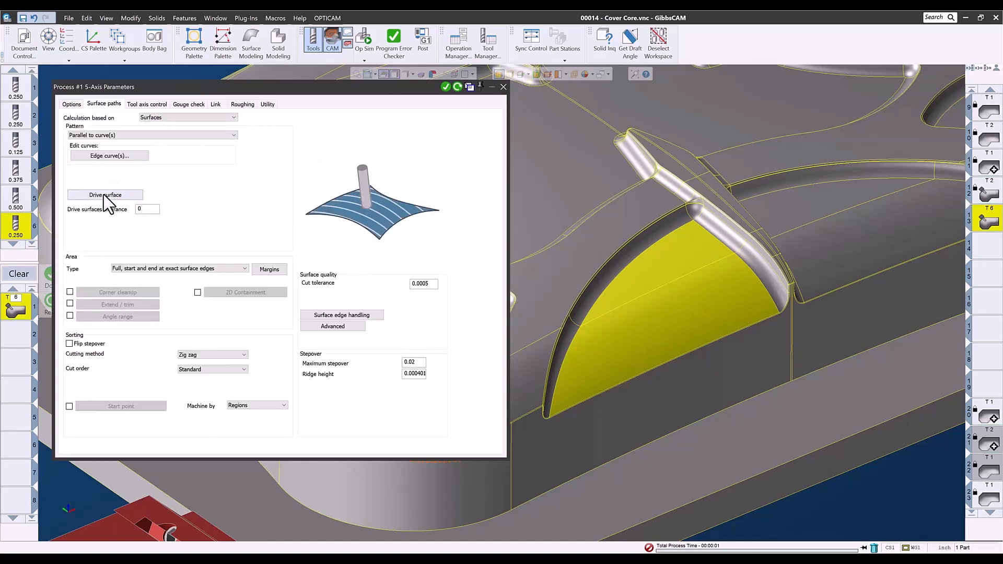
pyautogui.click(113, 196)
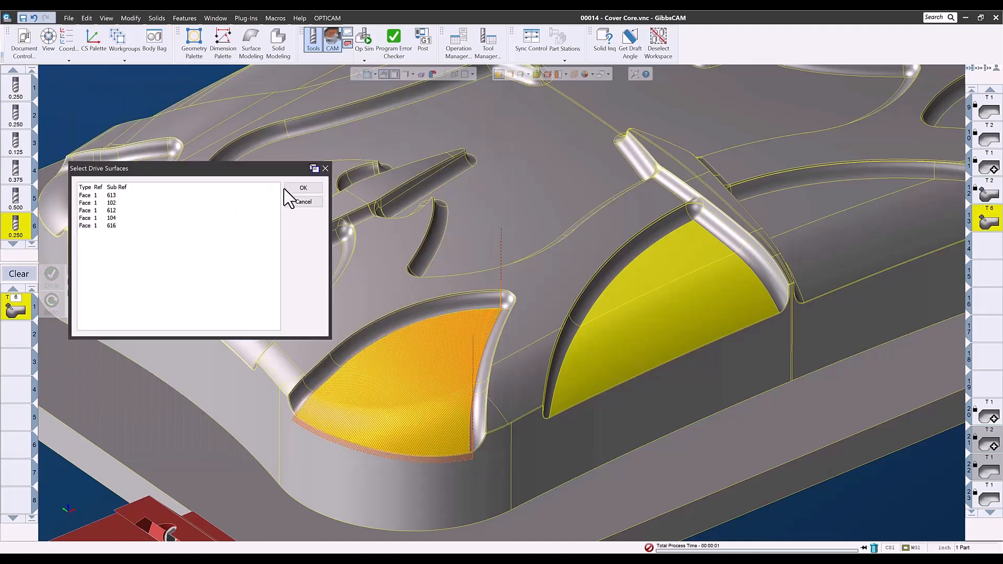
pyautogui.click(299, 188)
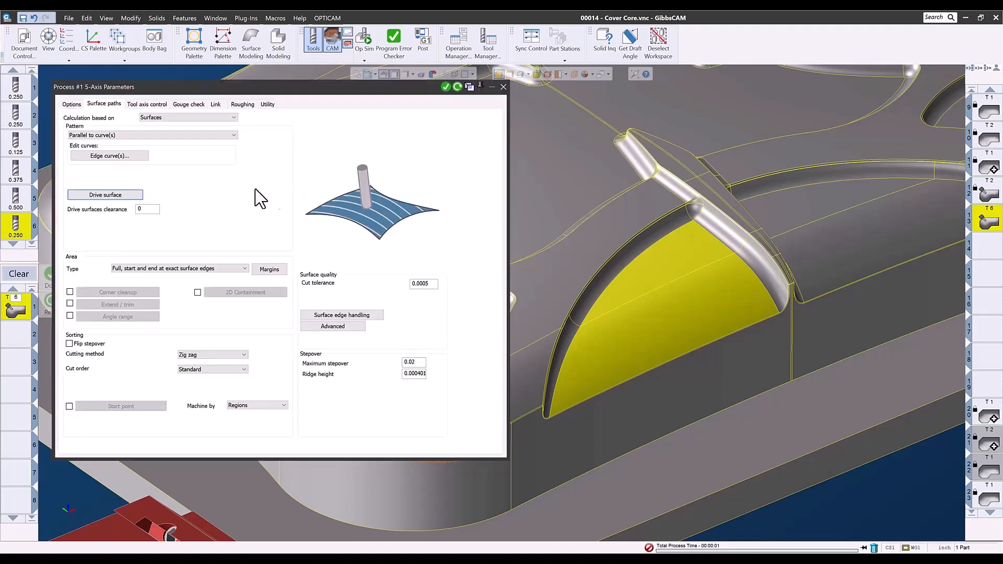
# Add the two edges along the side pocket's curved fillet to the edge curves and regenerate the operation
pyautogui.click(111, 155)
pyautogui.click(617, 272)
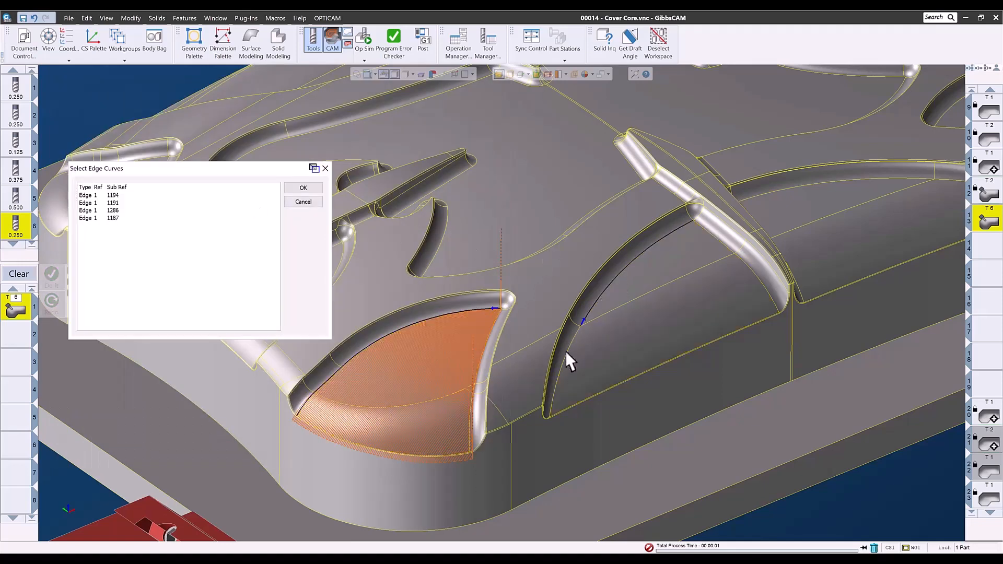
pyautogui.click(564, 361)
pyautogui.click(315, 188)
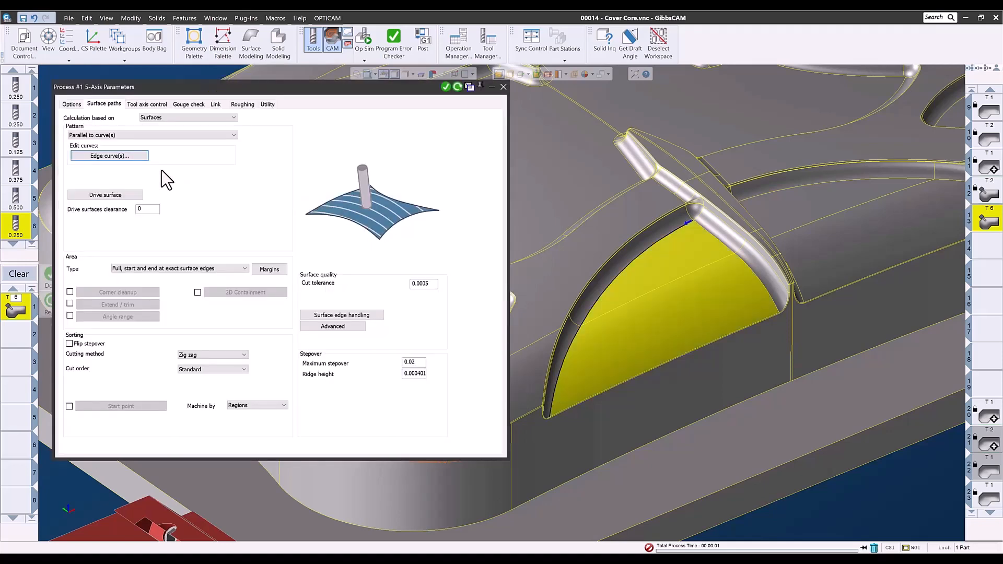
pyautogui.click(456, 86)
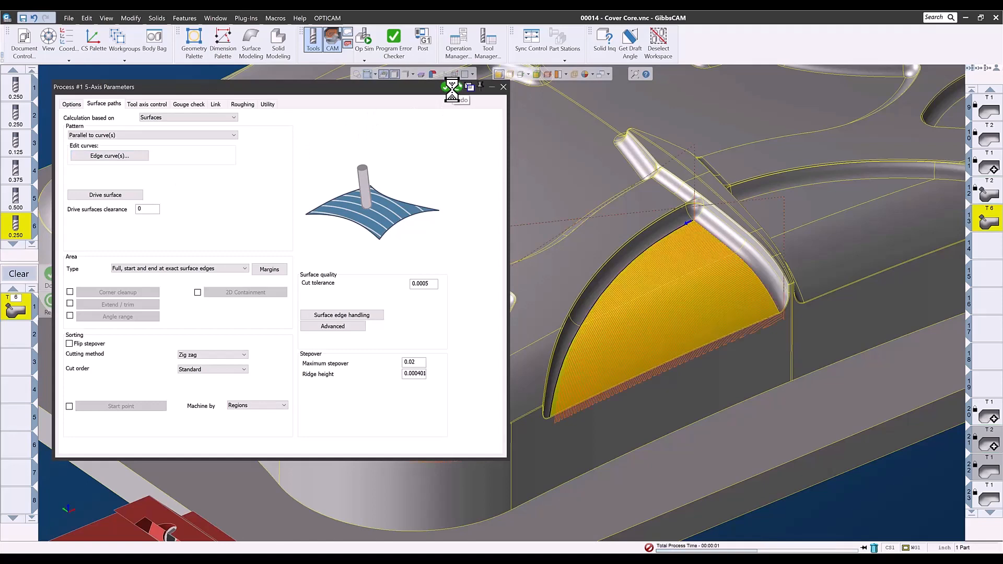
pyautogui.click(503, 86)
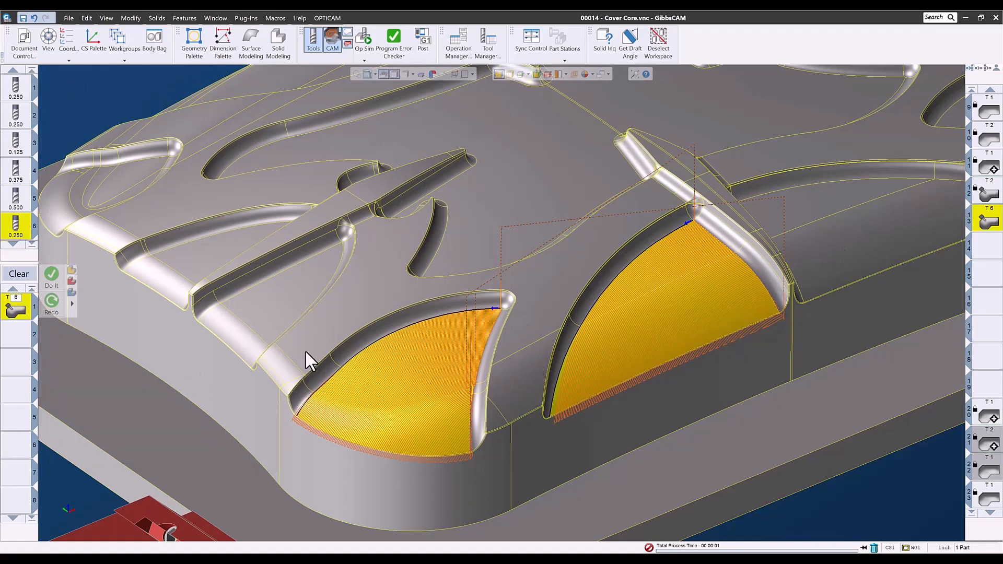
# Delete operation 13 and tool 6, and clear the 5-axis process from the process list
pyautogui.click(23, 275)
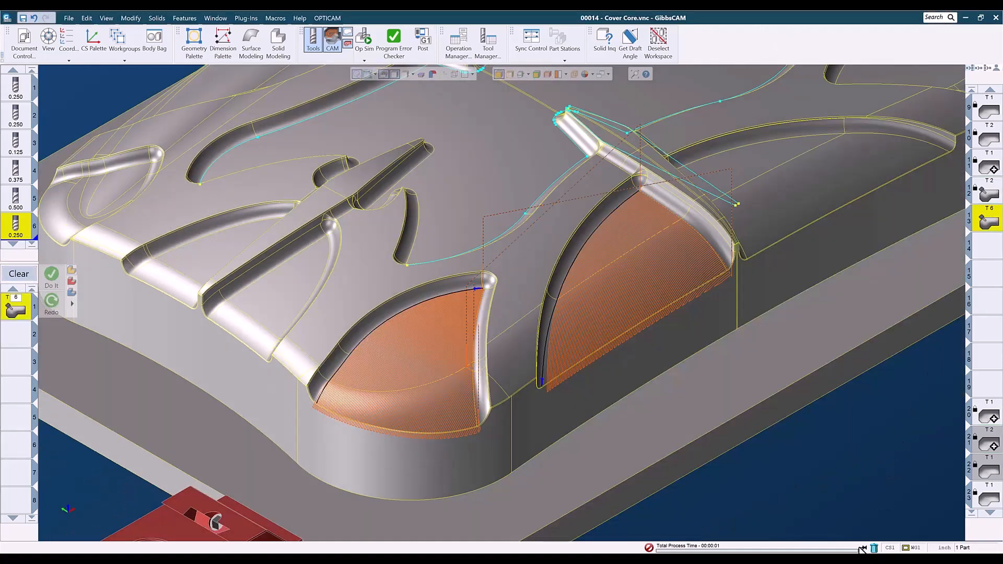
pyautogui.moveTo(874, 547); pyautogui.dragTo(874, 548)
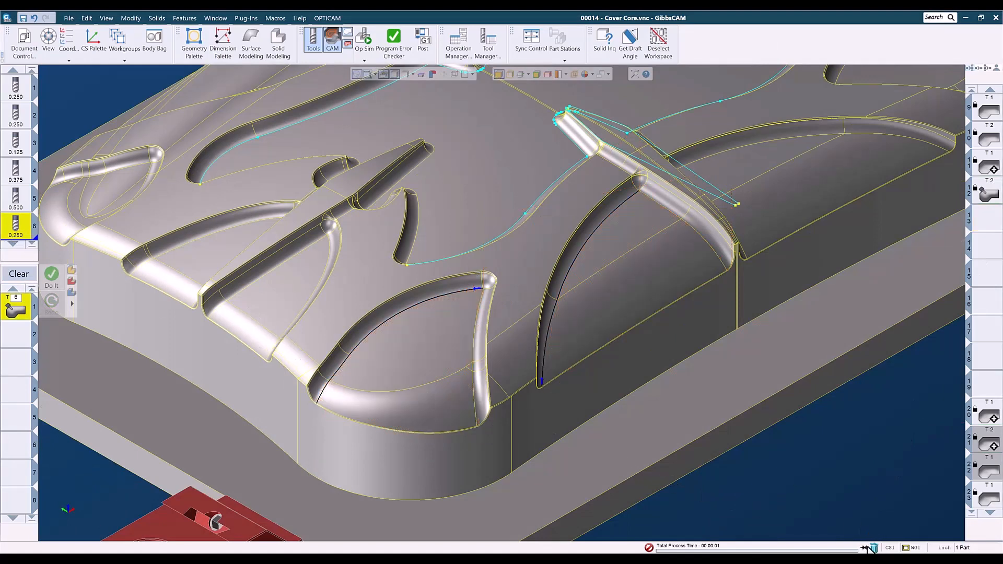
pyautogui.moveTo(874, 548); pyautogui.dragTo(874, 548)
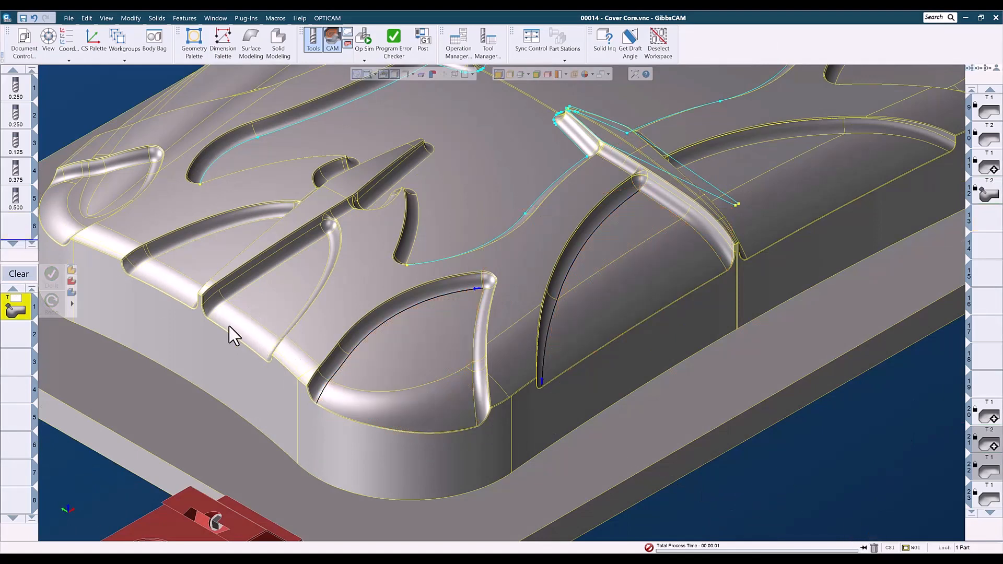
pyautogui.click(27, 274)
# Review the toolpaths of operations 9, 10, 11 and 12 one after another on the whole core
pyautogui.scroll(-4, 699, 428)
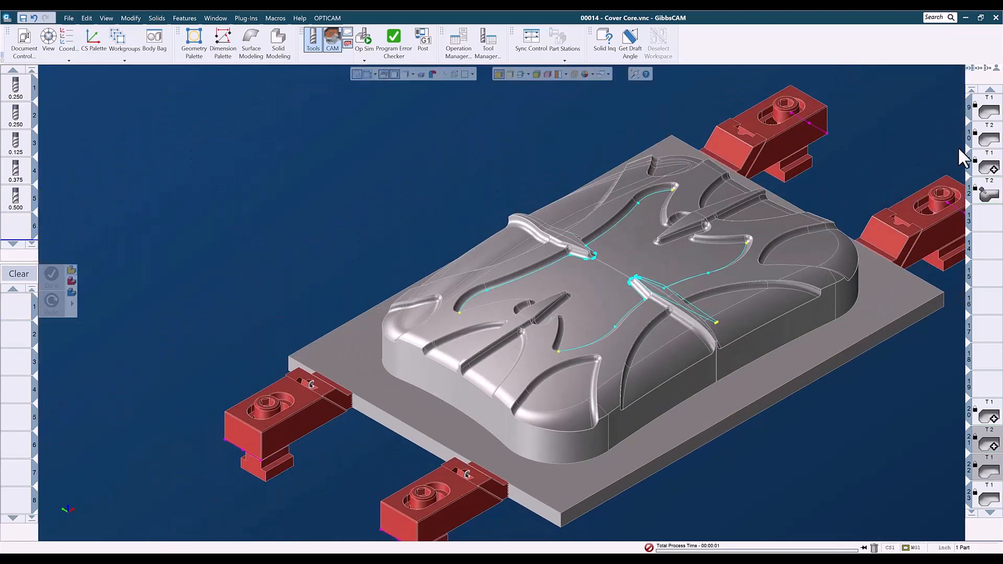
pyautogui.doubleClick(989, 109)
pyautogui.doubleClick(989, 137)
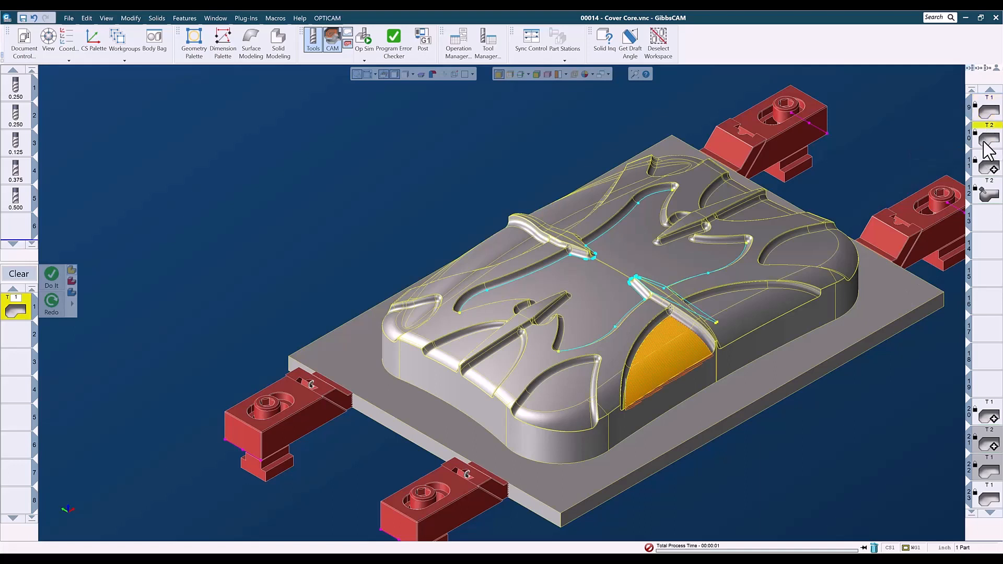
pyautogui.doubleClick(991, 168)
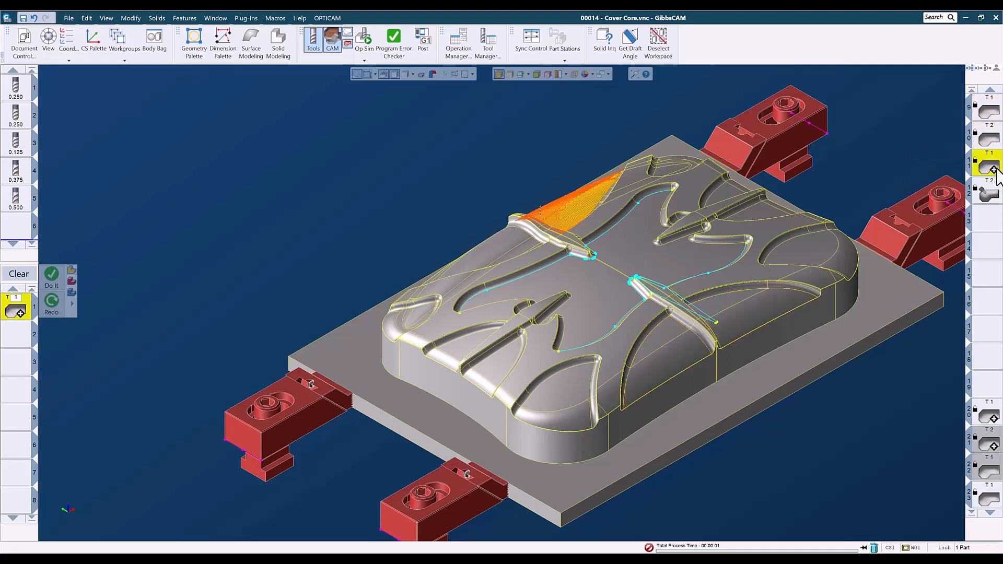
pyautogui.doubleClick(989, 193)
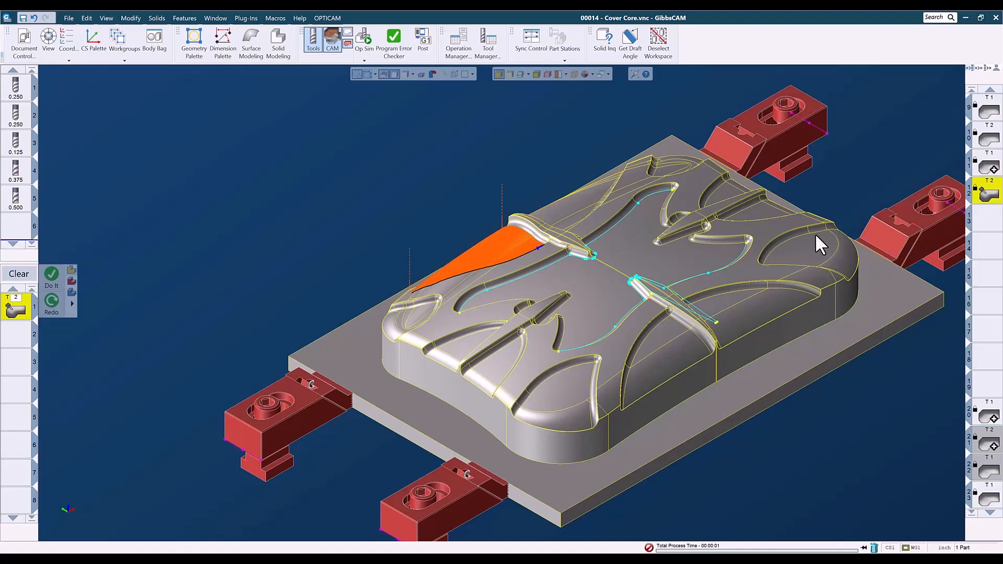
# Examine the cut patterns of operations 12, 11 and 9 up close in top view, and return to the full isometric view
pyautogui.hotkey('ctrl', 'h')
pyautogui.moveTo(649, 238); pyautogui.dragTo(557, 330, button='middle')
pyautogui.scroll(5, 676, 193)
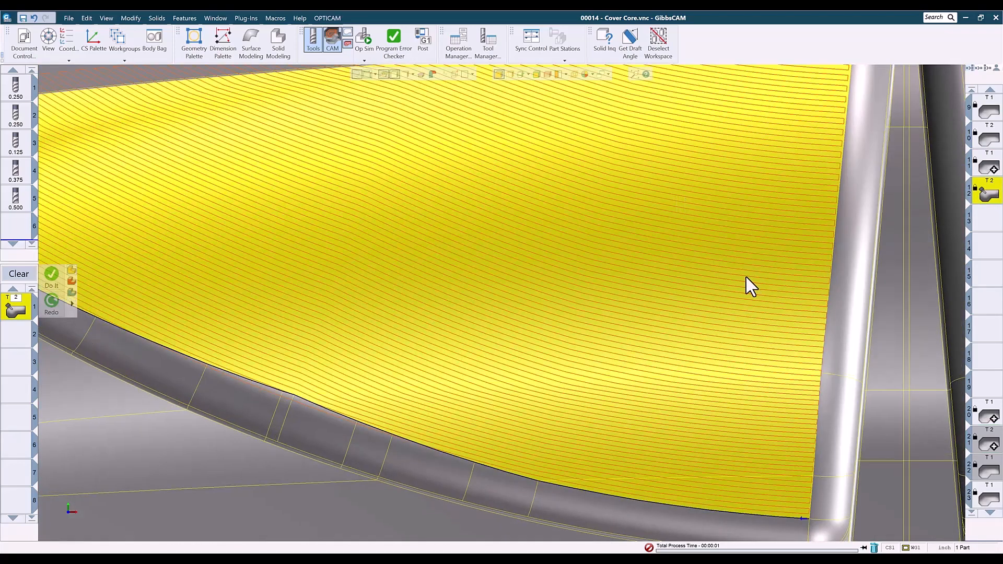
pyautogui.scroll(-2, 746, 276)
pyautogui.doubleClick(991, 169)
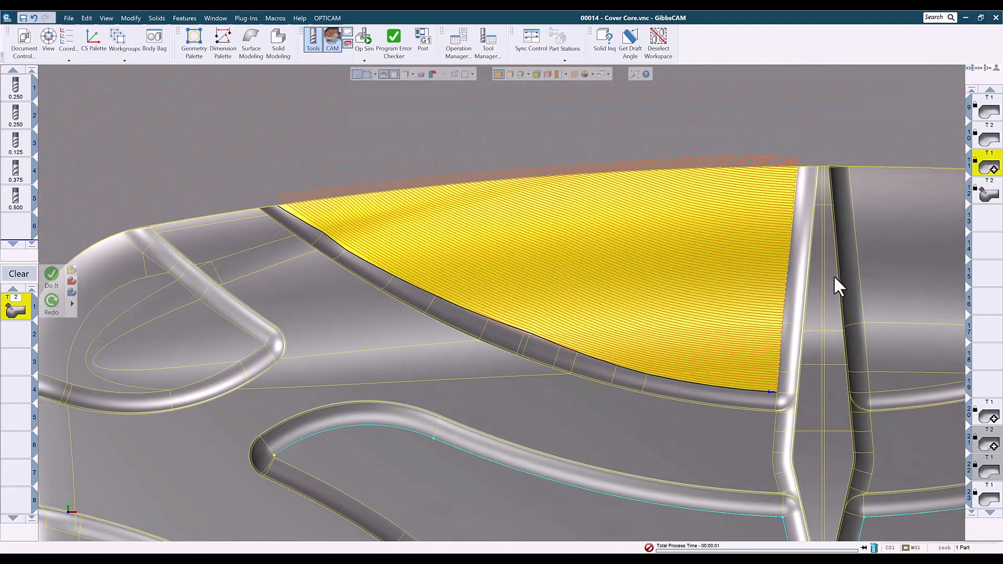
pyautogui.moveTo(818, 278); pyautogui.dragTo(455, 291, button='middle')
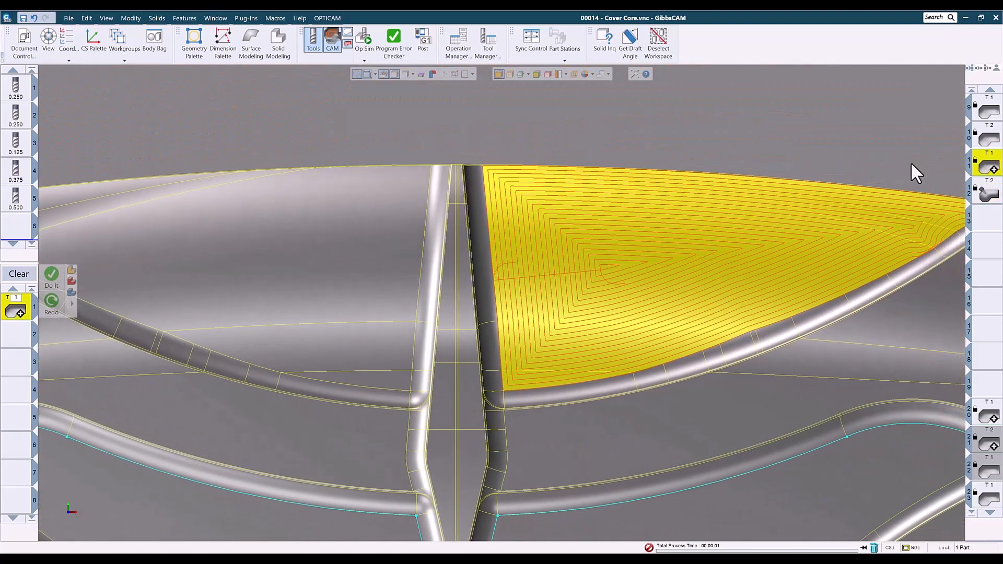
pyautogui.doubleClick(989, 109)
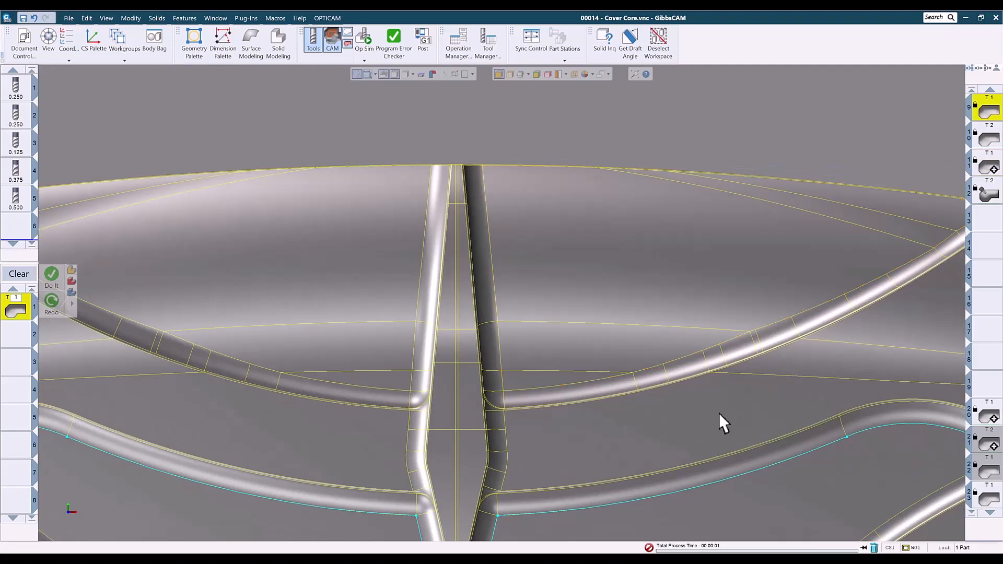
pyautogui.moveTo(723, 421); pyautogui.dragTo(826, 121, button='middle')
pyautogui.moveTo(555, 344); pyautogui.dragTo(705, 121, button='middle')
pyautogui.moveTo(569, 450); pyautogui.dragTo(651, 165, button='middle')
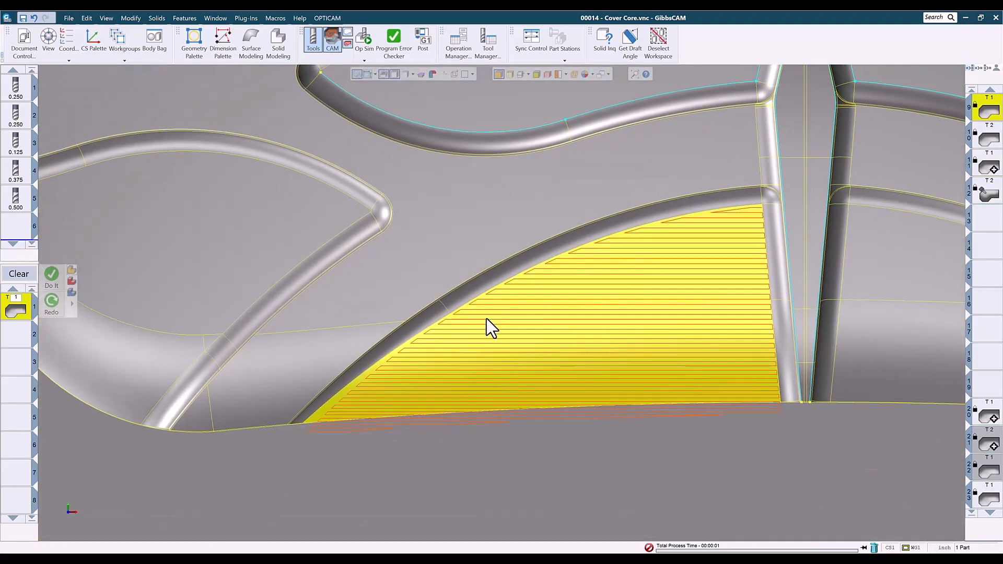
pyautogui.hotkey('ctrl', 'i')
pyautogui.hotkey('ctrl', 'u')
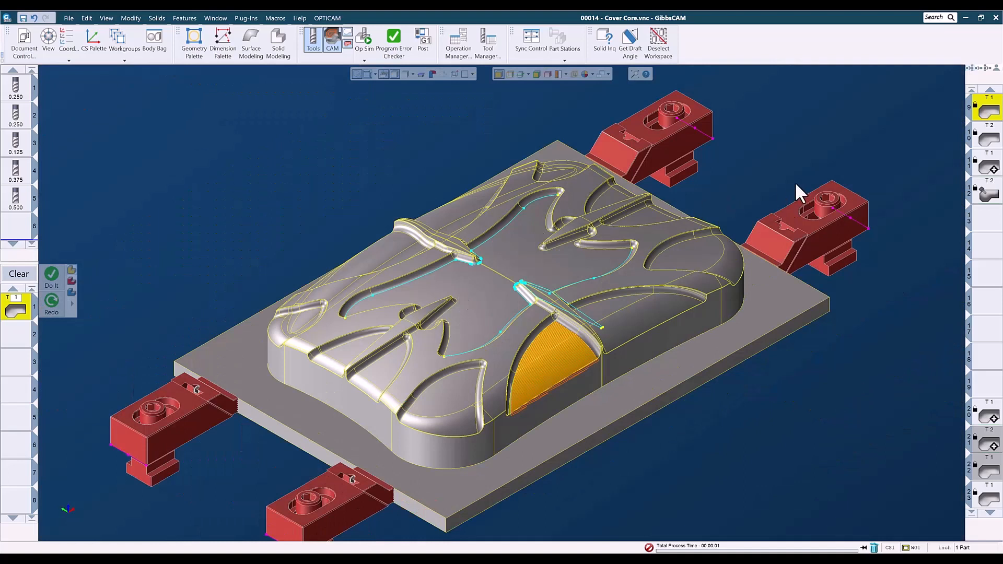
# Review the toolpaths of operations 20 and 23 on the whole core, tilting the model to see the operation 23 cut
pyautogui.click(988, 415)
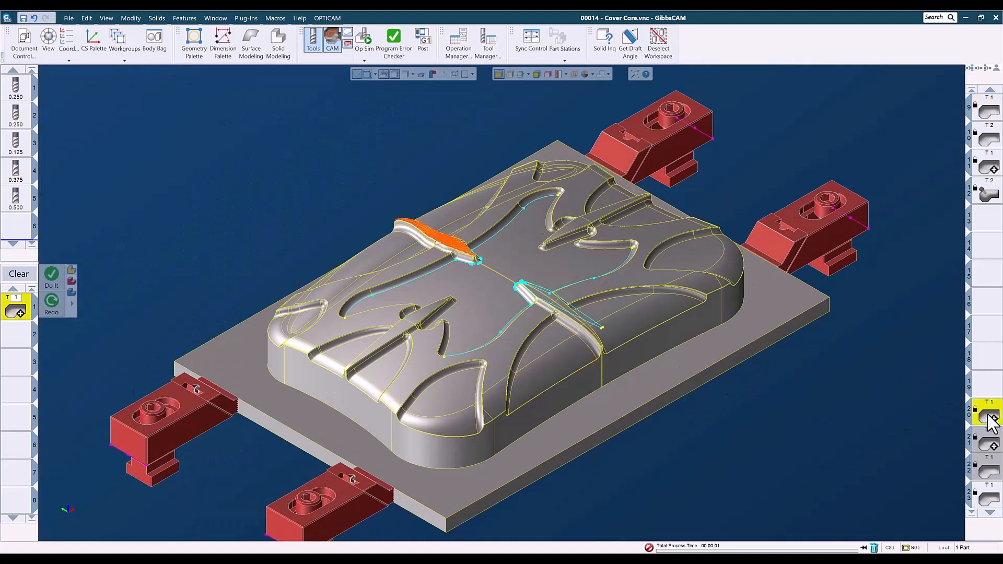
pyautogui.scroll(-3, 993, 442)
pyautogui.click(989, 414)
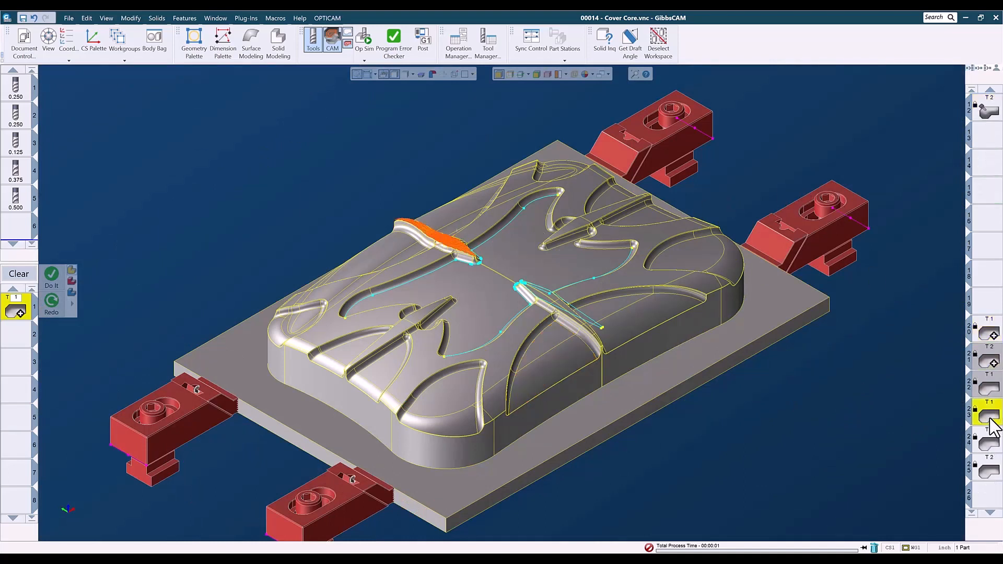
pyautogui.moveTo(726, 456); pyautogui.dragTo(413, 330, button='middle')
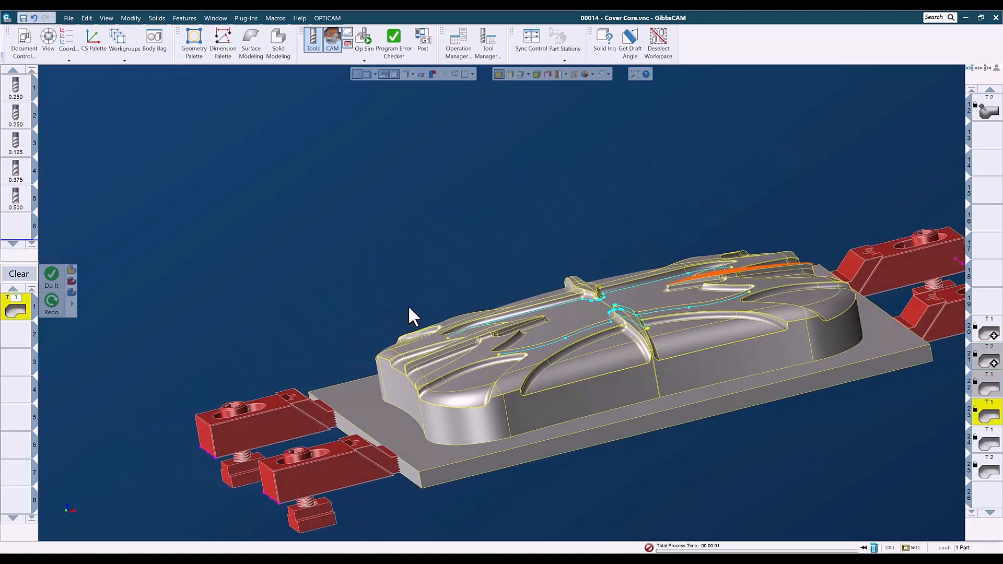
pyautogui.moveTo(615, 465); pyautogui.dragTo(572, 422, button='middle')
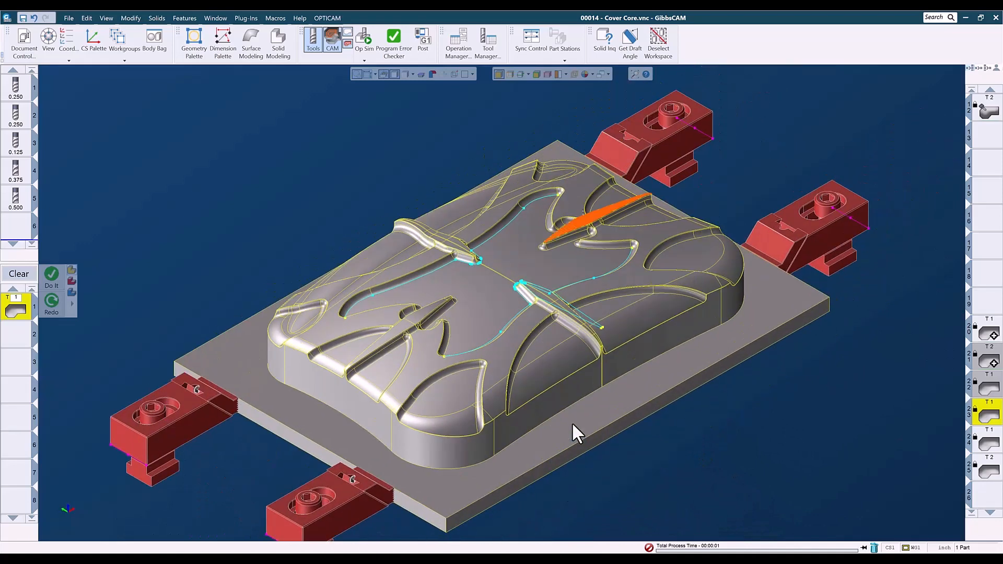
pyautogui.click(989, 335)
pyautogui.scroll(2, 989, 334)
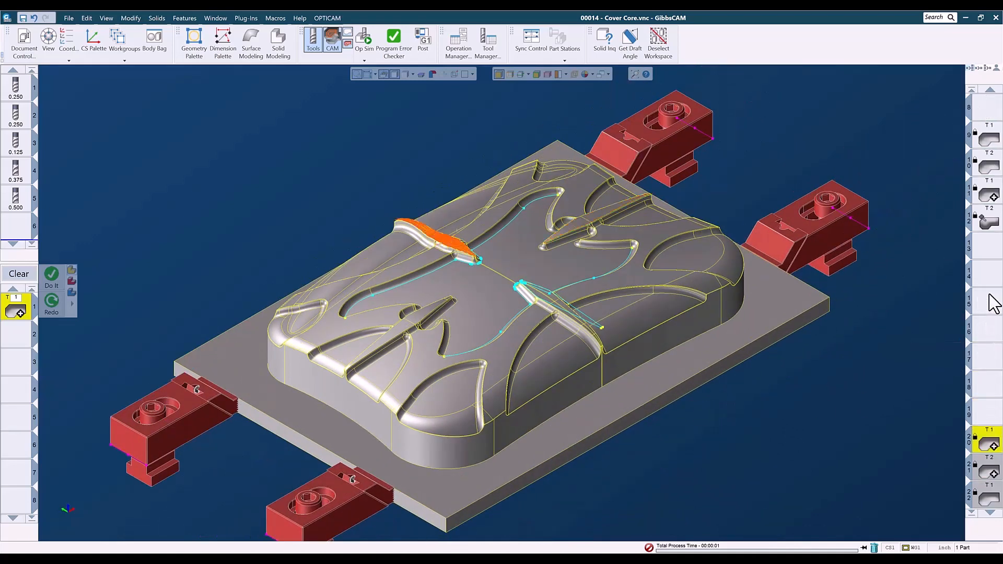
# Show operation 9's toolpath in top view, highlight the neighbouring faces beside the pockets, and return to the isometric view
pyautogui.click(990, 139)
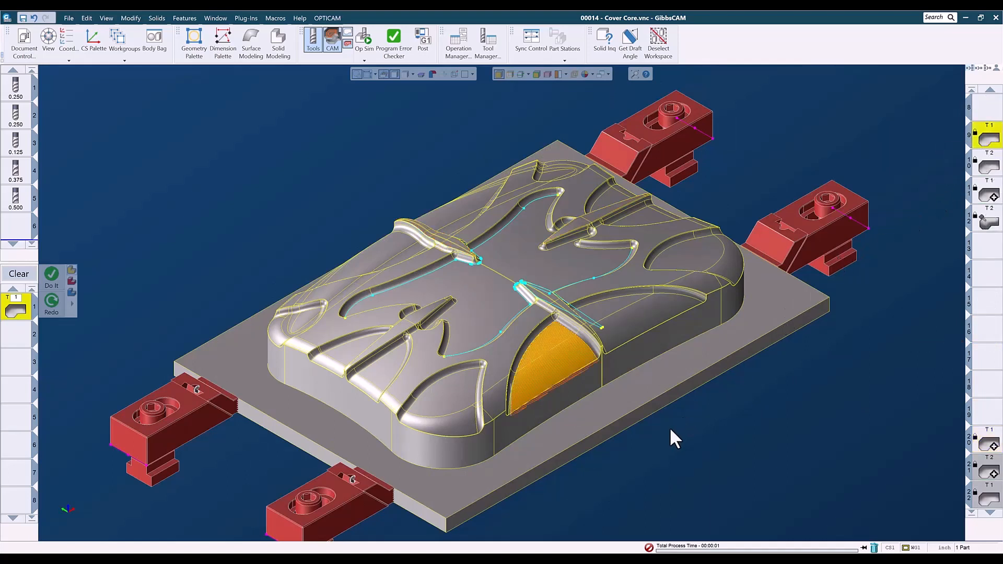
pyautogui.moveTo(583, 466); pyautogui.dragTo(684, 390, button='middle')
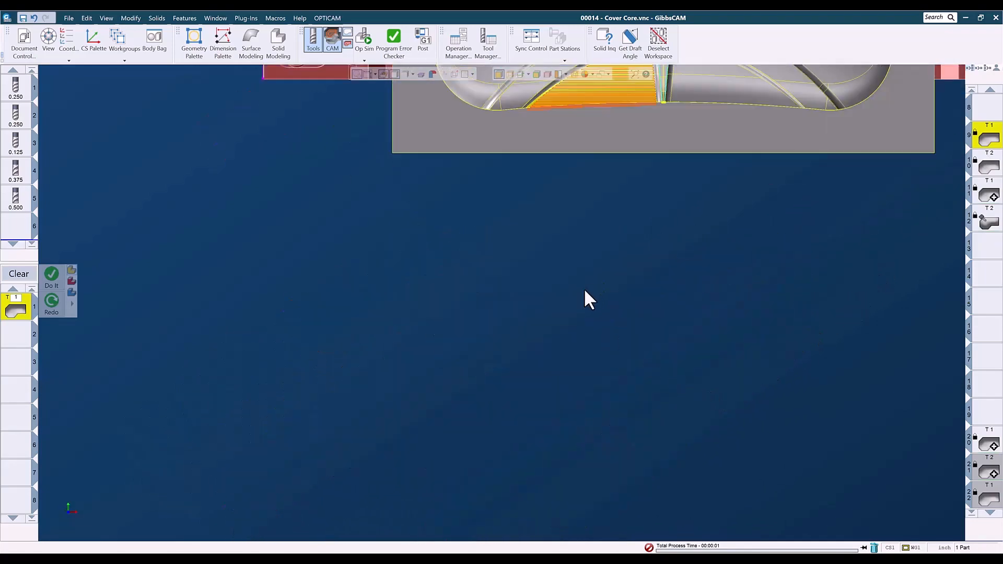
pyautogui.hotkey('ctrl', 't')
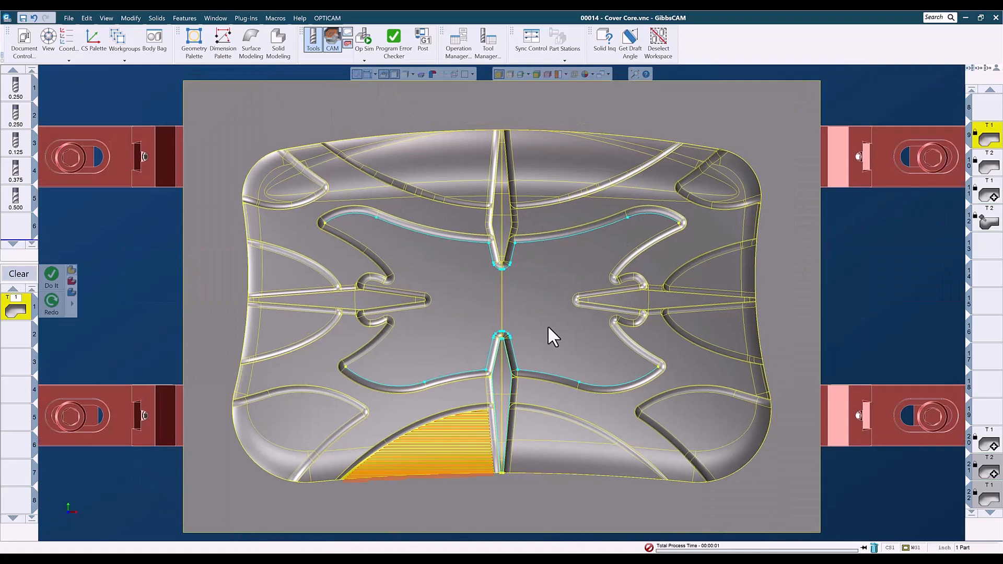
pyautogui.click(566, 399)
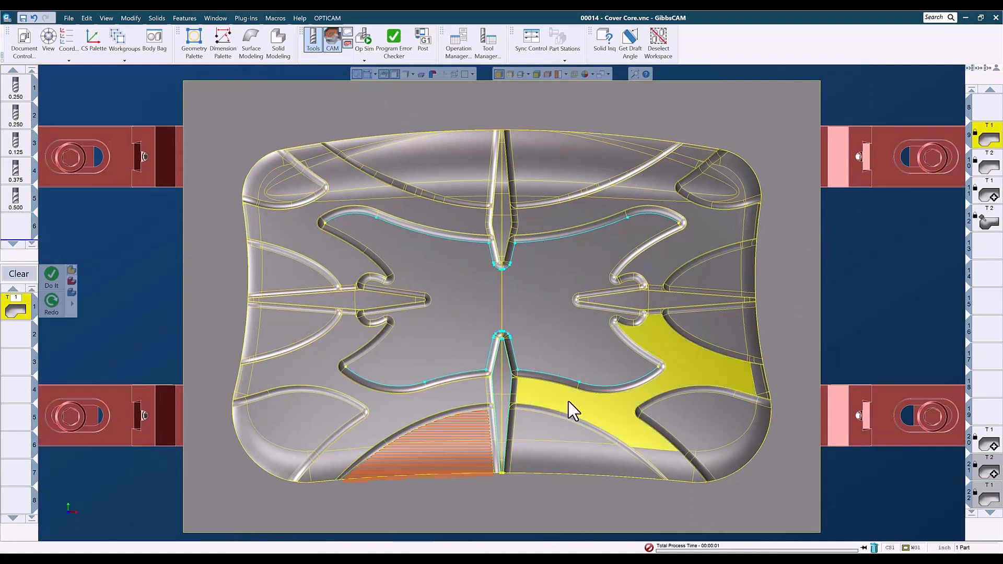
pyautogui.click(661, 459)
pyautogui.hotkey('ctrl', 'i')
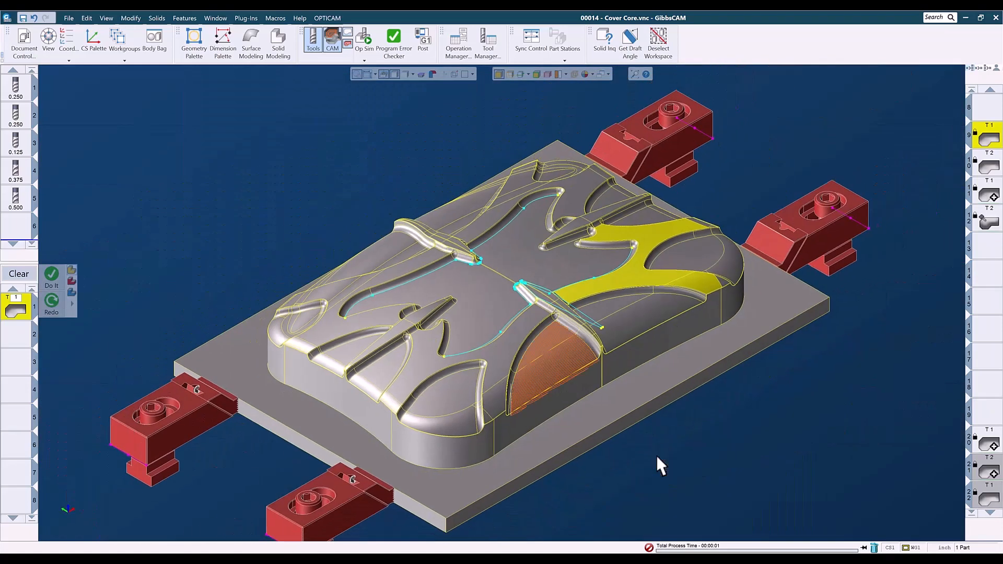
# Open operation 9's Lace Cut surfacing process and examine the spacing of its passes up close in top view
pyautogui.doubleClick(989, 140)
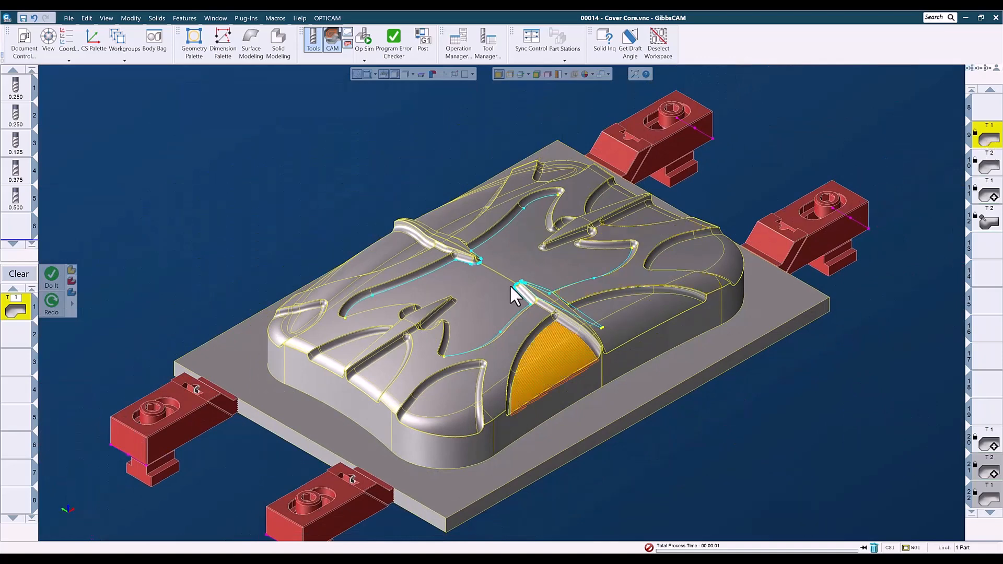
pyautogui.doubleClick(21, 308)
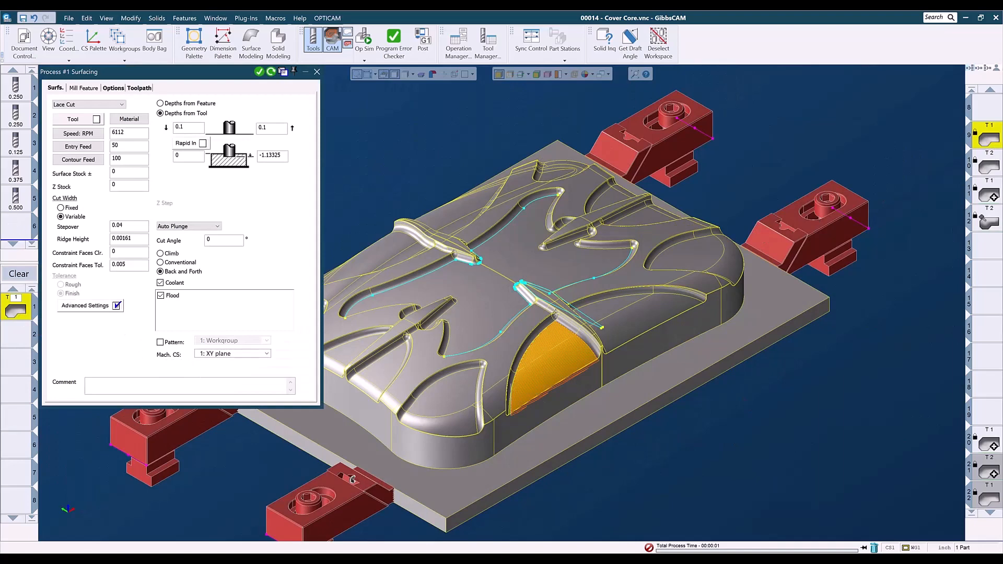
pyautogui.hotkey('ctrl', 't')
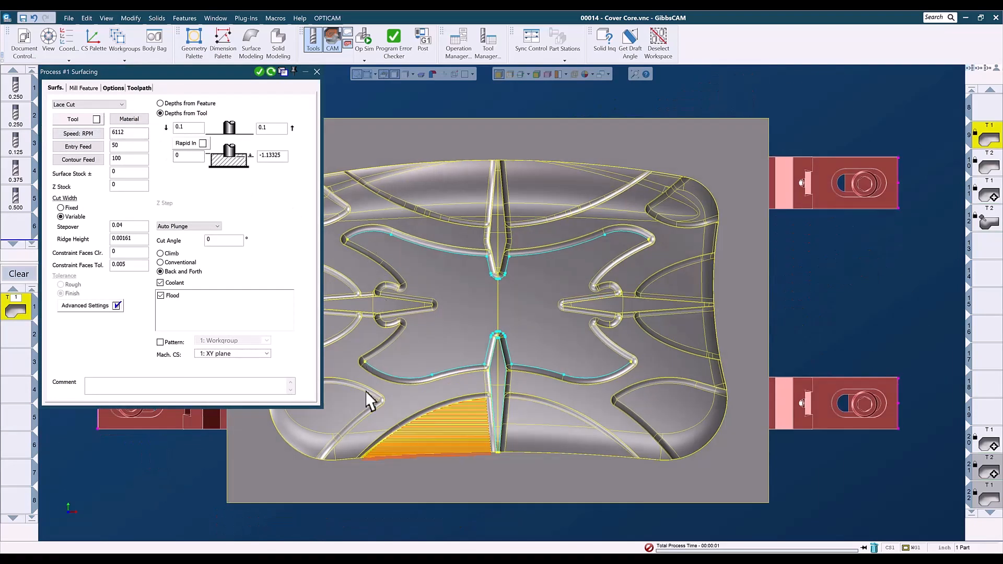
pyautogui.click(368, 409)
pyautogui.moveTo(401, 410); pyautogui.dragTo(473, 457)
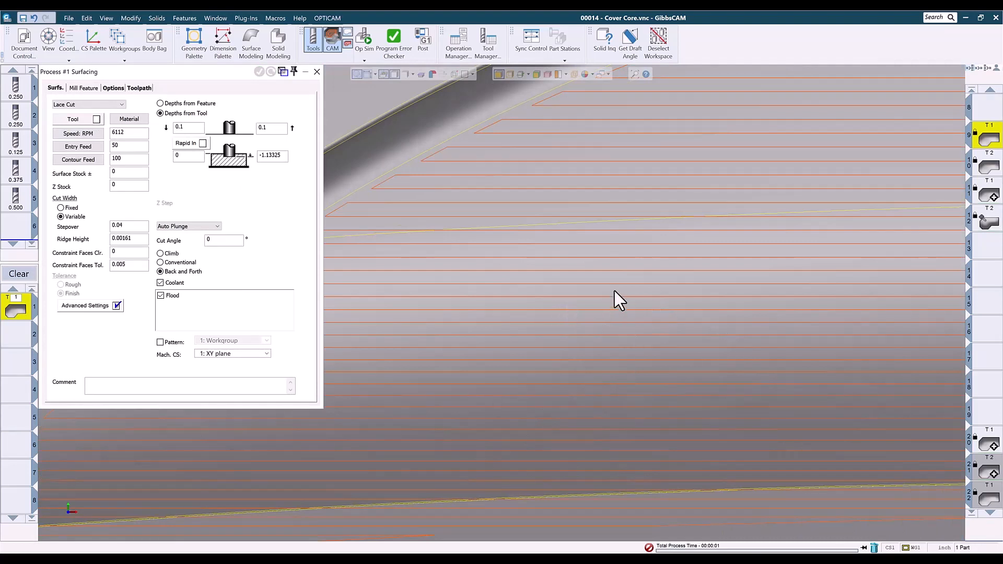
pyautogui.click(985, 142)
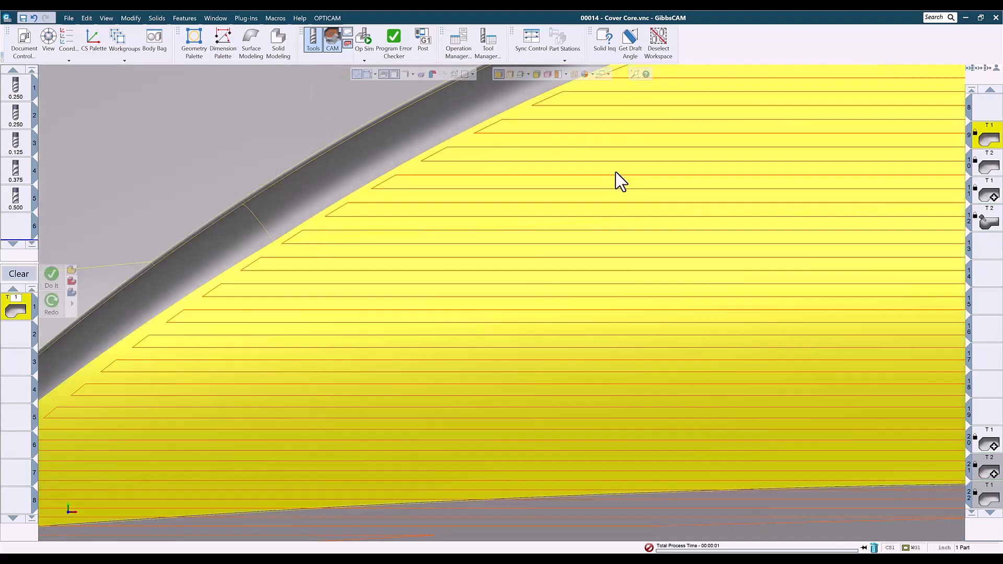
# Review the Lace Cut options and surfacing parameters of operation 9's process, and close the process dialog
pyautogui.doubleClick(25, 303)
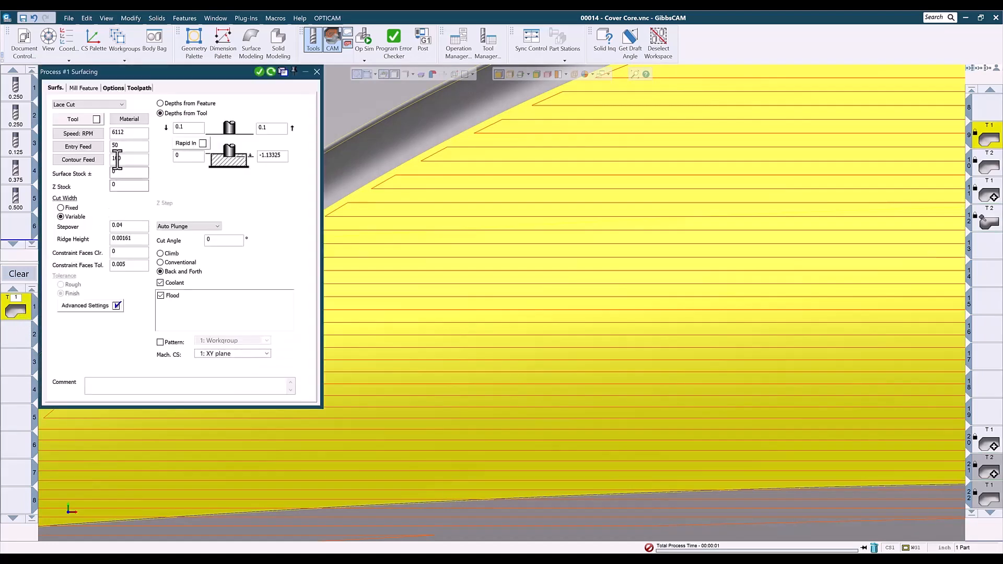
pyautogui.click(113, 89)
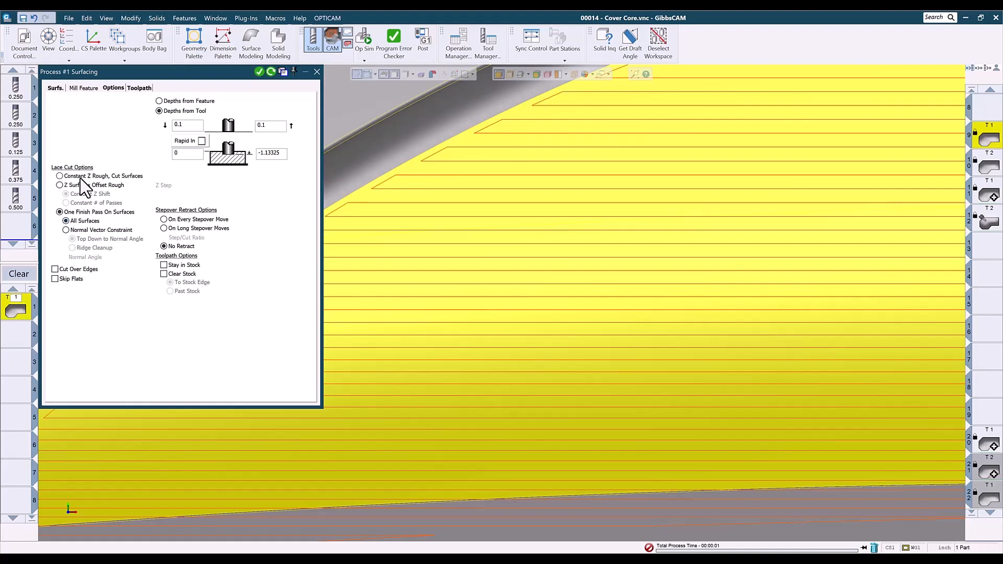
pyautogui.click(55, 88)
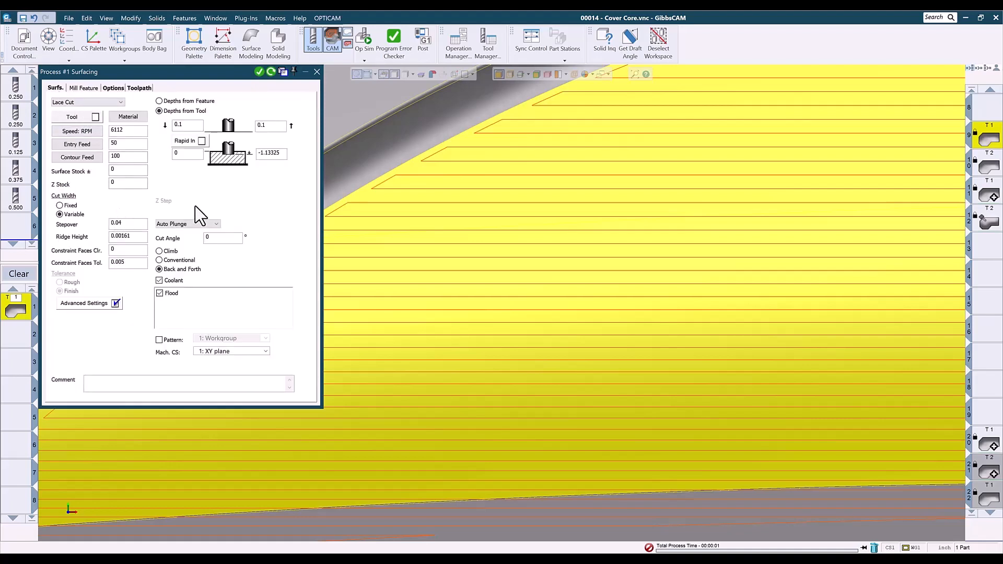
pyautogui.click(316, 72)
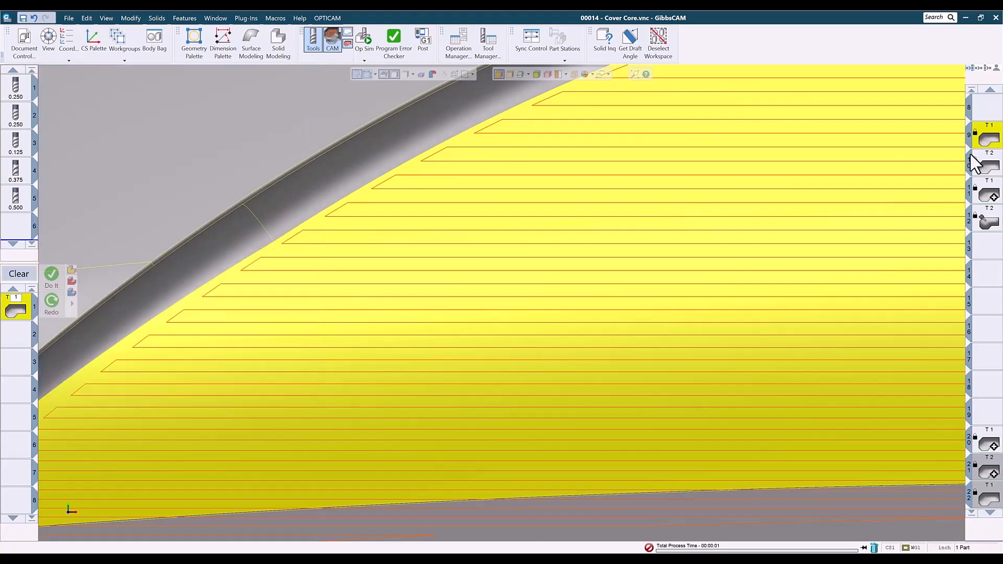
# Load operation 10, examine its toolpath up close, and review the edge direction options of its Surface Flow Cut process
pyautogui.click(988, 169)
pyautogui.scroll(-5, 782, 282)
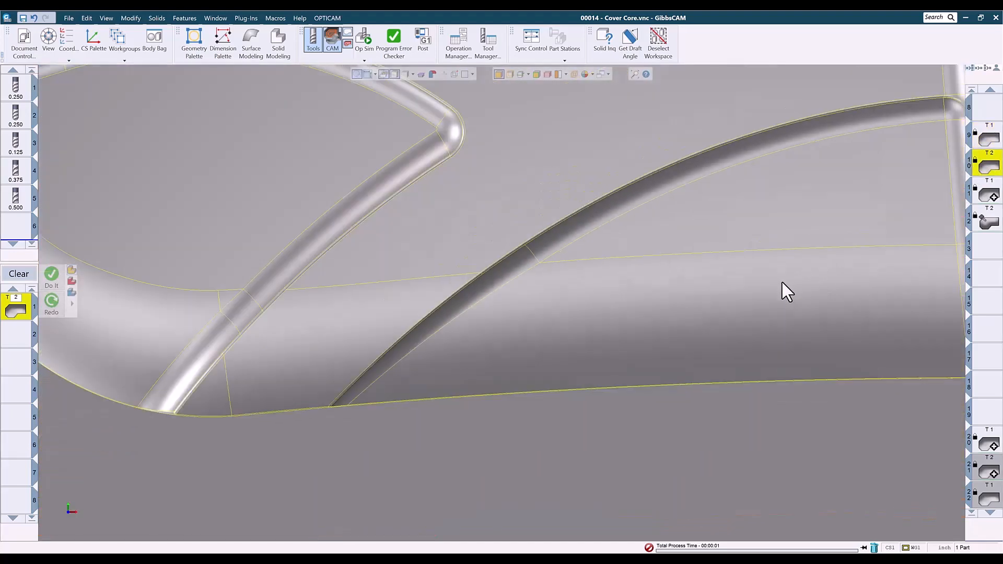
pyautogui.moveTo(792, 292); pyautogui.dragTo(328, 340, button='middle')
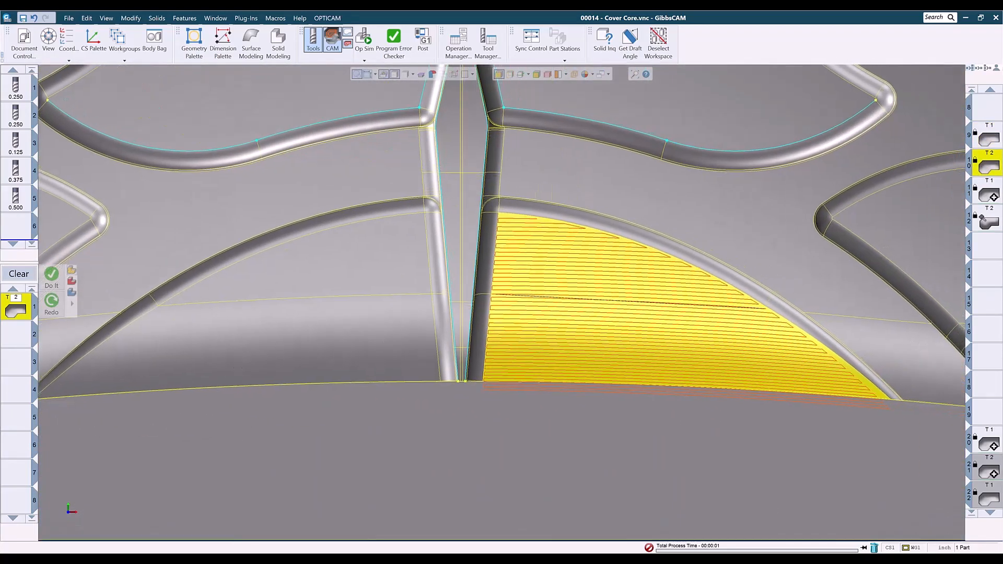
pyautogui.doubleClick(21, 312)
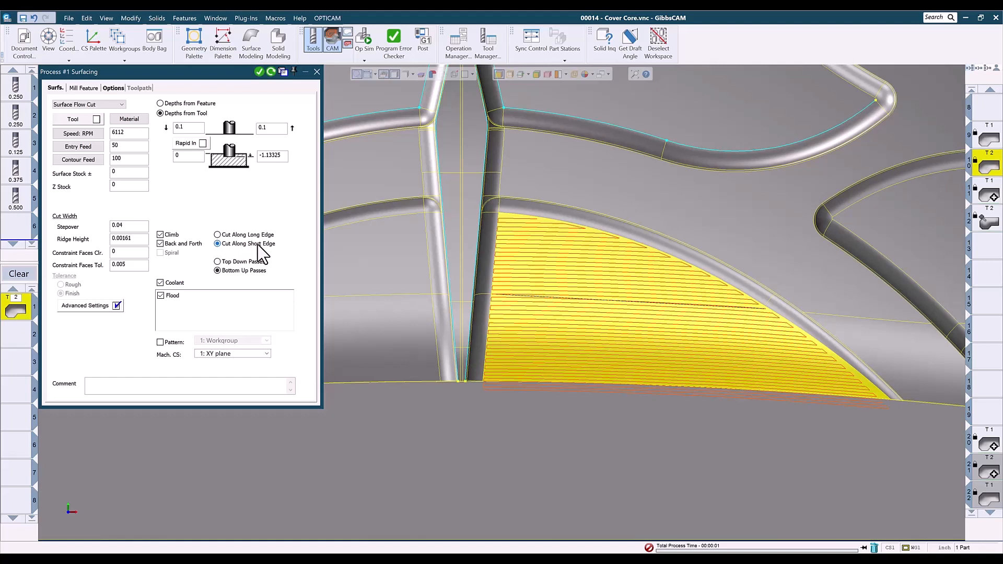
pyautogui.click(217, 236)
pyautogui.click(317, 72)
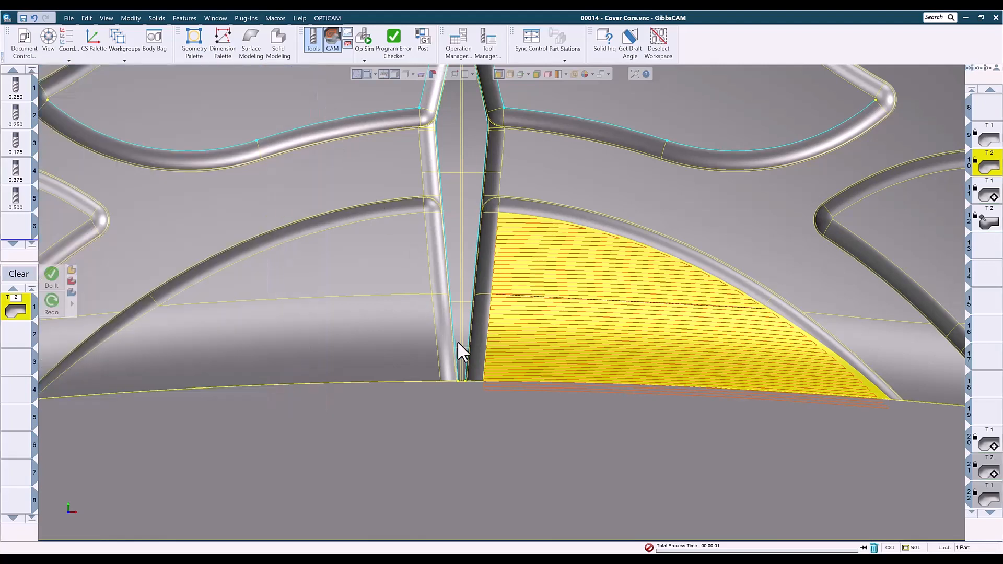
# Highlight the two pocket faces that operation 10 machines, separately and together, and return to the whole core
pyautogui.click(548, 348)
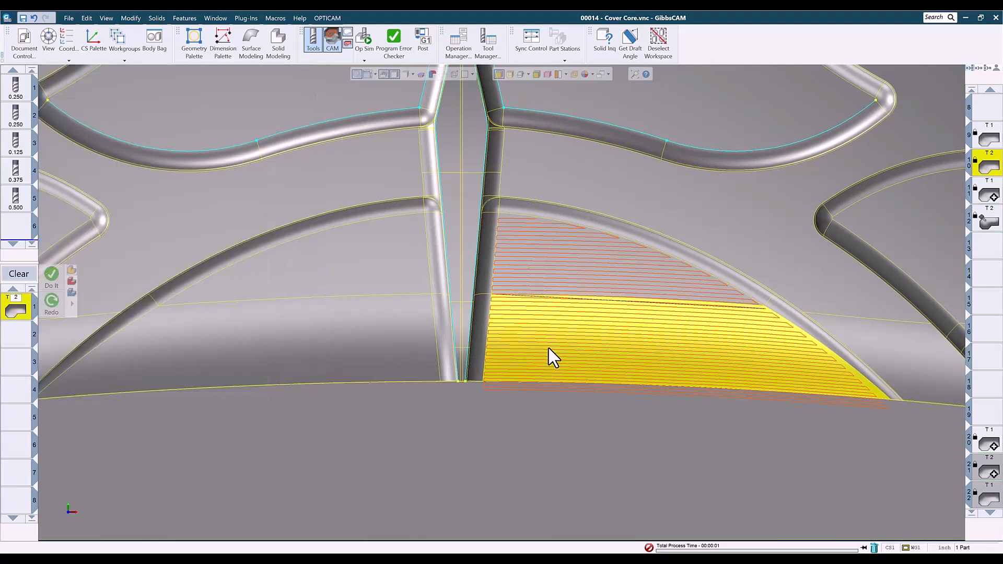
pyautogui.click(559, 271)
pyautogui.keyDown('shift'); pyautogui.click(572, 320); pyautogui.keyUp('shift')
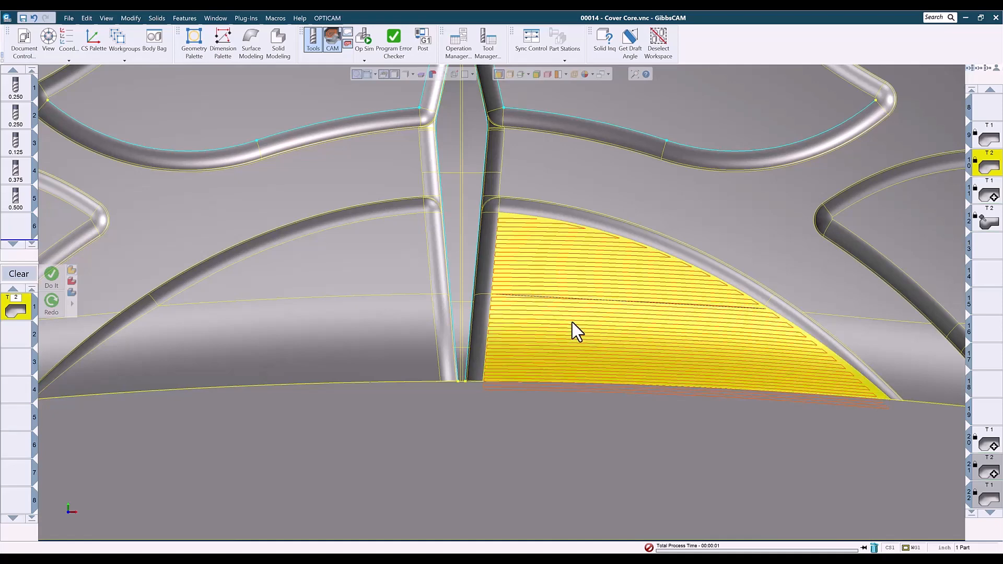
pyautogui.scroll(-3, 674, 423)
pyautogui.scroll(-4, 672, 420)
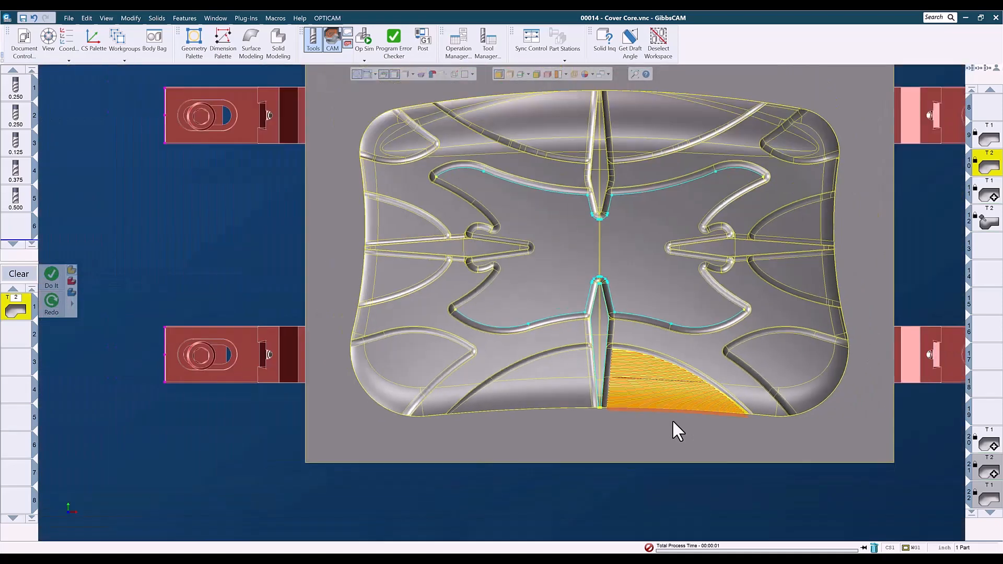
pyautogui.moveTo(660, 336); pyautogui.dragTo(594, 417, button='middle')
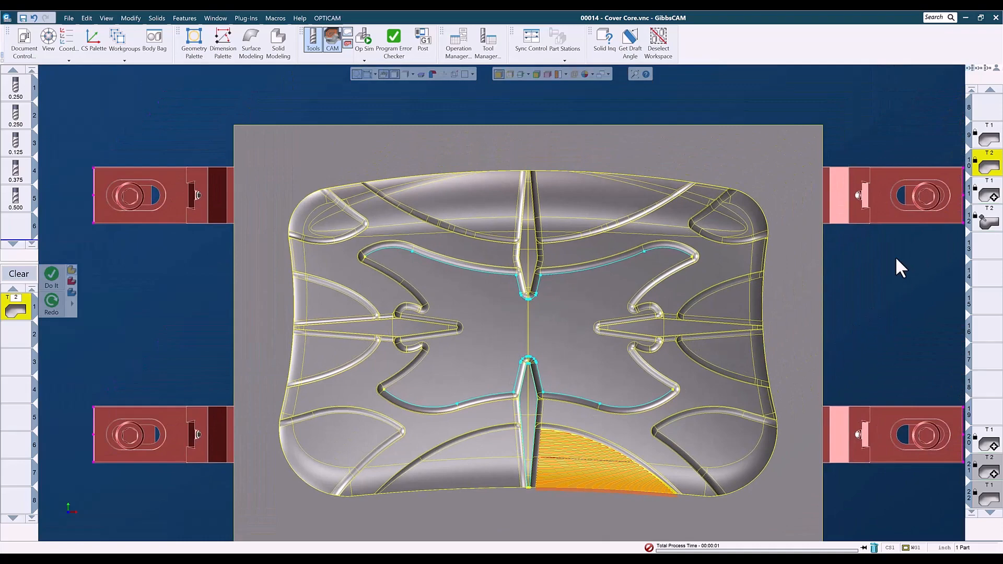
# Examine operation 11's toolpath pattern up close on its side pocket in top view
pyautogui.click(987, 197)
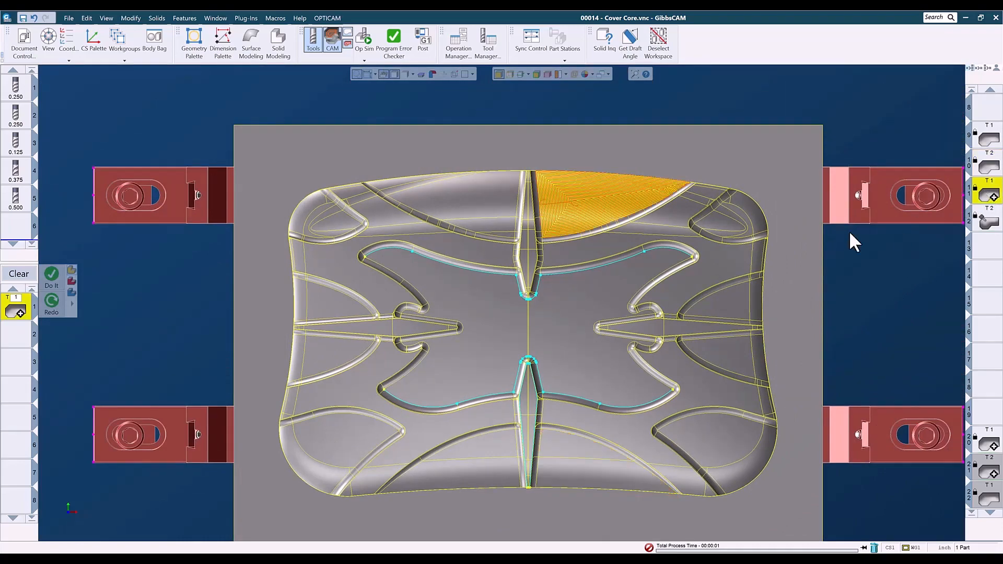
pyautogui.moveTo(466, 156); pyautogui.dragTo(689, 264)
pyautogui.moveTo(580, 454); pyautogui.dragTo(11, 223, button='middle')
pyautogui.moveTo(600, 175); pyautogui.dragTo(633, 264, button='middle')
pyautogui.scroll(5, 575, 290)
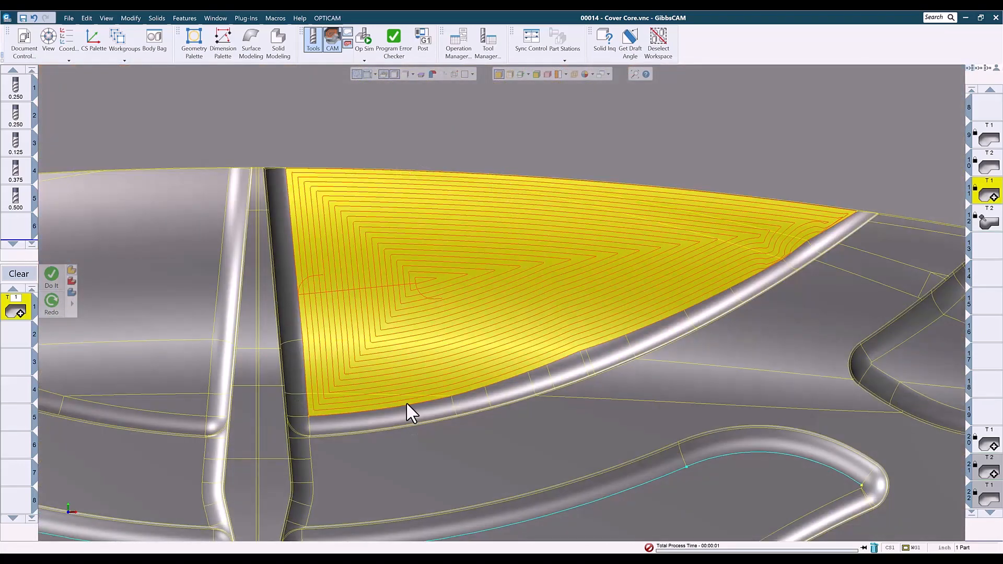
pyautogui.scroll(-3, 414, 380)
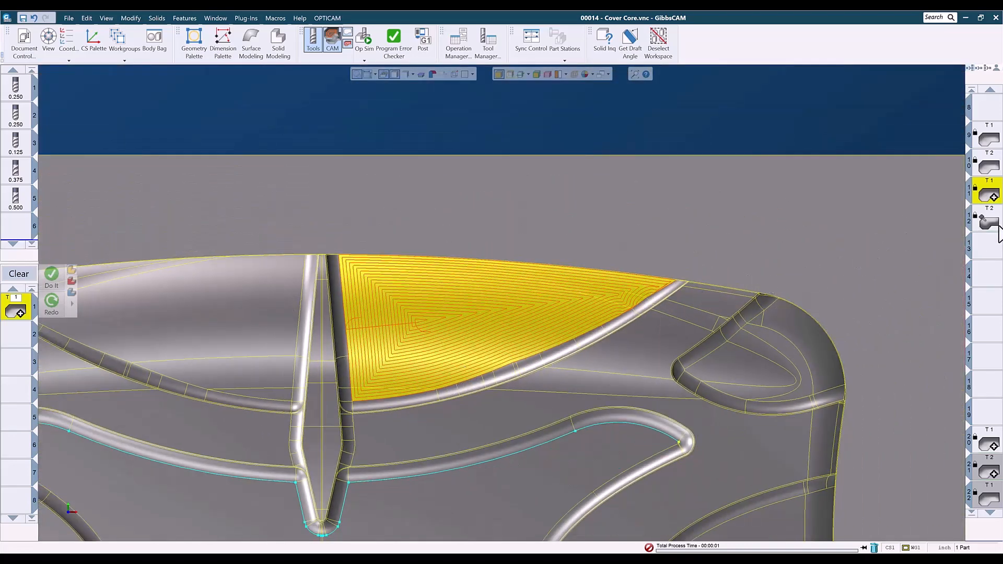
# Examine operation 12's toolpath in top view, and return to the full isometric view of the core
pyautogui.doubleClick(992, 219)
pyautogui.moveTo(249, 434); pyautogui.dragTo(530, 402, button='middle')
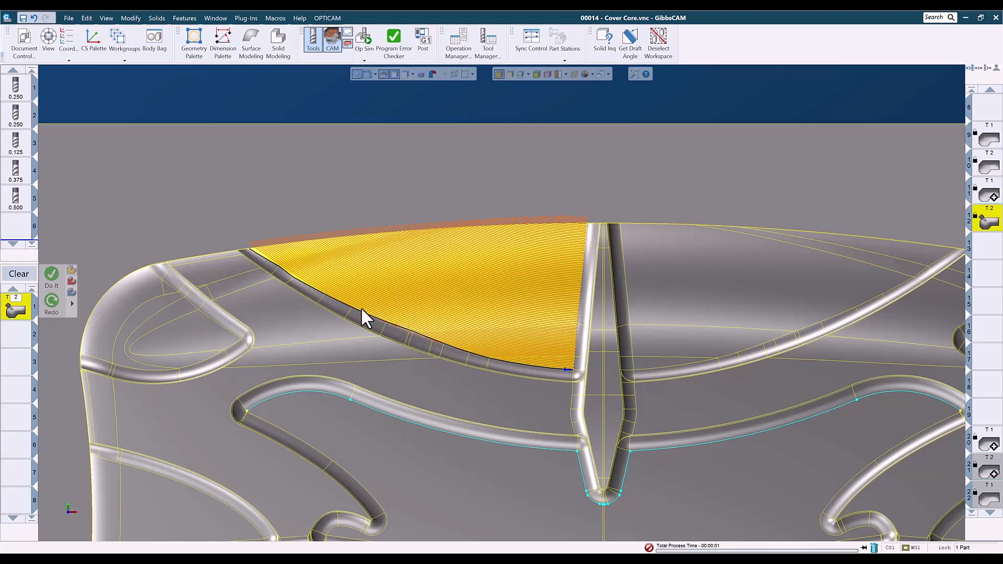
pyautogui.hotkey('ctrl', 'i')
pyautogui.hotkey('ctrl', 'u')
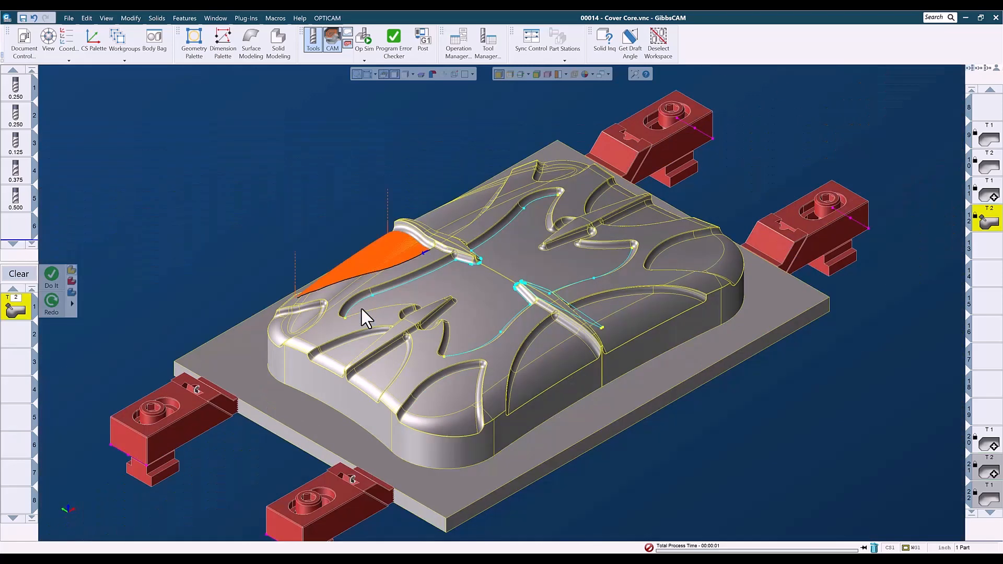
# Simulate operations 9 to 12 in Op Sim Rendering to compare the machined pockets, and close the simulation
pyautogui.click(369, 53)
pyautogui.click(329, 120)
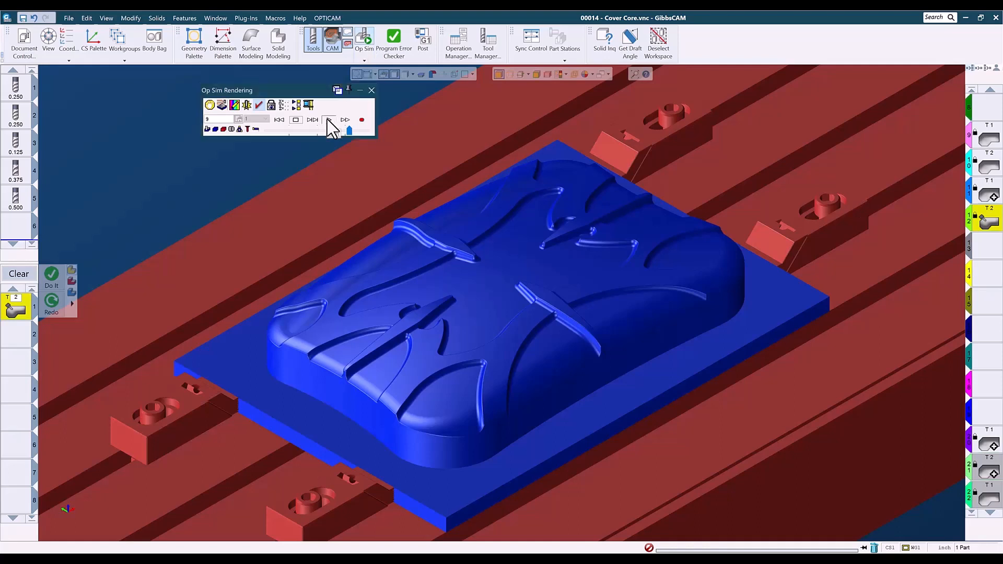
pyautogui.click(329, 121)
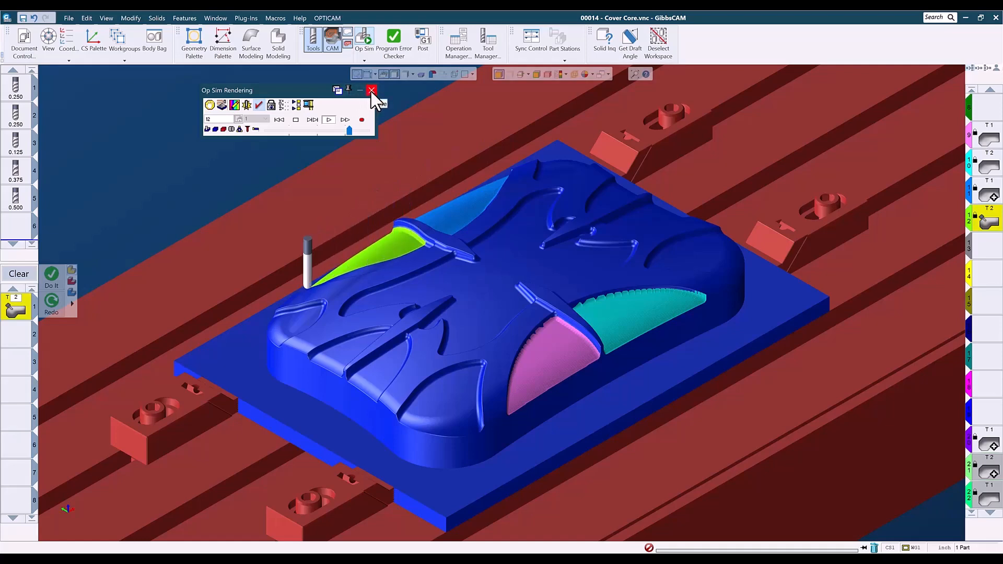
pyautogui.click(371, 90)
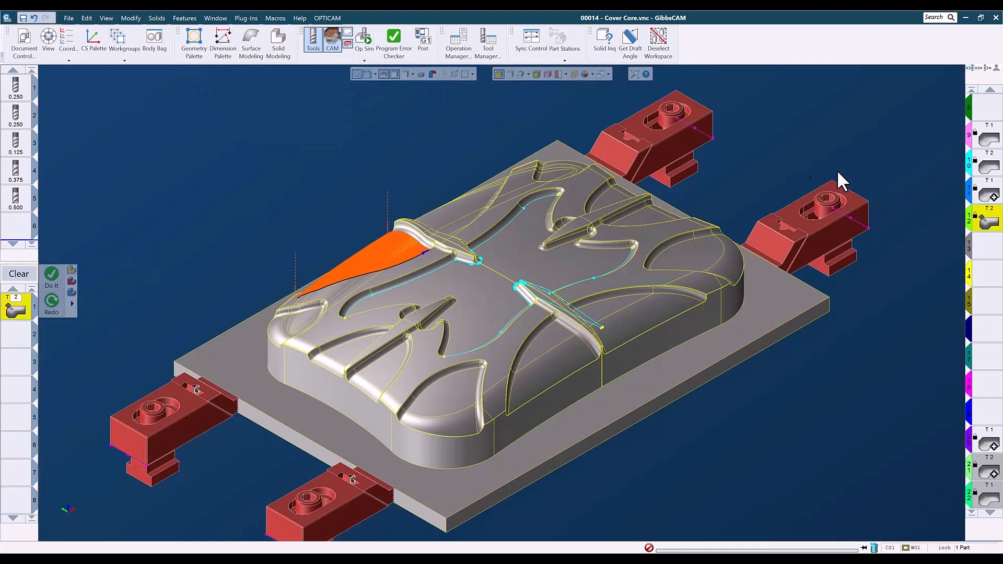
# Highlight both halves of the central pocket floor with an empty operation slot active, and hide the solid edges and the geometry
pyautogui.click(990, 245)
pyautogui.click(541, 269)
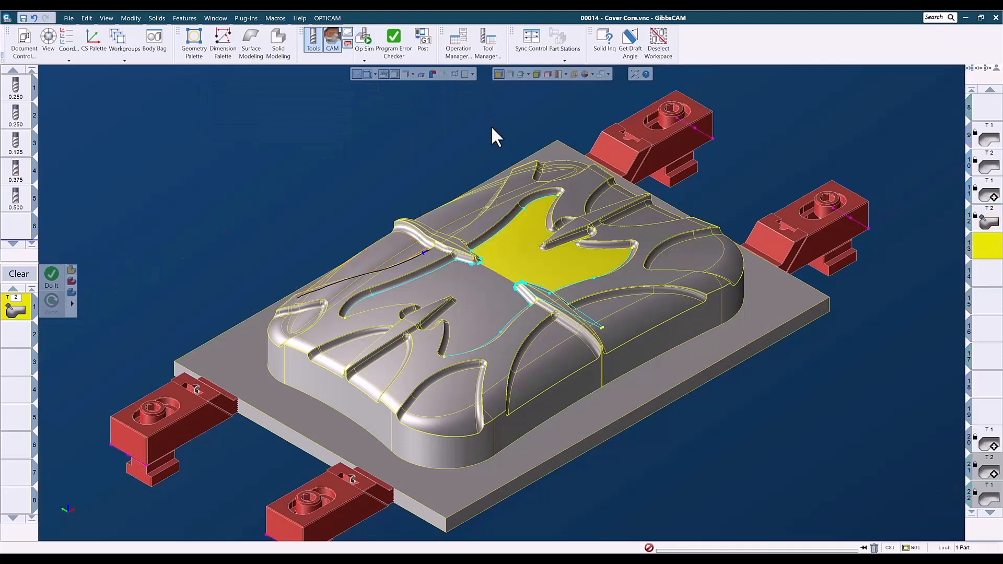
pyautogui.click(510, 75)
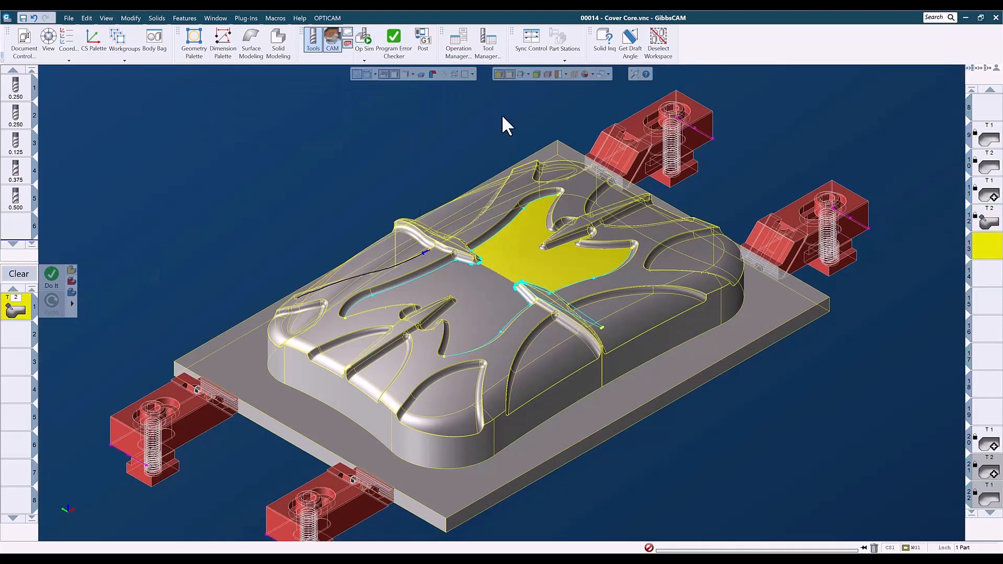
pyautogui.click(505, 71)
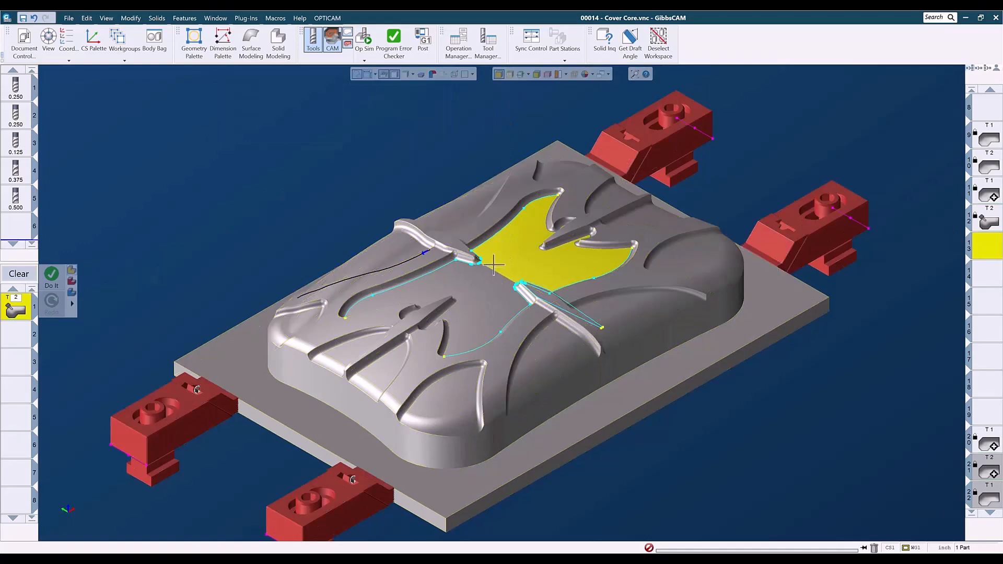
pyautogui.keyDown('ctrl'); pyautogui.click(503, 282); pyautogui.keyUp('ctrl')
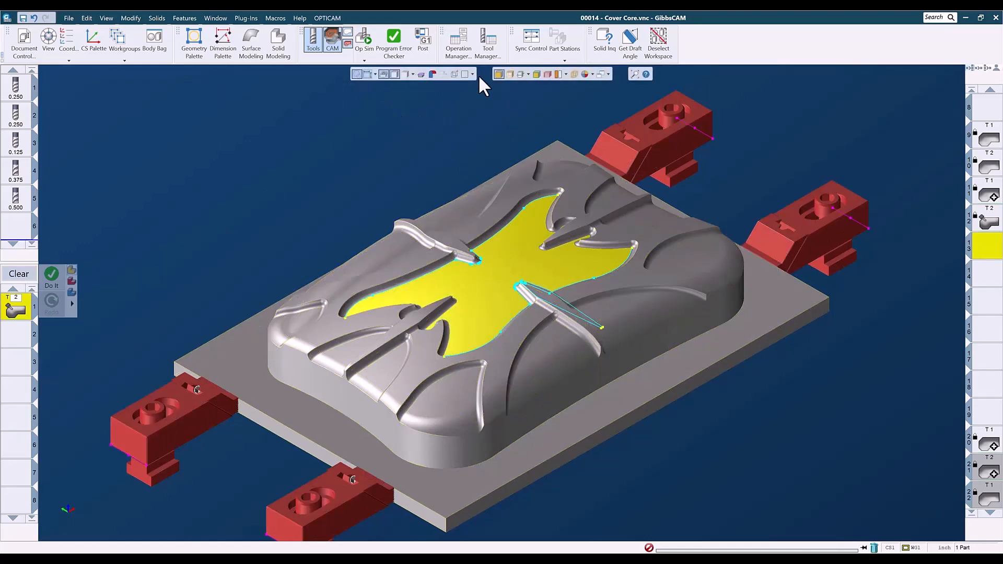
pyautogui.click(357, 75)
# Display operation 28's toolpath on the central pocket and examine it from several angles
pyautogui.scroll(-3, 996, 361)
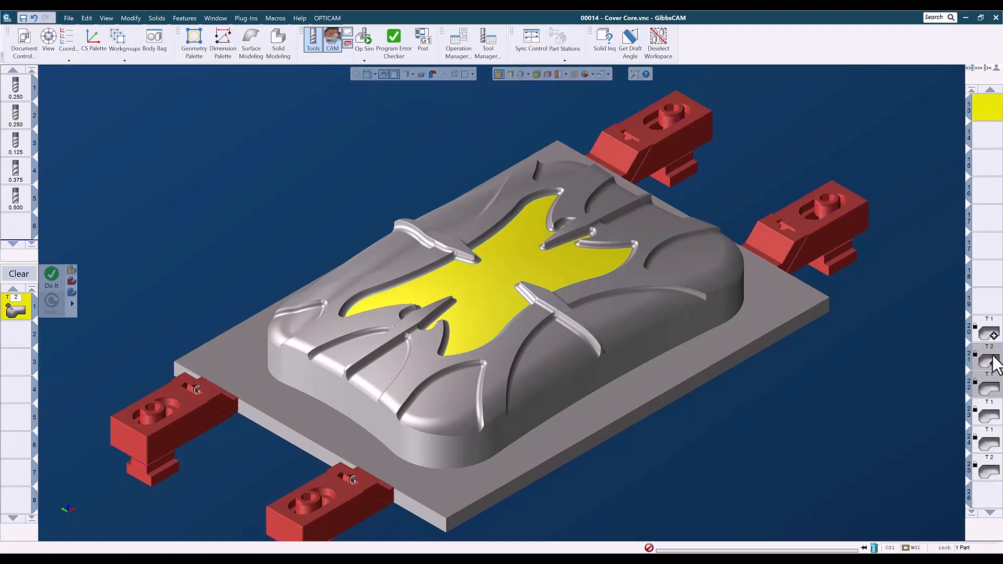
pyautogui.doubleClick(989, 417)
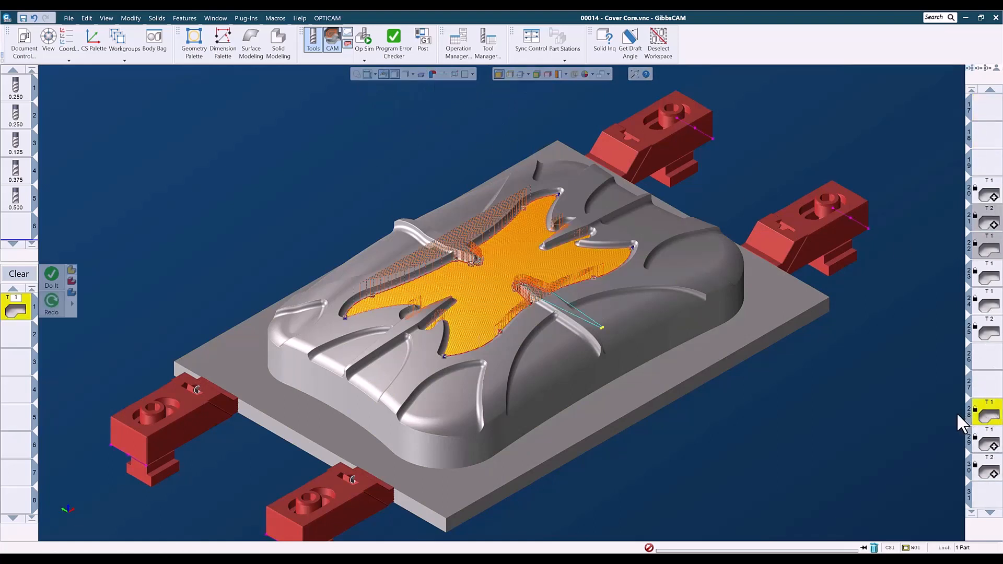
pyautogui.moveTo(436, 483); pyautogui.dragTo(644, 261, button='middle')
pyautogui.moveTo(695, 323); pyautogui.dragTo(659, 364, button='middle')
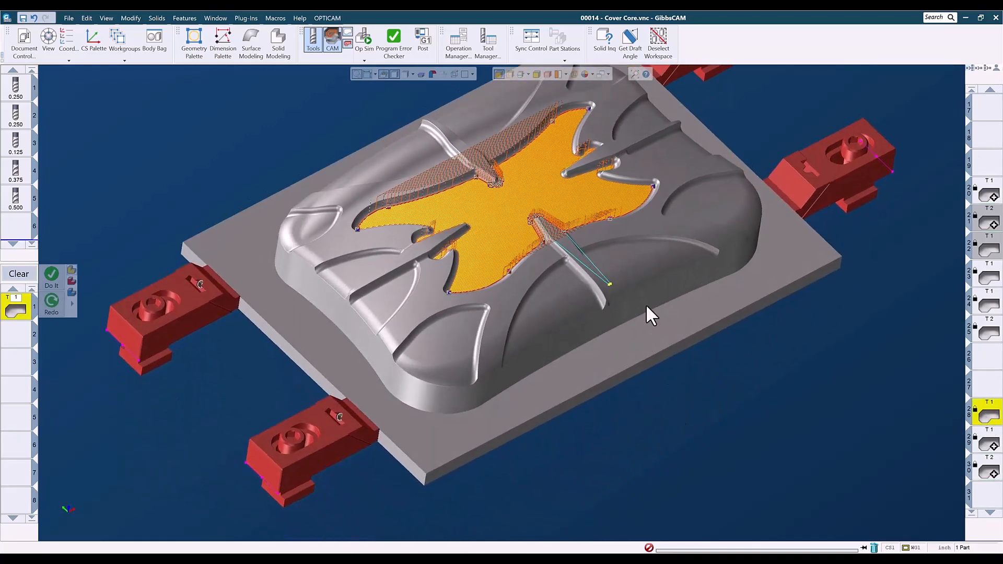
pyautogui.moveTo(556, 264); pyautogui.dragTo(489, 285, button='middle')
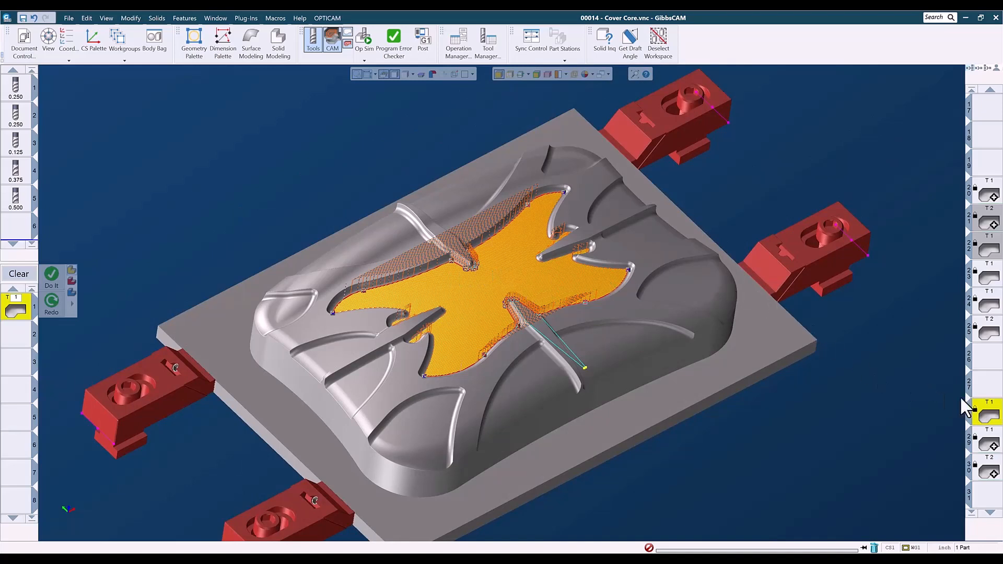
pyautogui.moveTo(571, 369); pyautogui.dragTo(557, 390, button='middle')
# Compare operation 20's side pocket toolpath with operation 28's toolpath on the central pocket
pyautogui.scroll(3, 995, 245)
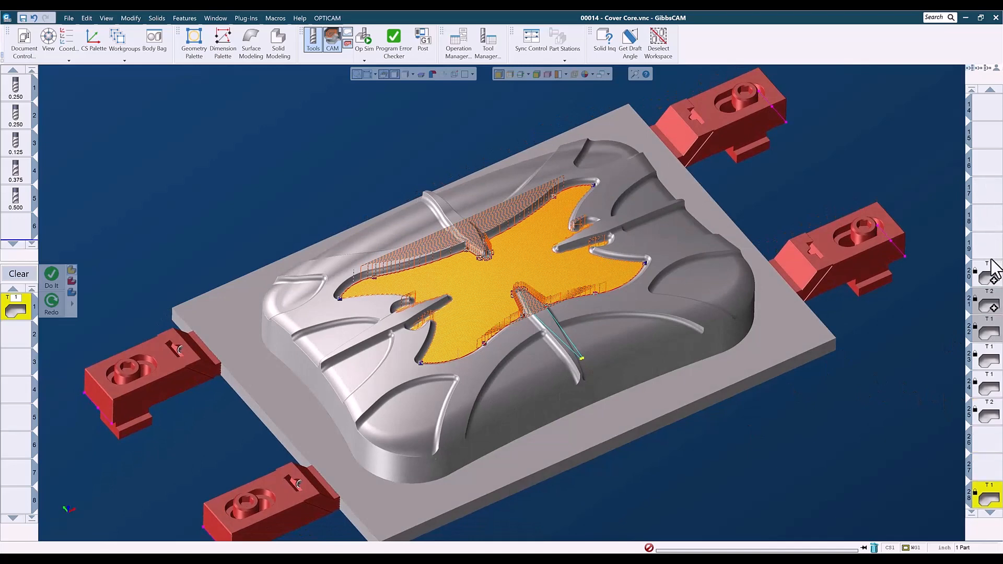
pyautogui.click(989, 277)
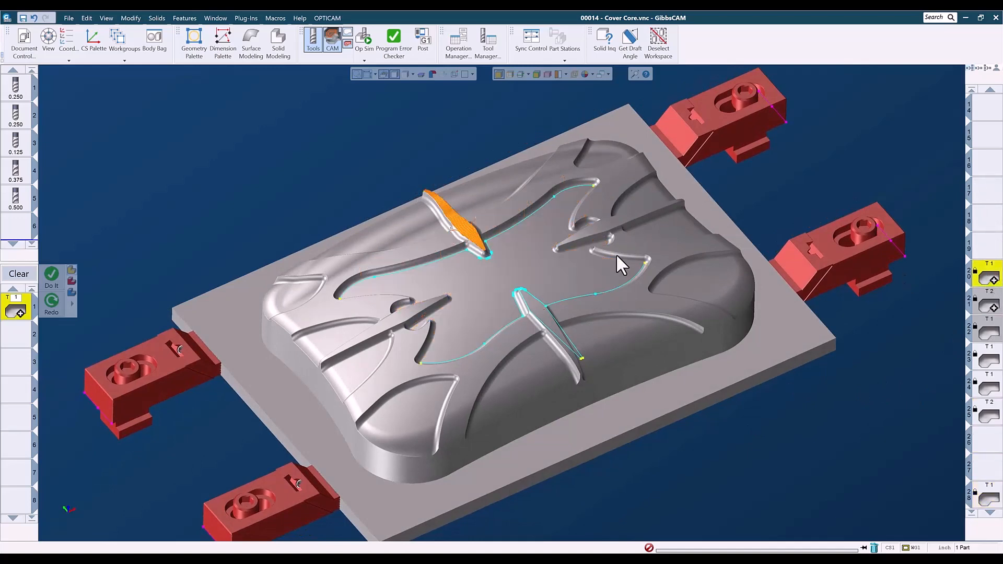
pyautogui.scroll(-1, 999, 408)
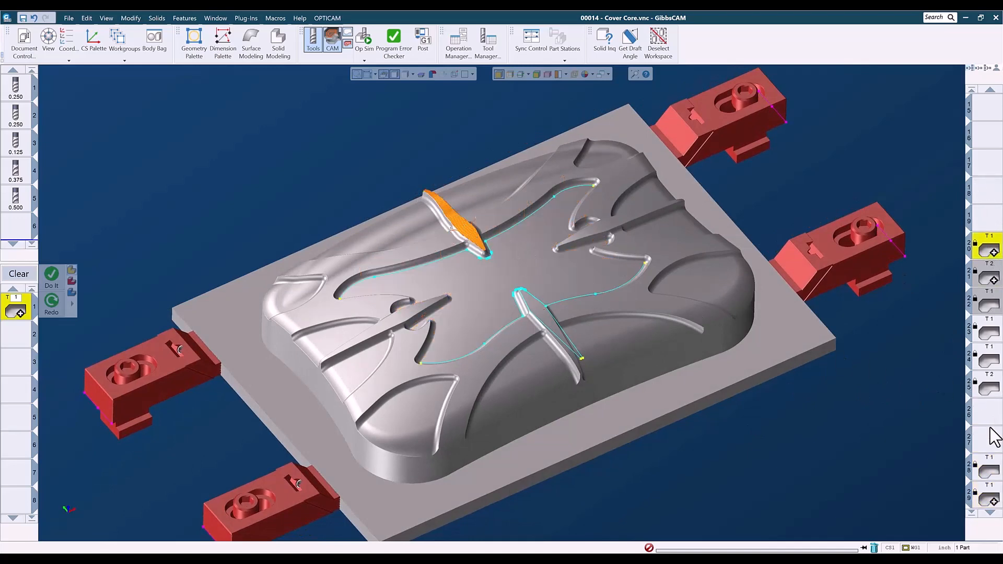
pyautogui.click(991, 471)
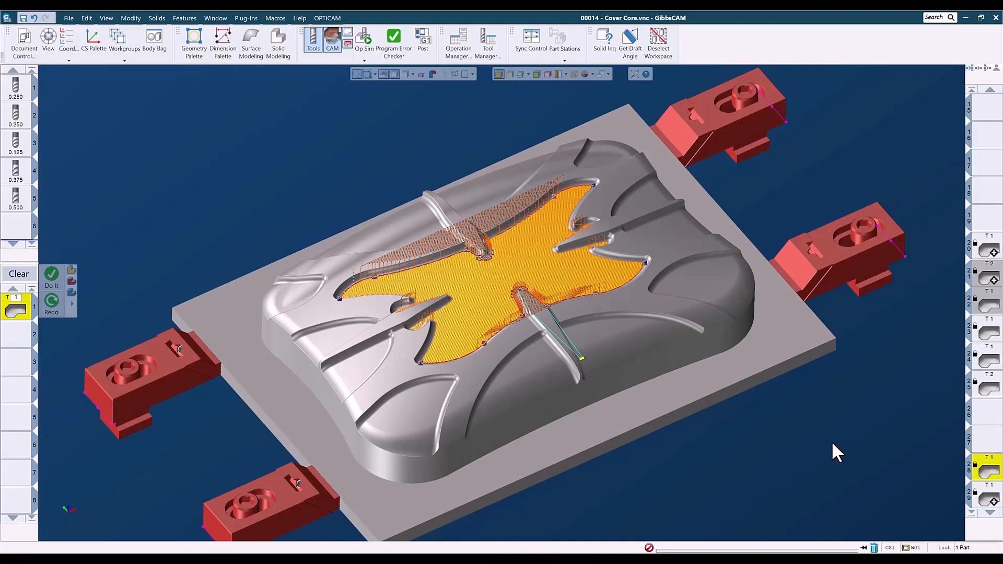
# Display operation 29's radial lace toolpath on the central pocket and examine it up close in top view
pyautogui.scroll(-4, 989, 447)
pyautogui.scroll(-1, 989, 447)
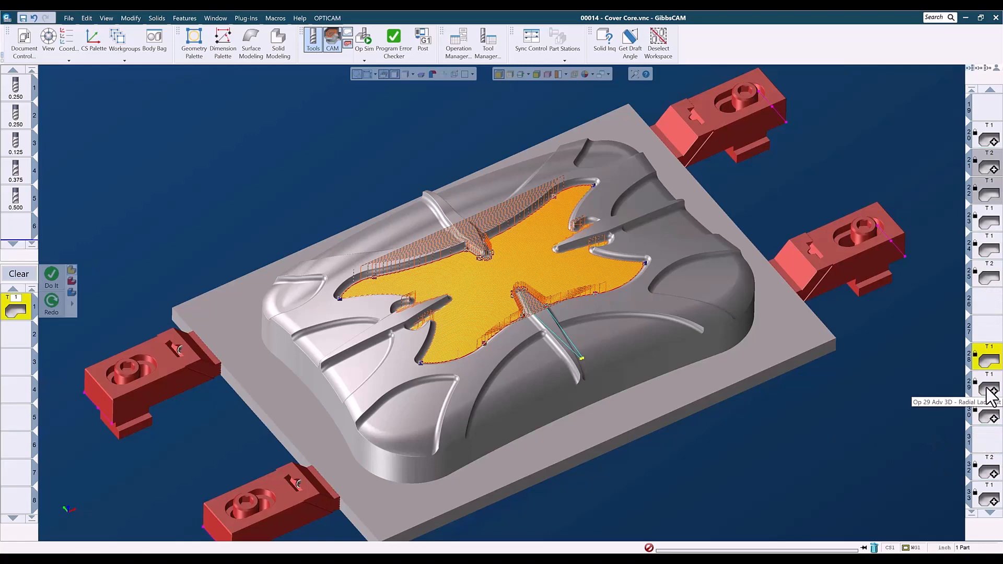
pyautogui.hotkey('ctrl', 'i')
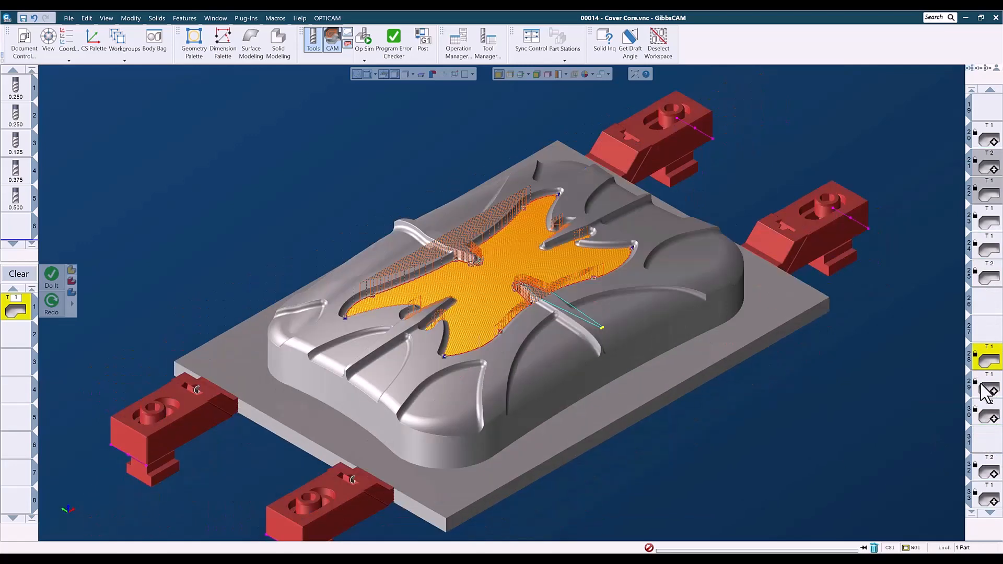
pyautogui.click(989, 389)
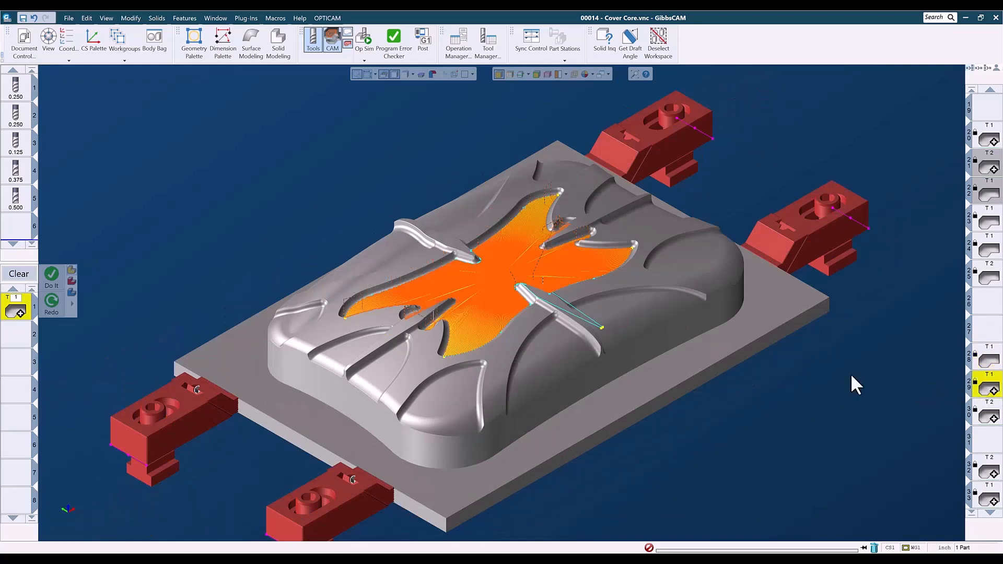
pyautogui.hotkey('ctrl', 't')
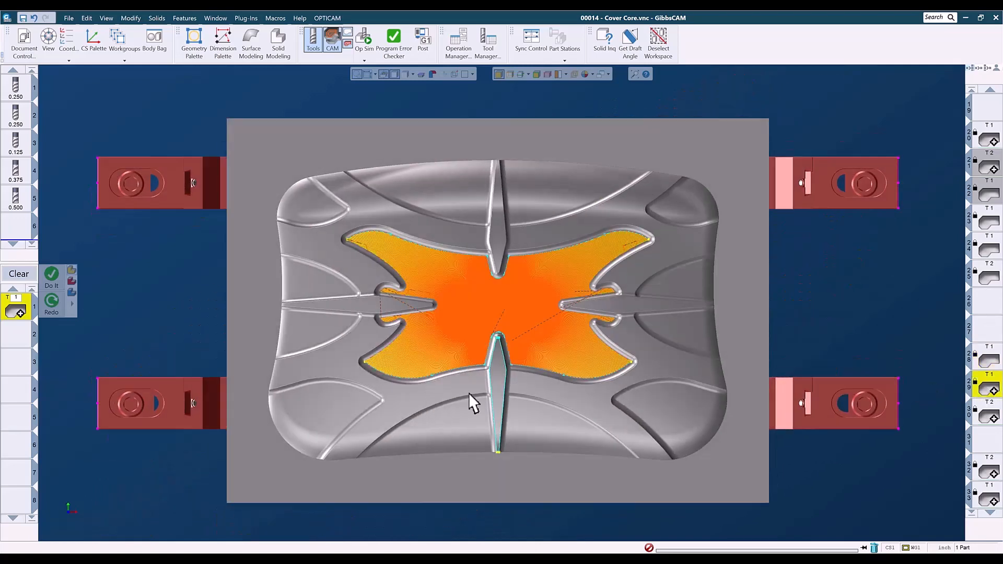
pyautogui.moveTo(363, 214); pyautogui.dragTo(620, 396)
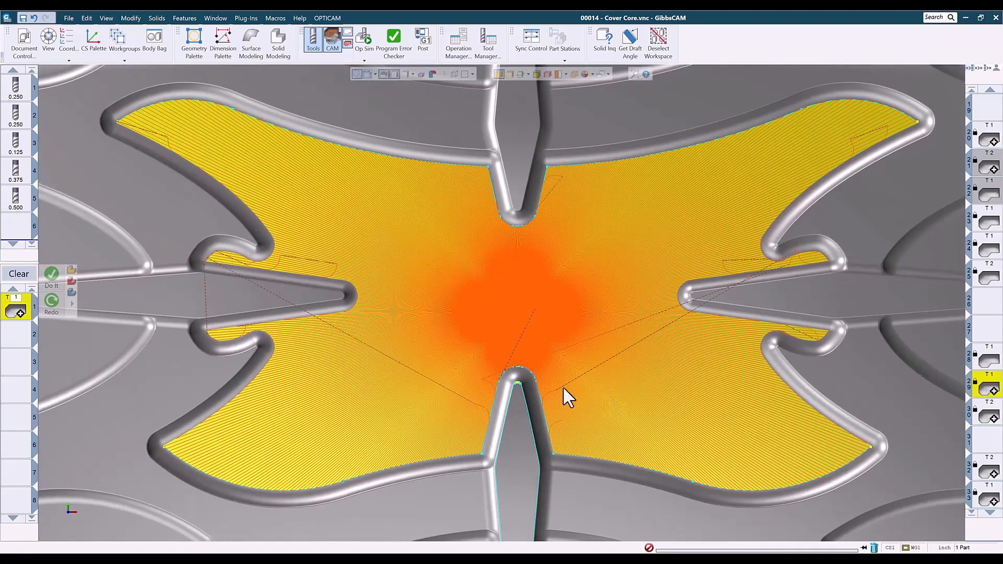
# Review operation 29's Lace Cut process settings, close them, and inspect the centre of its radial toolpath up close
pyautogui.doubleClick(27, 312)
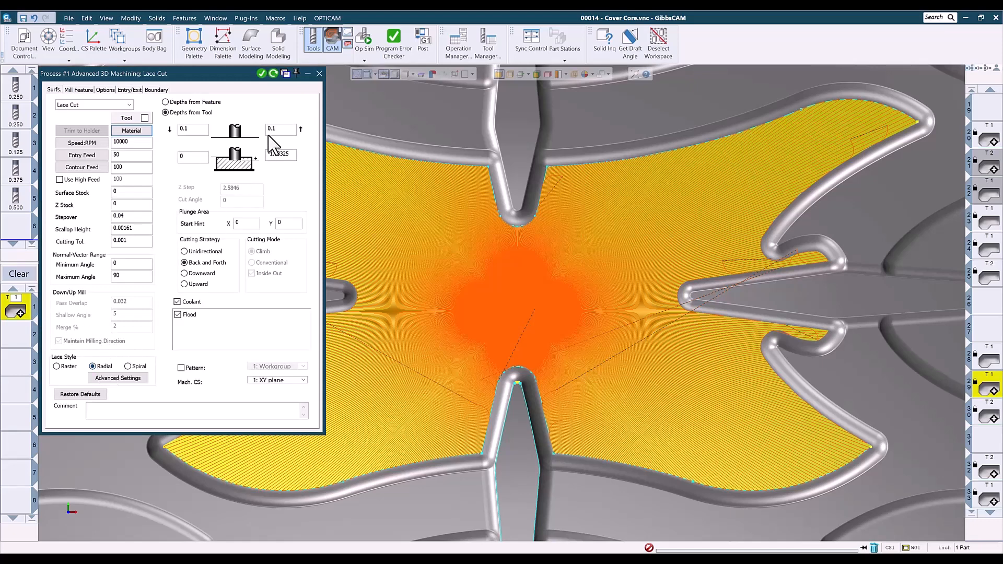
pyautogui.click(320, 73)
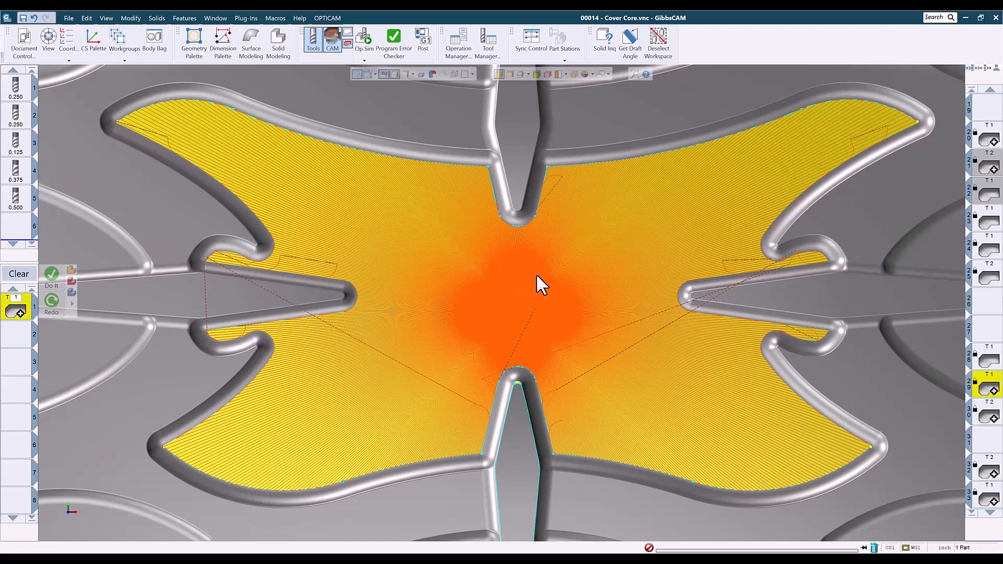
pyautogui.moveTo(582, 321); pyautogui.dragTo(582, 324)
pyautogui.scroll(-6, 562, 329)
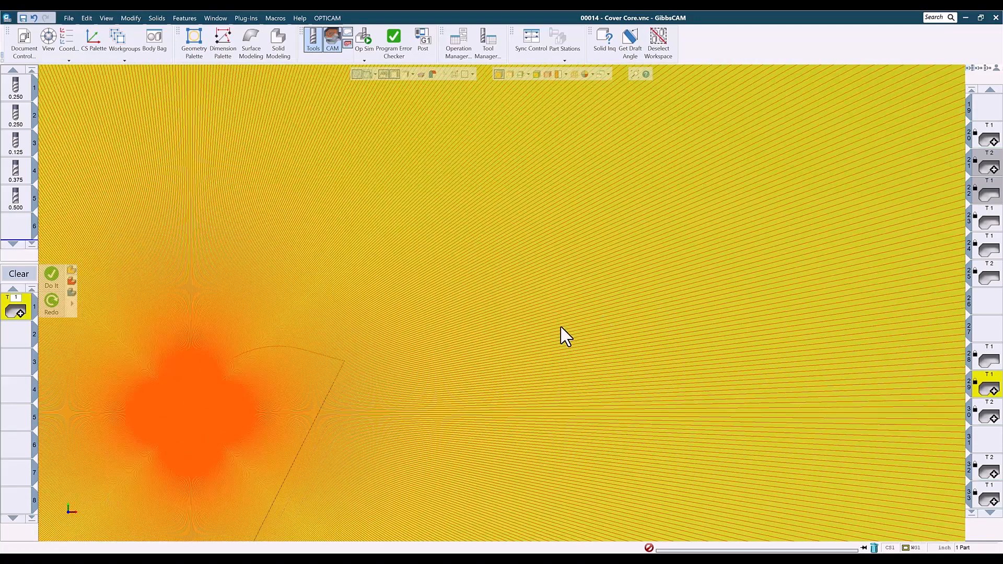
pyautogui.scroll(-6, 567, 334)
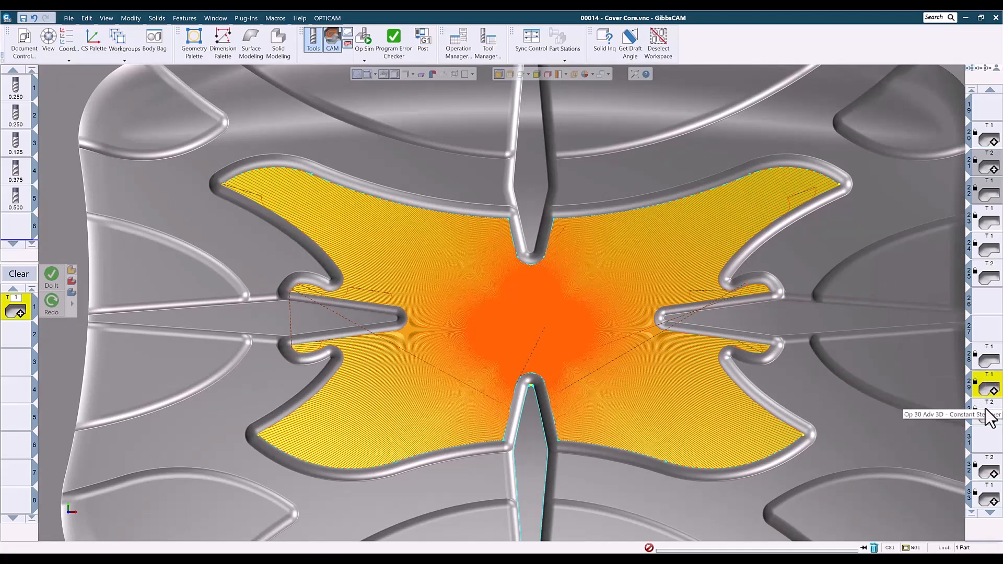
# Display operation 30's constant stepover toolpath on the central pocket and examine it up close in top view
pyautogui.hotkey('ctrl', 'i')
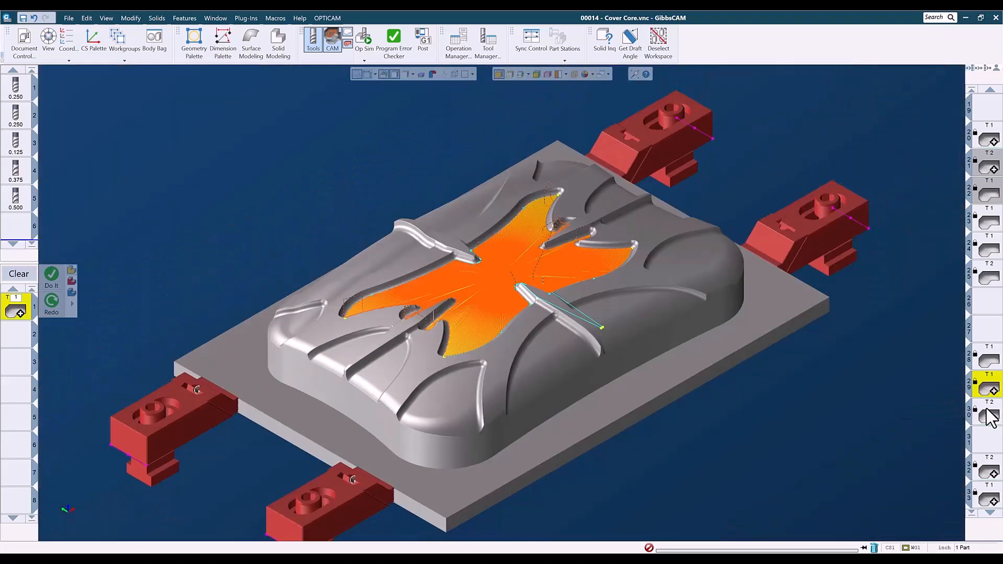
pyautogui.click(984, 416)
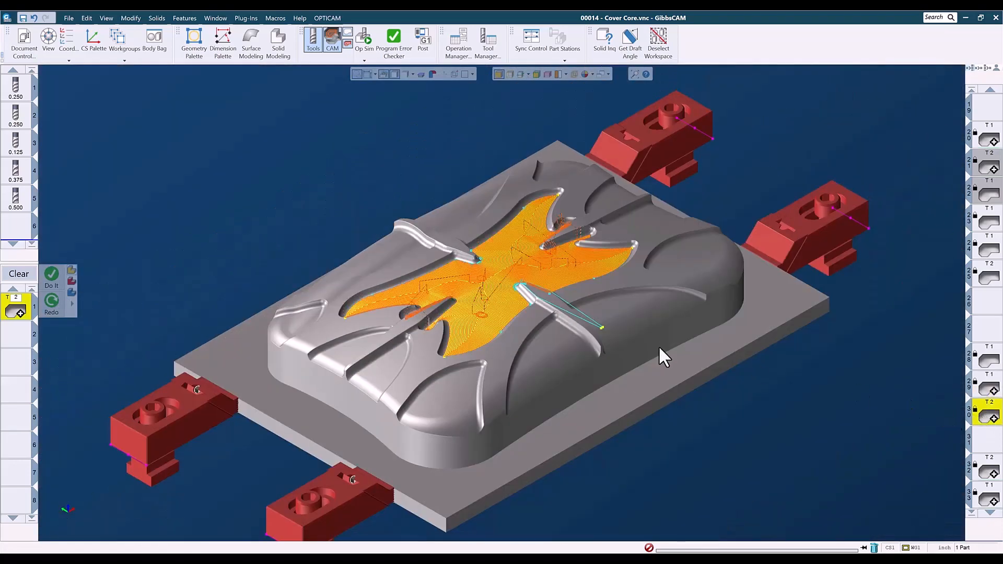
pyautogui.hotkey('ctrl', 't')
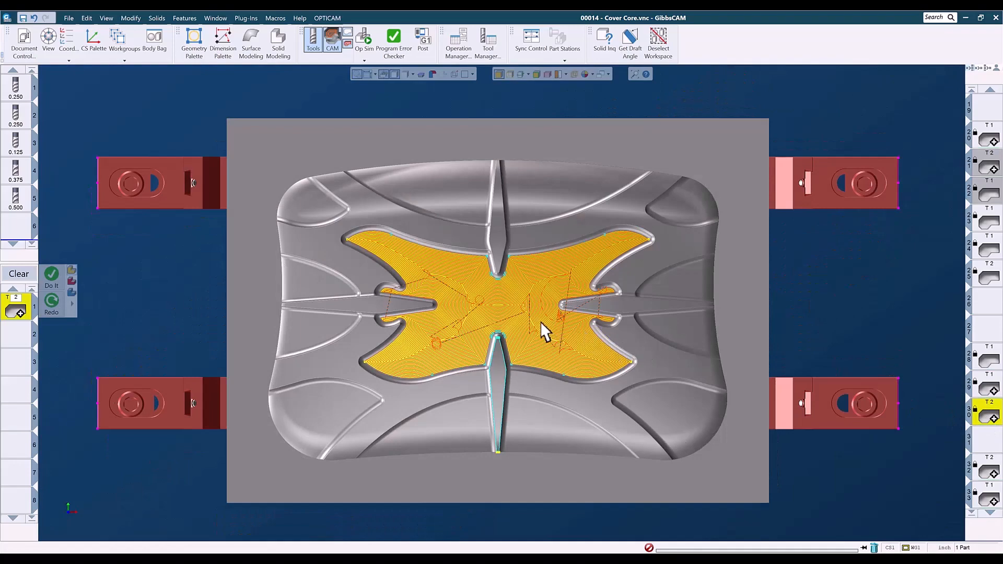
pyautogui.moveTo(402, 255); pyautogui.dragTo(598, 373)
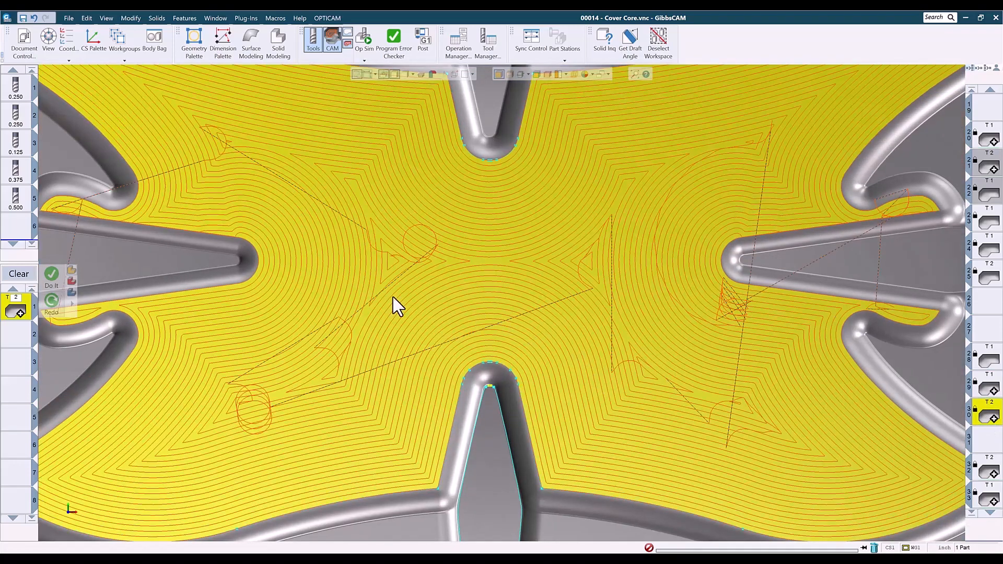
pyautogui.scroll(-2, 271, 295)
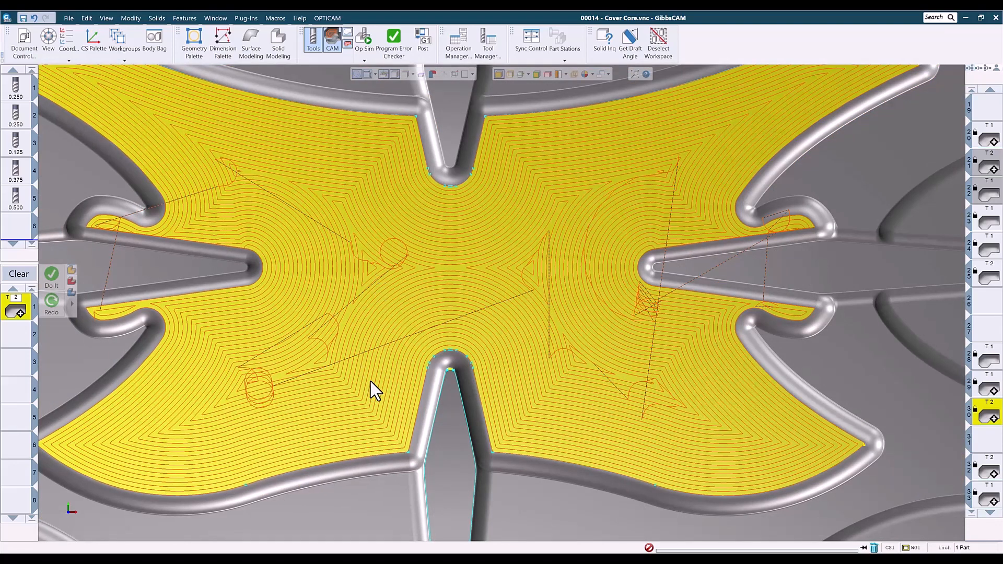
pyautogui.scroll(-1, 375, 360)
# Inspect operation 30's constant stepover passes and linking moves up close in isometric view
pyautogui.hotkey('ctrl', 'i')
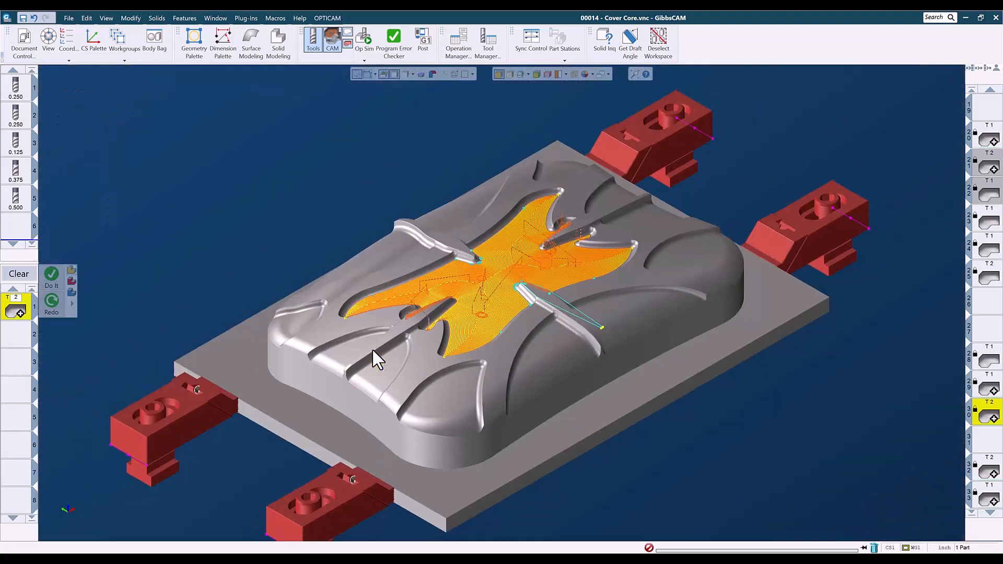
pyautogui.scroll(4, 582, 360)
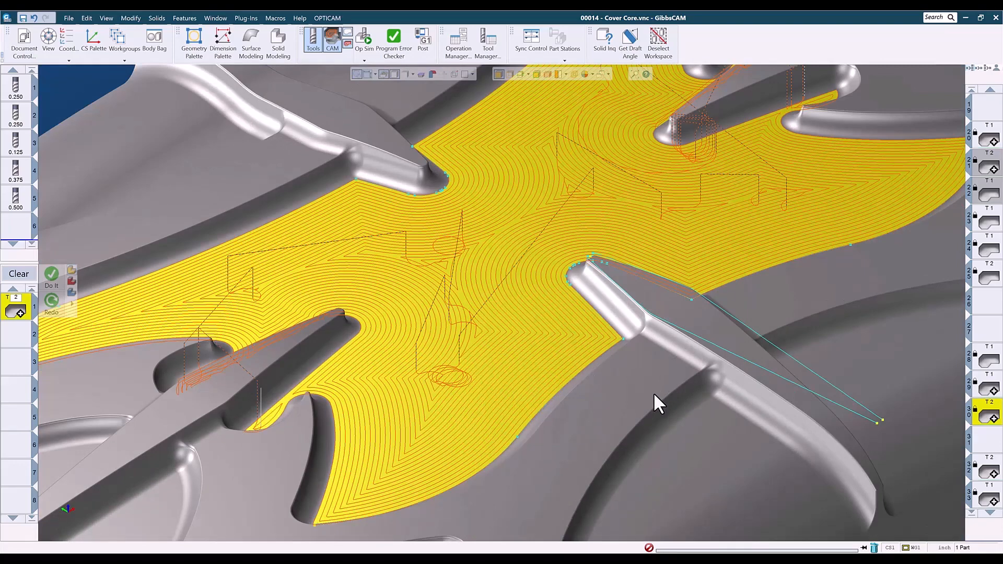
pyautogui.scroll(-3, 653, 392)
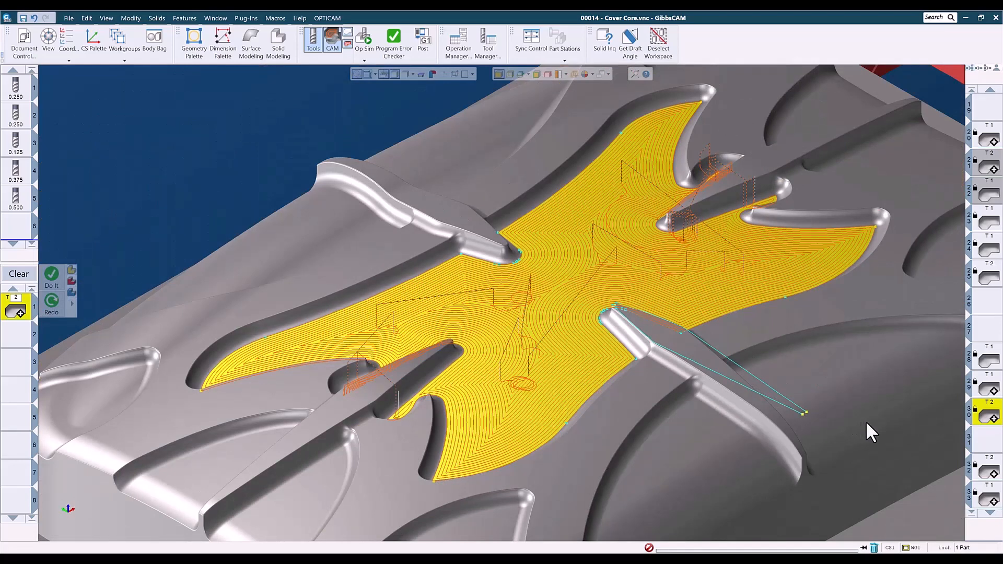
# Display operation 32's toolpath on the central pocket and examine its passes in top view, including up close around the upper rib's tip
pyautogui.click(988, 471)
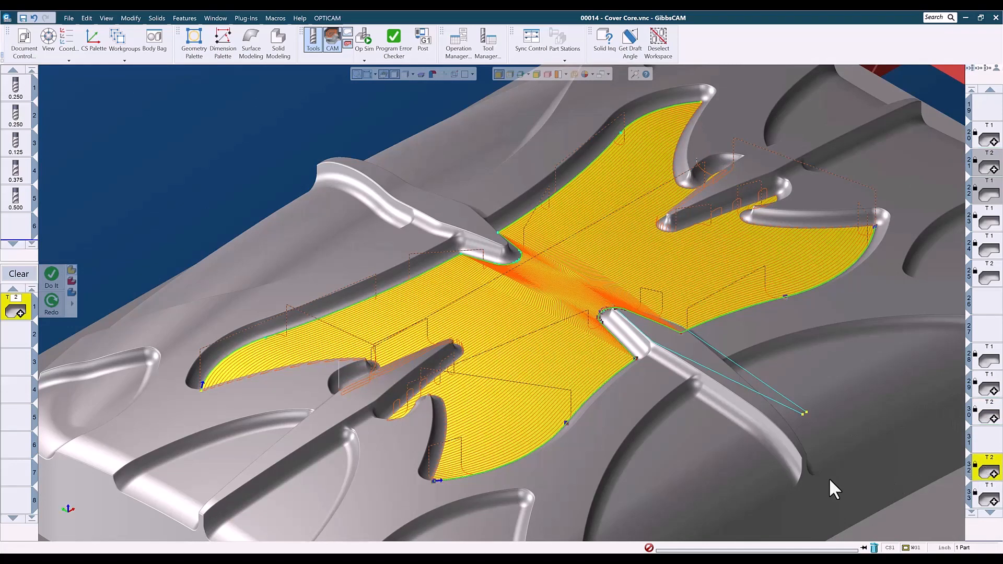
pyautogui.hotkey('ctrl', 'h')
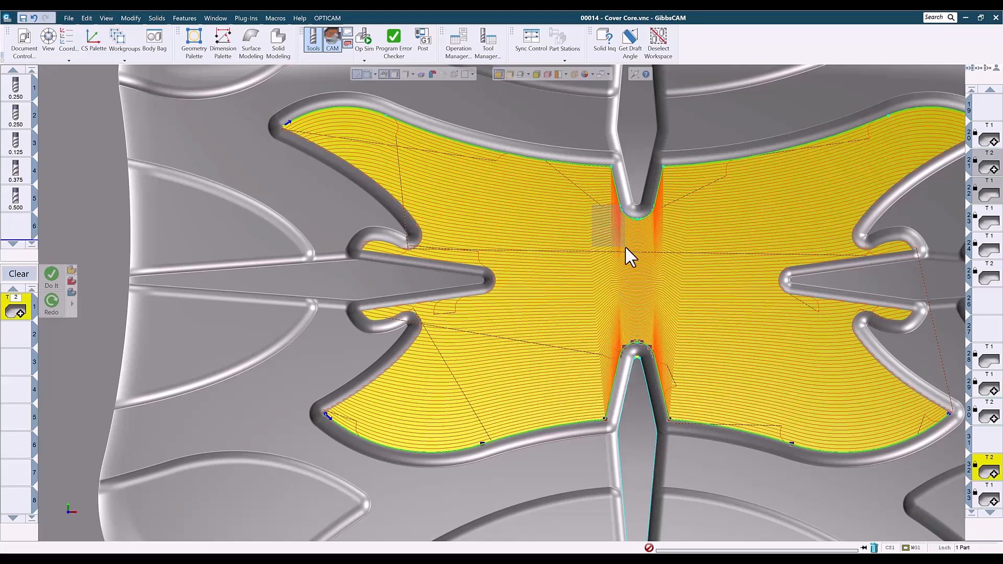
pyautogui.moveTo(625, 246); pyautogui.dragTo(630, 249)
pyautogui.scroll(-3, 657, 347)
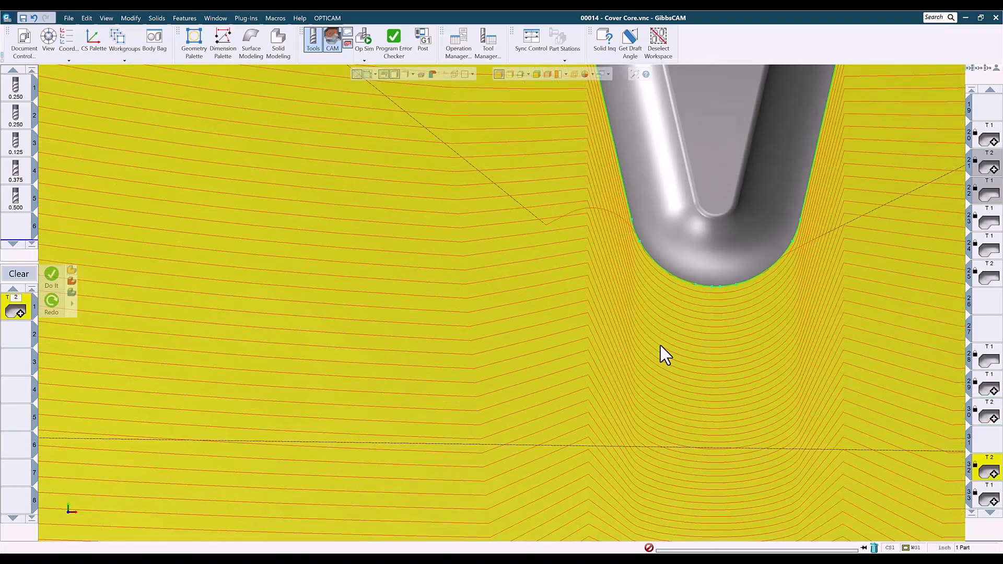
pyautogui.scroll(-6, 663, 345)
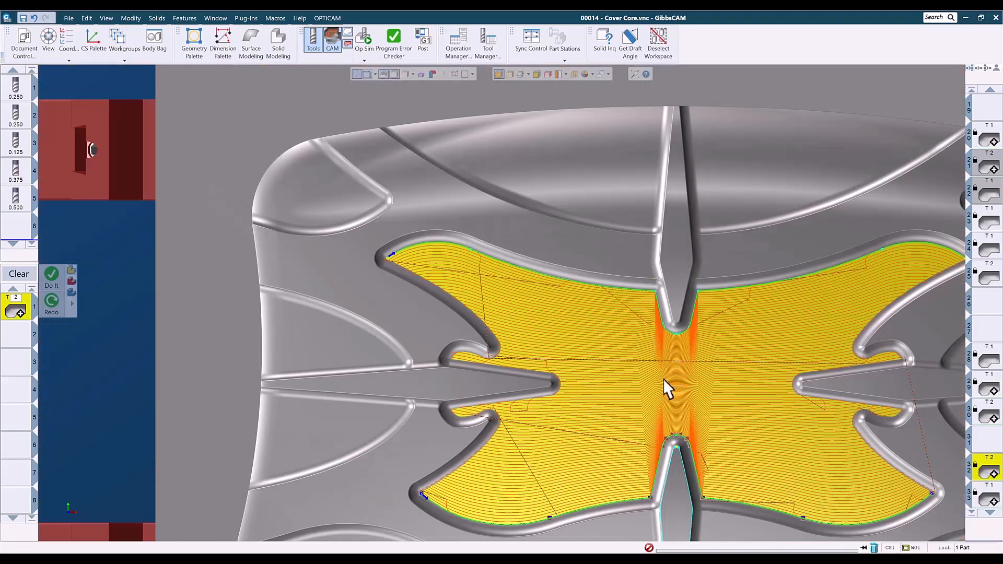
pyautogui.moveTo(664, 380); pyautogui.dragTo(591, 292, button='middle')
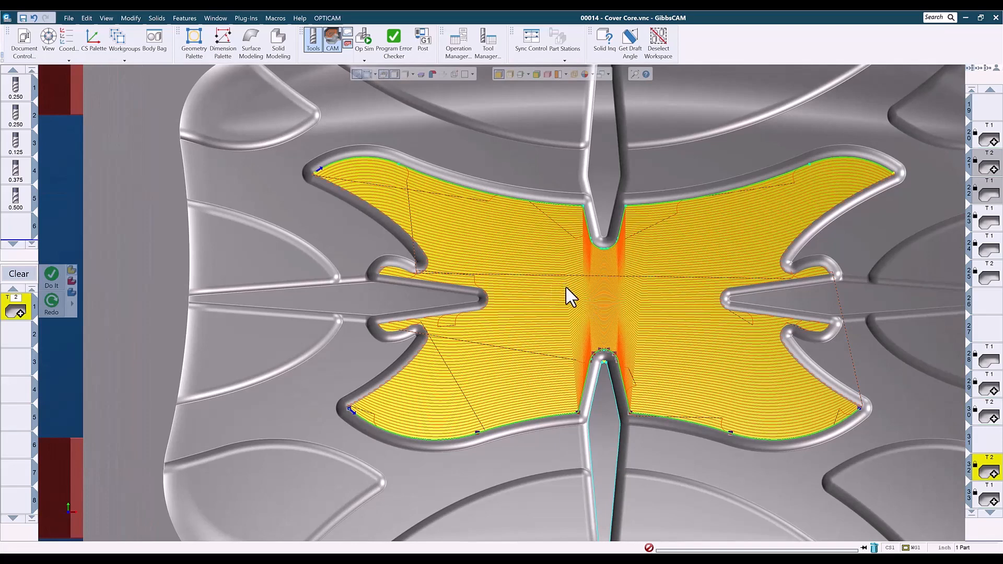
pyautogui.scroll(-3, 987, 426)
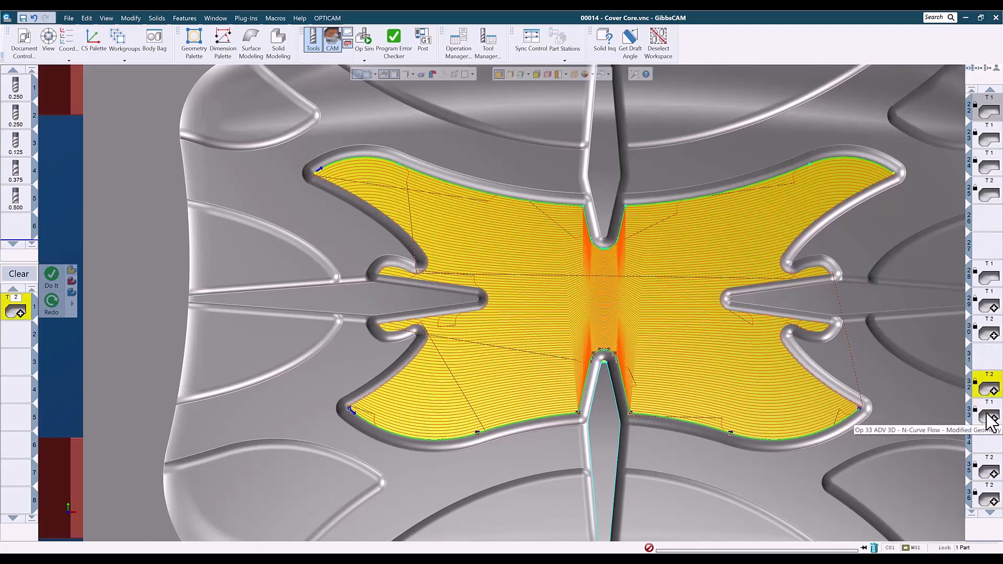
# Display operation 33's N-Curve Flow toolpath on the central pocket and examine it from an angle, up close and in full-part view
pyautogui.click(989, 422)
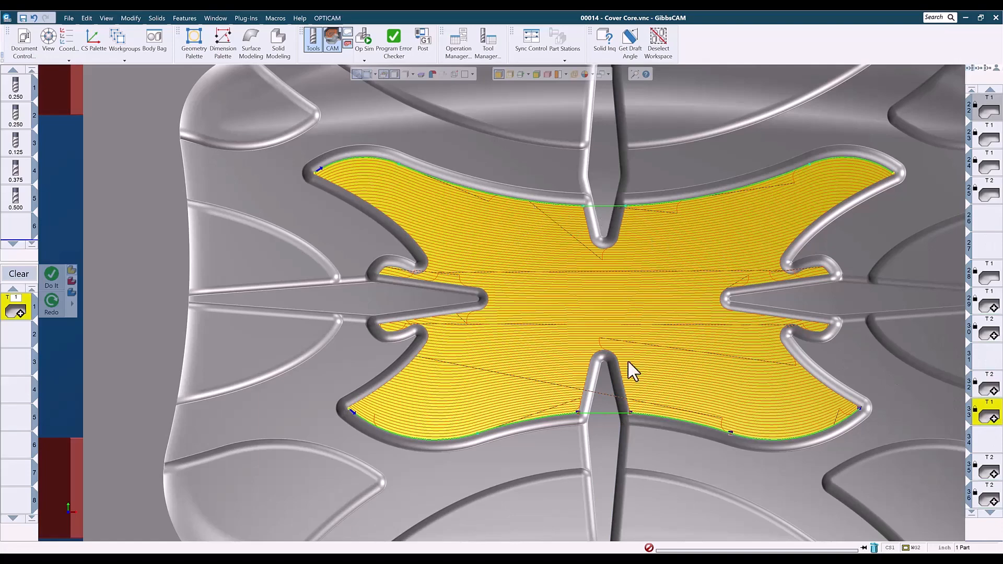
pyautogui.moveTo(563, 411); pyautogui.dragTo(528, 233, button='middle')
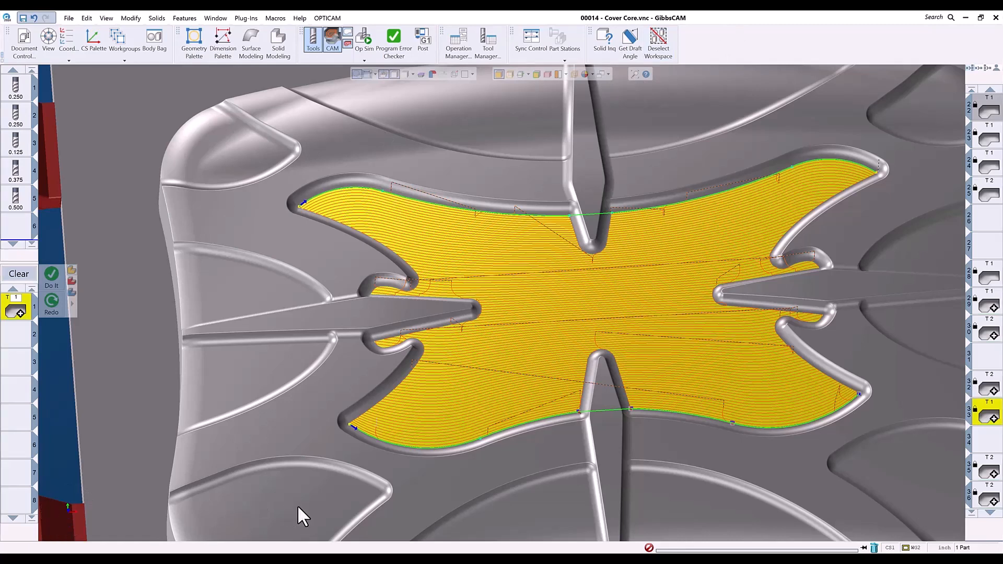
pyautogui.click(167, 340)
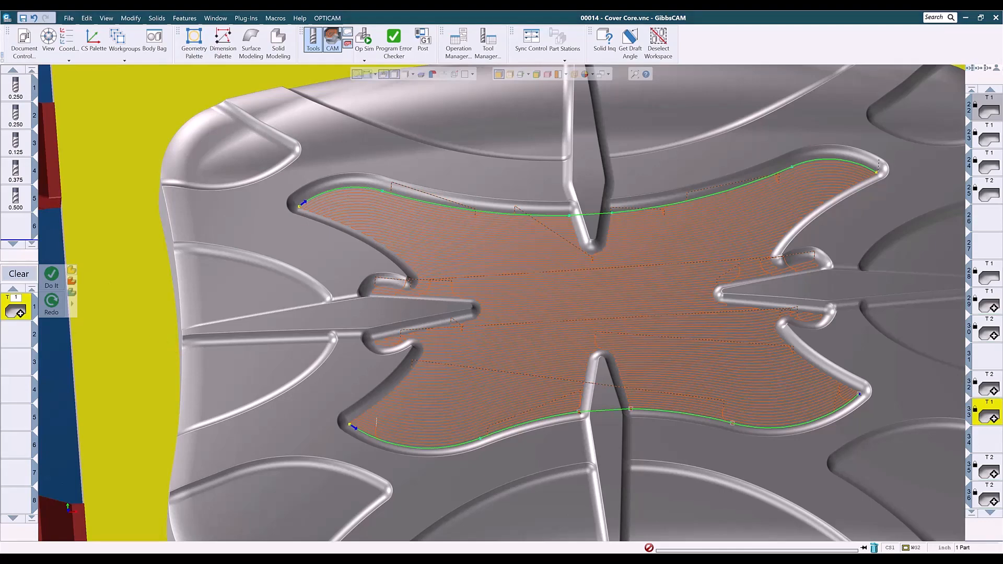
pyautogui.moveTo(604, 434); pyautogui.dragTo(631, 267, button='middle')
pyautogui.hotkey('ctrl', 'u')
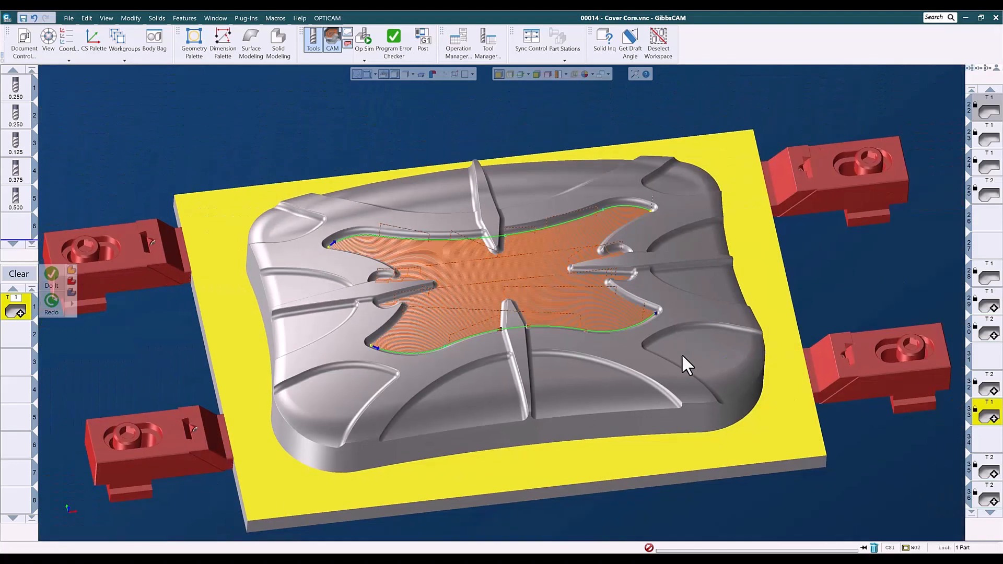
pyautogui.moveTo(683, 365); pyautogui.dragTo(730, 298, button='middle')
# Display operation 35's toolpath on the branching corner pocket and examine its parallel passes and linking moves up close
pyautogui.scroll(-2, 989, 445)
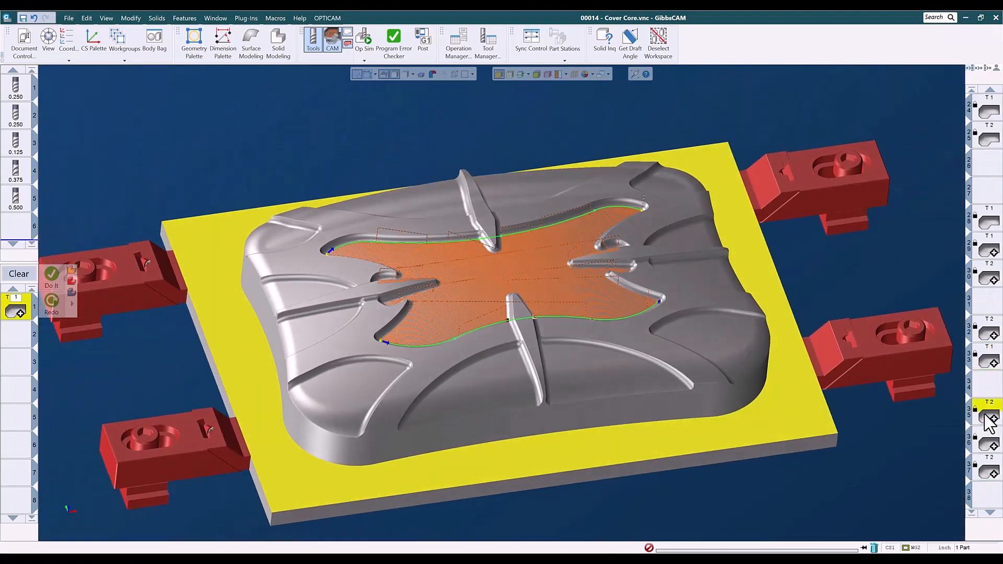
pyautogui.click(988, 417)
pyautogui.moveTo(324, 288); pyautogui.dragTo(525, 469)
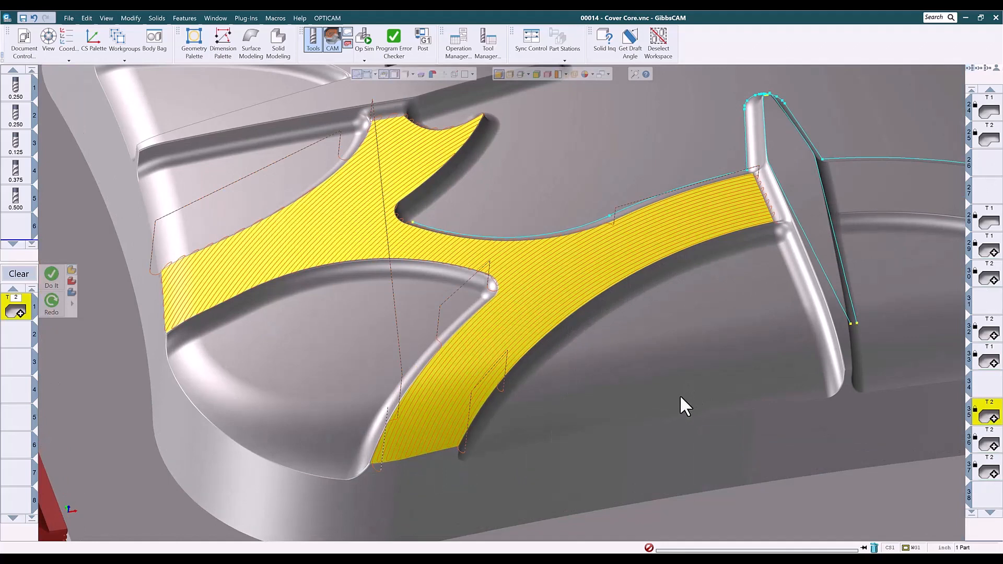
pyautogui.scroll(-3, 679, 399)
pyautogui.moveTo(666, 409); pyautogui.dragTo(505, 417, button='middle')
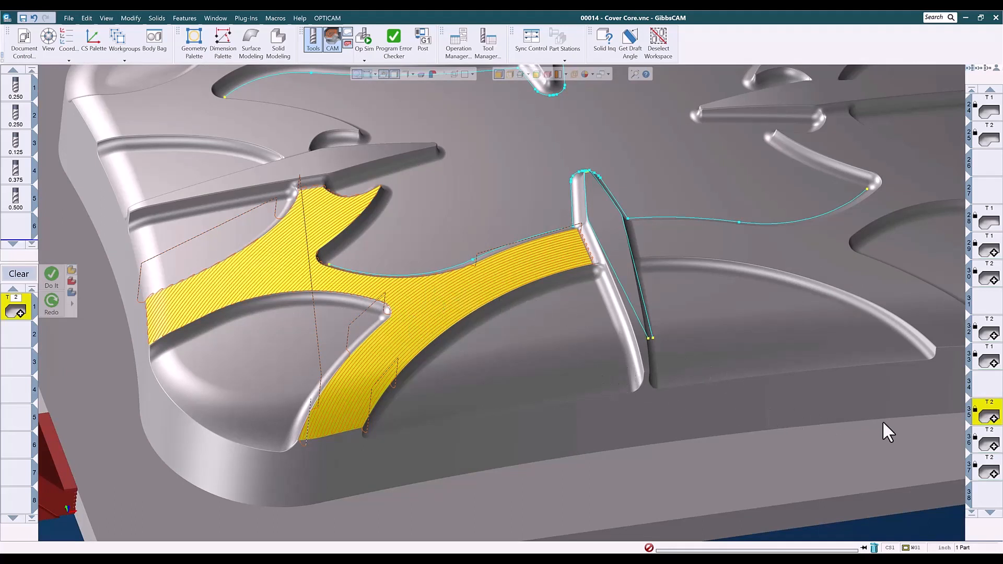
# Examine operation 36's corner pocket toolpath at an angle and operation 37's offset passes in top view
pyautogui.click(991, 446)
pyautogui.scroll(4, 688, 406)
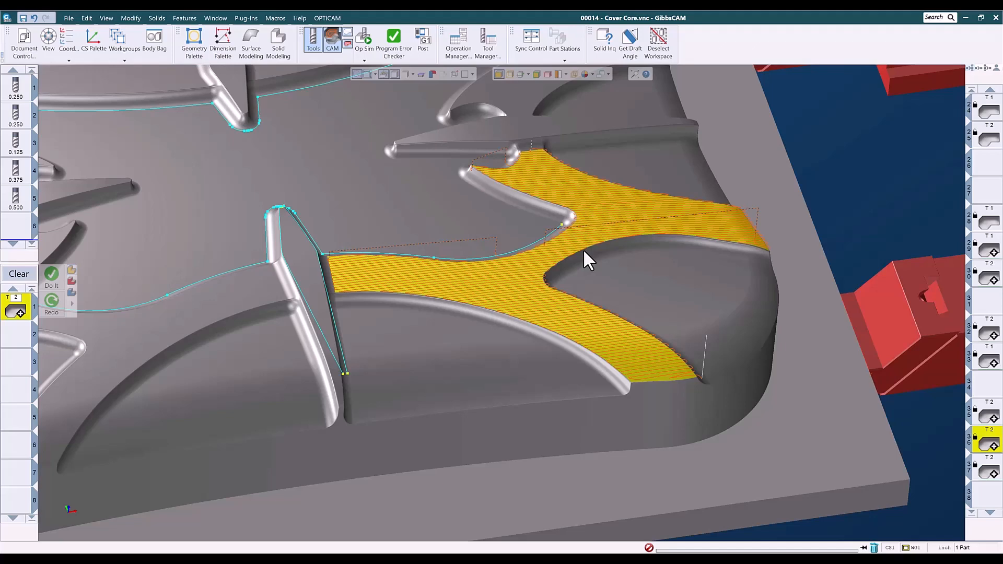
pyautogui.moveTo(571, 258); pyautogui.dragTo(580, 424, button='middle')
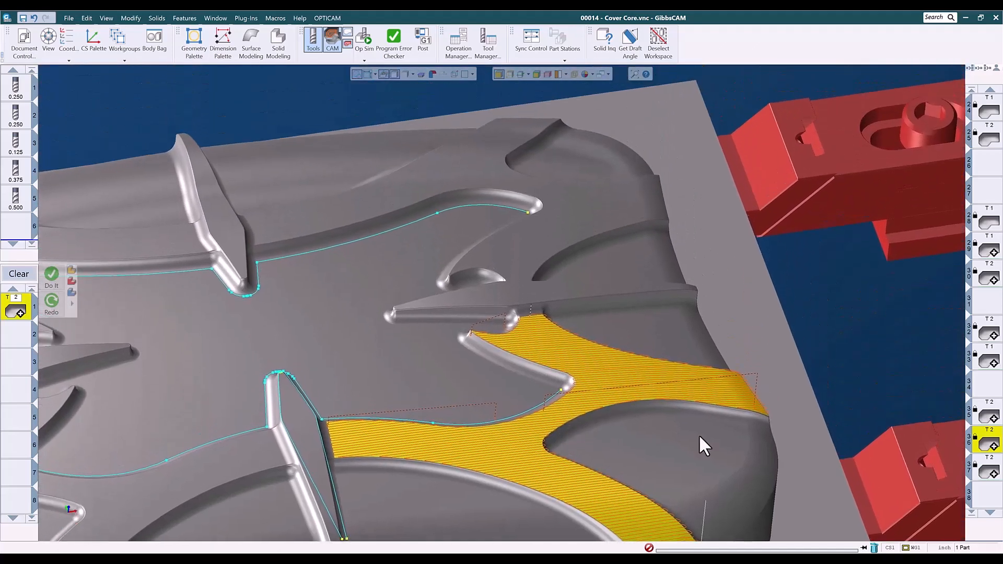
pyautogui.click(990, 473)
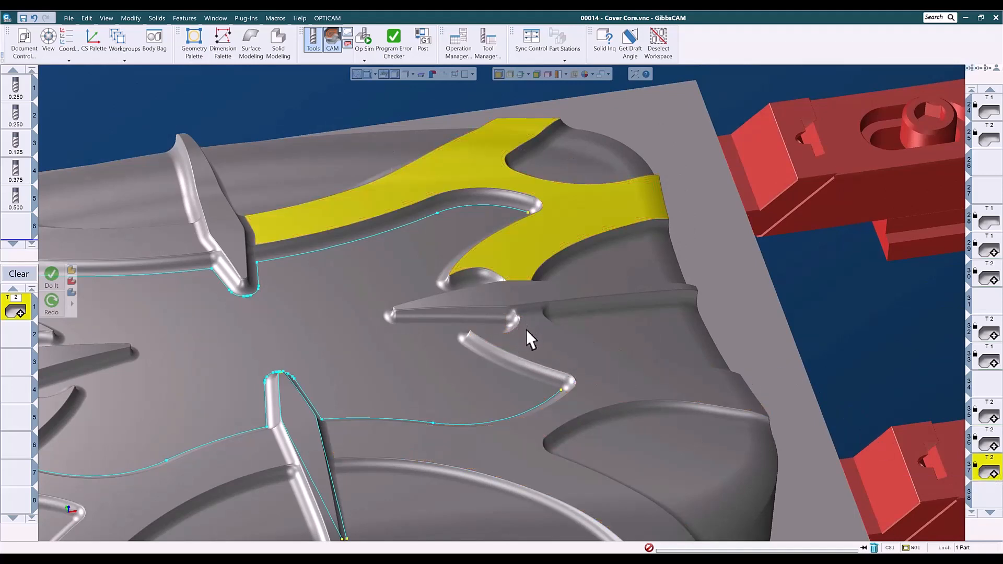
pyautogui.hotkey('ctrl', 'h')
pyautogui.moveTo(609, 230); pyautogui.dragTo(568, 329, button='middle')
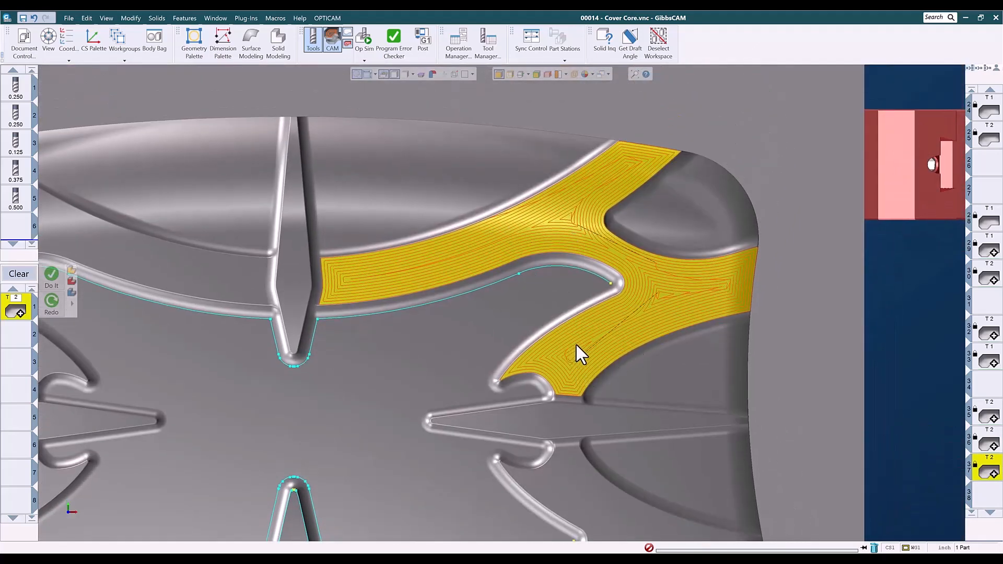
pyautogui.moveTo(460, 387); pyautogui.dragTo(750, 376, button='middle')
# Display operation 40's Multi-Axis Morph Between 2 Curves toolpath and examine its passes in top view
pyautogui.scroll(-1, 982, 465)
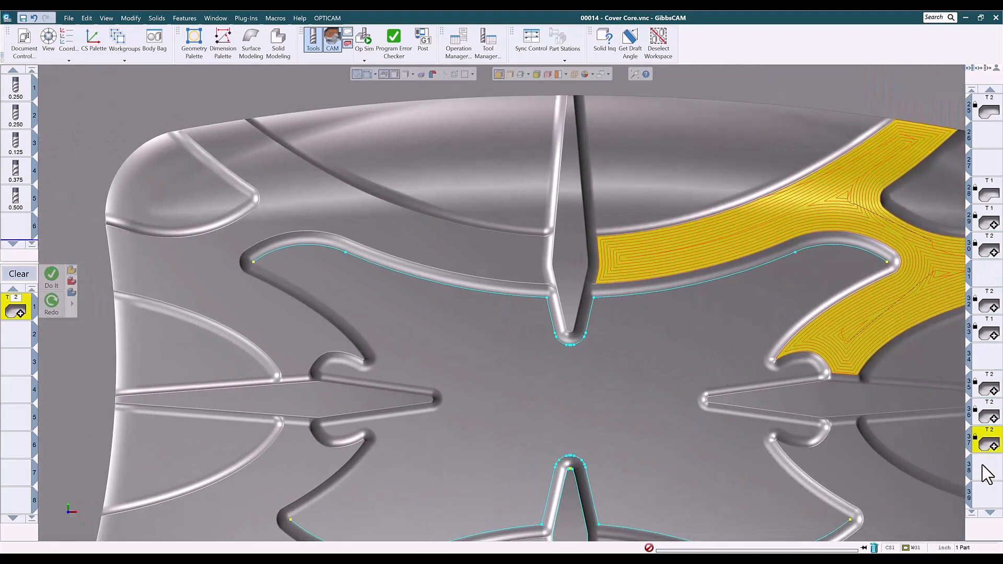
pyautogui.scroll(-3, 987, 472)
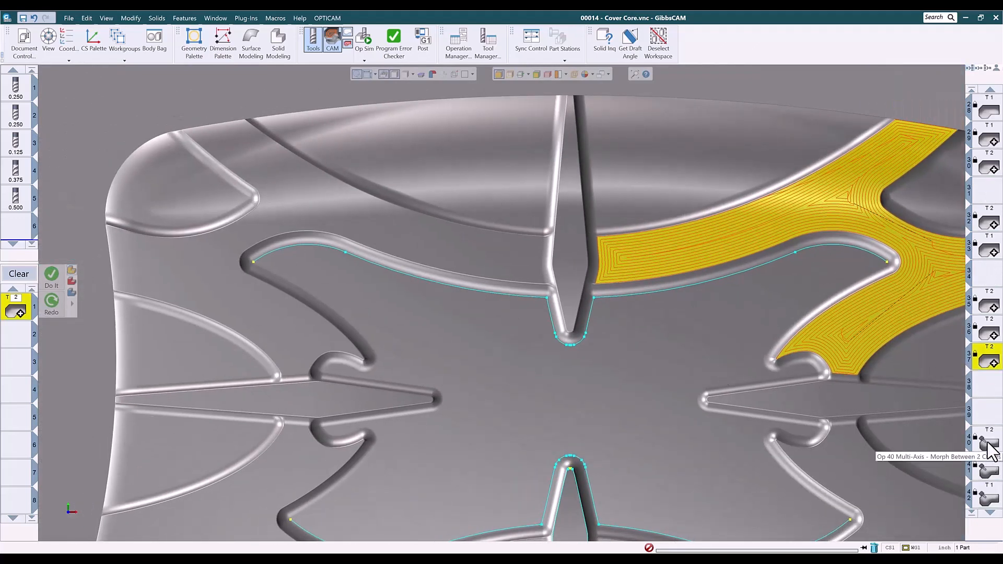
pyautogui.click(988, 443)
pyautogui.moveTo(587, 471); pyautogui.dragTo(647, 437, button='middle')
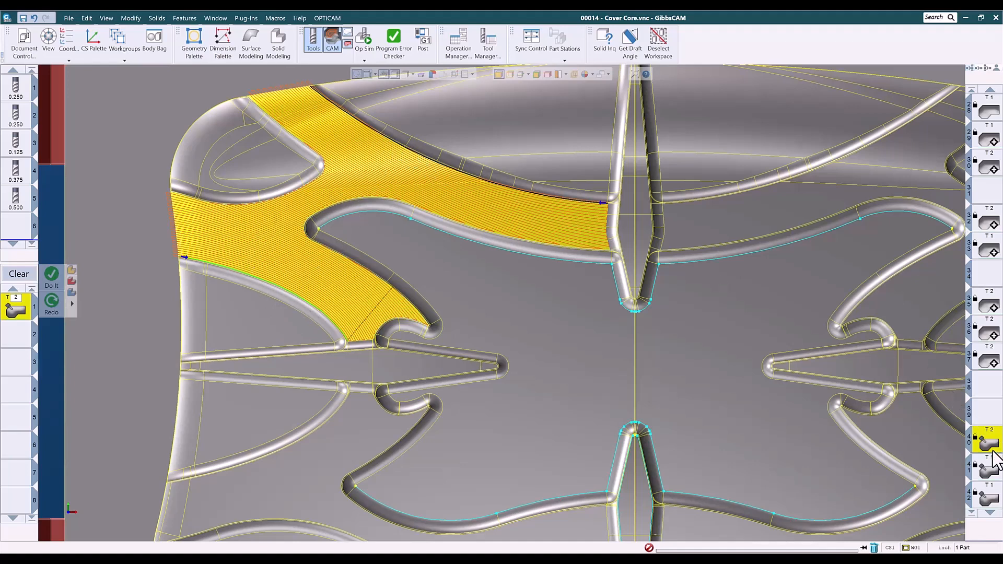
# Display operation 41's multi-axis toolpath and inspect its offset passes up close in isometric and top views
pyautogui.click(989, 469)
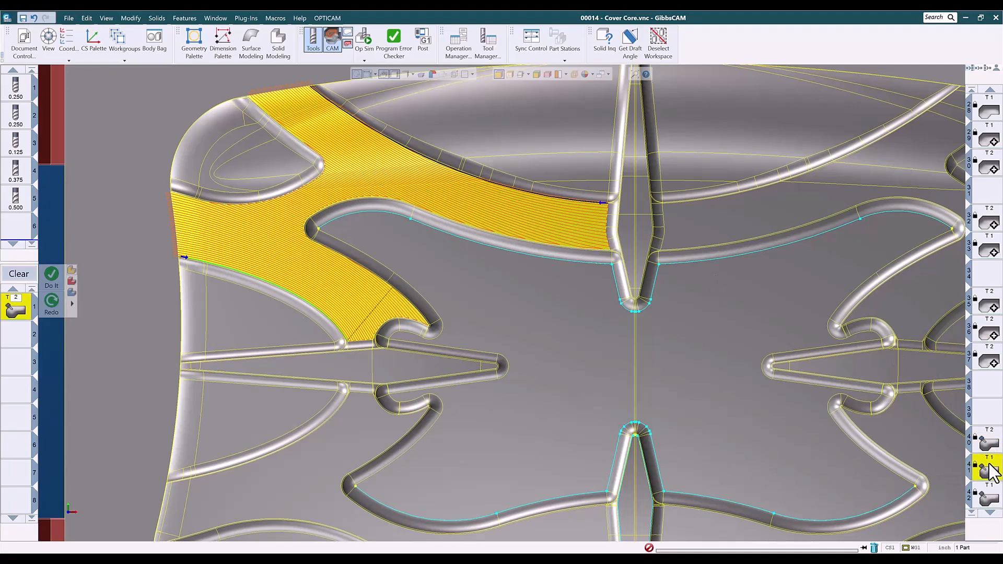
pyautogui.hotkey('ctrl', 'i')
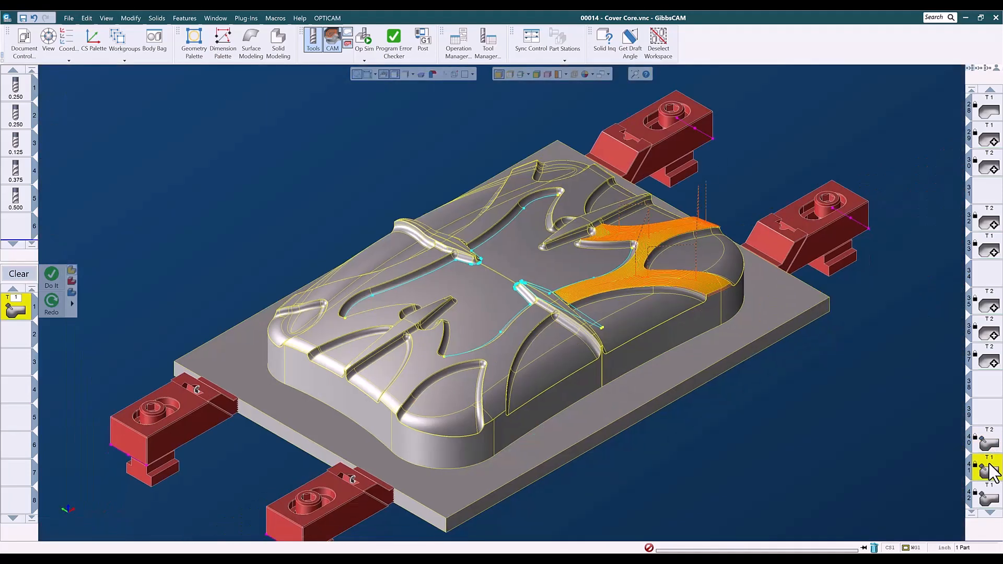
pyautogui.moveTo(578, 195); pyautogui.dragTo(754, 342)
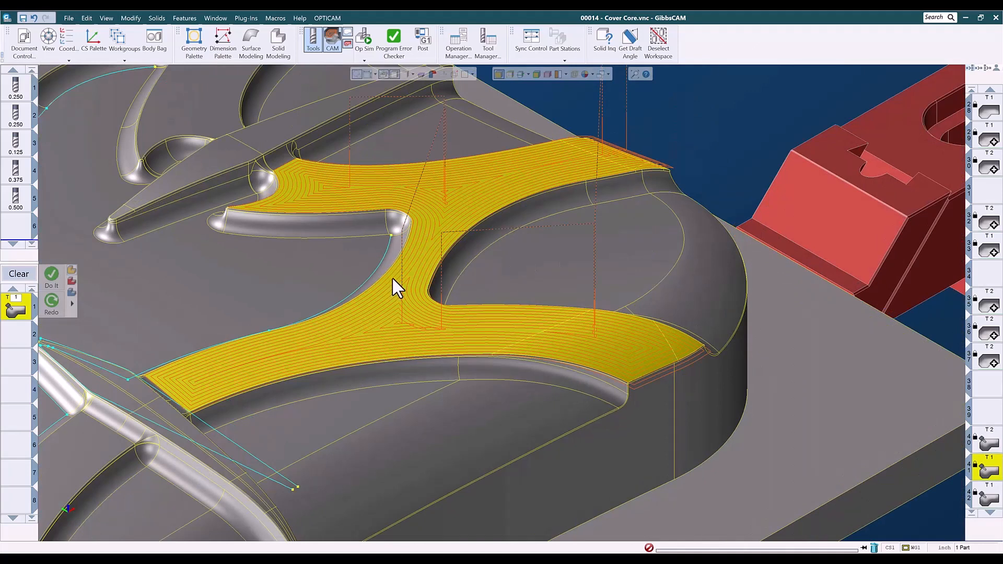
pyautogui.hotkey('ctrl', 'h')
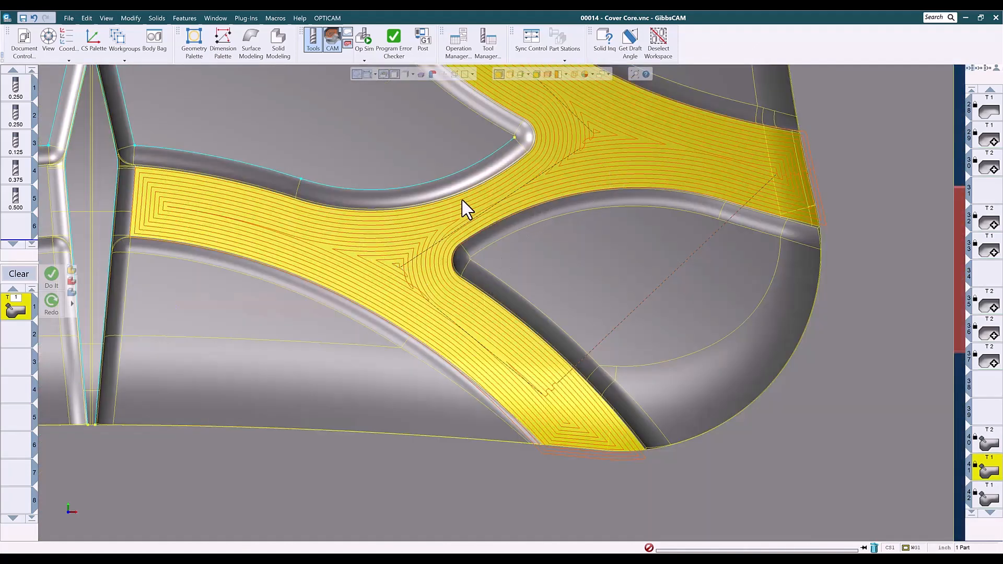
pyautogui.moveTo(582, 150); pyautogui.dragTo(549, 231, button='middle')
pyautogui.scroll(-3, 550, 229)
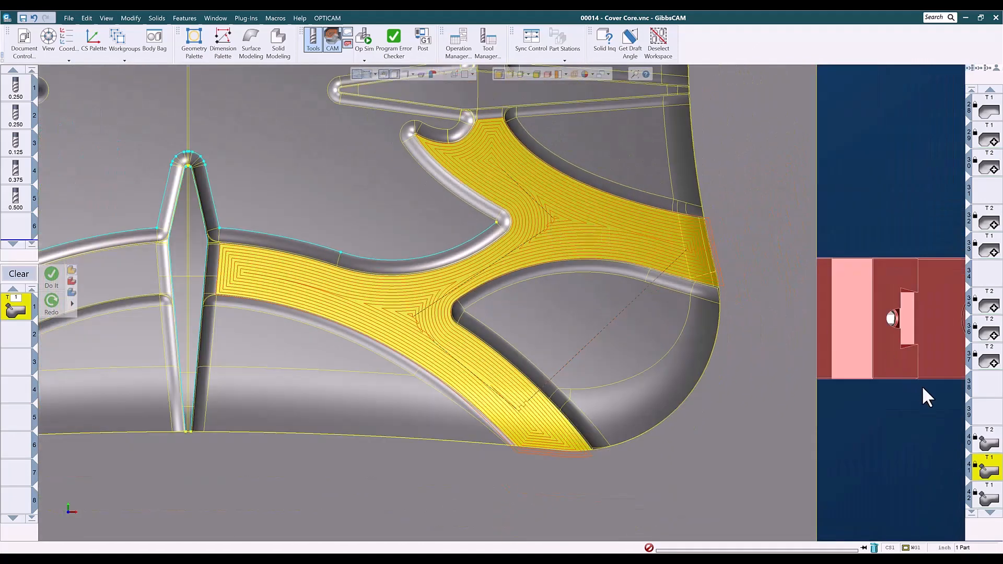
# Display operation 42's multi-axis toolpath and examine its passes on the corner pocket from an angle
pyautogui.scroll(-3, 972, 408)
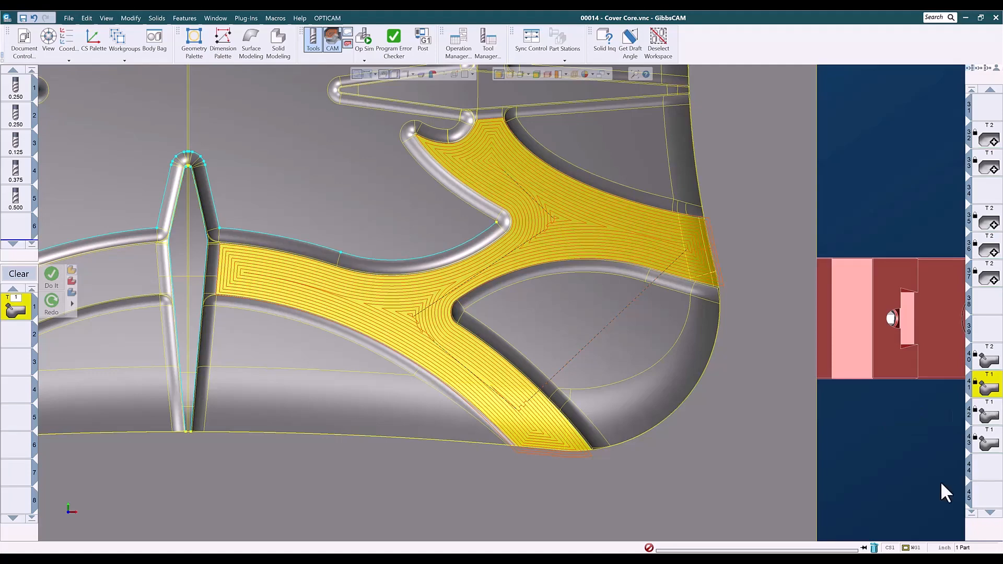
pyautogui.moveTo(672, 486); pyautogui.dragTo(658, 246, button='middle')
pyautogui.click(991, 416)
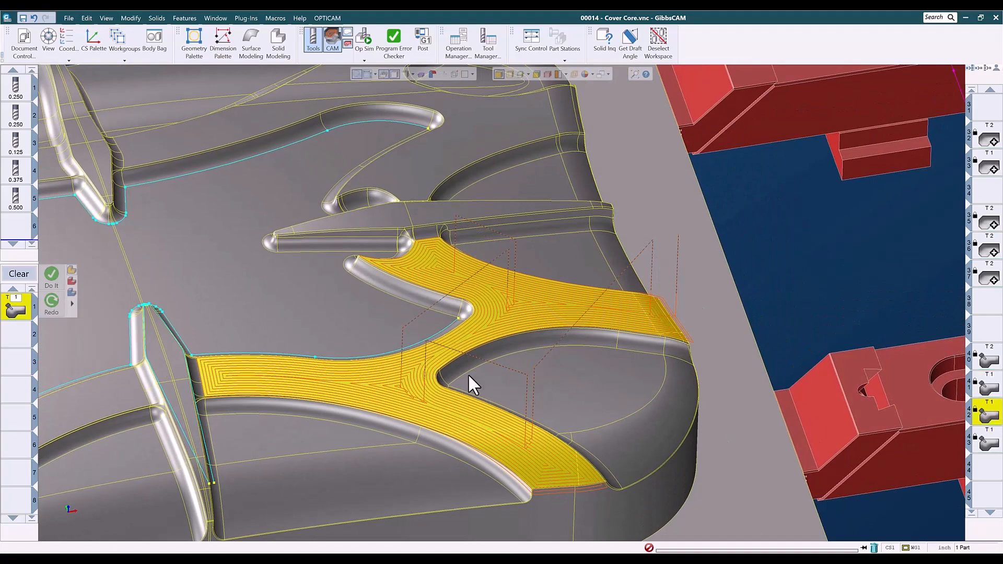
pyautogui.moveTo(415, 266); pyautogui.dragTo(481, 385, button='middle')
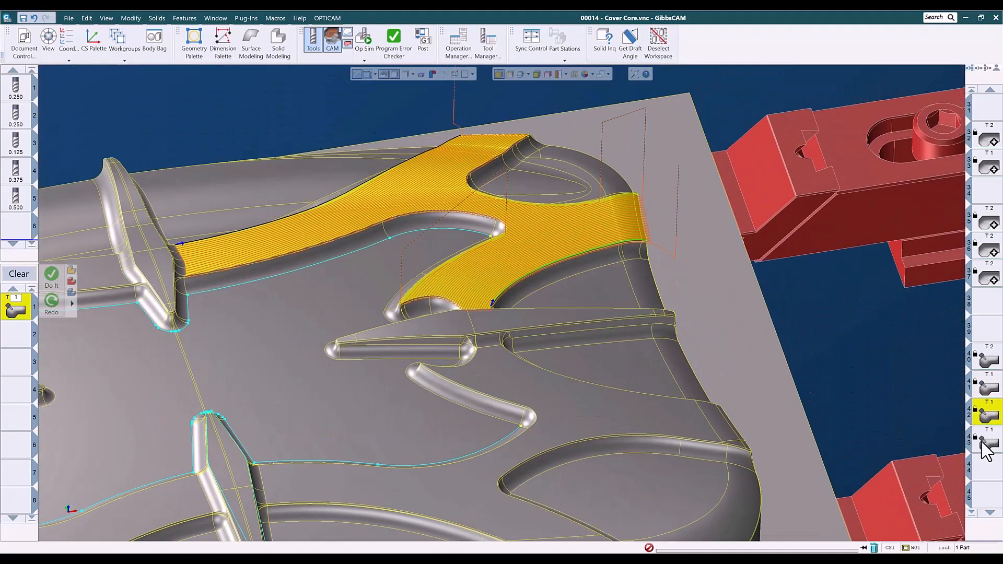
# Display operation 43's toolpath on its corner pocket and review the 5-axis process's general and surface path settings
pyautogui.press('Down')
pyautogui.moveTo(362, 455); pyautogui.dragTo(746, 197, button='middle')
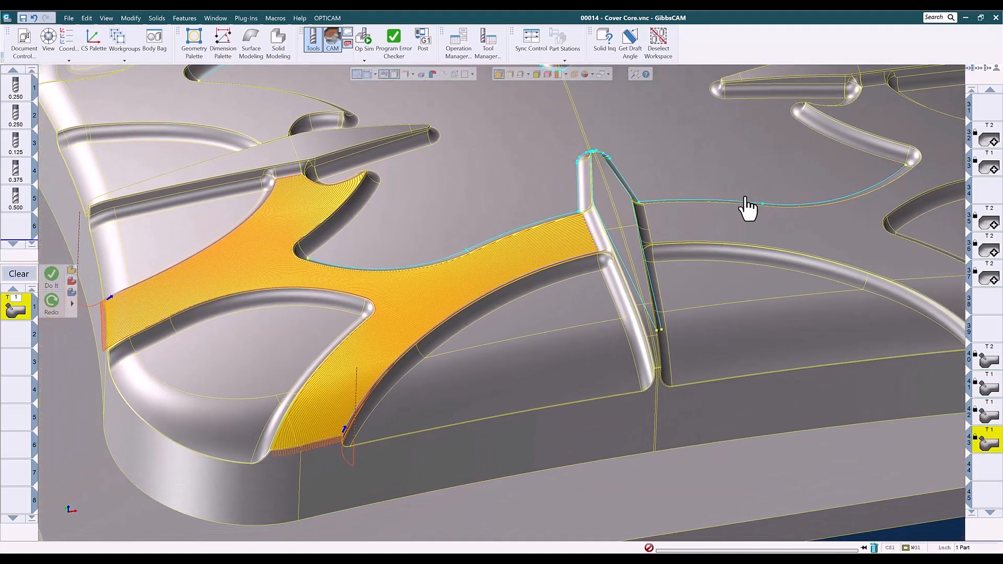
pyautogui.doubleClick(18, 308)
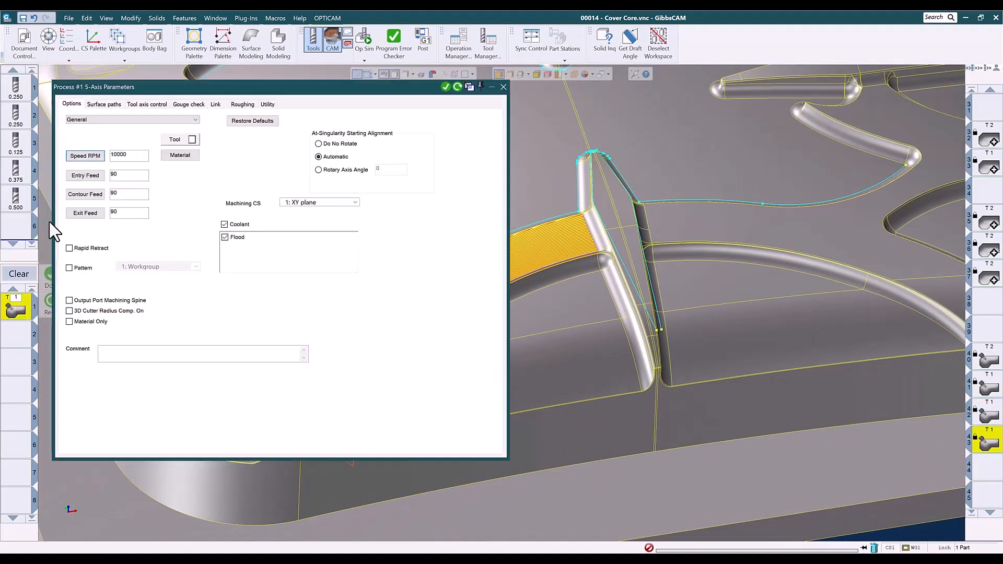
pyautogui.click(109, 105)
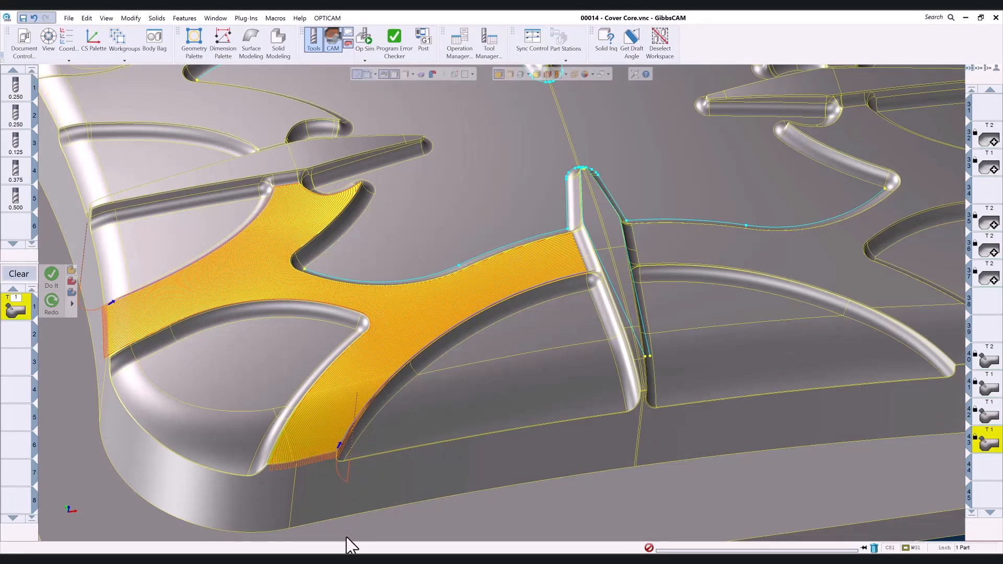
# Switch to the 00014 - Cover Core - Finished - D.vnc part and review the toolpaths of operations 1, 2, 5, 11 and 15
pyautogui.click(460, 539)
pyautogui.click(994, 111)
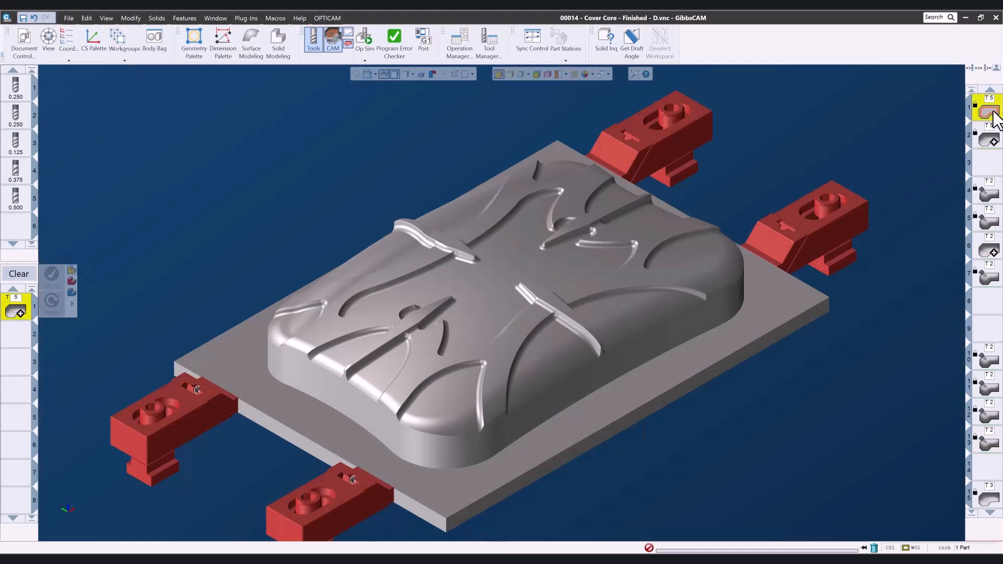
pyautogui.click(988, 140)
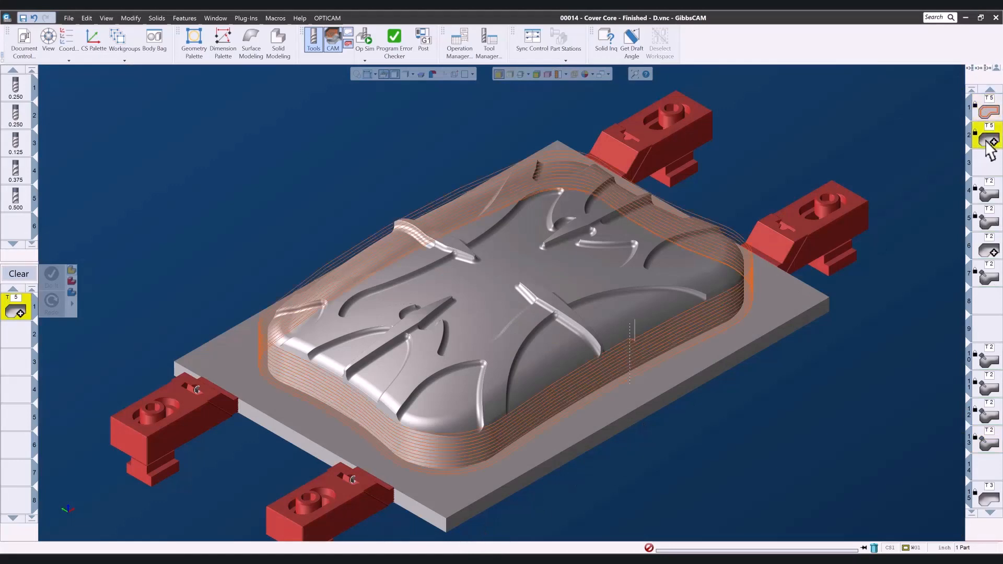
pyautogui.click(990, 222)
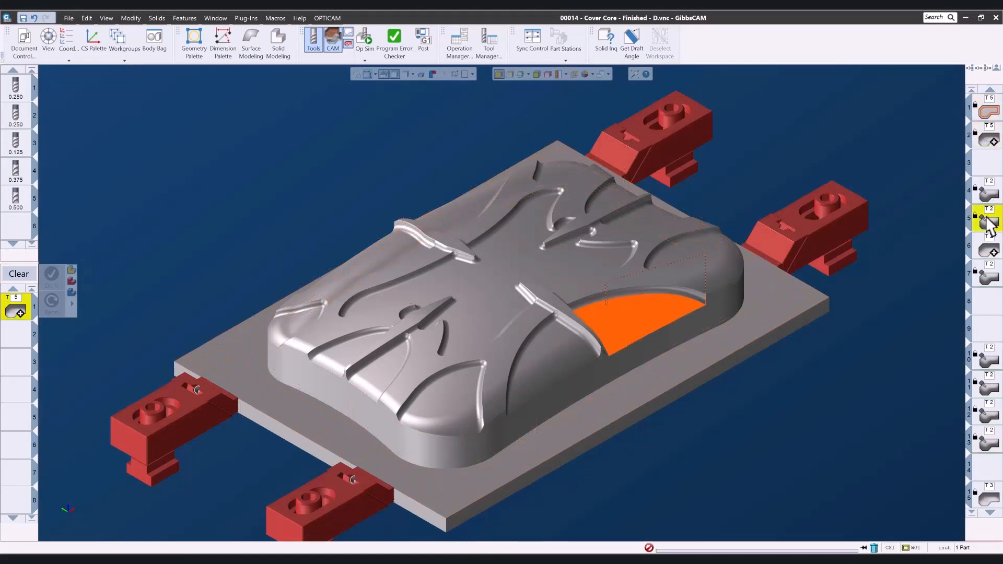
pyautogui.click(989, 389)
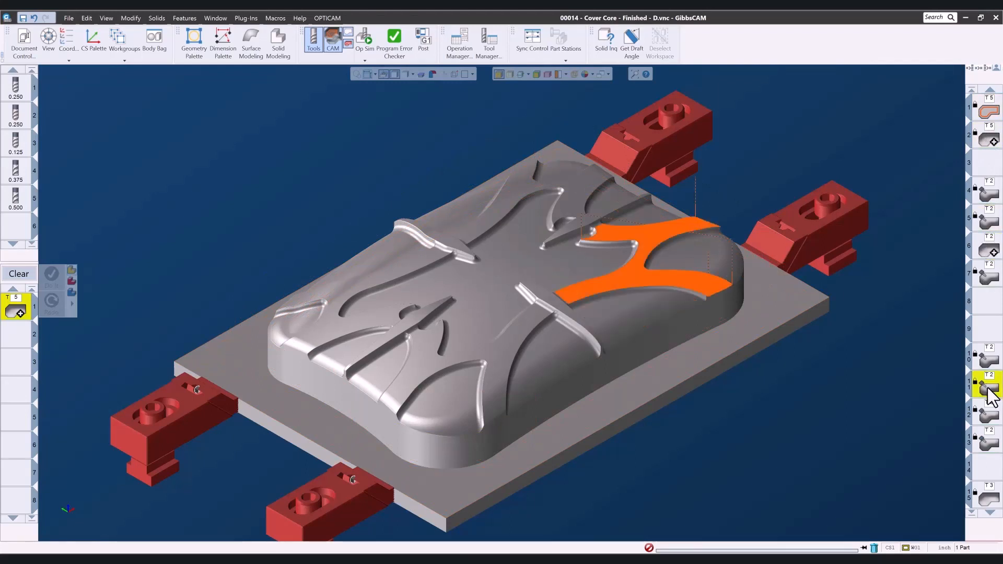
pyautogui.click(990, 488)
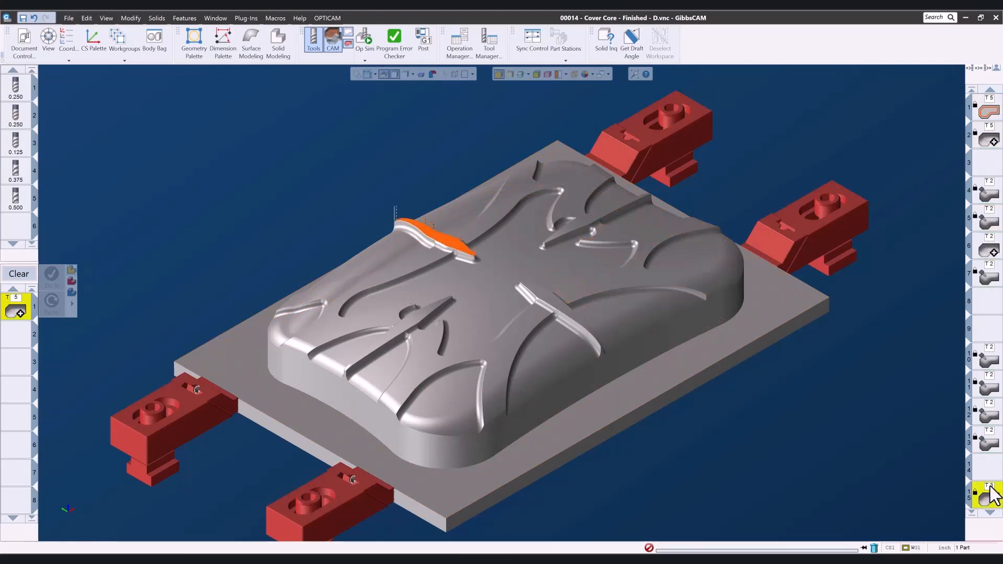
# Select operation 1, run the Op Sim rendering of the machining, and inspect the machined plate's edge beside a clamp up close
pyautogui.click(989, 109)
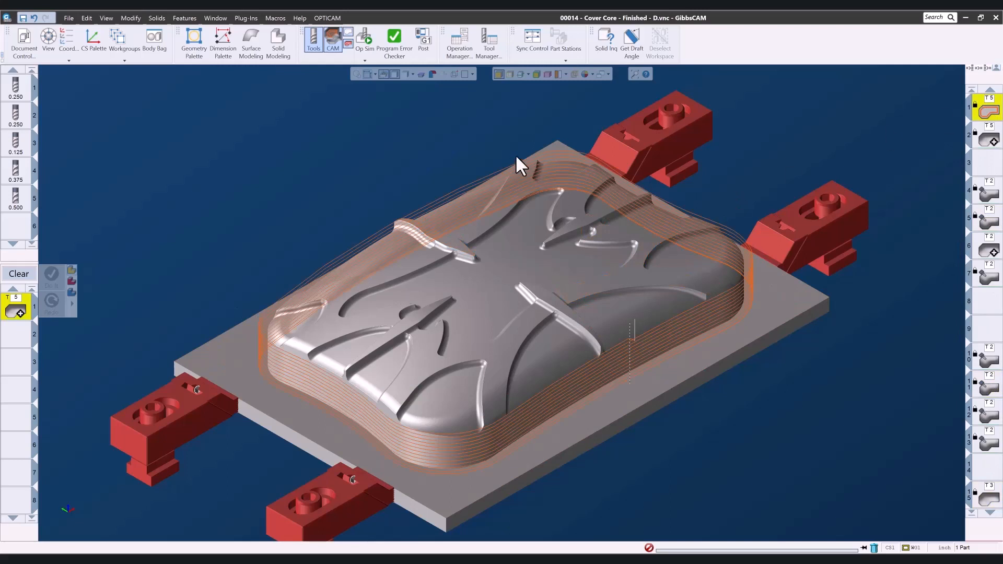
pyautogui.click(364, 40)
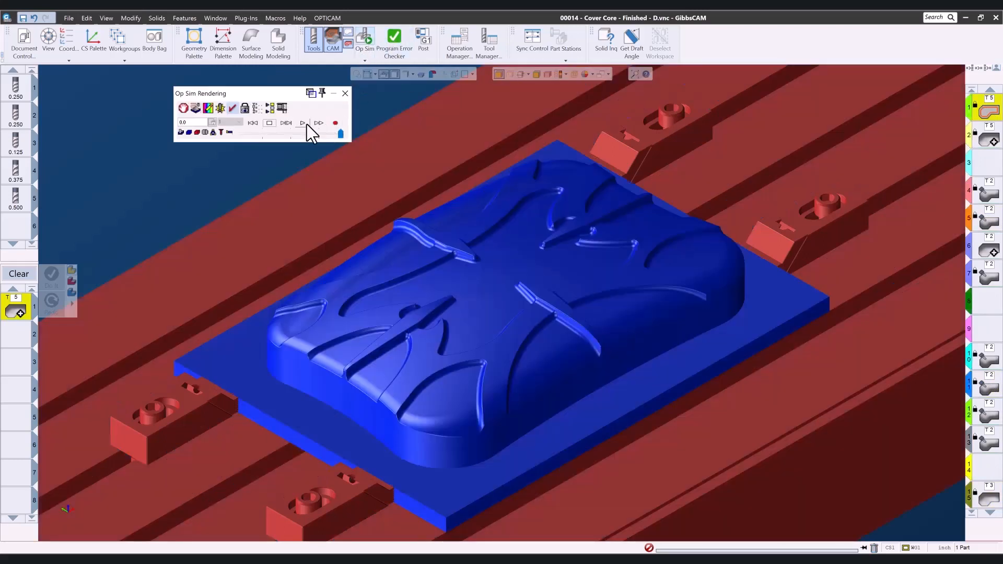
pyautogui.click(306, 124)
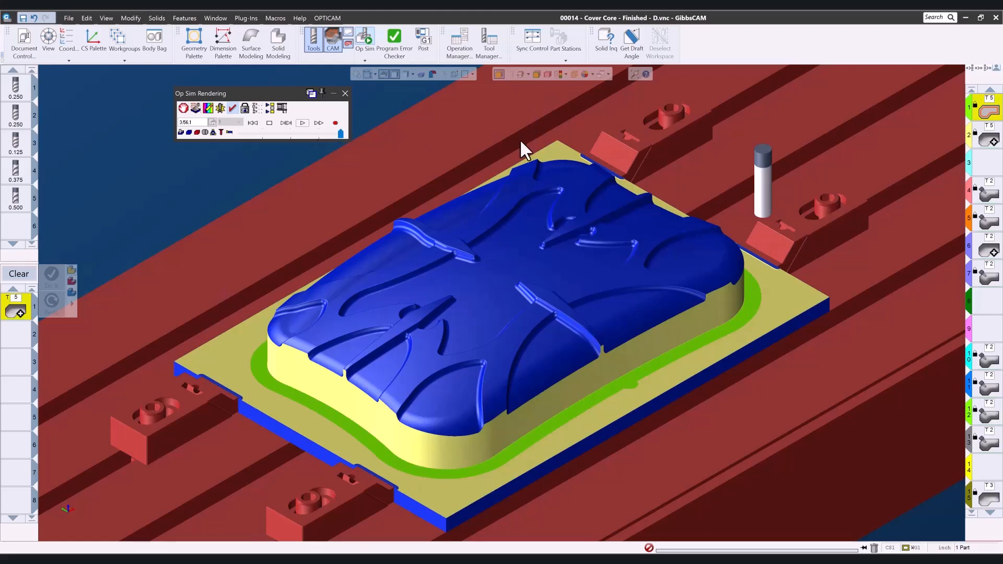
pyautogui.scroll(5, 807, 306)
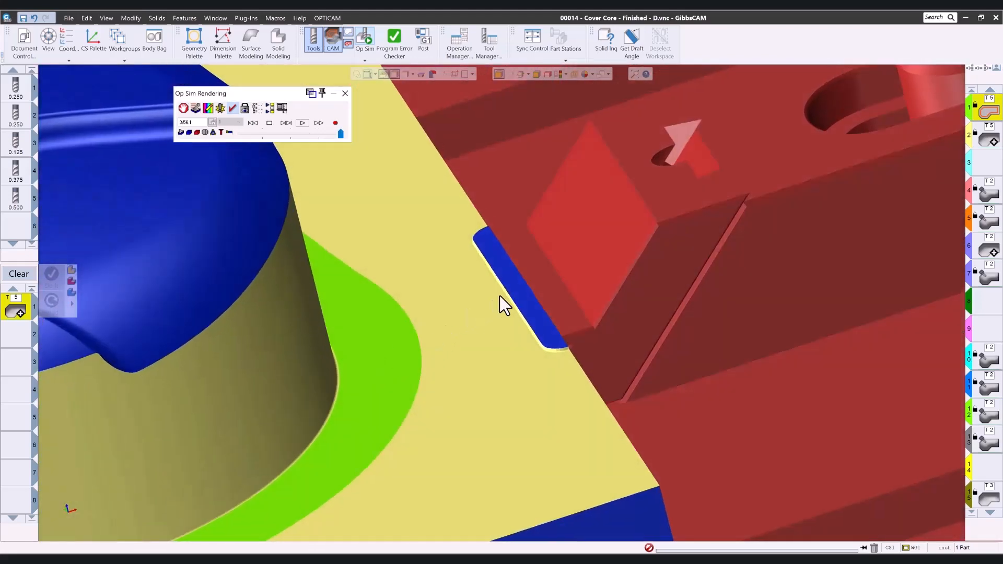
pyautogui.moveTo(474, 328); pyautogui.dragTo(600, 449, button='middle')
pyautogui.scroll(-1, 540, 418)
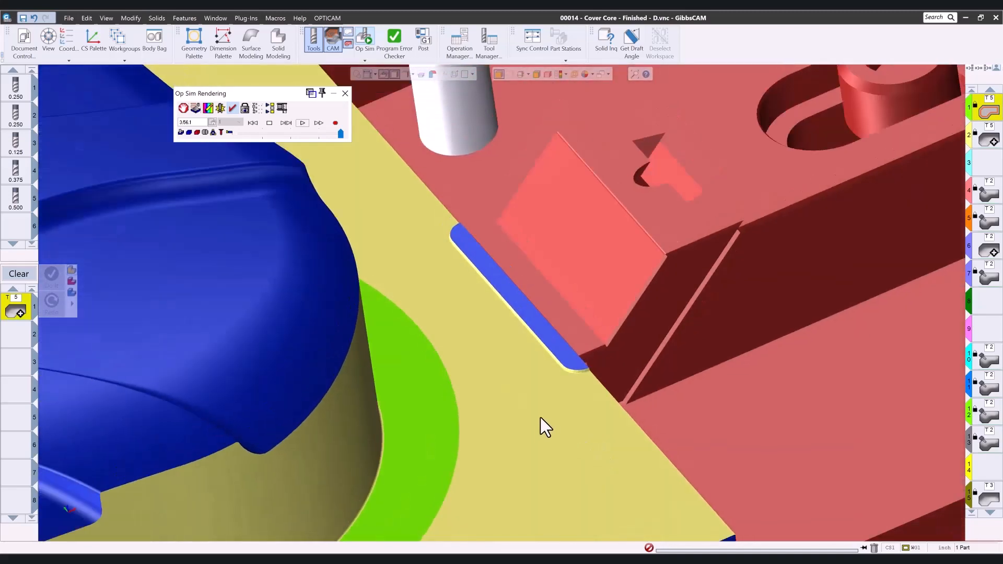
# Examine the whole machined cover core and its clamps, and close the Op Sim rendering
pyautogui.scroll(-2, 540, 418)
pyautogui.moveTo(403, 434); pyautogui.dragTo(694, 336, button='middle')
pyautogui.scroll(-4, 374, 422)
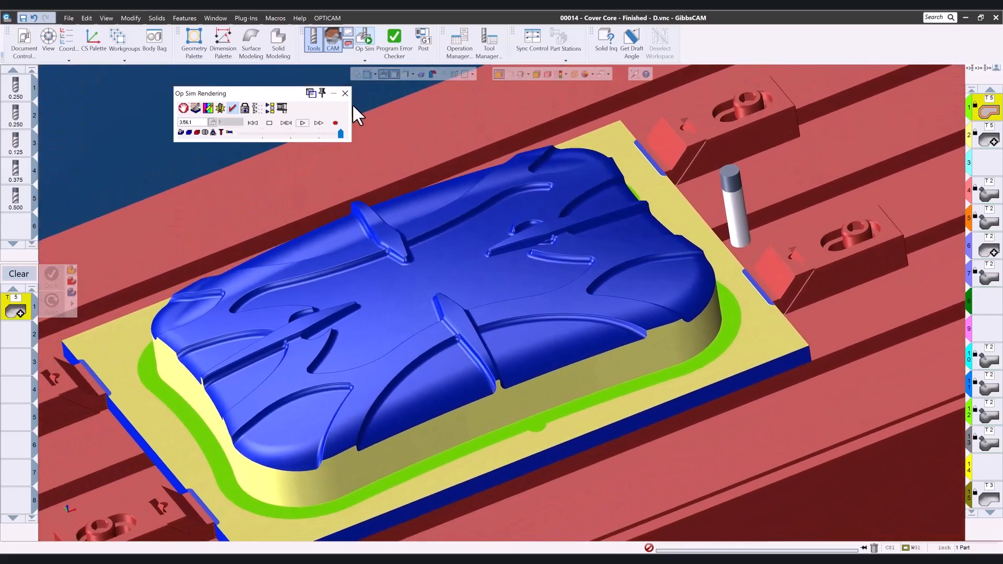
pyautogui.click(345, 93)
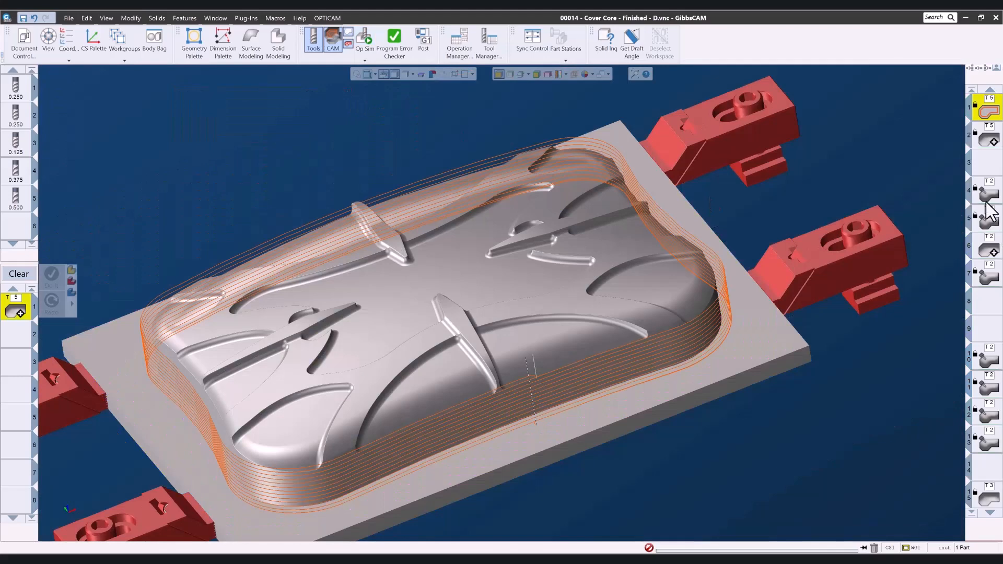
# Display the toolpaths of operations 4 and 5 and examine the passes on the front left pocket floor up close
pyautogui.click(987, 203)
pyautogui.keyDown('shift'); pyautogui.click(986, 273); pyautogui.keyUp('shift')
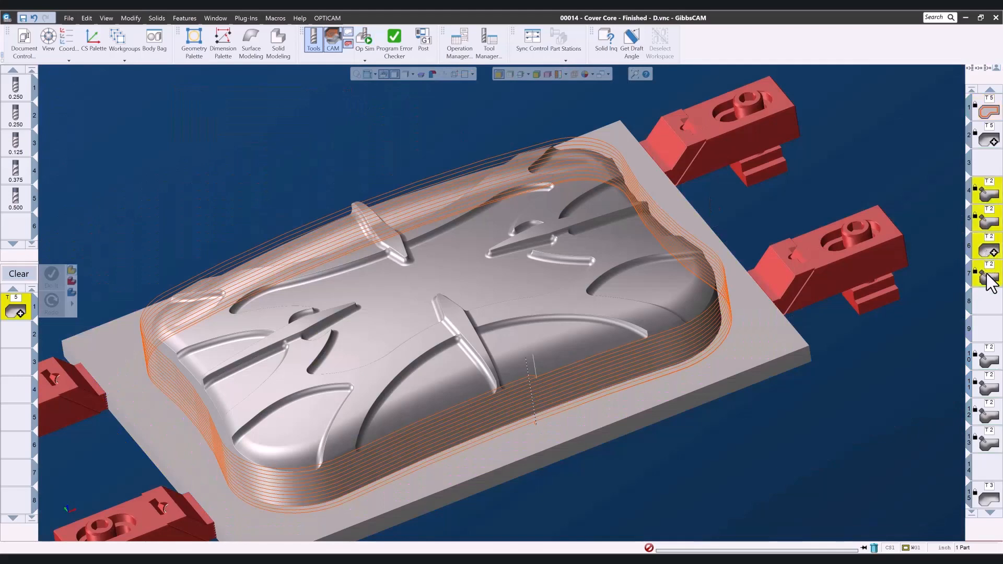
pyautogui.click(980, 197)
pyautogui.keyDown('shift'); pyautogui.click(982, 215); pyautogui.keyUp('shift')
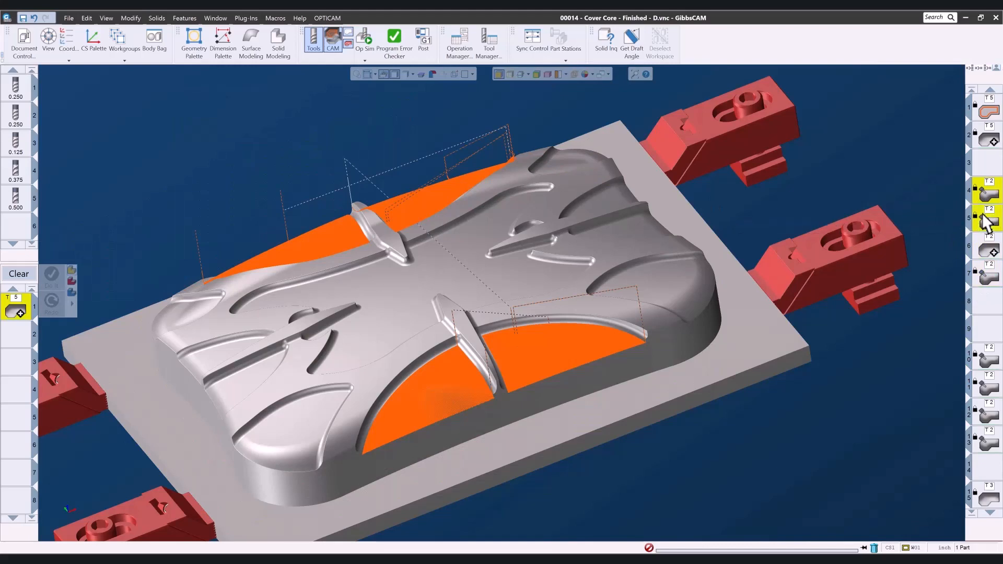
pyautogui.moveTo(378, 309); pyautogui.dragTo(515, 476)
pyautogui.moveTo(903, 269); pyautogui.dragTo(742, 489, button='middle')
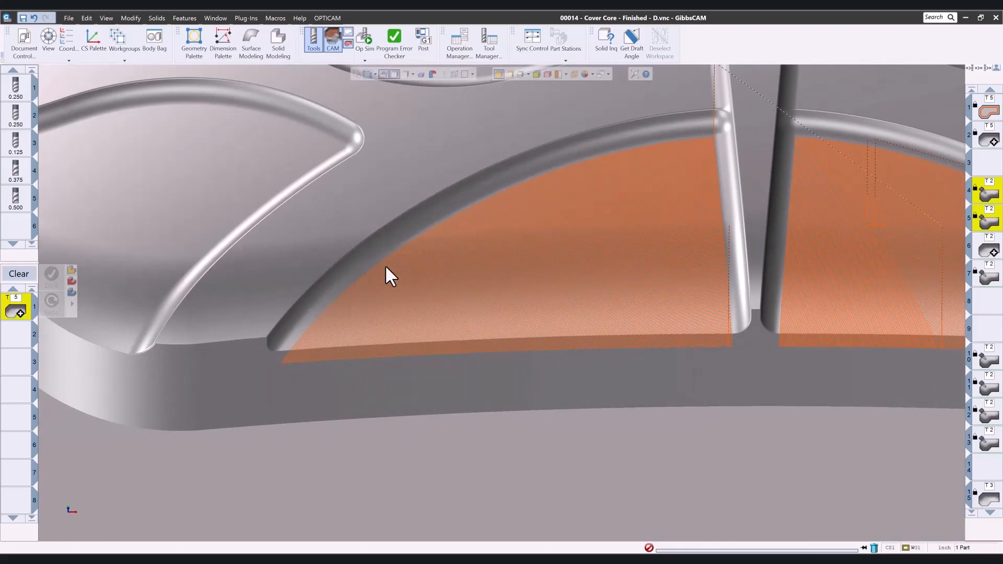
pyautogui.scroll(10, 708, 241)
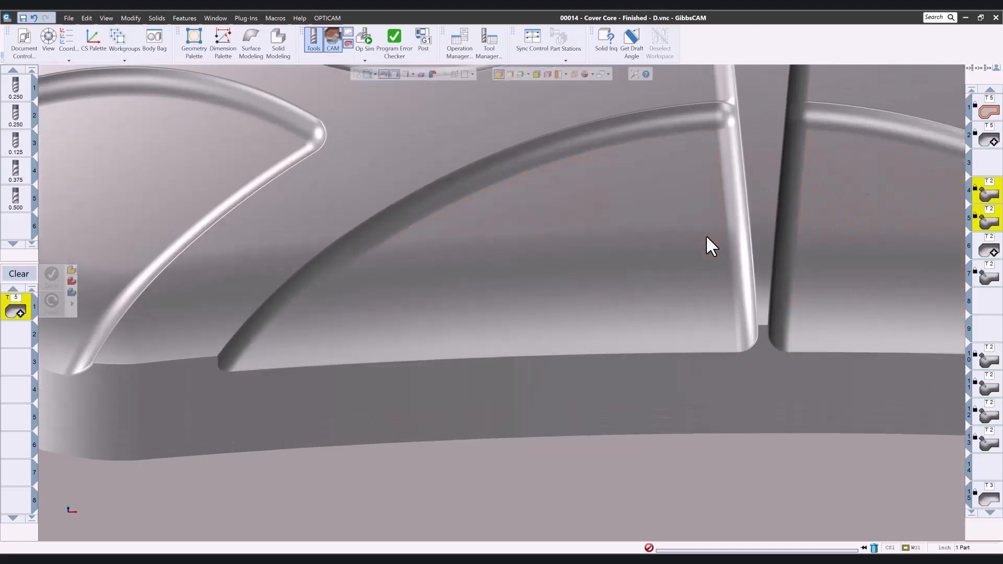
pyautogui.keyDown('shift'); pyautogui.moveTo(699, 222); pyautogui.dragTo(711, 286, button='middle'); pyautogui.keyUp('shift')
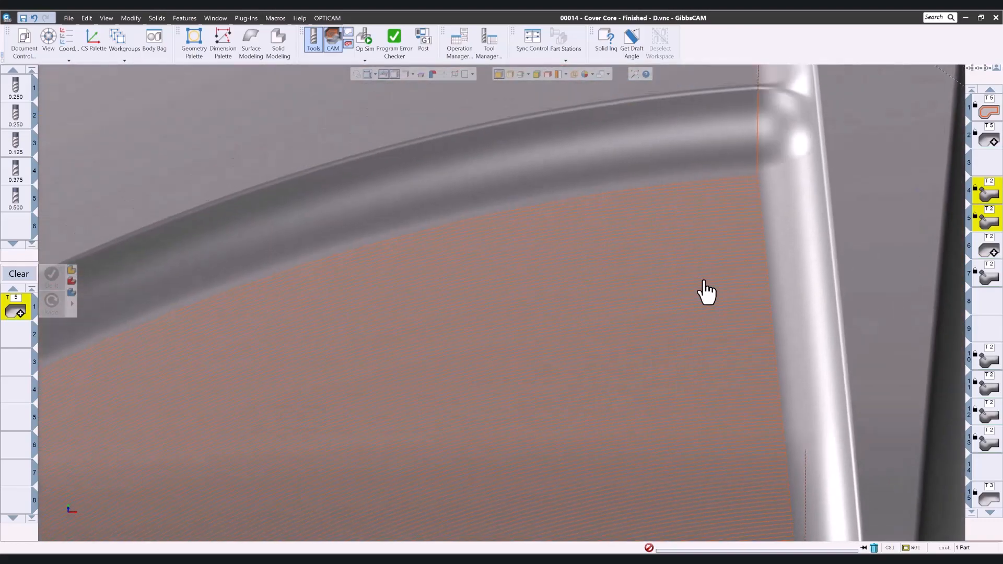
# Examine the passes of operations 4 and 5 on the front right pocket floor beside the rib
pyautogui.scroll(-10, 692, 272)
pyautogui.keyDown('shift'); pyautogui.moveTo(801, 297); pyautogui.dragTo(392, 282, button='middle'); pyautogui.keyUp('shift')
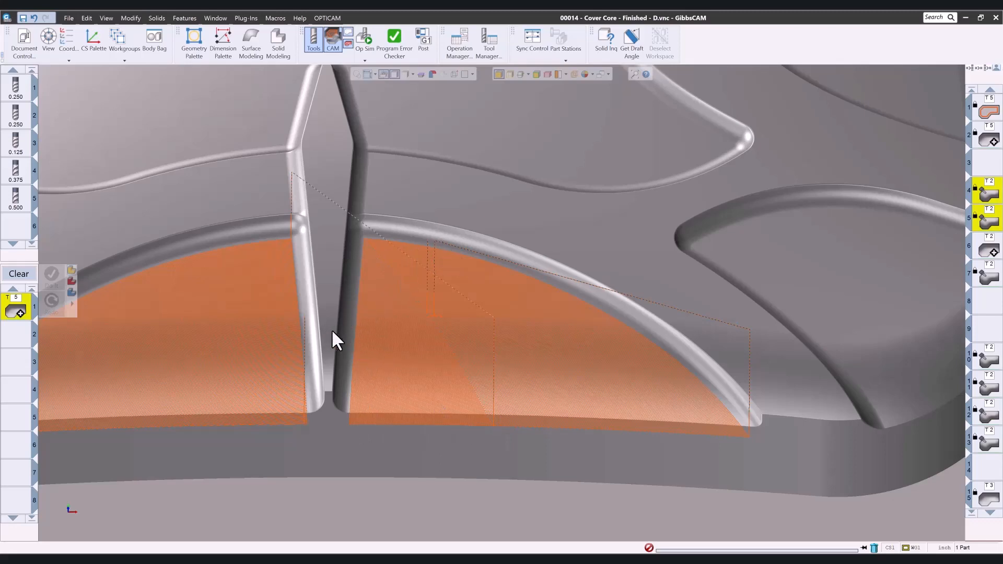
pyautogui.scroll(5, 457, 206)
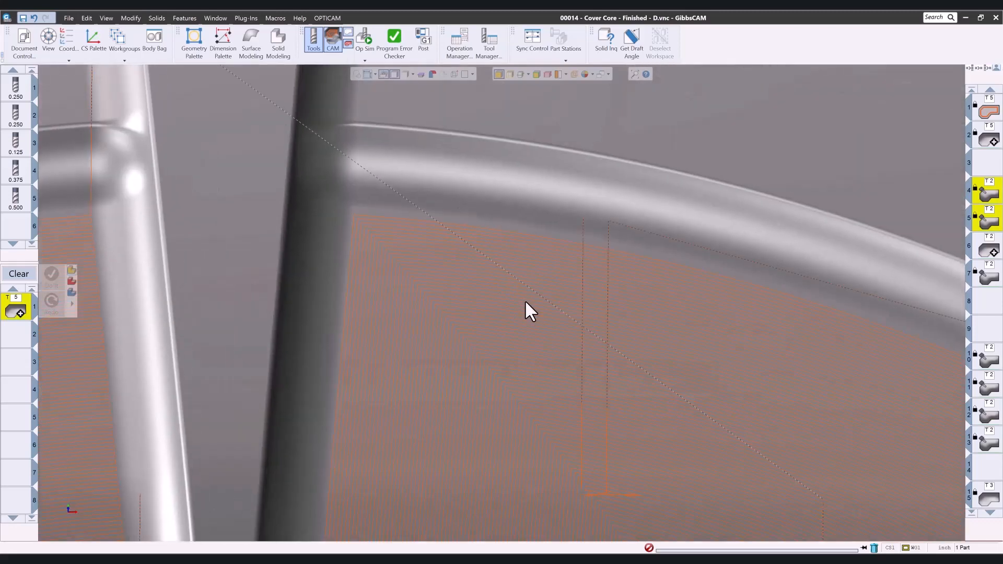
pyautogui.scroll(-10, 524, 300)
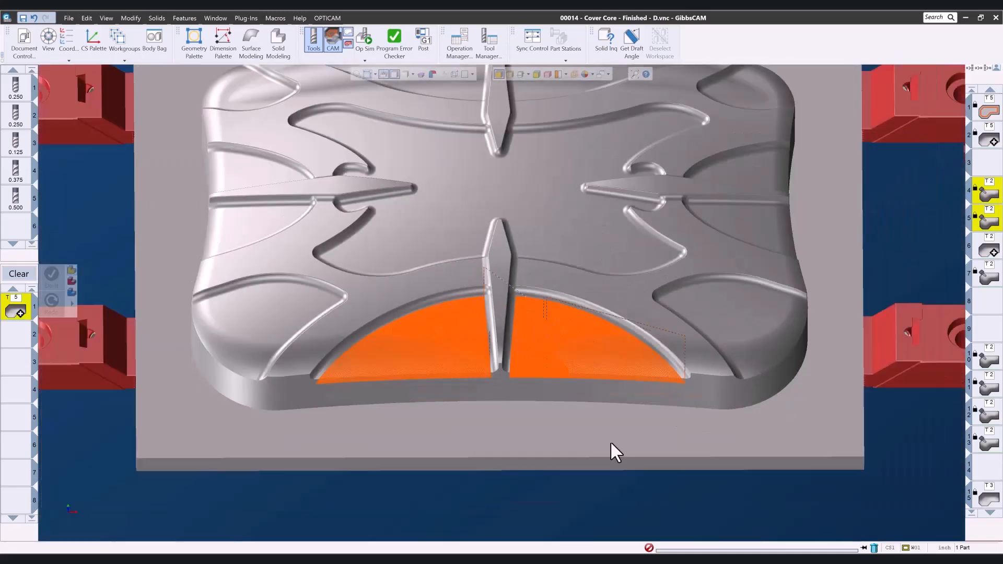
# Run the Op Sim rendering of operations 4 and 5 on the front pockets, and close it
pyautogui.moveTo(611, 440); pyautogui.dragTo(862, 267, button='middle')
pyautogui.click(364, 42)
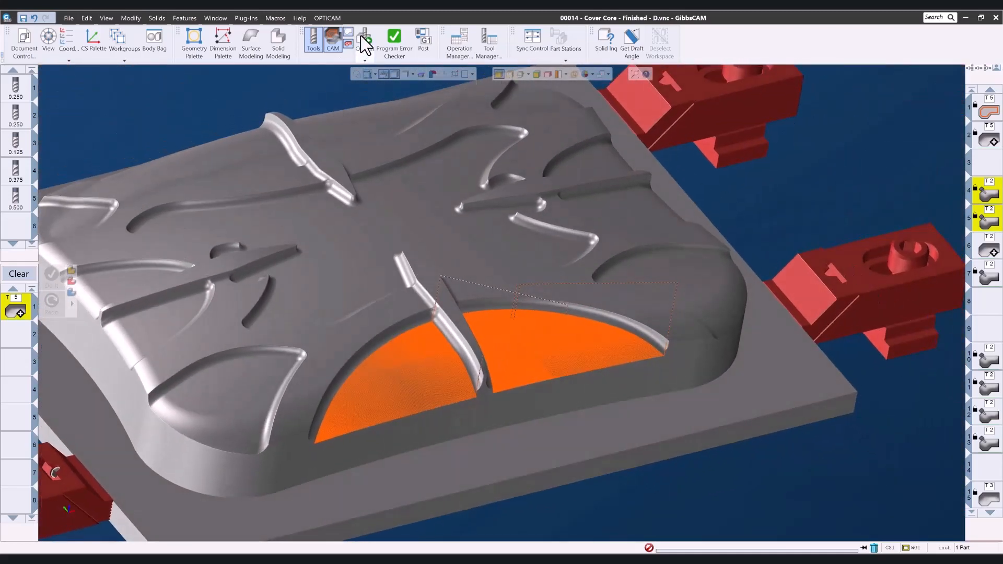
pyautogui.click(302, 124)
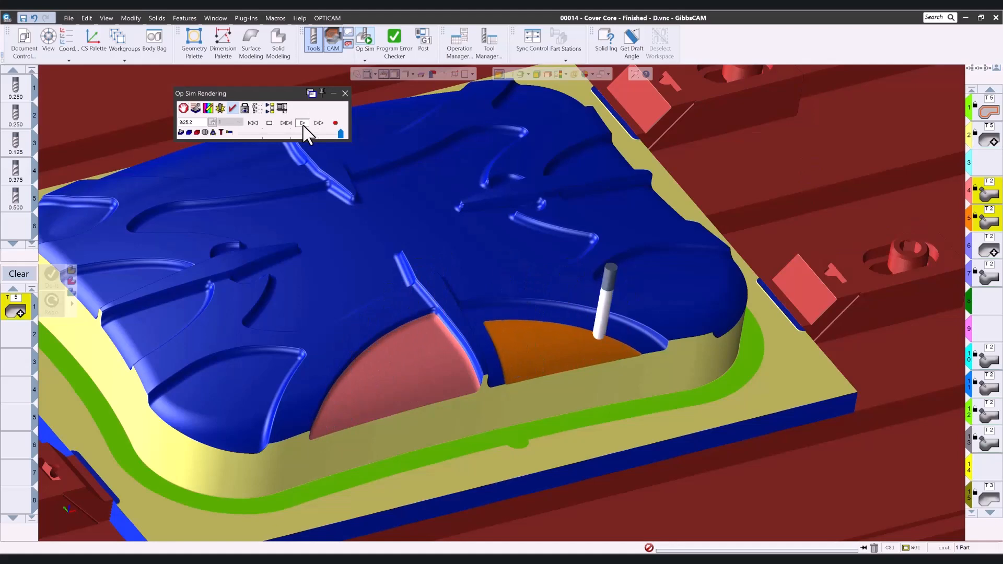
pyautogui.click(345, 93)
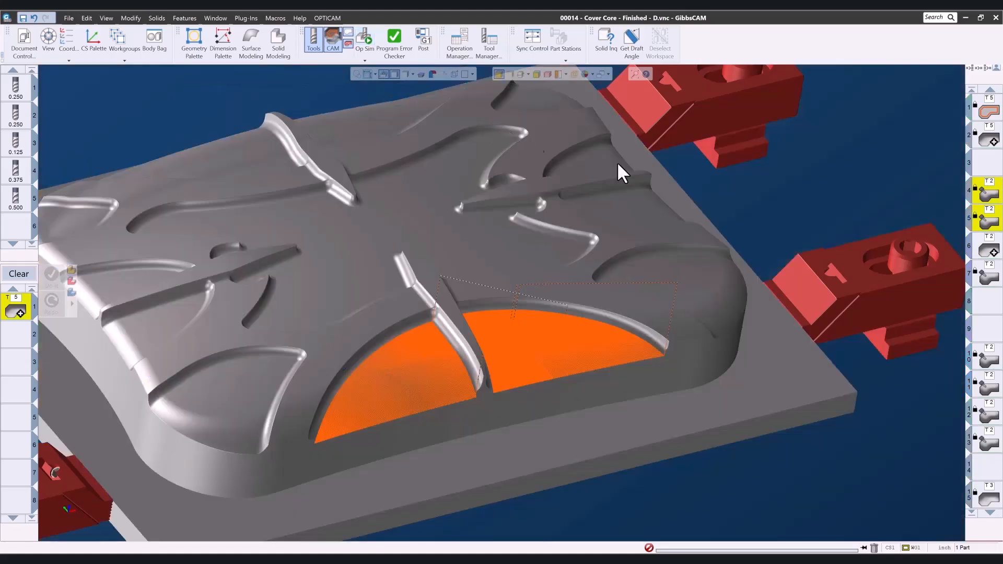
# Display operation 6's toolpath and examine its passes on the rear pocket floor and along the pocket's outer edge
pyautogui.click(990, 253)
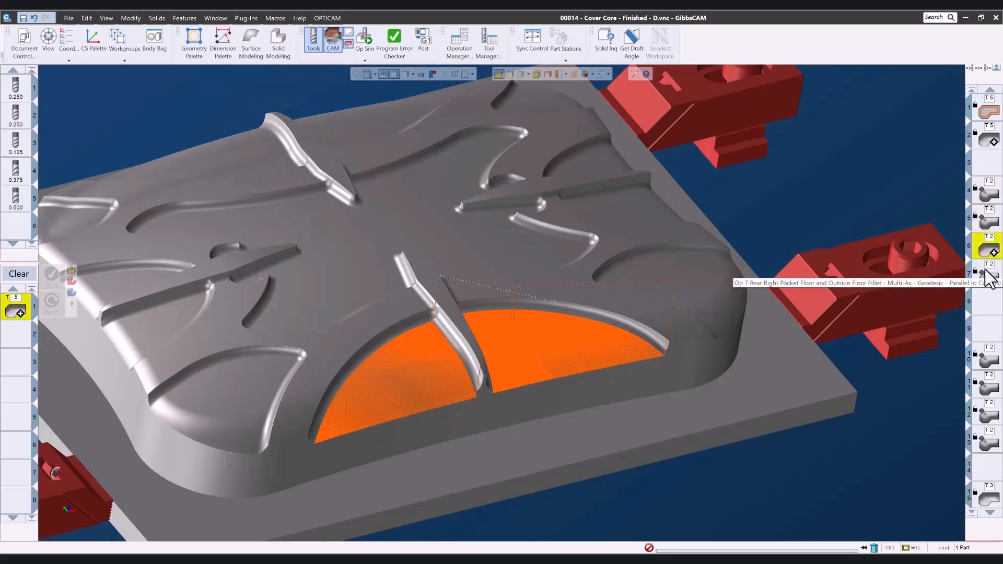
pyautogui.moveTo(760, 213); pyautogui.dragTo(719, 380, button='middle')
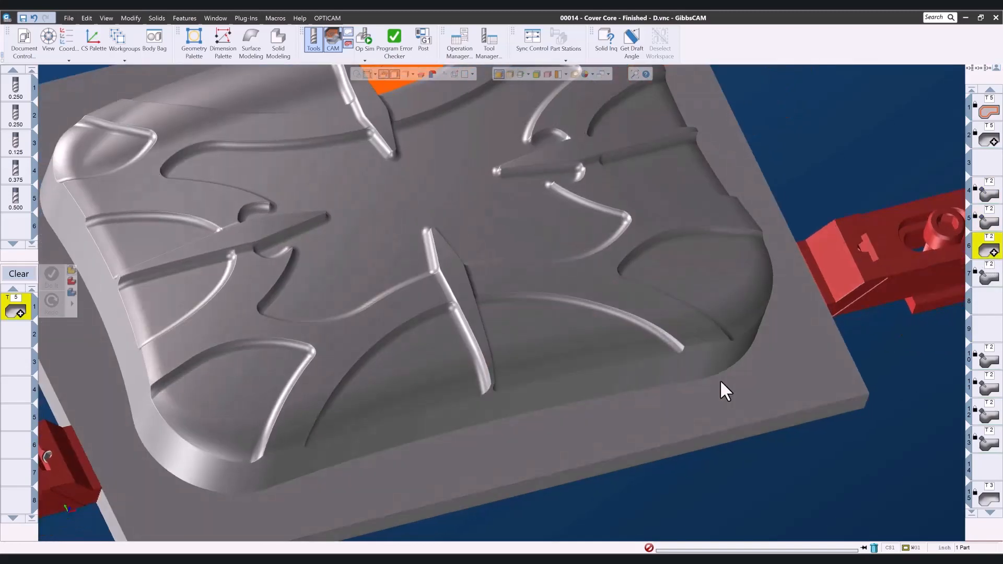
pyautogui.moveTo(532, 227)
pyautogui.mouseDown(button='middle')
pyautogui.moveTo(551, 264)
pyautogui.moveTo(752, 327)
pyautogui.moveTo(398, 437)
pyautogui.moveTo(629, 340)
pyautogui.moveTo(546, 235)
pyautogui.mouseUp(button='middle')
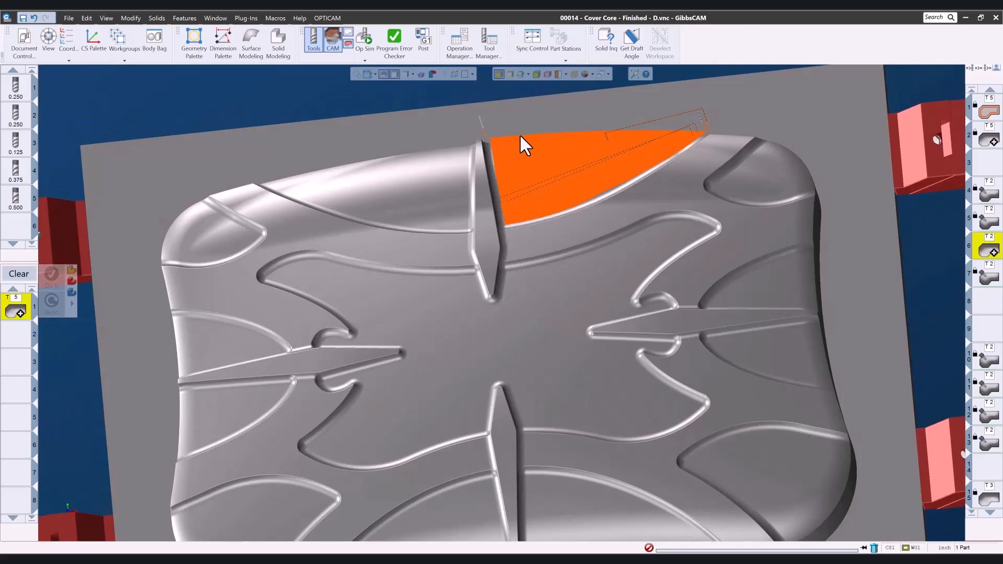
pyautogui.scroll(5, 537, 134)
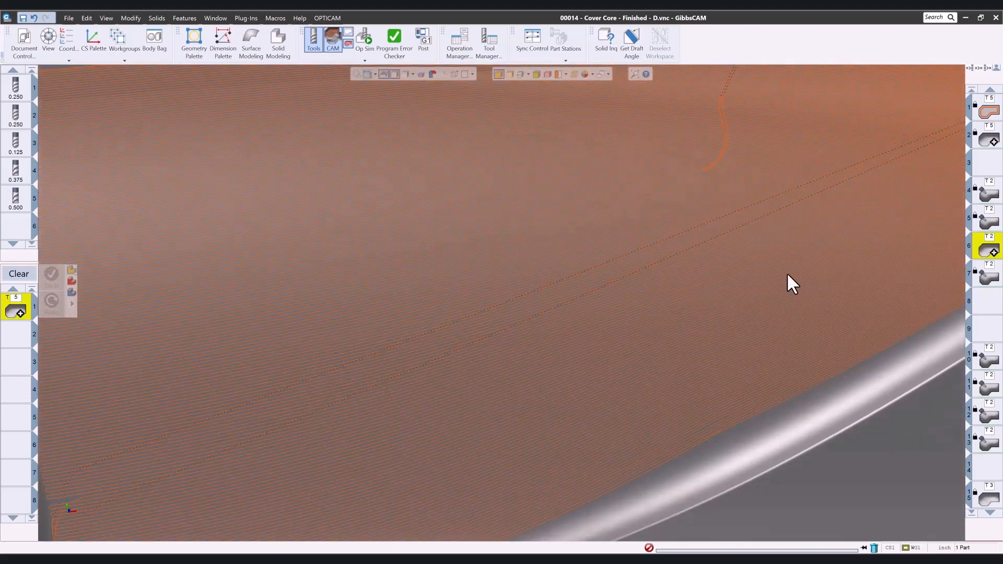
pyautogui.scroll(-3, 785, 236)
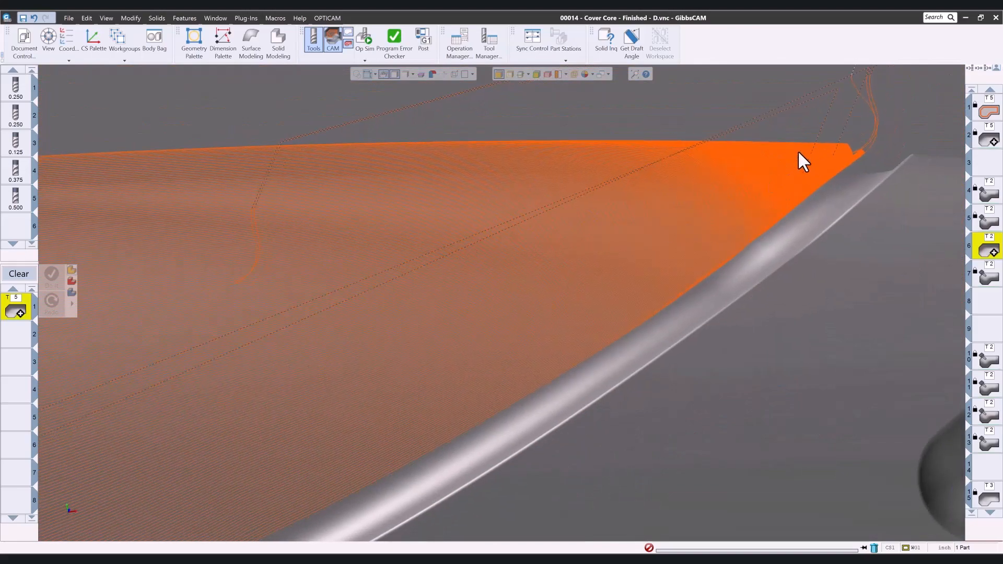
pyautogui.scroll(-3, 775, 183)
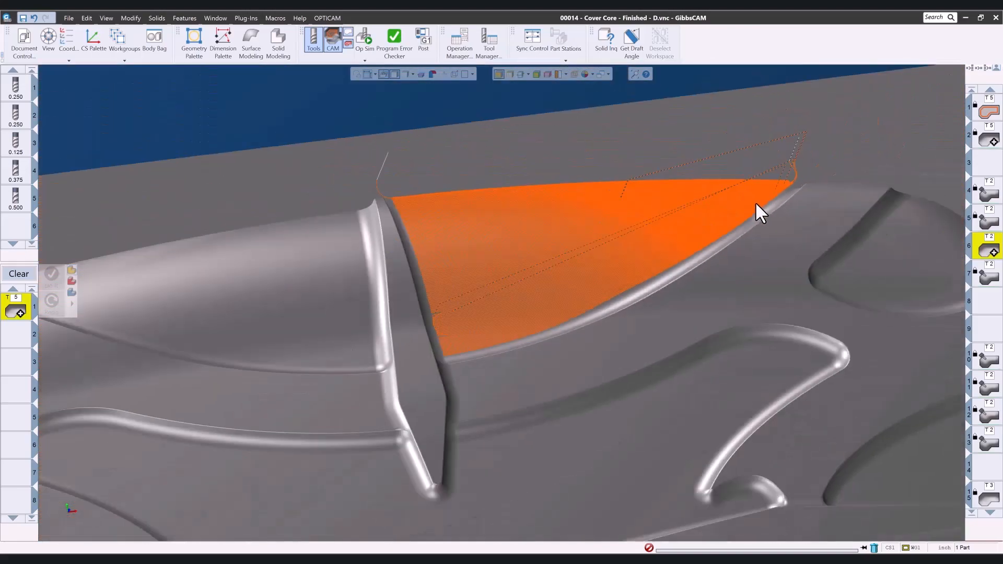
pyautogui.moveTo(693, 214); pyautogui.dragTo(679, 256, button='middle')
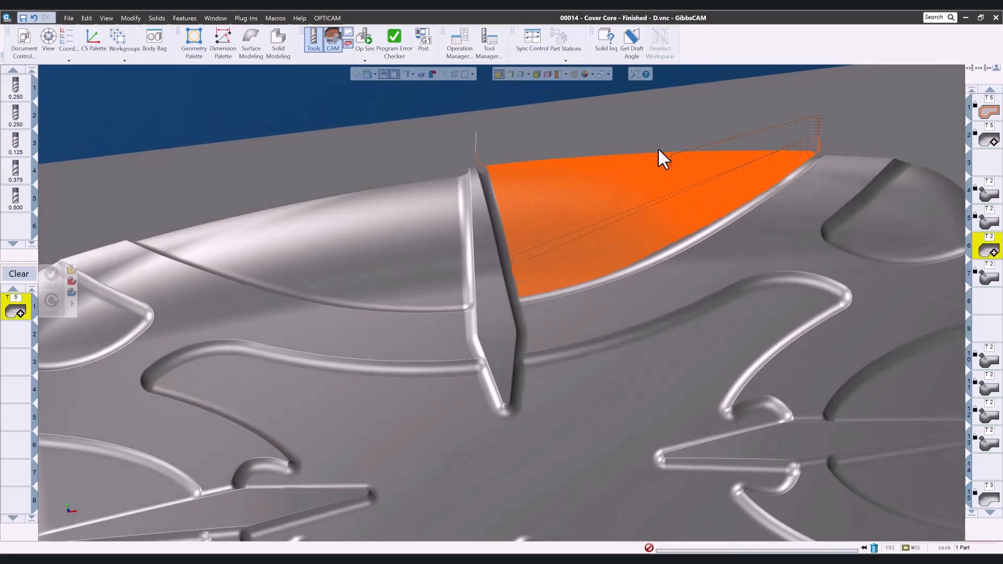
pyautogui.scroll(5, 688, 156)
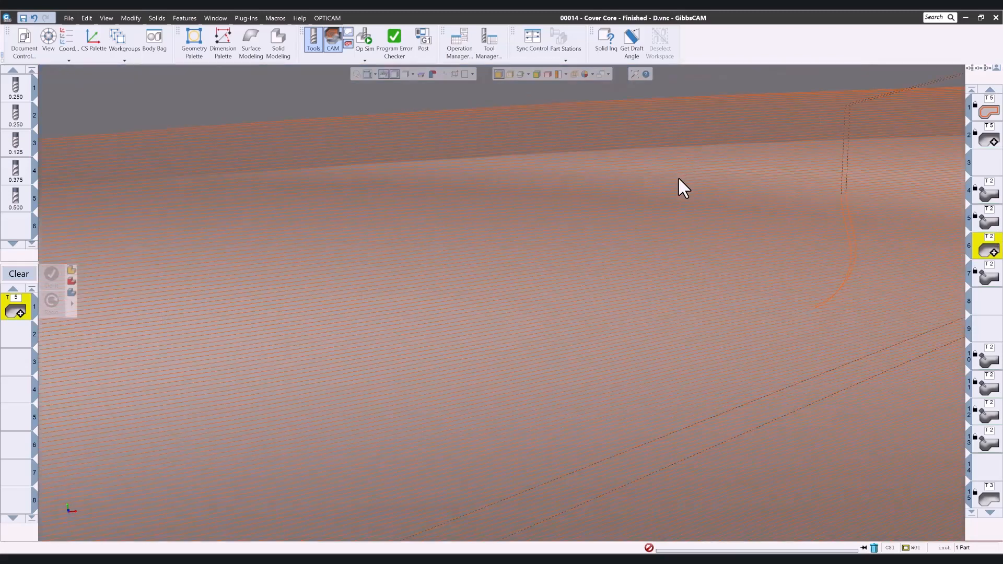
pyautogui.scroll(-5, 743, 232)
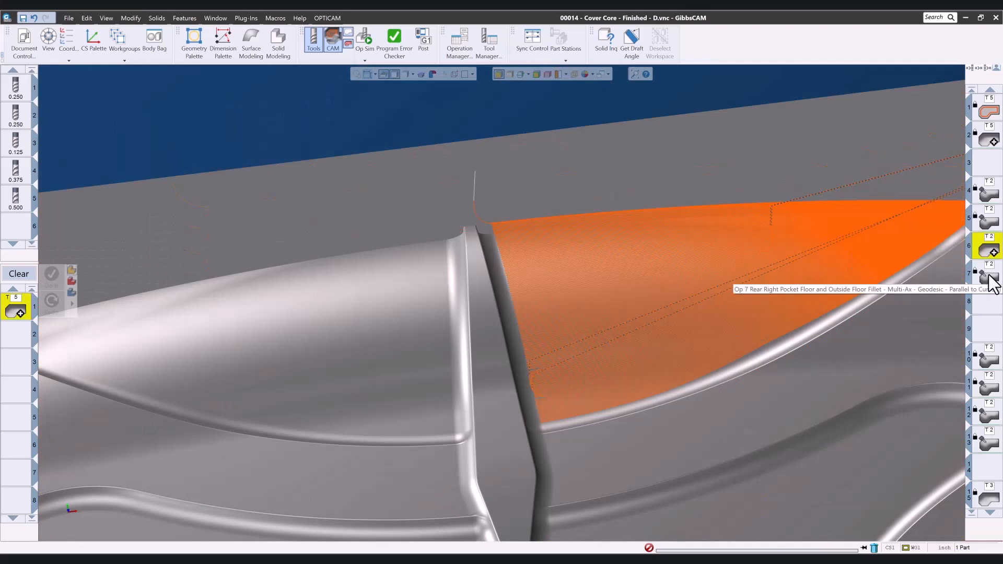
# Display operation 7's multi-axis geodesic toolpath and examine its passes on the other rear pocket from a low angle
pyautogui.moveTo(647, 282); pyautogui.dragTo(826, 245, button='middle')
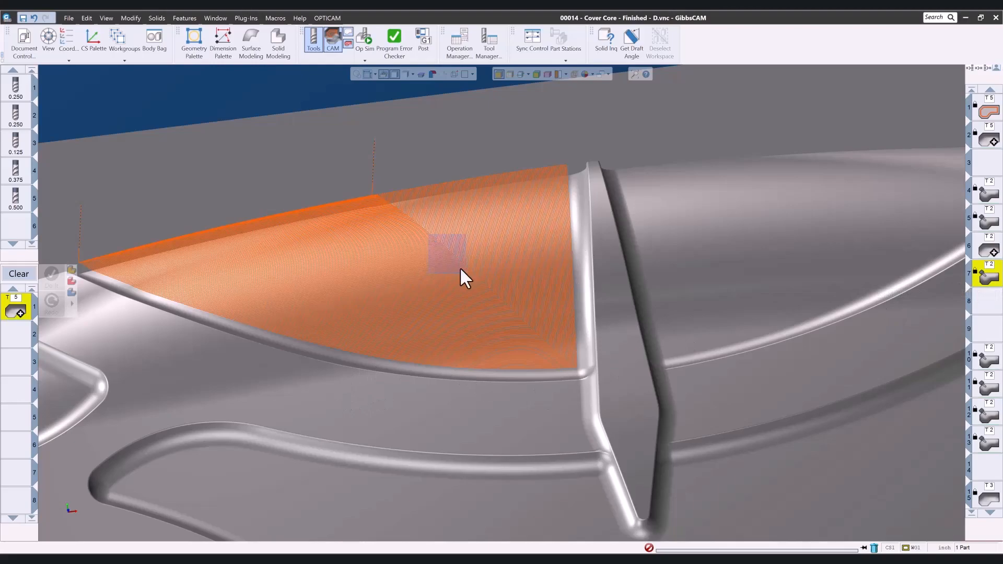
pyautogui.moveTo(460, 268); pyautogui.dragTo(527, 357)
pyautogui.scroll(-3, 623, 484)
pyautogui.moveTo(628, 488); pyautogui.dragTo(863, 248, button='middle')
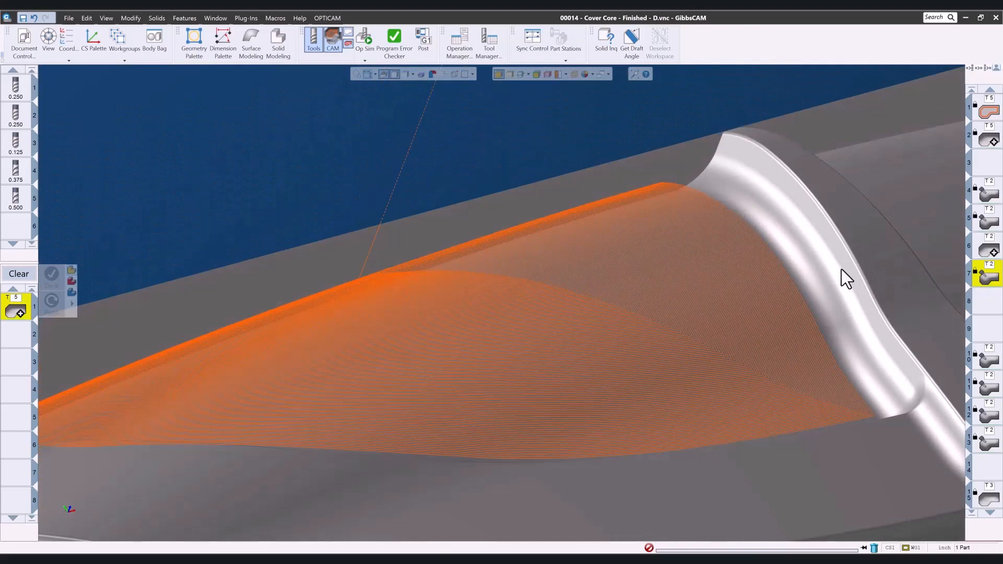
pyautogui.scroll(-5, 808, 284)
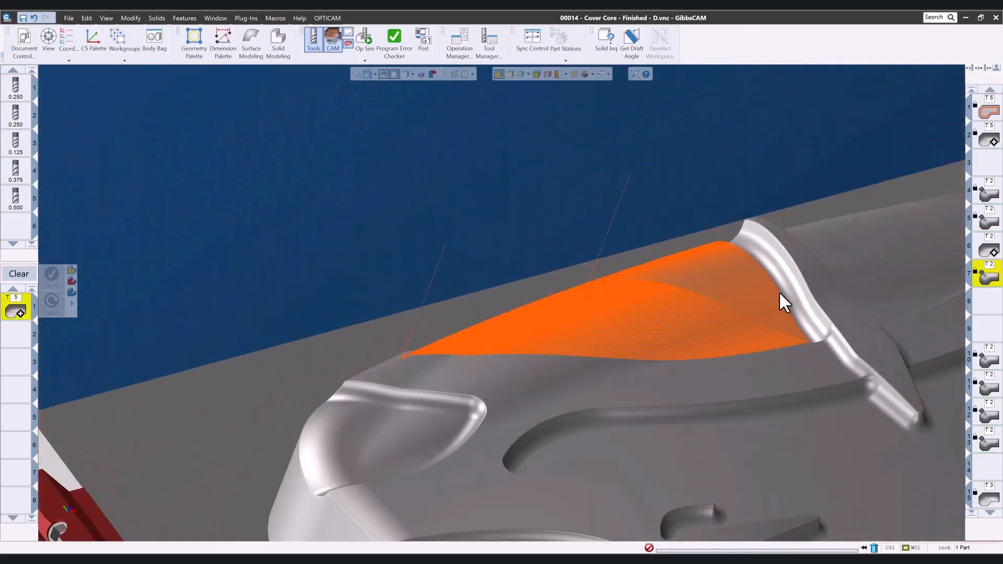
pyautogui.moveTo(779, 294); pyautogui.dragTo(604, 358, button='middle')
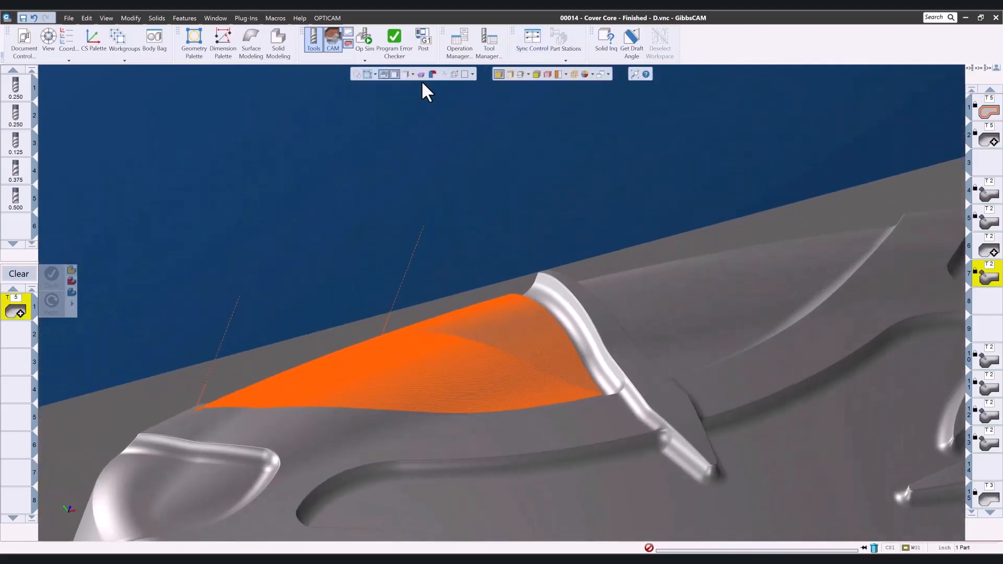
# Run the Op Sim rendering through operation 7 on the rear pockets, and close it
pyautogui.click(365, 38)
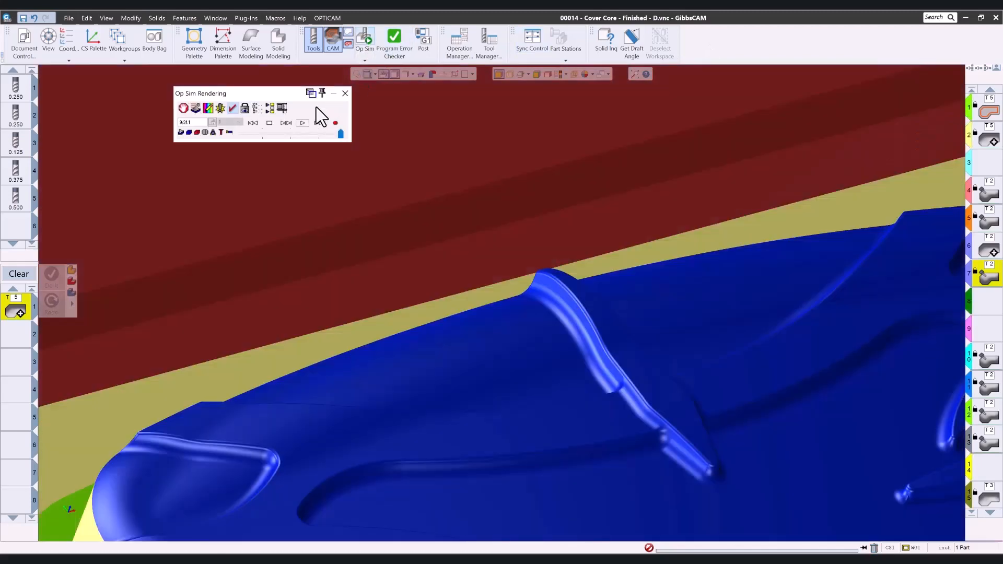
pyautogui.click(303, 123)
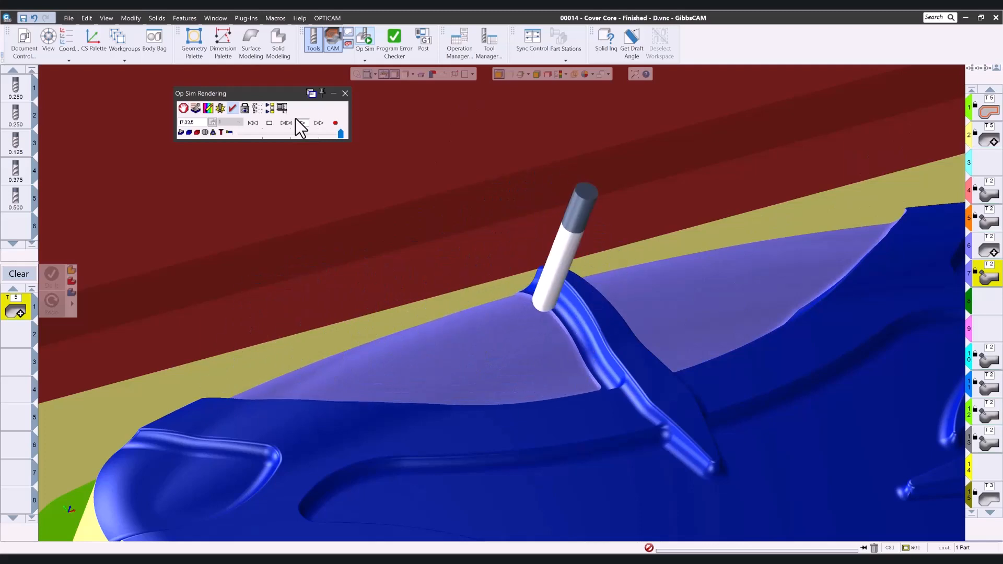
pyautogui.click(345, 93)
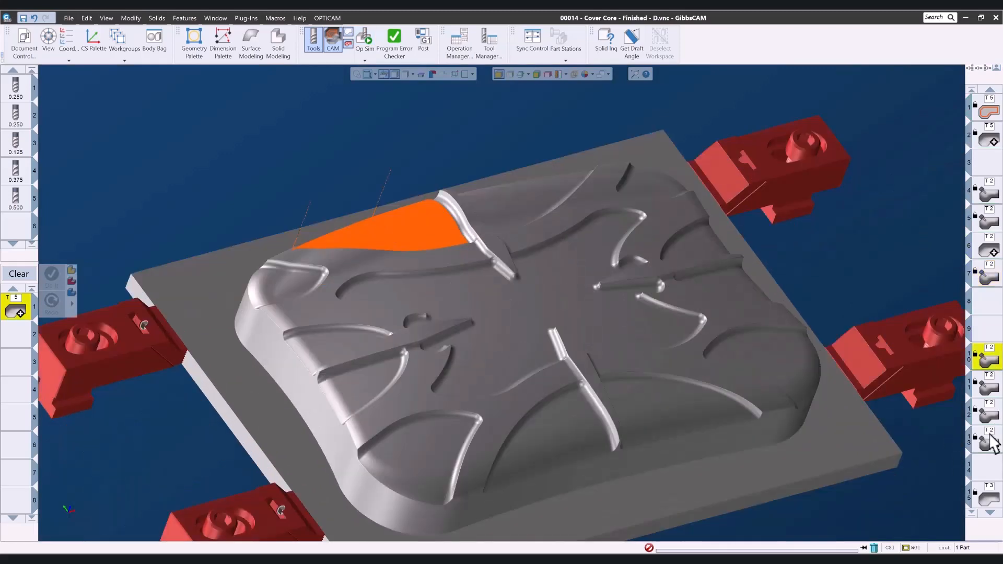
# Display the toolpaths of operations 10 and 11 and examine their passes on the front branching surfaces between the pockets
pyautogui.keyDown('shift'); pyautogui.click(989, 438); pyautogui.keyUp('shift')
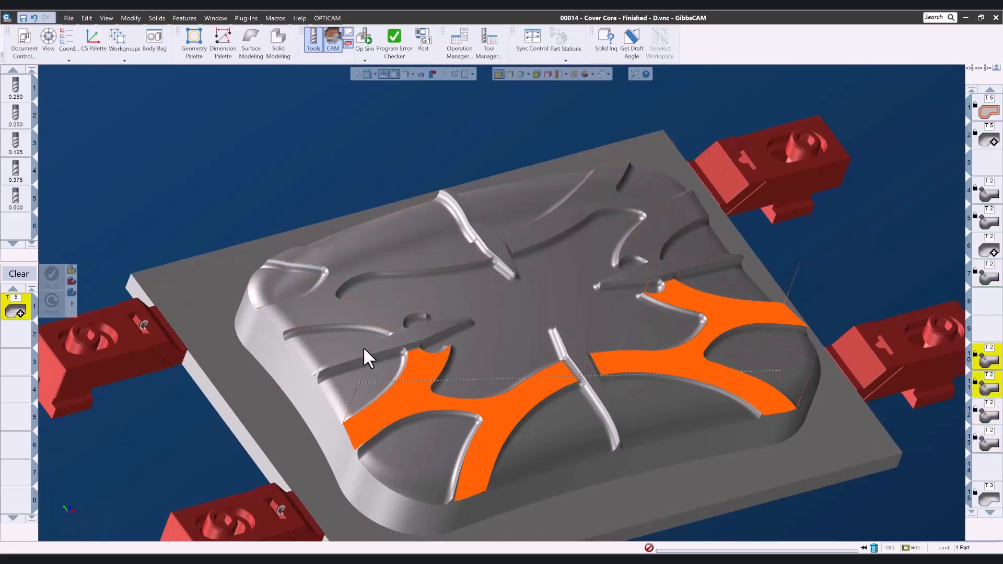
pyautogui.moveTo(550, 477); pyautogui.dragTo(549, 478)
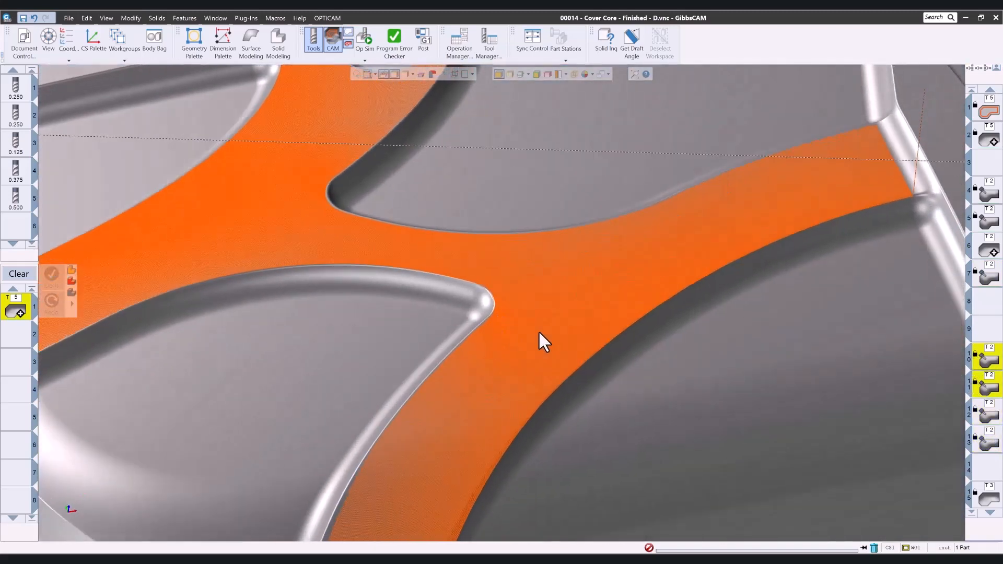
pyautogui.moveTo(522, 270); pyautogui.dragTo(645, 387)
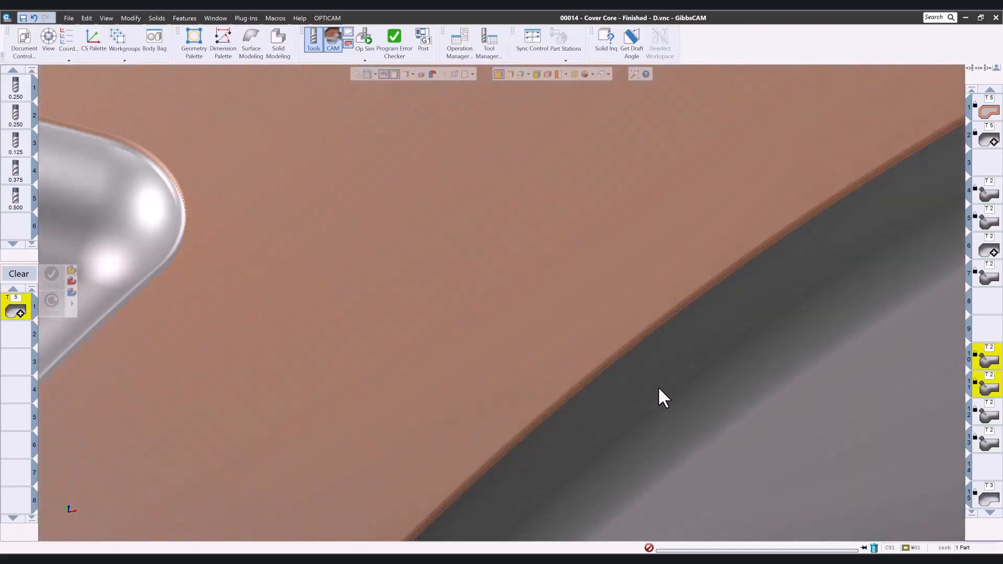
pyautogui.scroll(-2, 657, 389)
pyautogui.scroll(-7, 674, 385)
pyautogui.moveTo(783, 330); pyautogui.dragTo(498, 300, button='middle')
pyautogui.scroll(-3, 637, 314)
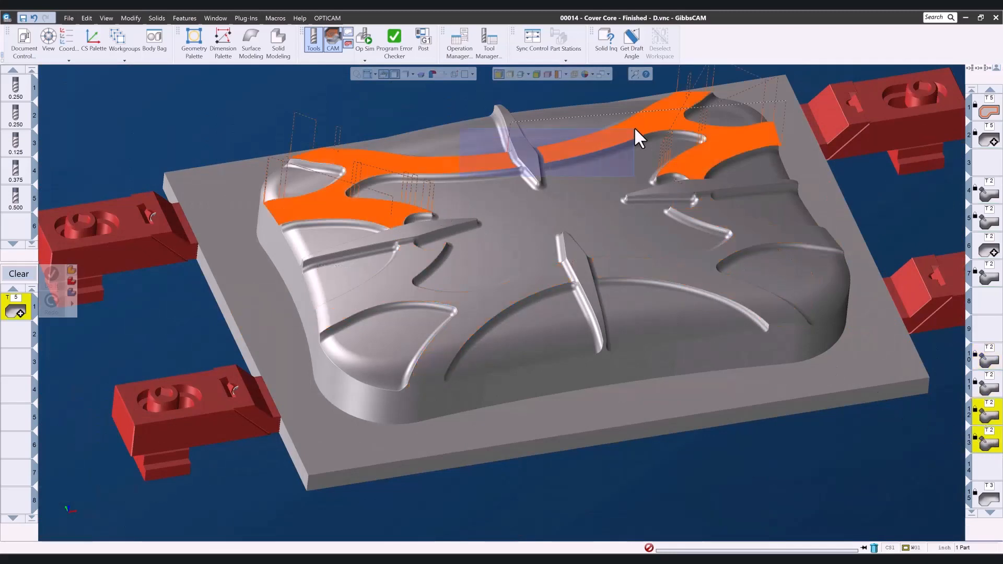
# Examine the toolpaths of operations 12 and 13 on the rear branching surfaces up close and from an angle
pyautogui.moveTo(634, 126); pyautogui.dragTo(742, 114)
pyautogui.moveTo(754, 208); pyautogui.dragTo(770, 160, button='middle')
pyautogui.moveTo(634, 287); pyautogui.dragTo(517, 224, button='middle')
pyautogui.scroll(-2, 517, 222)
pyautogui.moveTo(401, 261); pyautogui.dragTo(561, 253, button='middle')
pyautogui.moveTo(624, 241); pyautogui.dragTo(877, 351, button='middle')
pyautogui.scroll(-5, 547, 412)
pyautogui.moveTo(477, 497); pyautogui.dragTo(377, 434, button='middle')
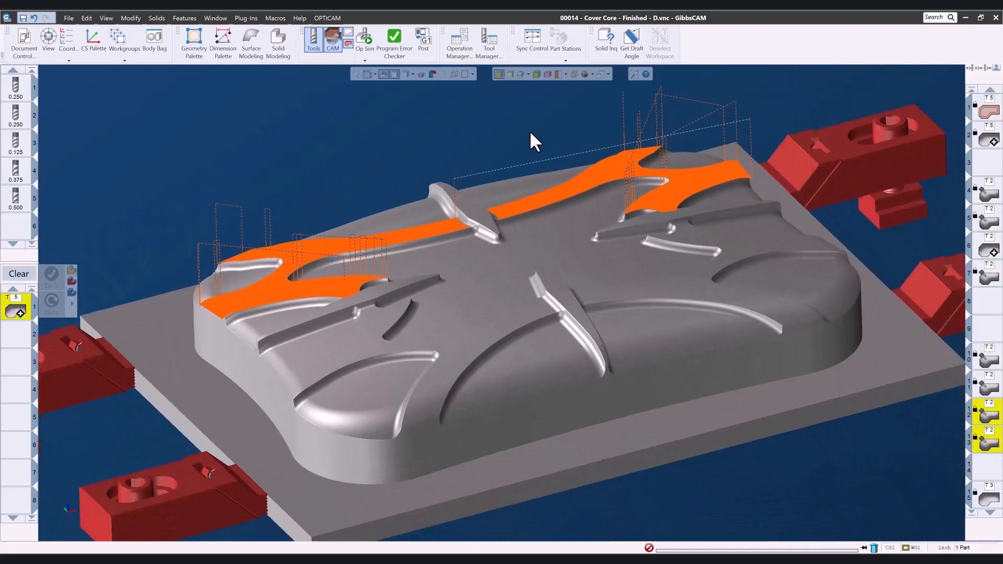
# Run the Op Sim rendering of operations 12 and 13, and bring operation 15 and the following operations into view
pyautogui.click(365, 38)
pyautogui.click(302, 123)
pyautogui.scroll(-4, 995, 324)
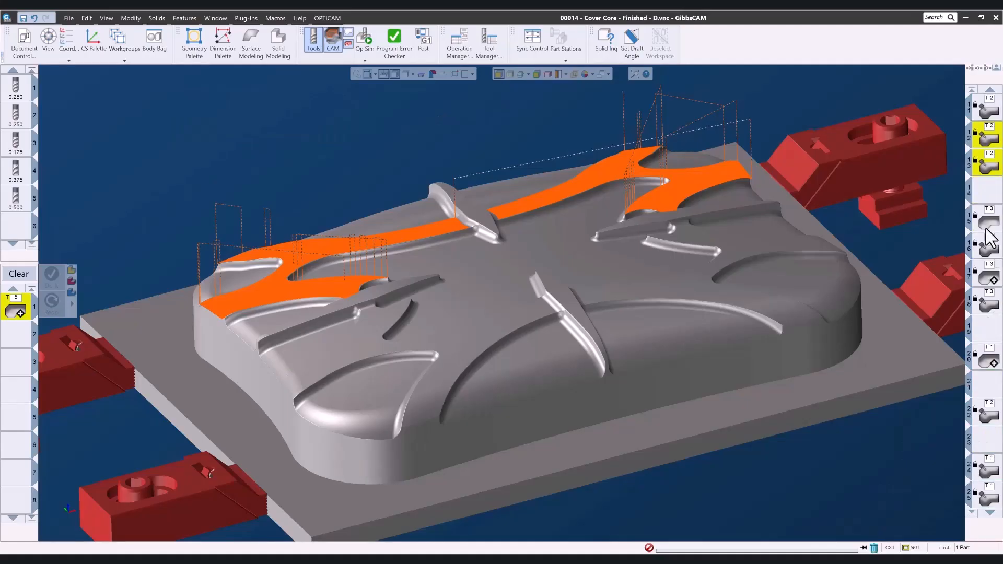
# Select operations 15 to 18, and examine the passes of operation 15 up close on the rear diamond-shaped surface
pyautogui.keyDown('shift'); pyautogui.click(987, 305); pyautogui.keyUp('shift')
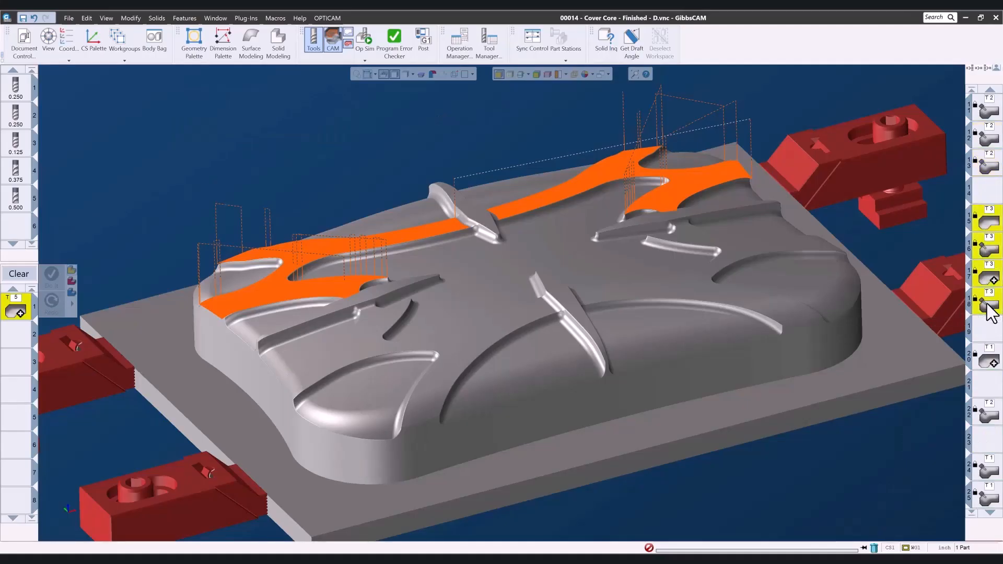
pyautogui.click(989, 228)
pyautogui.moveTo(357, 150); pyautogui.dragTo(556, 282)
pyautogui.moveTo(687, 350); pyautogui.dragTo(569, 546, button='middle')
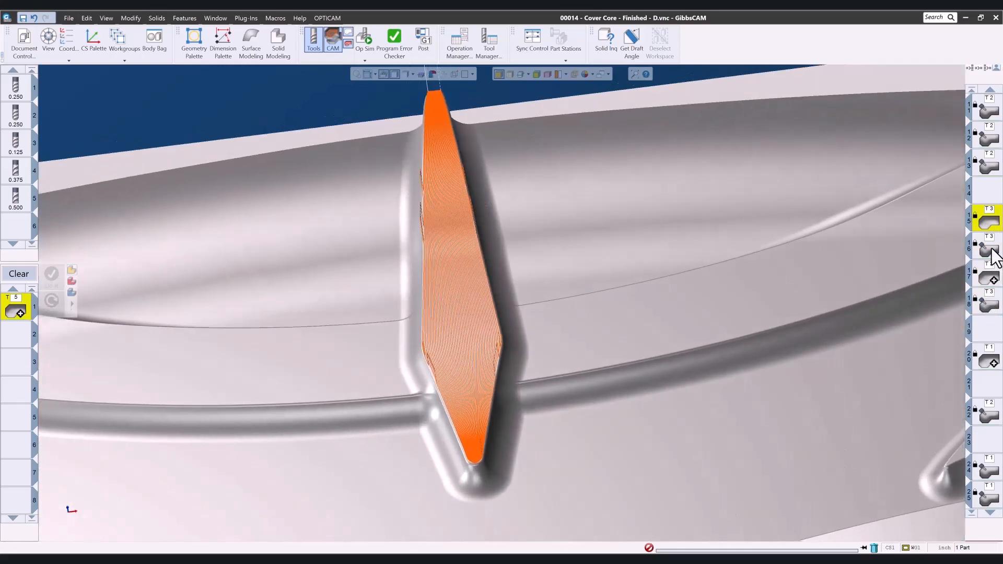
# Display the toolpath of operation 16 and examine its passes on the diamond-shaped surface at the core's right end
pyautogui.scroll(-6, 720, 313)
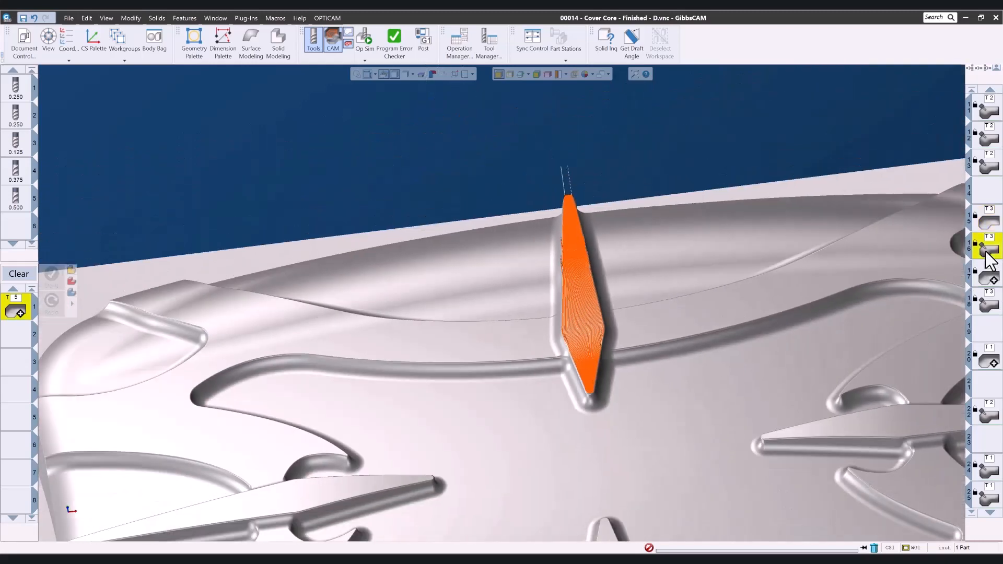
pyautogui.moveTo(803, 324); pyautogui.dragTo(489, 289, button='middle')
pyautogui.moveTo(595, 375); pyautogui.dragTo(738, 448)
pyautogui.scroll(-6, 761, 449)
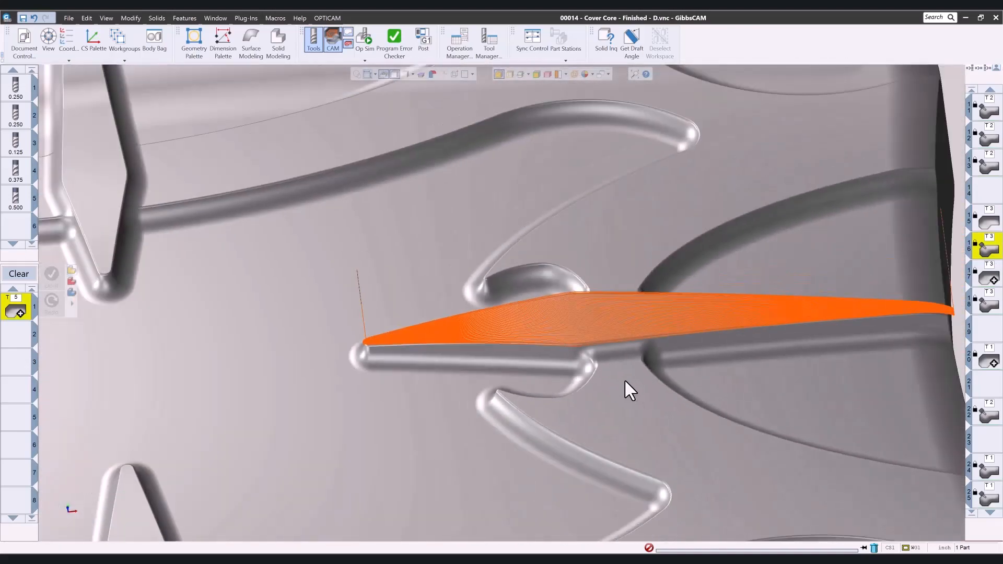
pyautogui.scroll(-3, 625, 381)
# Examine the toolpaths of operations 17 and 18 on the front and left-end diamond-shaped surfaces, and display operations 15 to 18 together
pyautogui.moveTo(496, 418); pyautogui.dragTo(632, 177, button='middle')
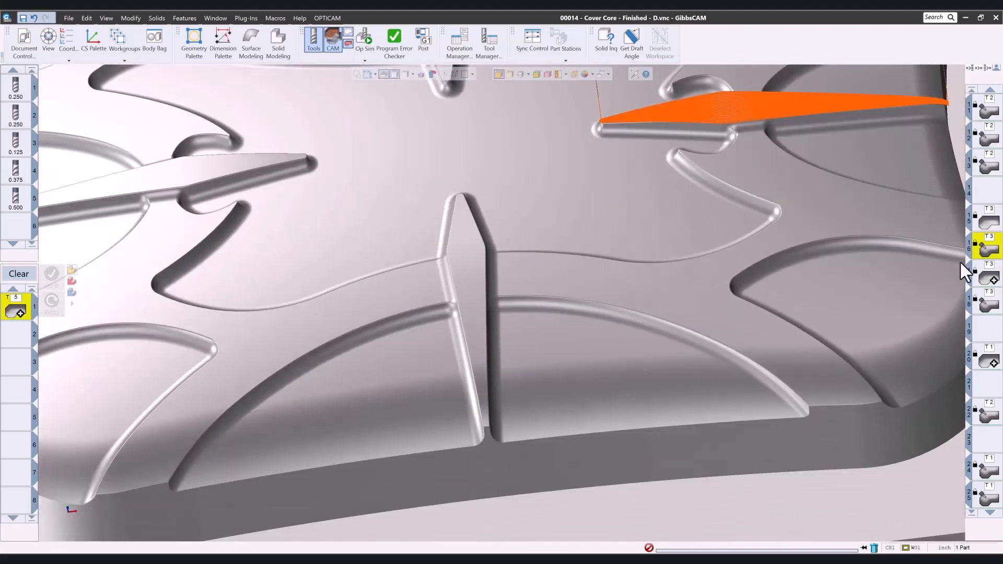
pyautogui.moveTo(389, 196); pyautogui.dragTo(567, 448)
pyautogui.moveTo(565, 415); pyautogui.dragTo(616, 389, button='middle')
pyautogui.moveTo(443, 334); pyautogui.dragTo(720, 395, button='middle')
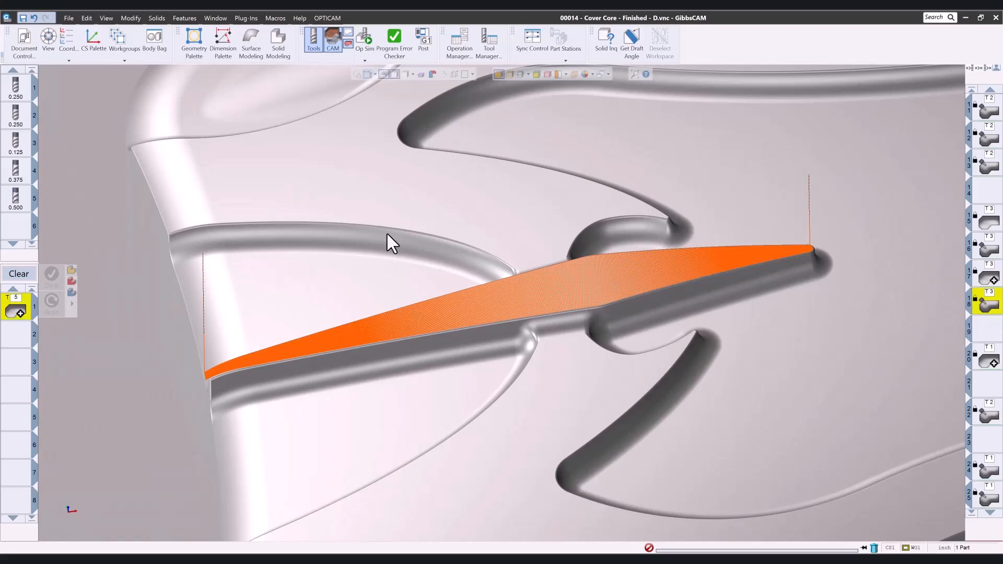
pyautogui.scroll(-5, 510, 276)
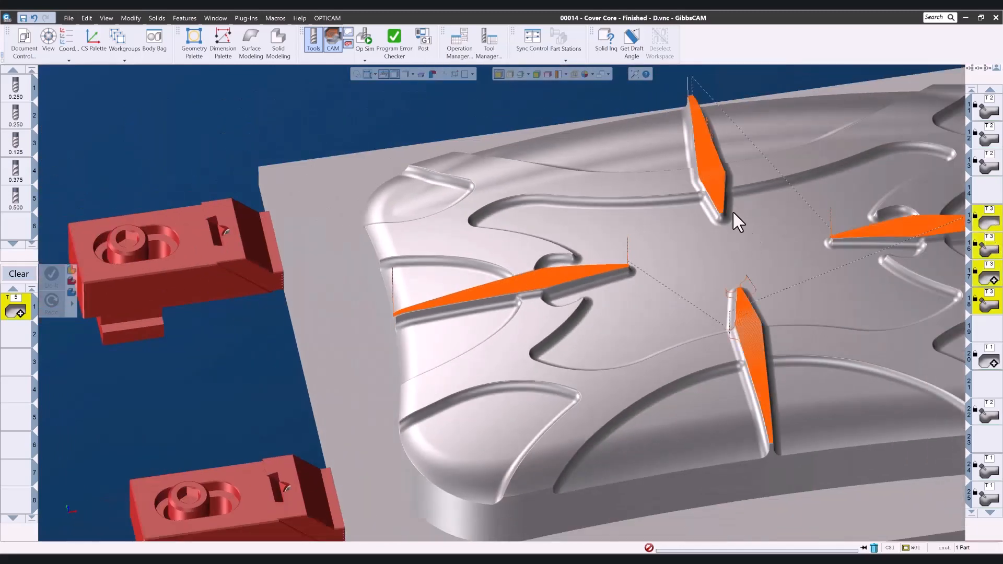
# Examine the finishing toolpaths on the cover core's four ribs up close, including their edges and pass spacing
pyautogui.scroll(10, 738, 206)
pyautogui.scroll(-5, 763, 313)
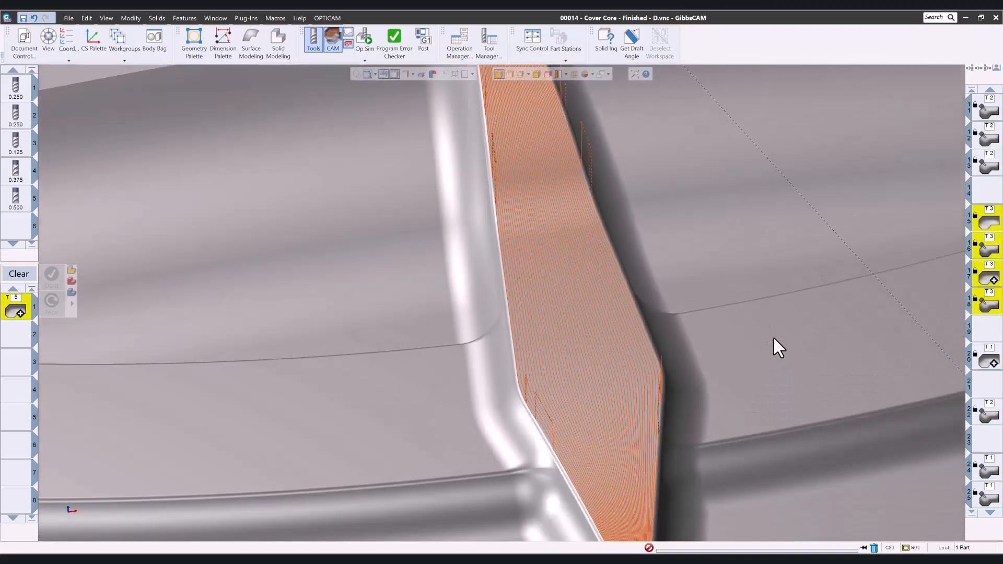
pyautogui.moveTo(781, 372); pyautogui.dragTo(108, 169, button='middle')
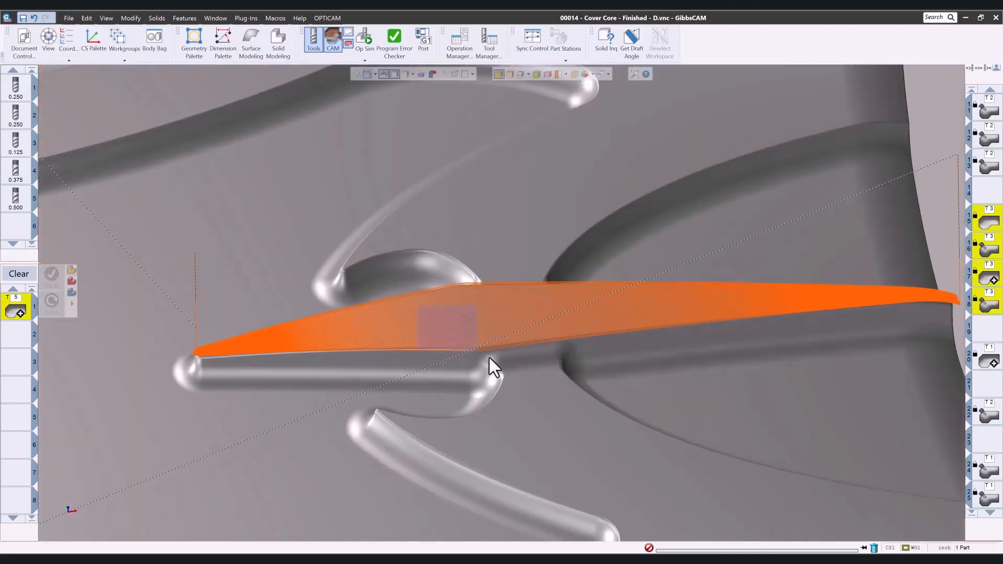
pyautogui.scroll(5, 494, 369)
pyautogui.scroll(-6, 479, 394)
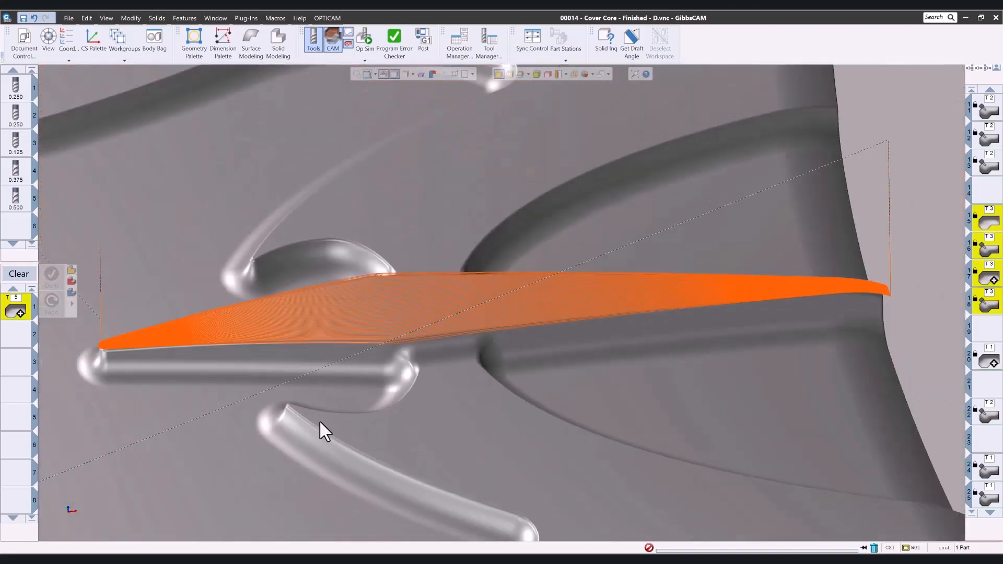
pyautogui.moveTo(318, 420); pyautogui.dragTo(195, 190, button='middle')
pyautogui.scroll(5, 319, 342)
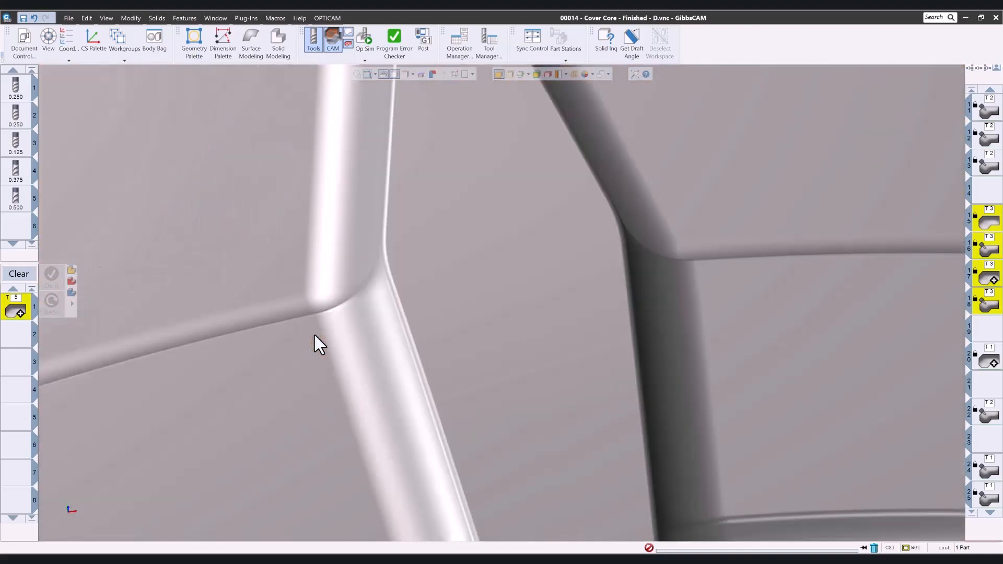
pyautogui.scroll(1, 314, 336)
pyautogui.scroll(-6, 342, 342)
pyautogui.moveTo(242, 283); pyautogui.dragTo(843, 422, button='middle')
pyautogui.scroll(4, 470, 375)
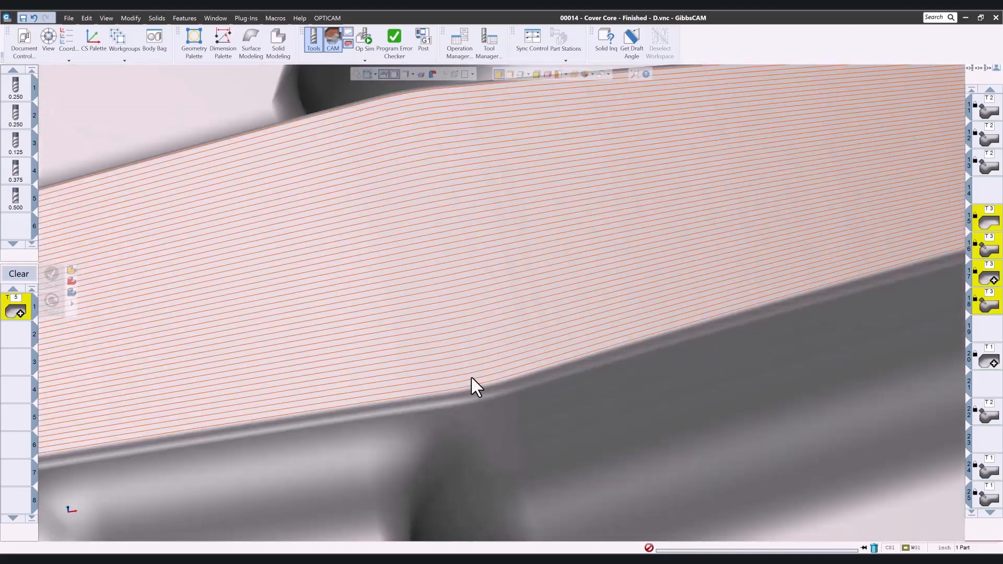
pyautogui.scroll(-3, 471, 373)
pyautogui.scroll(-5, 472, 369)
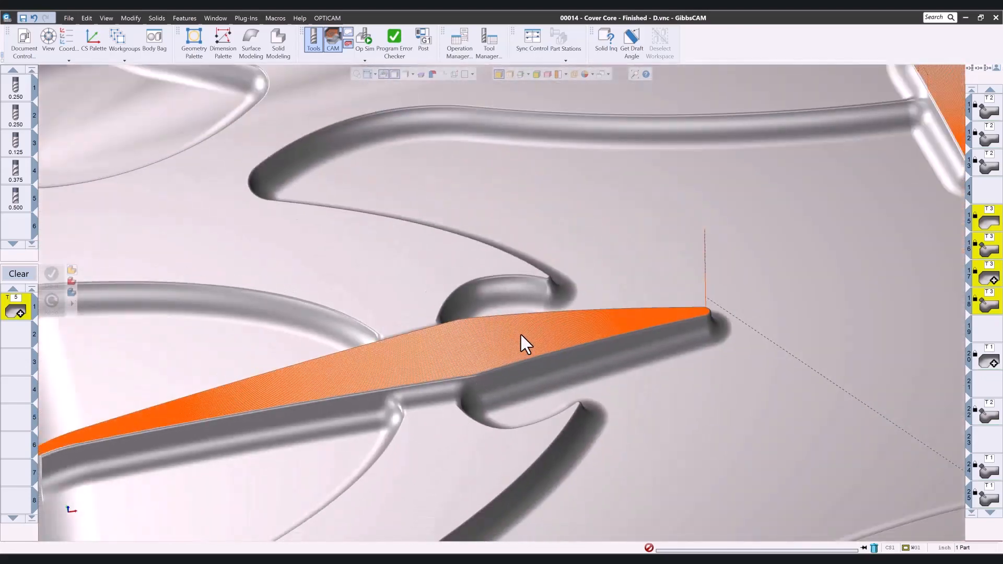
pyautogui.scroll(-3, 692, 372)
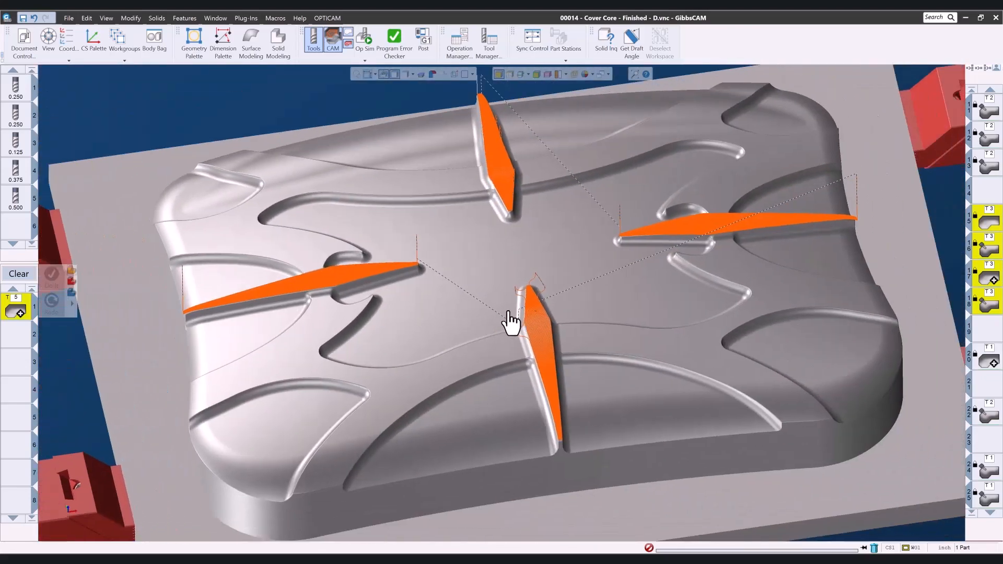
pyautogui.scroll(1, 695, 418)
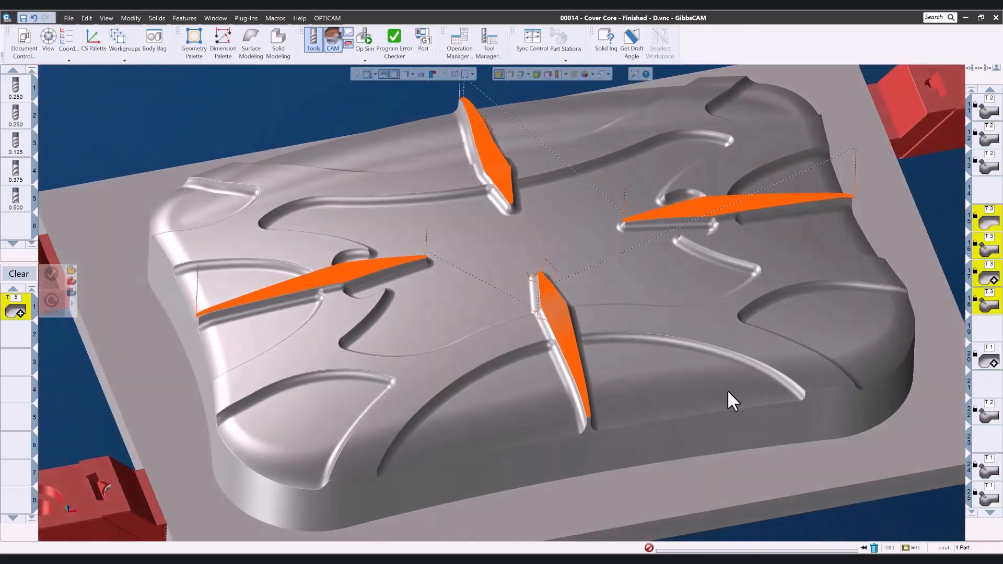
# Display operation 20's toolpath on the central recessed floor and load its process and machining geometry
pyautogui.click(987, 365)
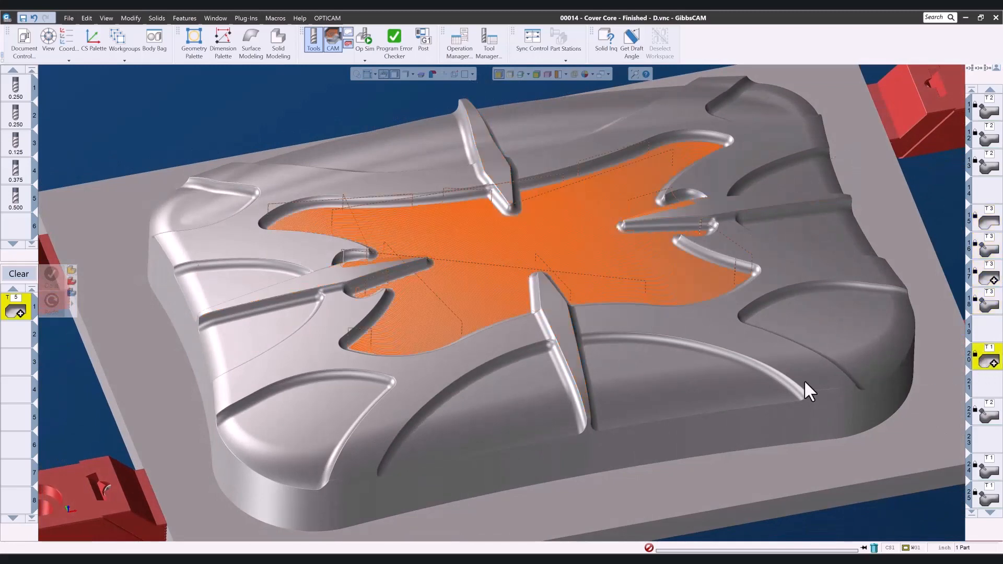
pyautogui.moveTo(634, 362); pyautogui.dragTo(710, 459, button='middle')
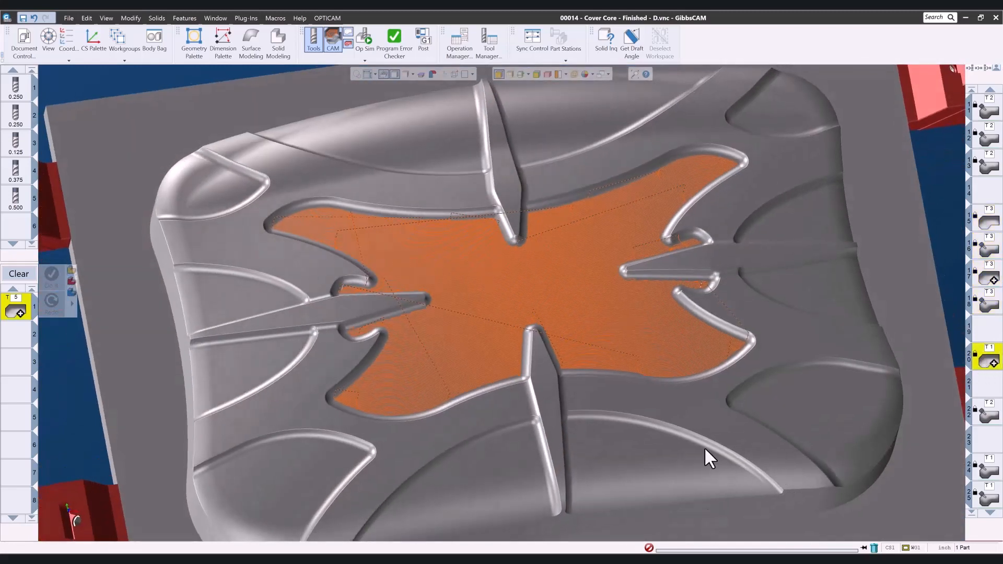
pyautogui.moveTo(572, 254); pyautogui.dragTo(509, 361, button='middle')
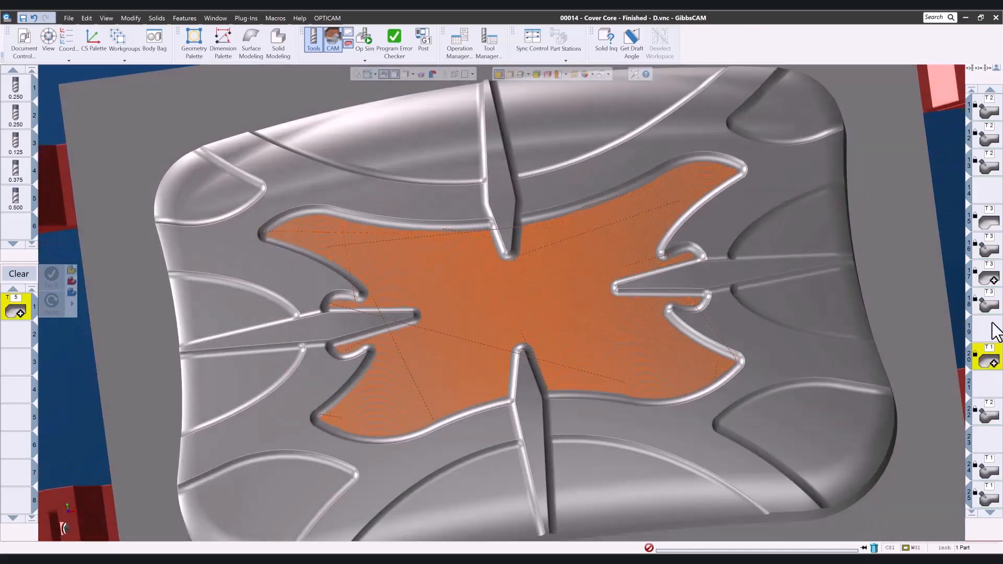
pyautogui.doubleClick(987, 356)
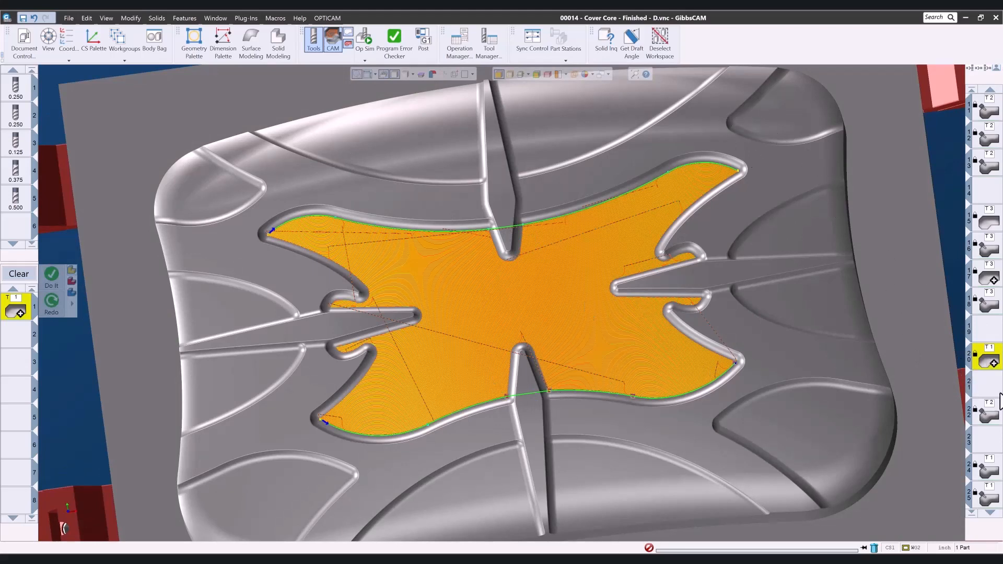
# Display operation 22's toolpaths on the corner and end pockets and load its process with the selected faces
pyautogui.click(992, 416)
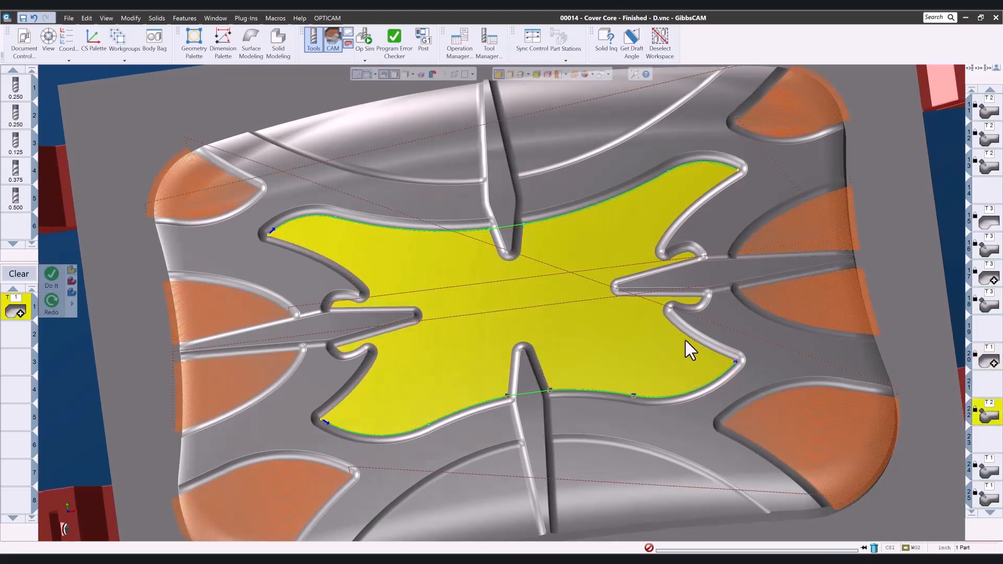
pyautogui.moveTo(685, 341); pyautogui.dragTo(798, 31, button='middle')
pyautogui.click(892, 163)
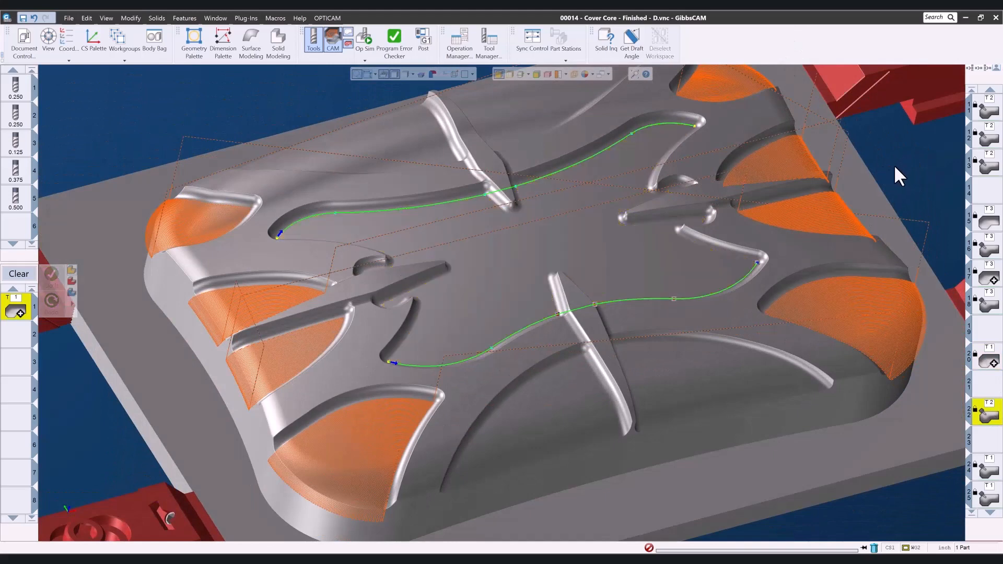
pyautogui.doubleClick(989, 416)
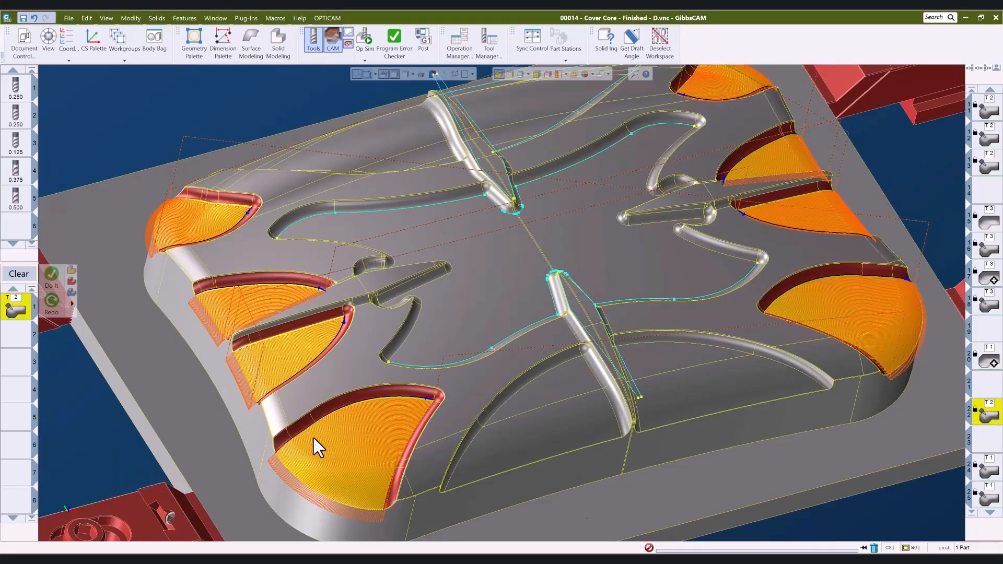
# Review operation 24's toolpath around one end rib and operation 29's toolpath along the front corner pocket's fillet
pyautogui.click(993, 475)
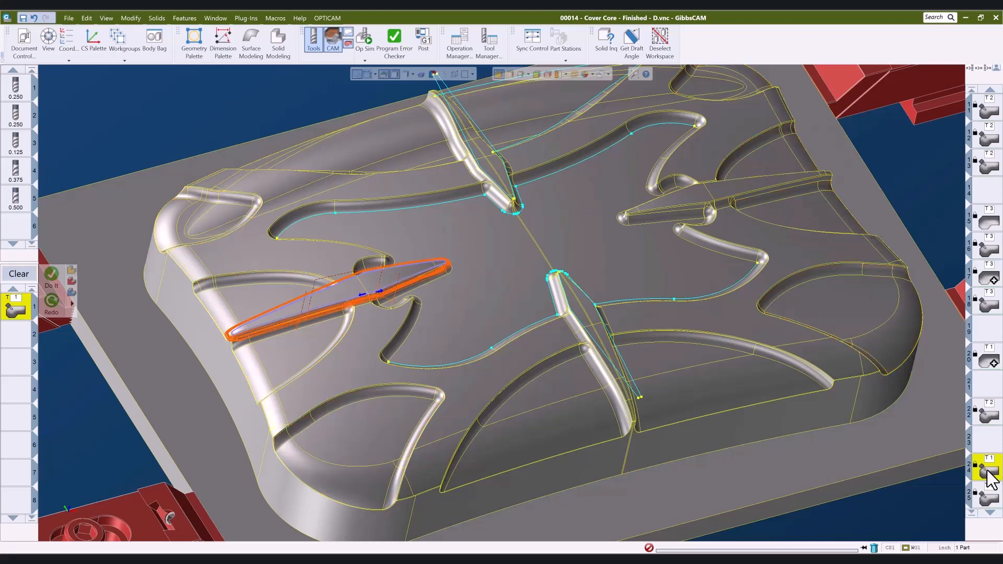
pyautogui.scroll(3, 992, 491)
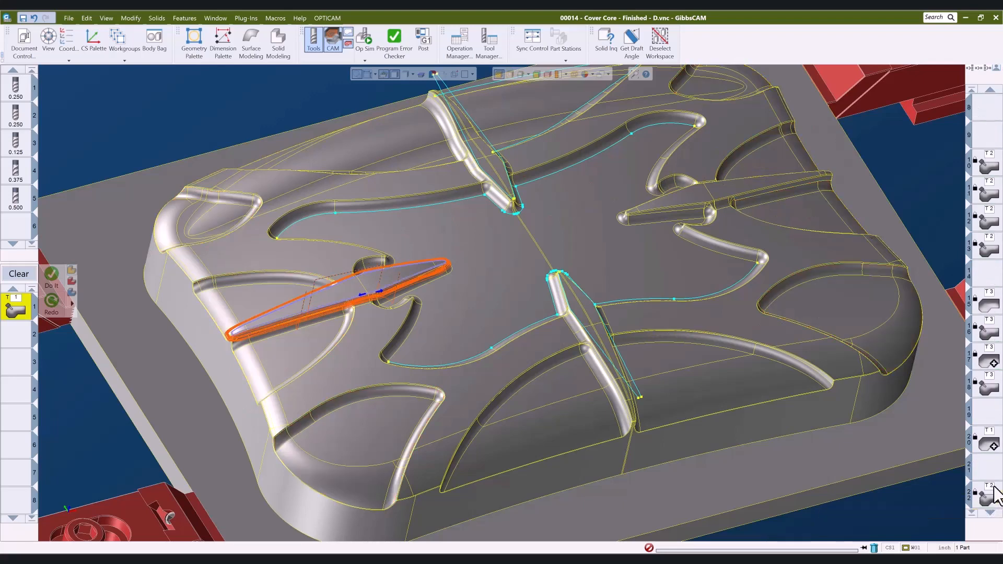
pyautogui.scroll(-8, 993, 486)
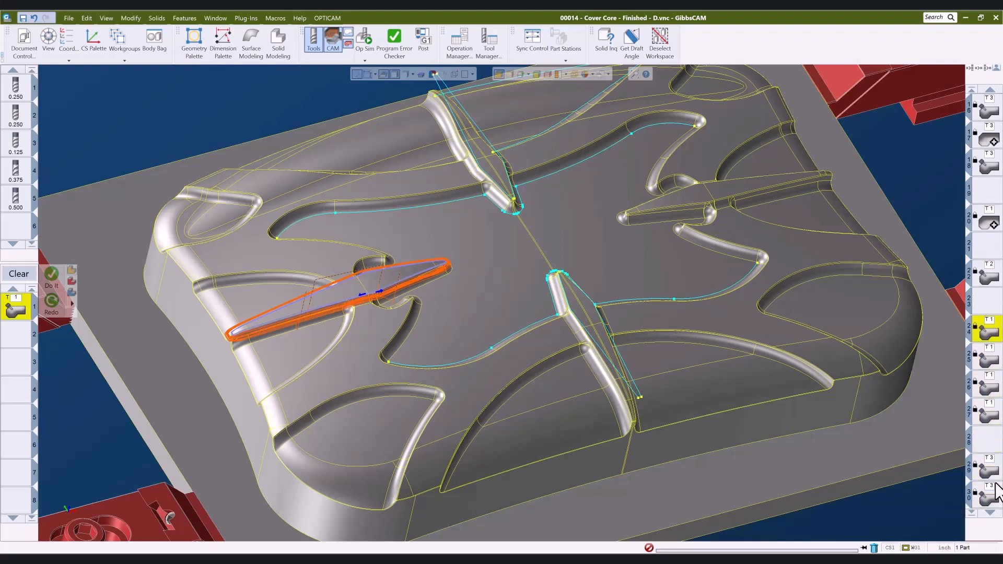
pyautogui.click(992, 471)
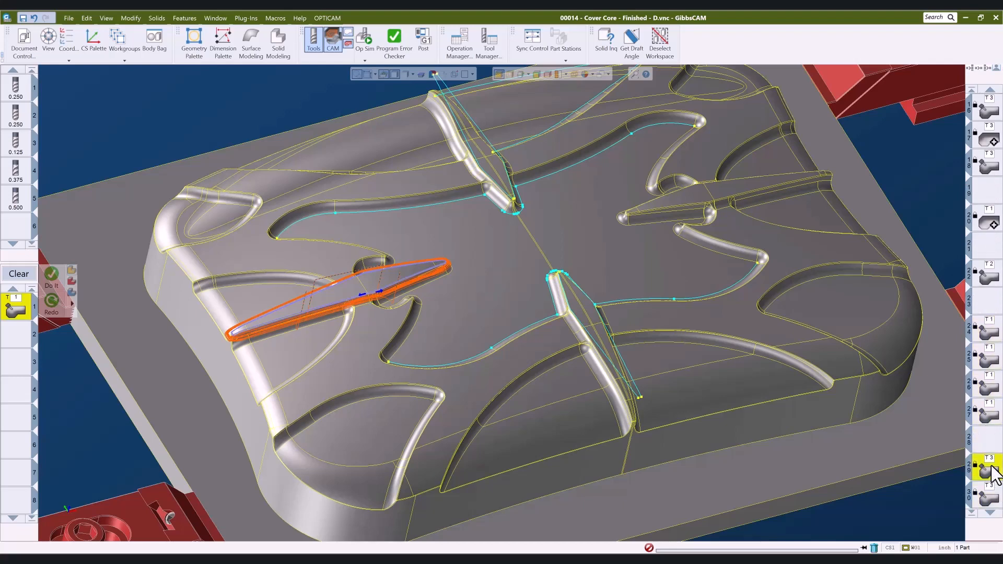
pyautogui.scroll(-2, 992, 473)
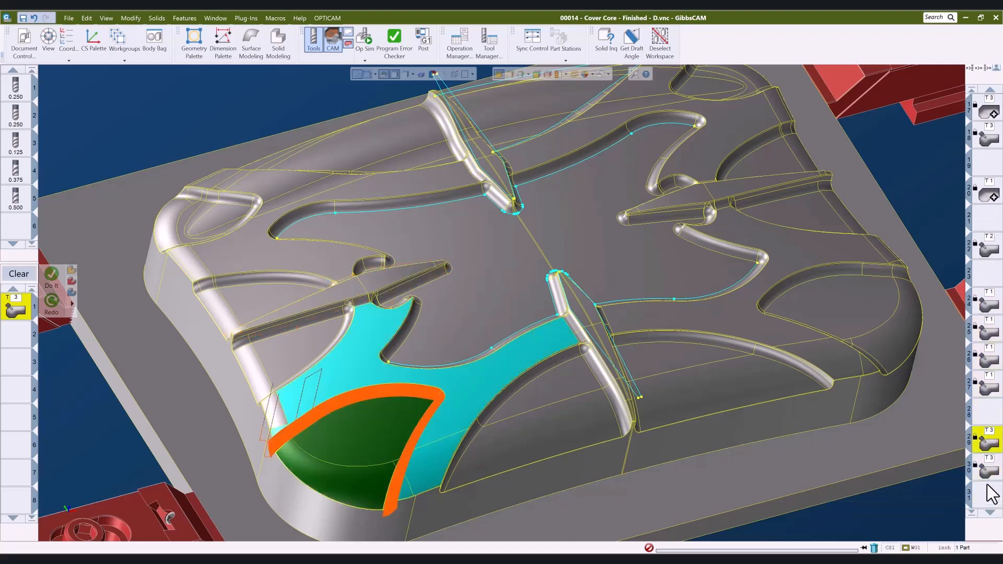
# Display operation 30's toolpath and examine it along the lower edge of the front corner pocket
pyautogui.click(990, 446)
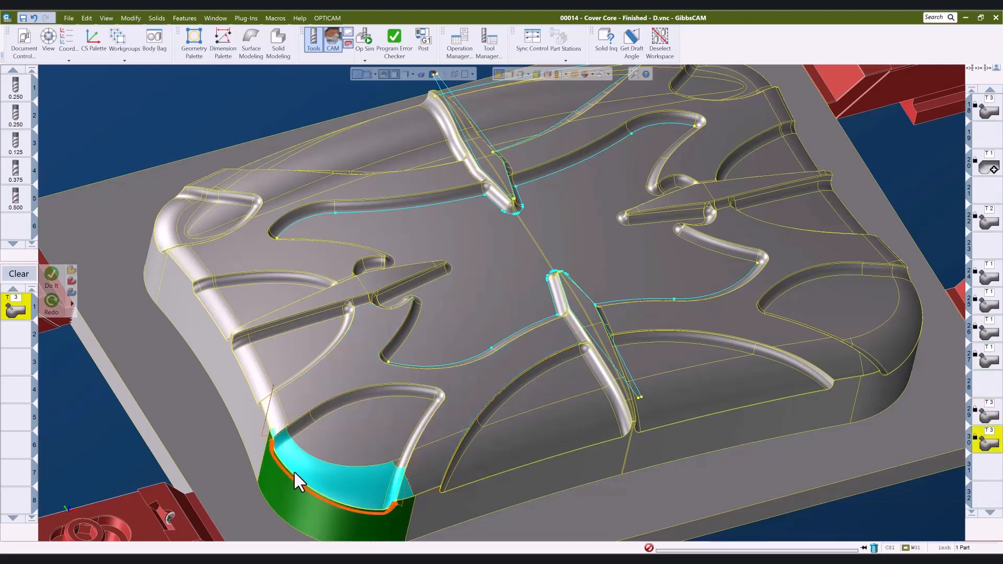
pyautogui.scroll(5, 298, 490)
pyautogui.scroll(-10, 550, 490)
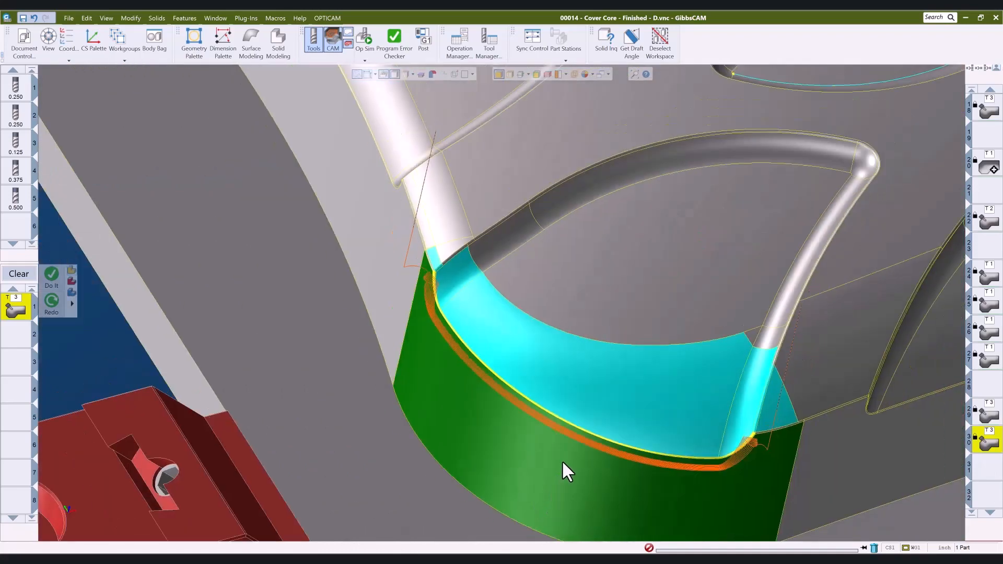
pyautogui.scroll(-4, 553, 356)
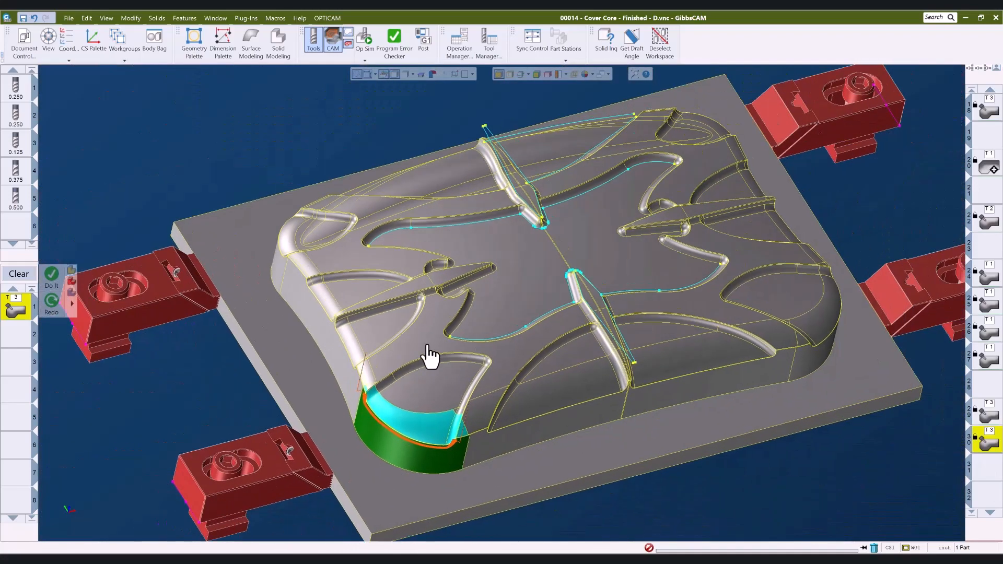
pyautogui.scroll(2, 433, 358)
# Run the Op Sim machining simulation of the cover core, close it, and return to an isometric view
pyautogui.click(362, 44)
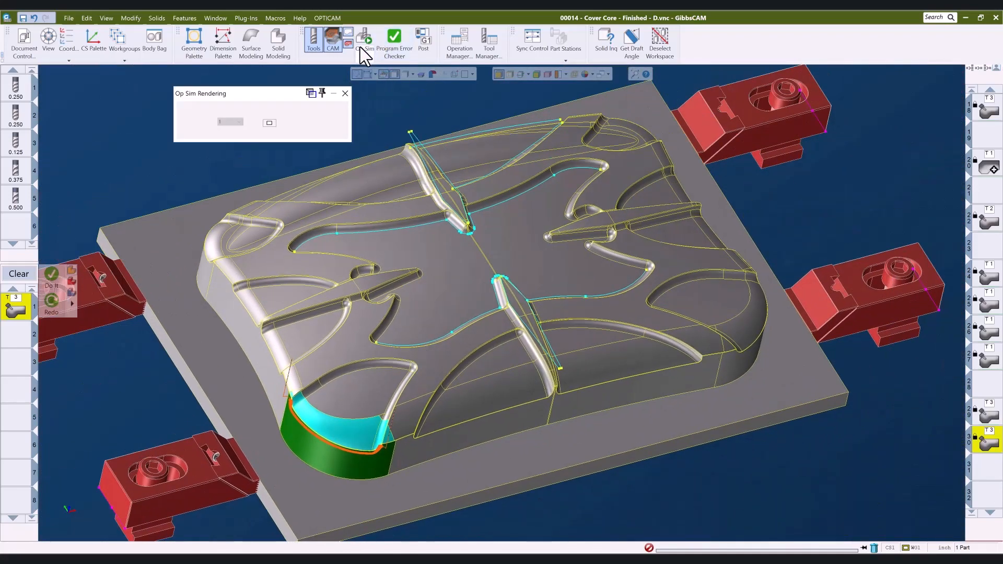
pyautogui.click(302, 124)
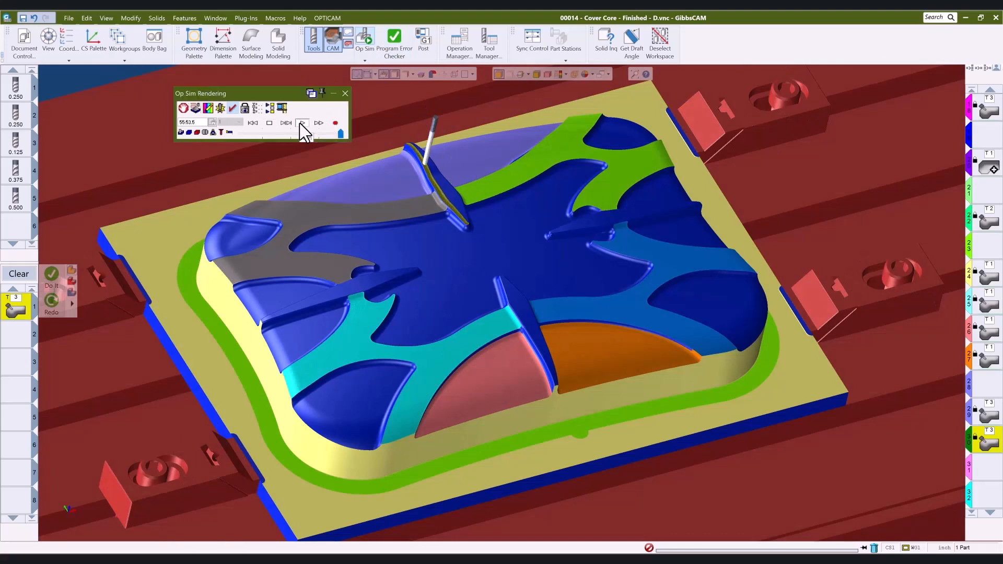
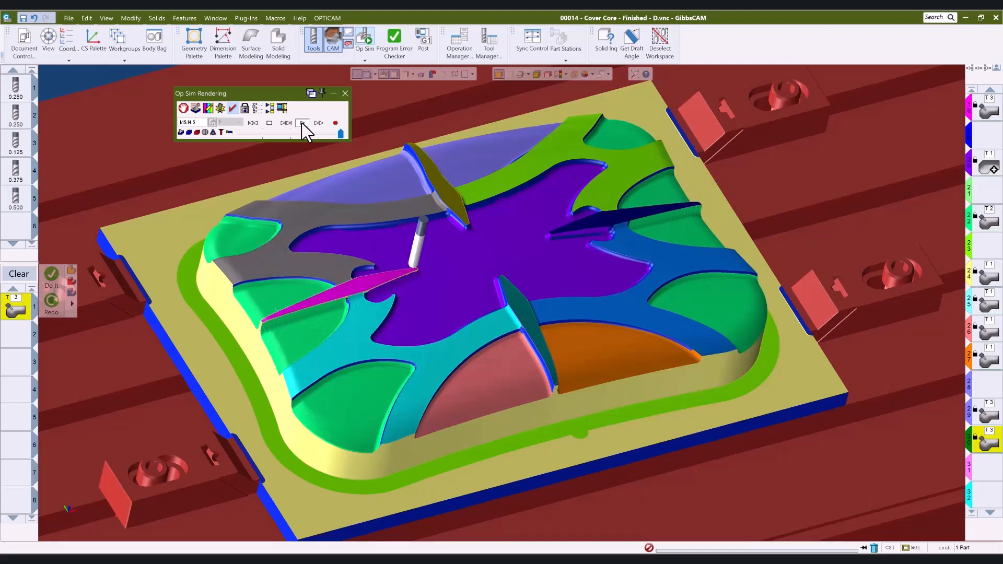
pyautogui.click(269, 123)
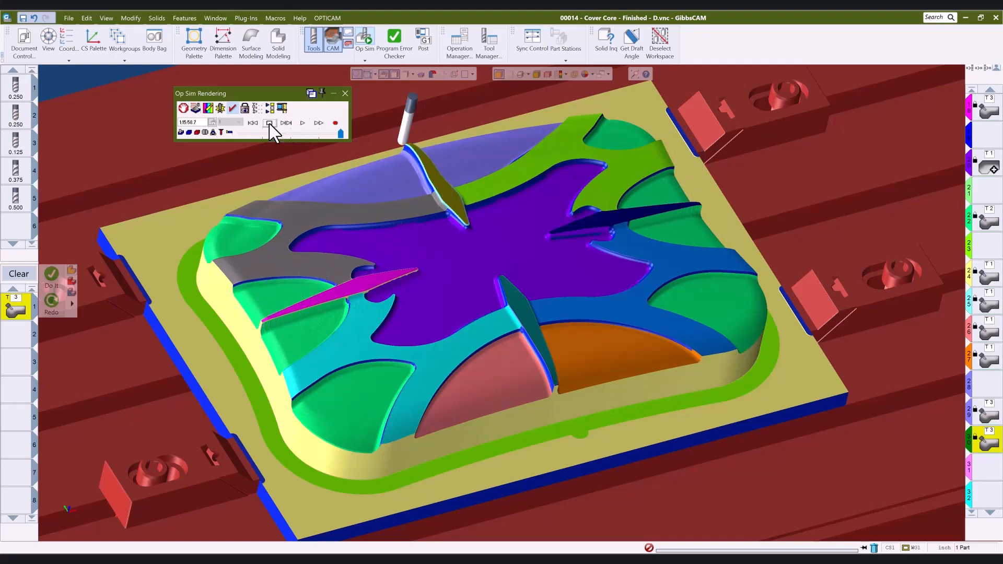
pyautogui.click(345, 93)
pyautogui.hotkey('ctrl', 'i')
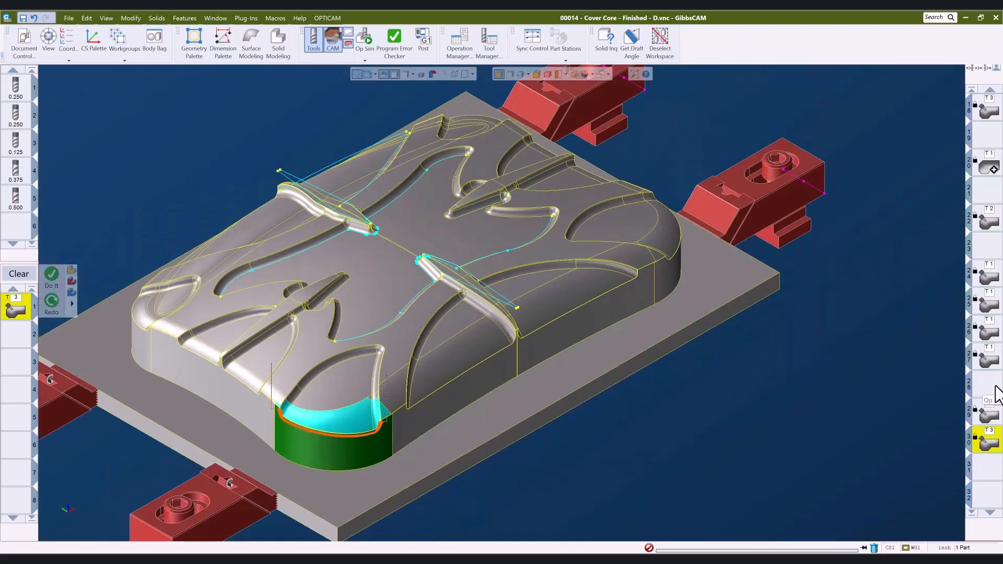
pyautogui.moveTo(686, 435); pyautogui.dragTo(788, 439, button='middle')
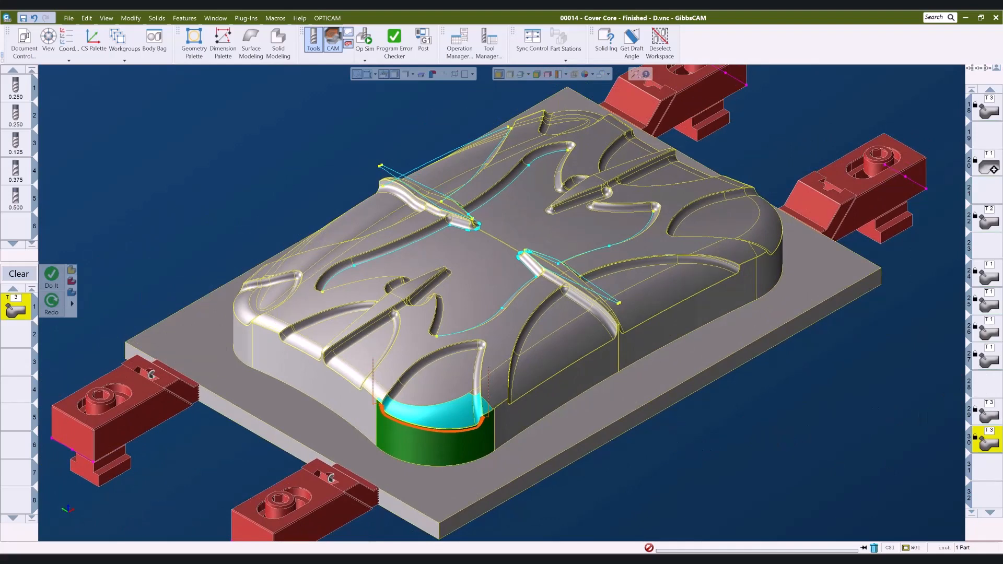
# Switch to the 00014 - Cover Core - Finished.vnc part and load operation 14's process for the central recessed floor
pyautogui.click(303, 533)
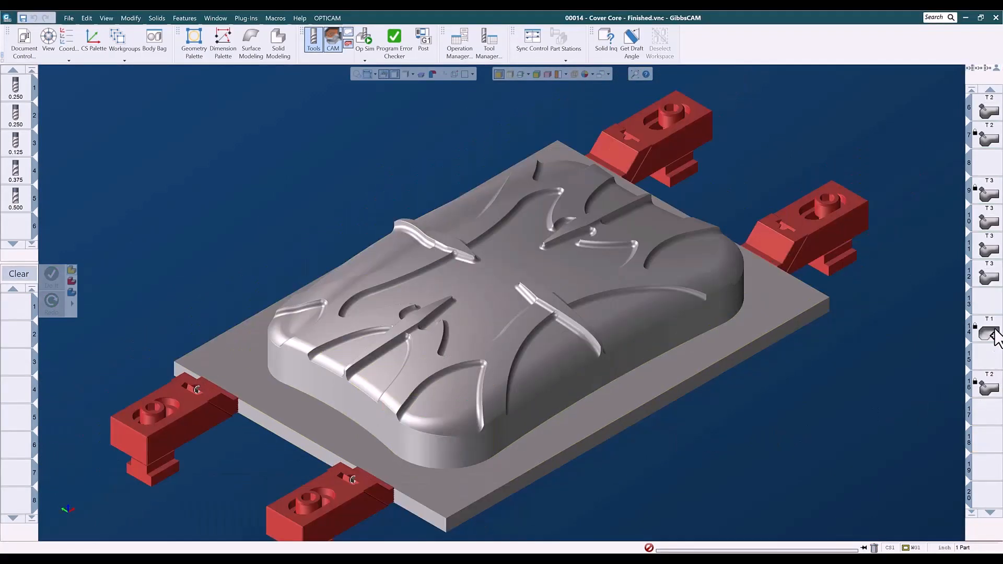
pyautogui.click(991, 334)
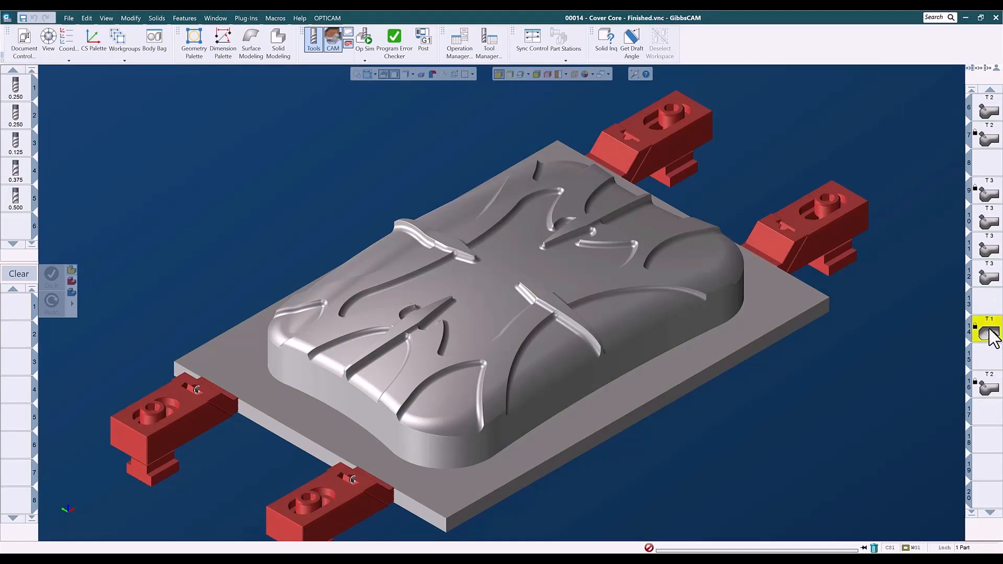
pyautogui.doubleClick(990, 331)
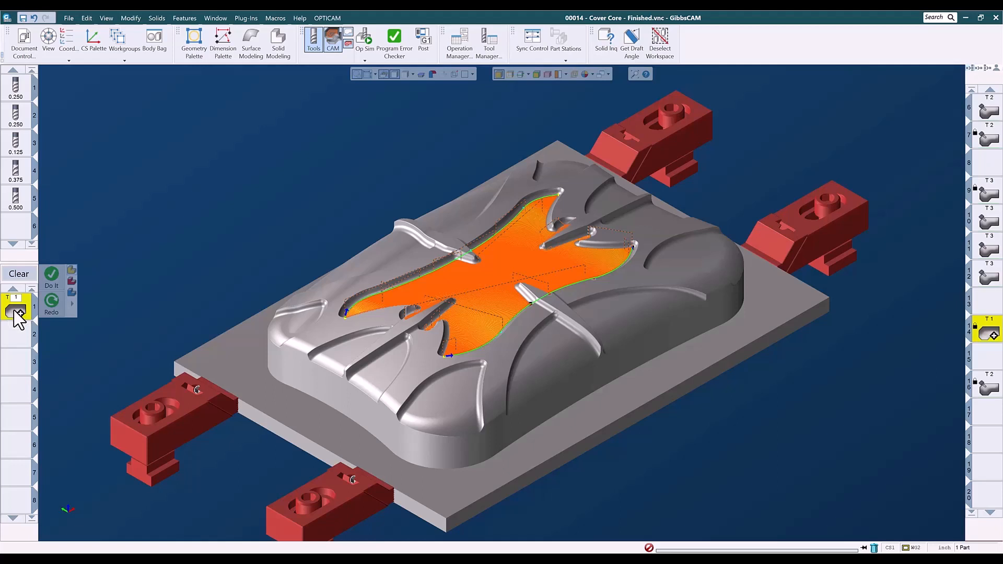
# Save the loaded process list in the 002 - Adv 3D folder as ADV 3D - N-Curve .25bm .02so
pyautogui.rightClick(17, 312)
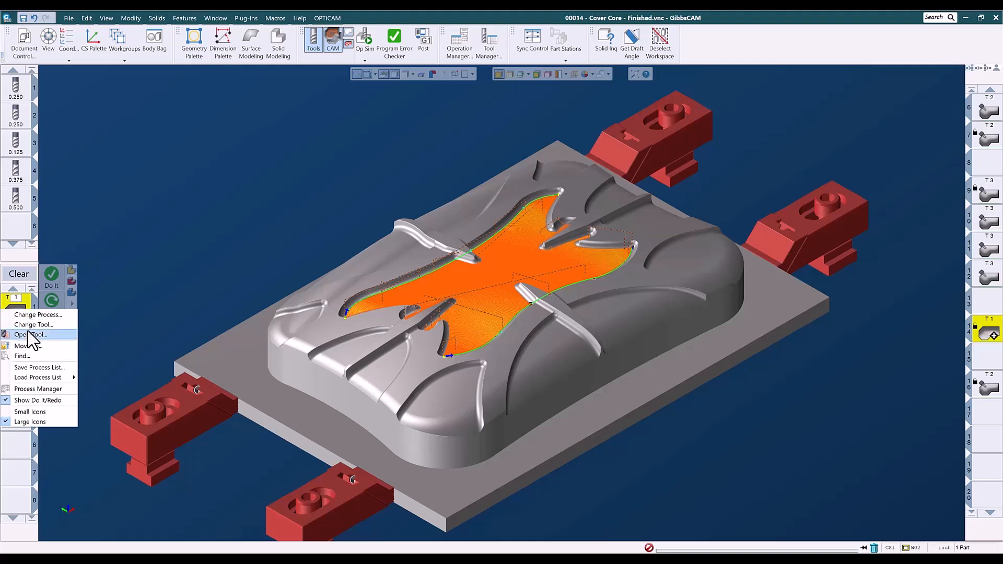
pyautogui.click(43, 363)
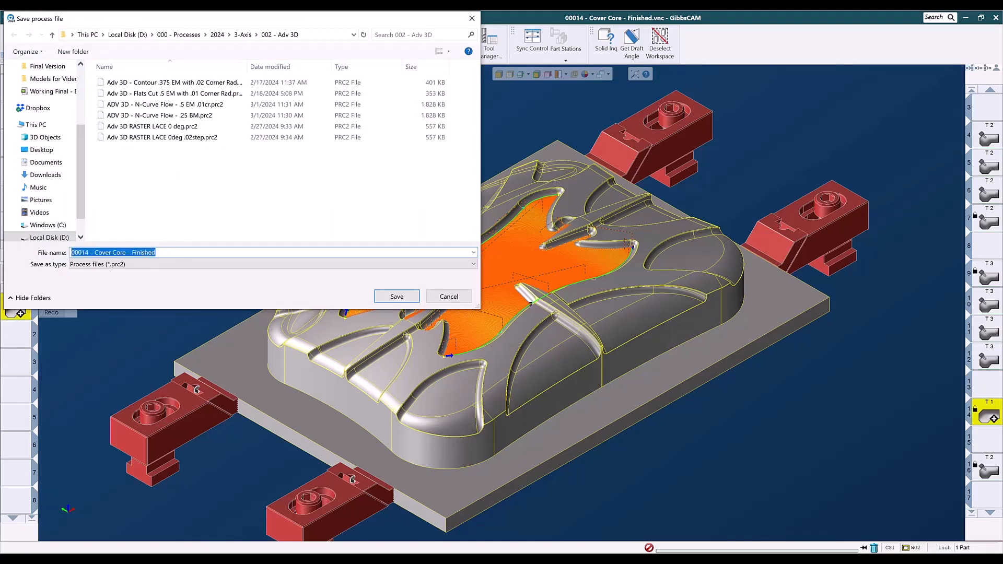
pyautogui.write('ADV 3D - N-Curve .25bm .02so')
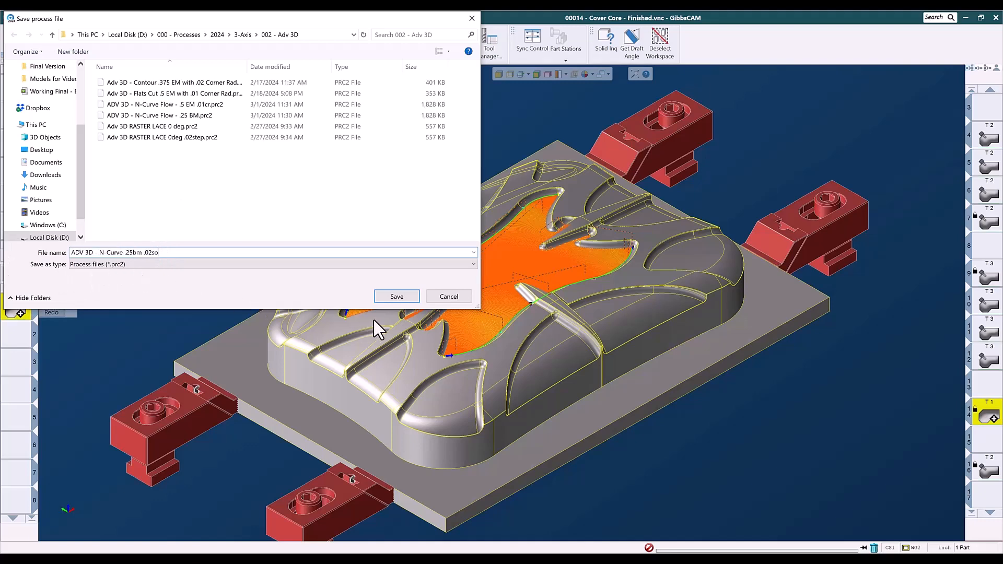
pyautogui.click(396, 300)
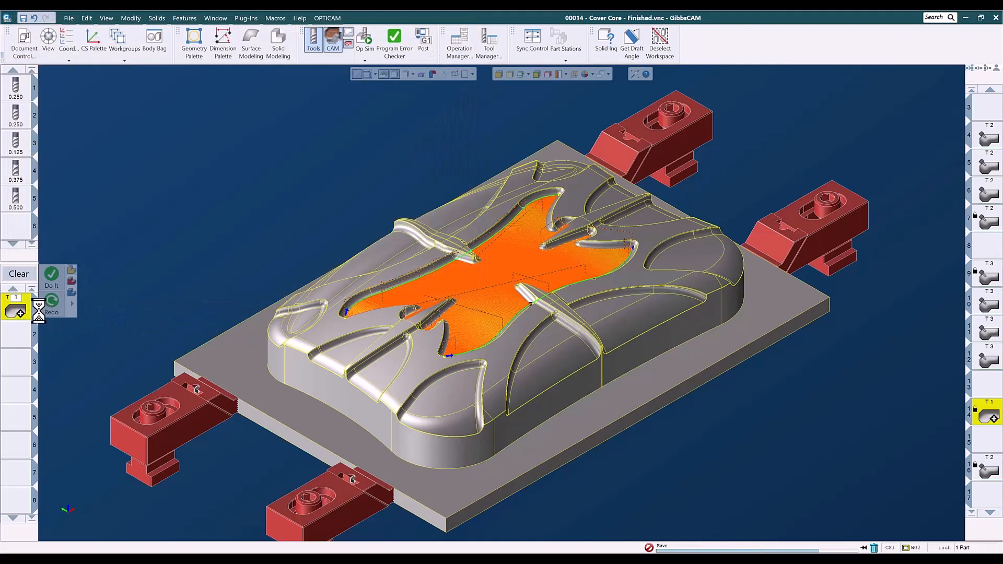
# Clear the process list, delete operation 14, and deselect the central floor with edge display turned off
pyautogui.click(21, 274)
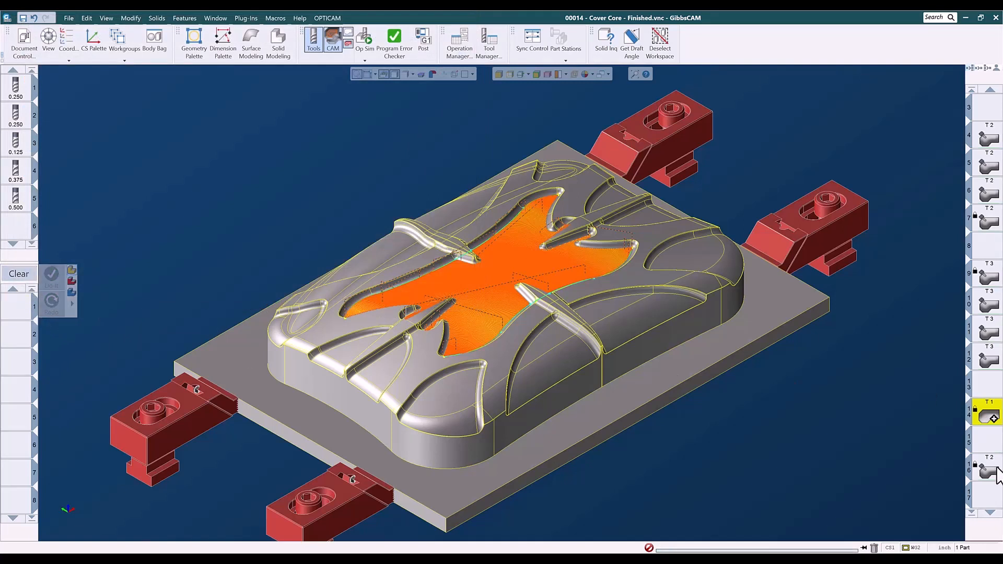
pyautogui.click(874, 547)
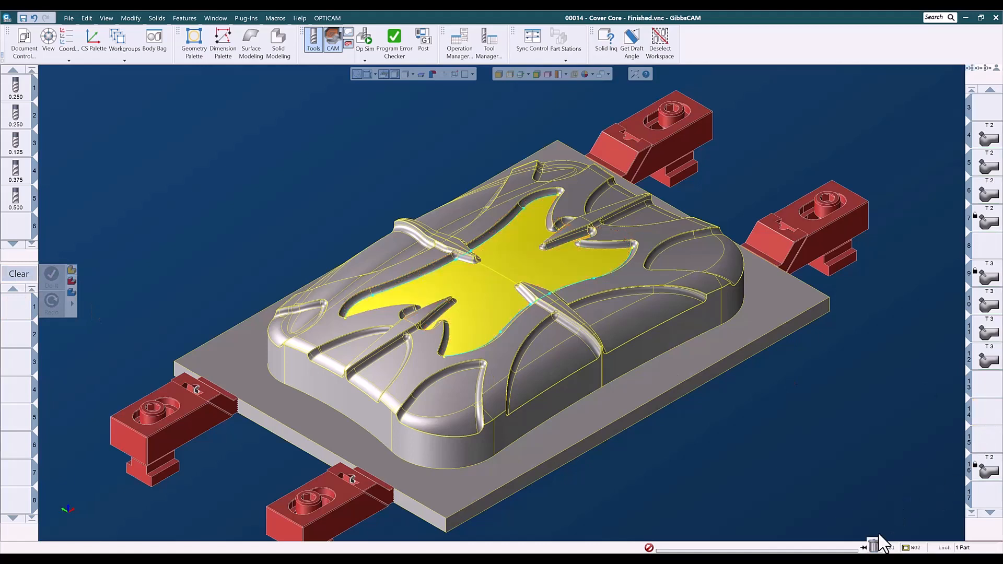
pyautogui.click(991, 421)
pyautogui.click(878, 421)
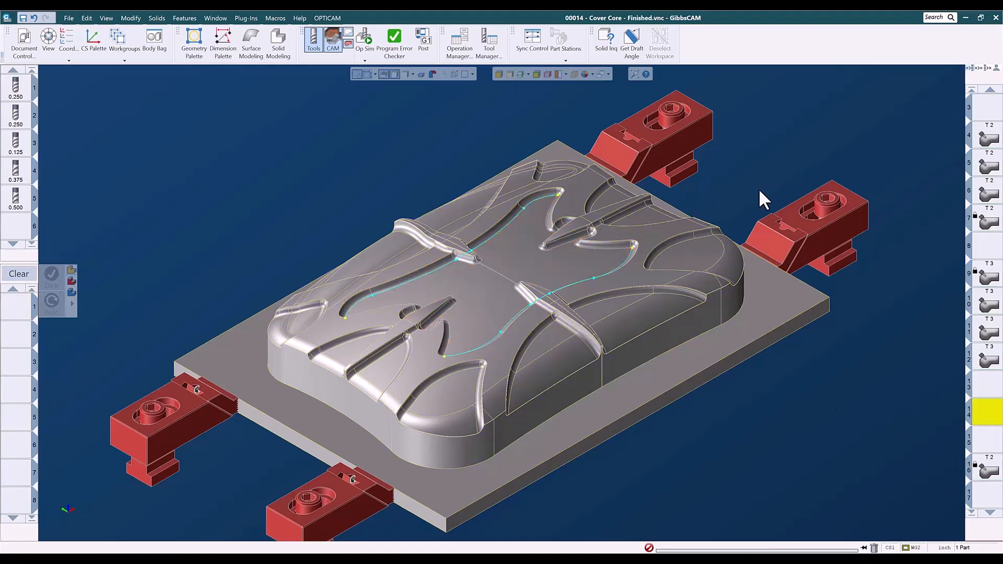
pyautogui.click(510, 75)
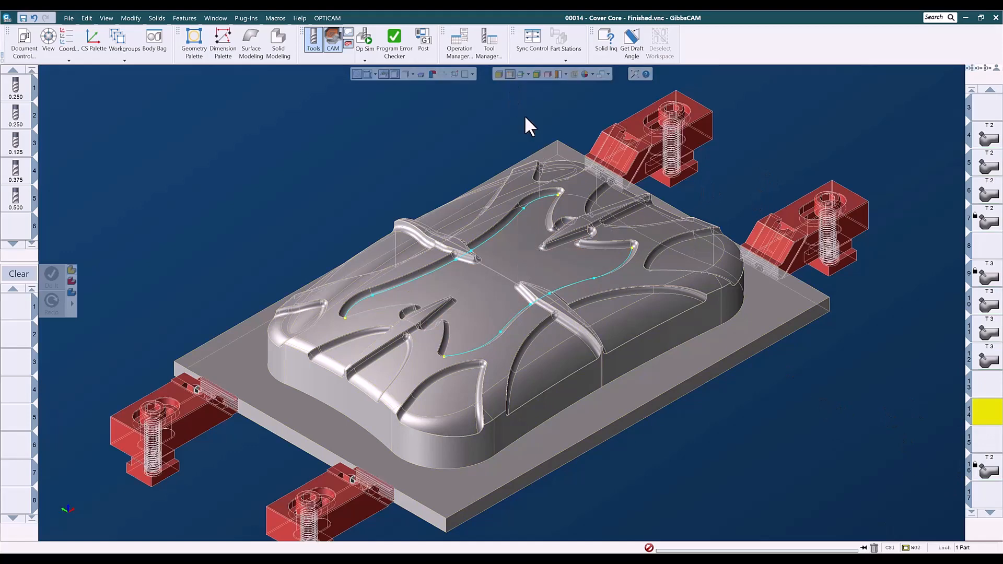
pyautogui.click(508, 73)
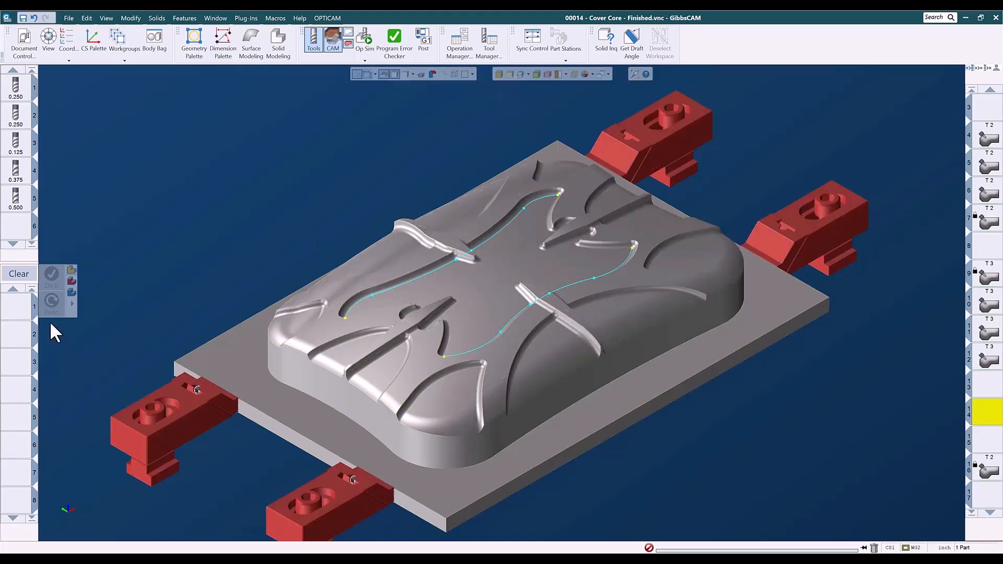
# Load the saved process list ADV 3D - N-Curve .25bm .02so from the 3-Axis 002 - Adv 3D folder
pyautogui.rightClick(21, 308)
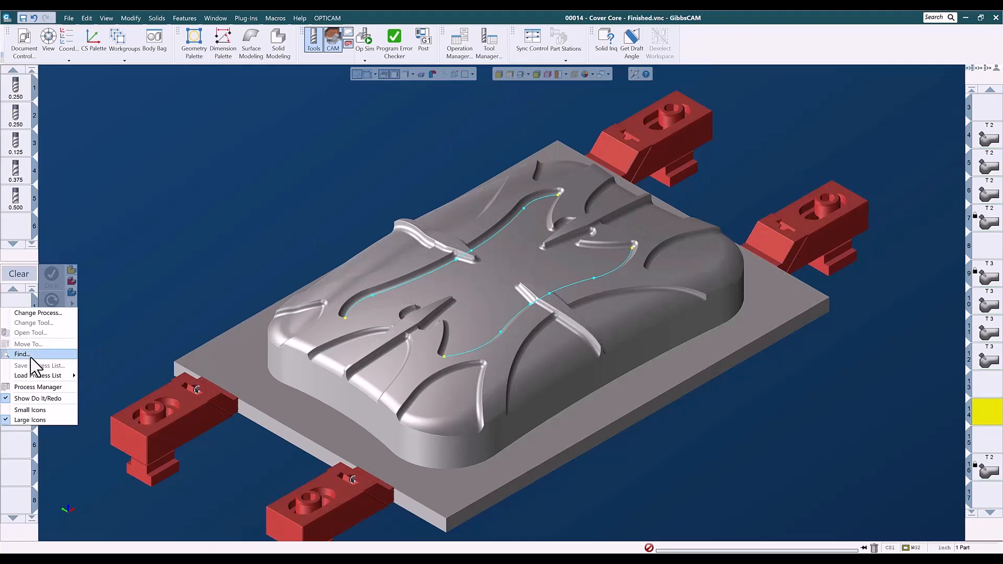
pyautogui.moveTo(39, 376)
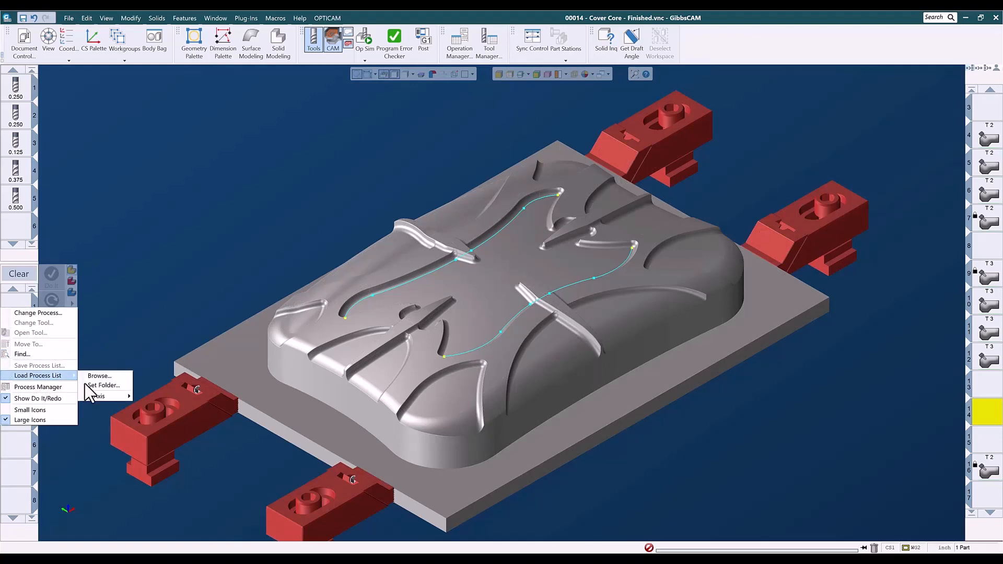
pyautogui.moveTo(92, 394)
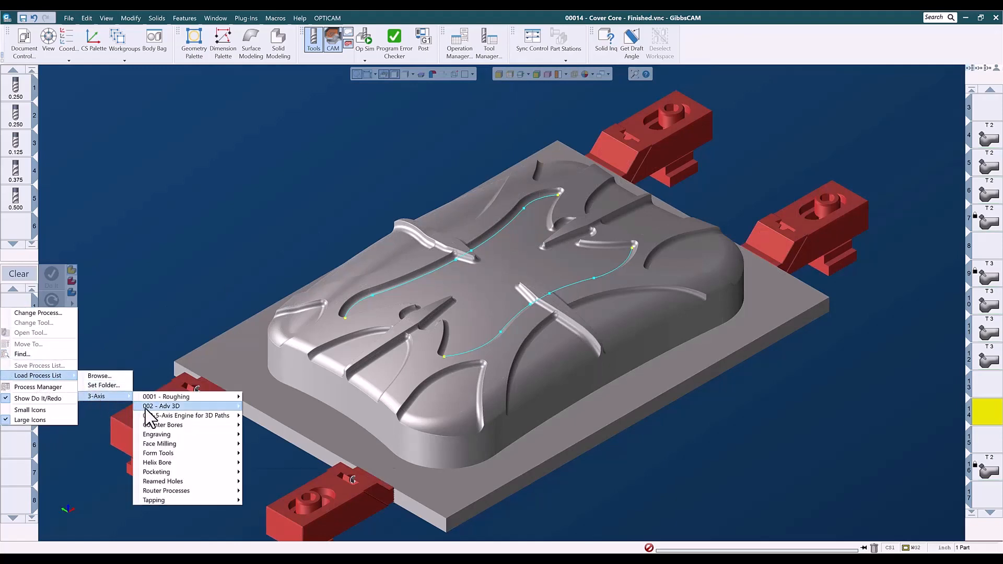
pyautogui.moveTo(150, 408)
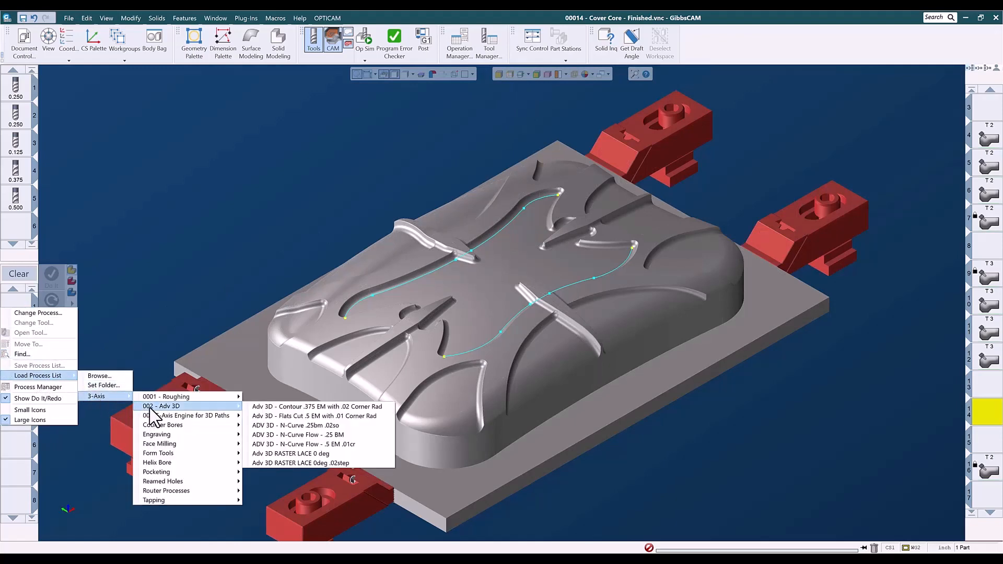
pyautogui.click(286, 425)
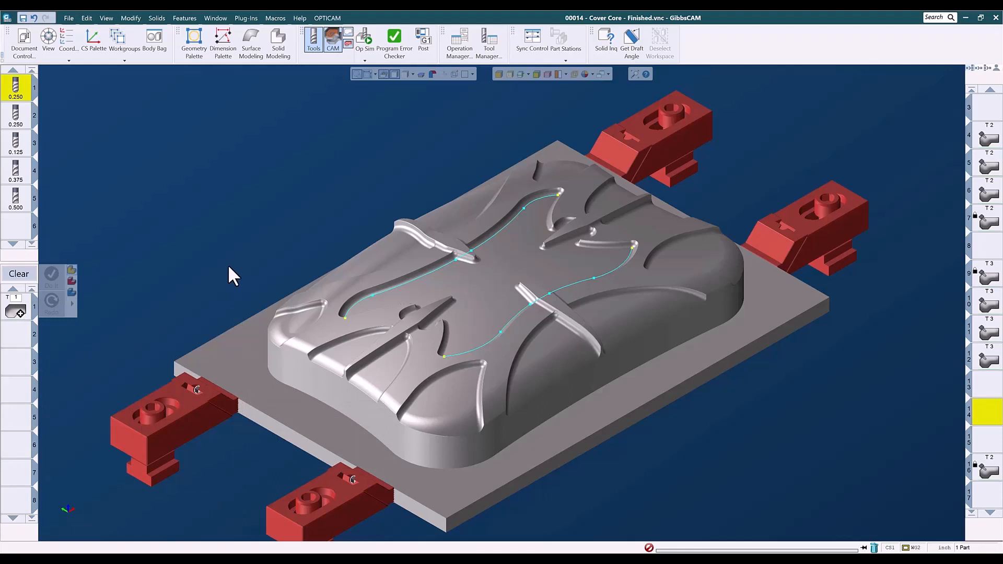
# Open the loaded N Curve Flow process and select both faces of the central recessed floor for machining
pyautogui.click(474, 290)
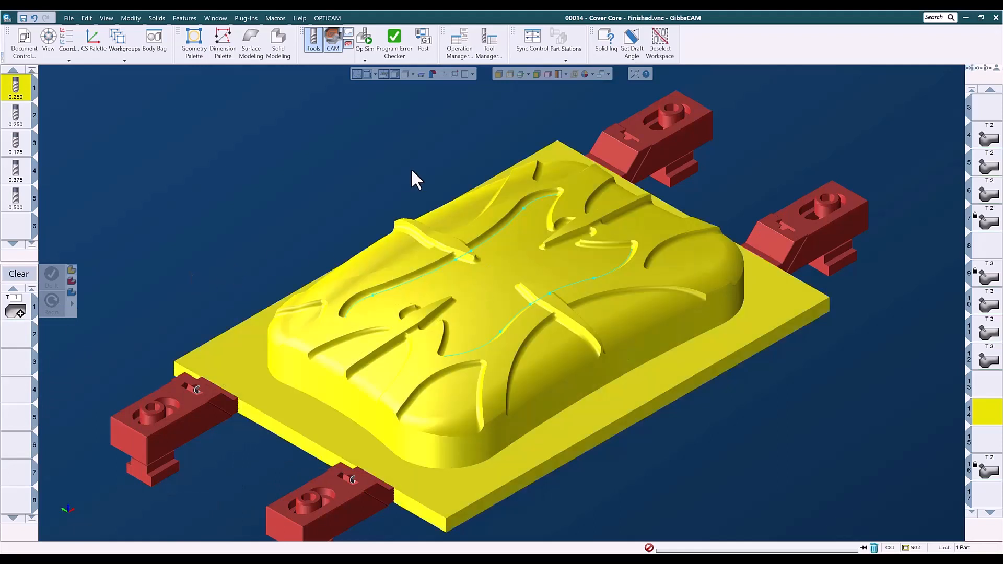
pyautogui.click(15, 309)
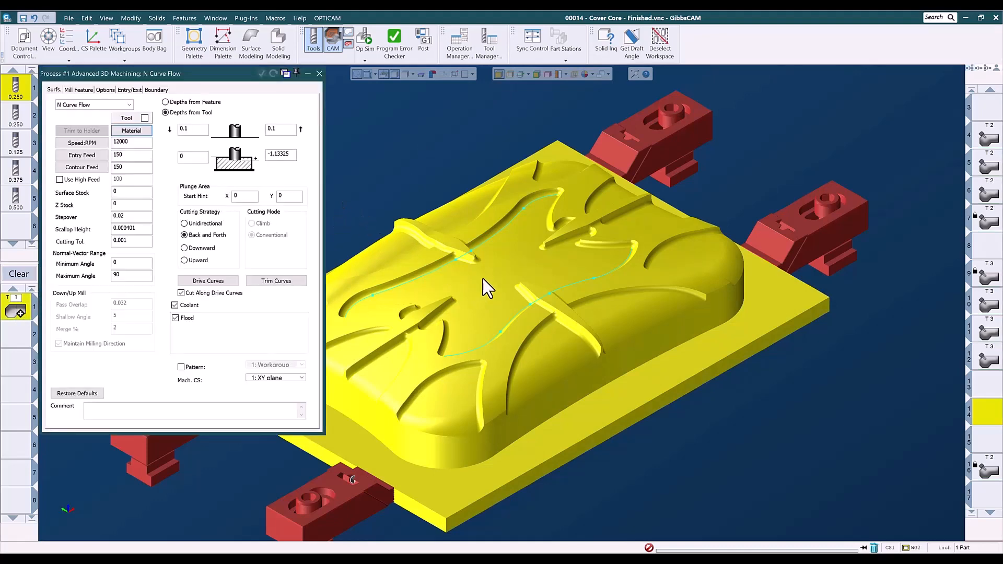
pyautogui.click(485, 281)
pyautogui.keyDown('shift'); pyautogui.click(492, 259); pyautogui.keyUp('shift')
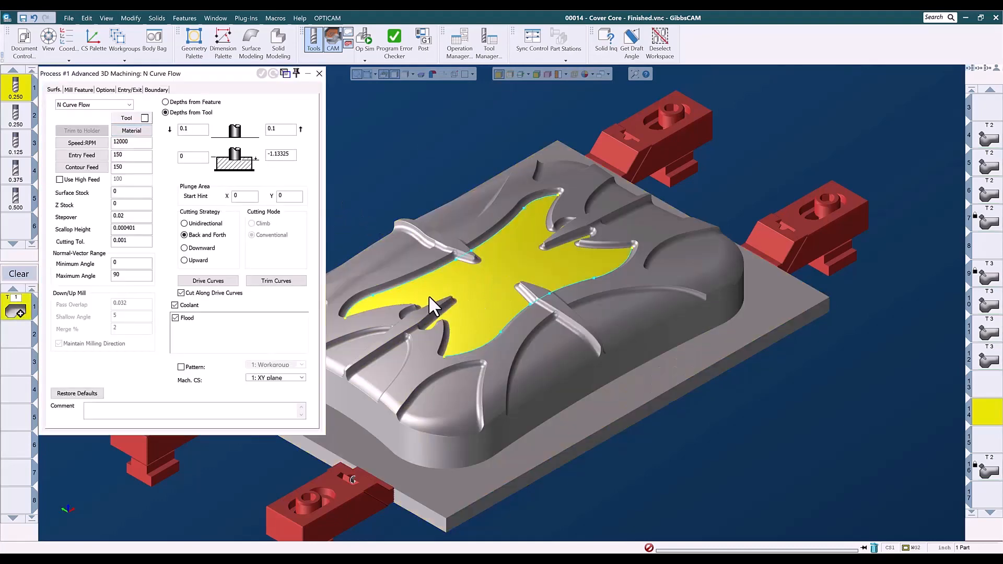
pyautogui.click(481, 279)
pyautogui.click(483, 278)
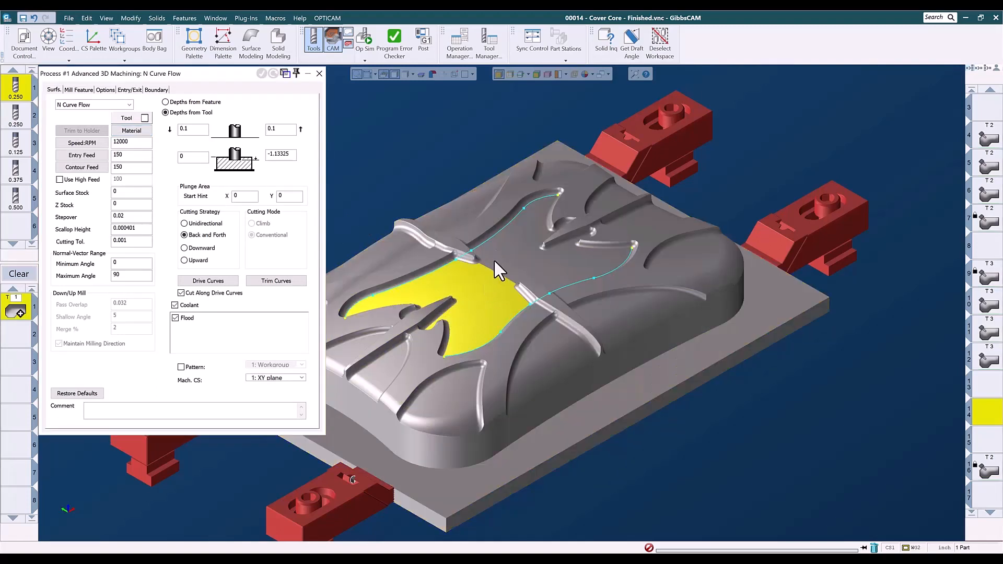
pyautogui.keyDown('shift'); pyautogui.click(492, 259); pyautogui.keyUp('shift')
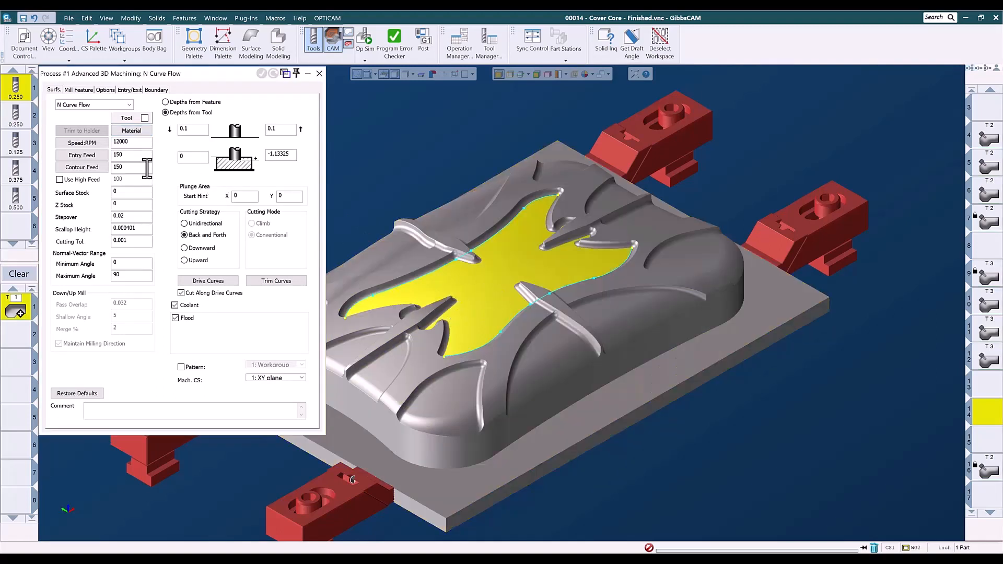
# Assign the two long edge curves of the central floor as drive curves and generate the N Curve Flow toolpath
pyautogui.click(201, 279)
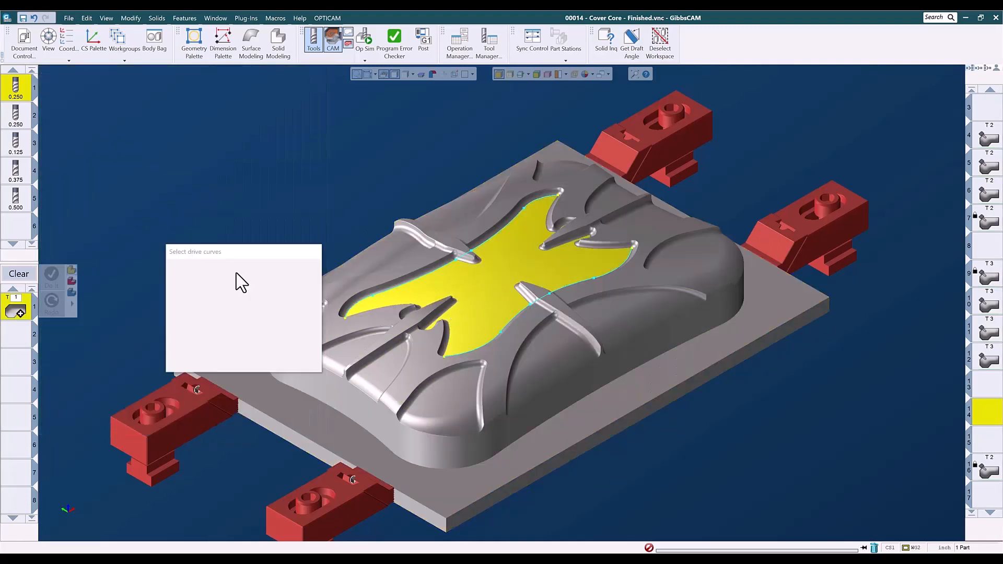
pyautogui.doubleClick(427, 272)
pyautogui.click(486, 348)
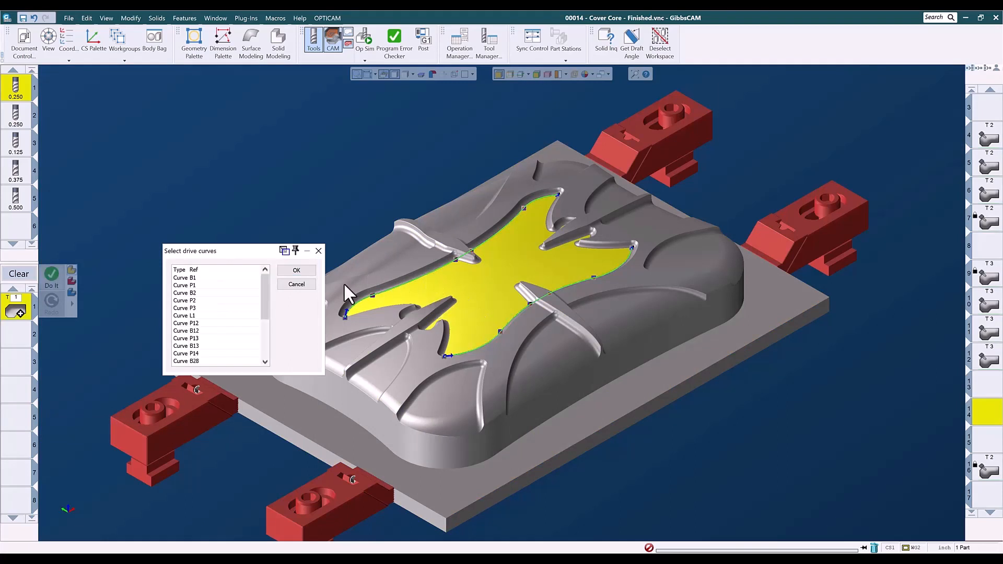
pyautogui.click(309, 273)
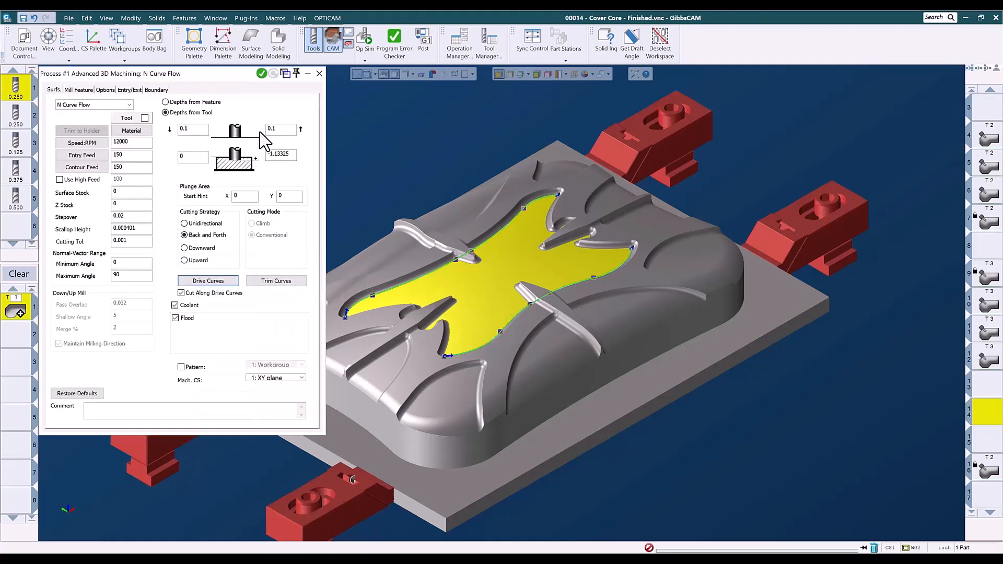
pyautogui.click(262, 74)
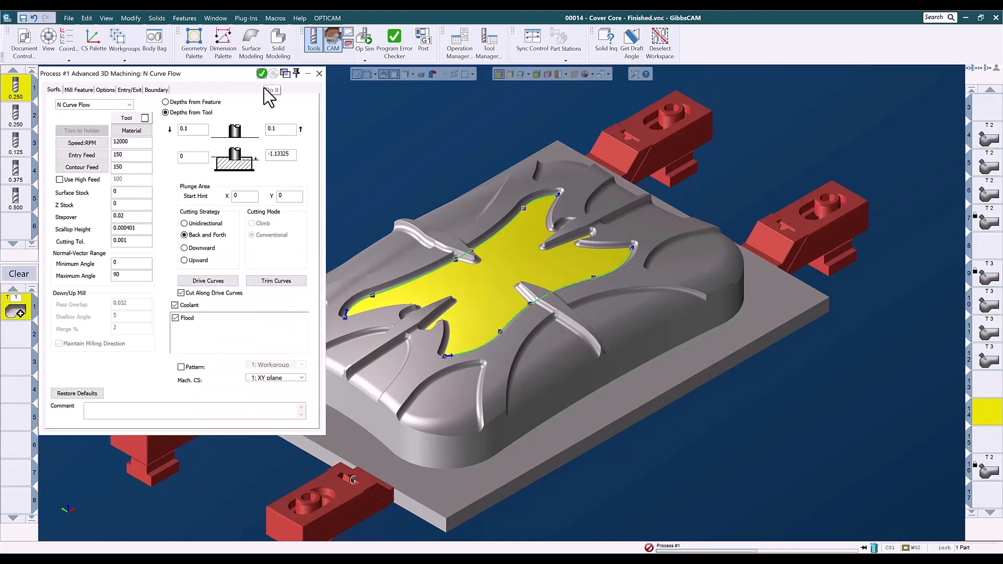
pyautogui.click(319, 73)
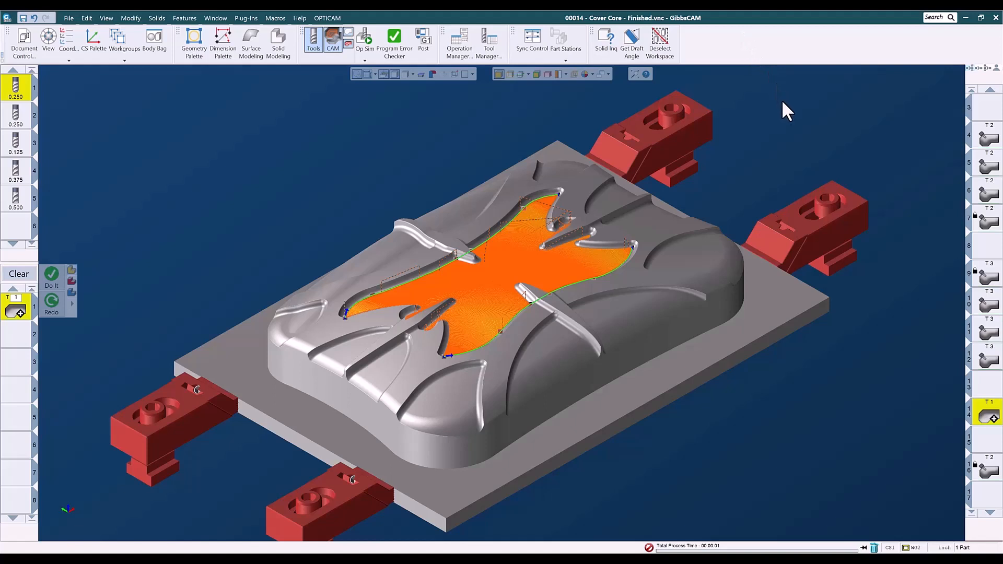
pyautogui.scroll(2, 782, 107)
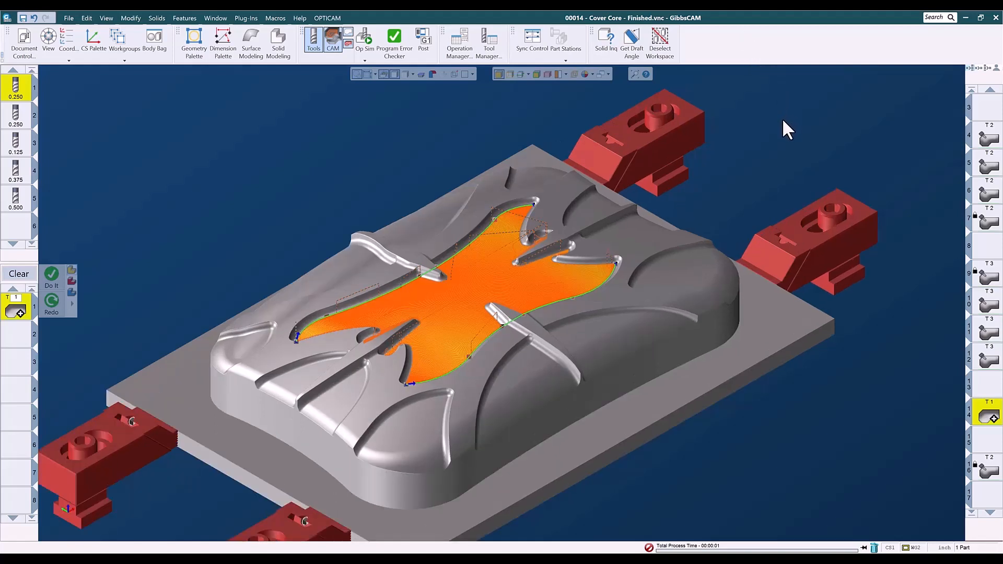
pyautogui.scroll(-2, 782, 119)
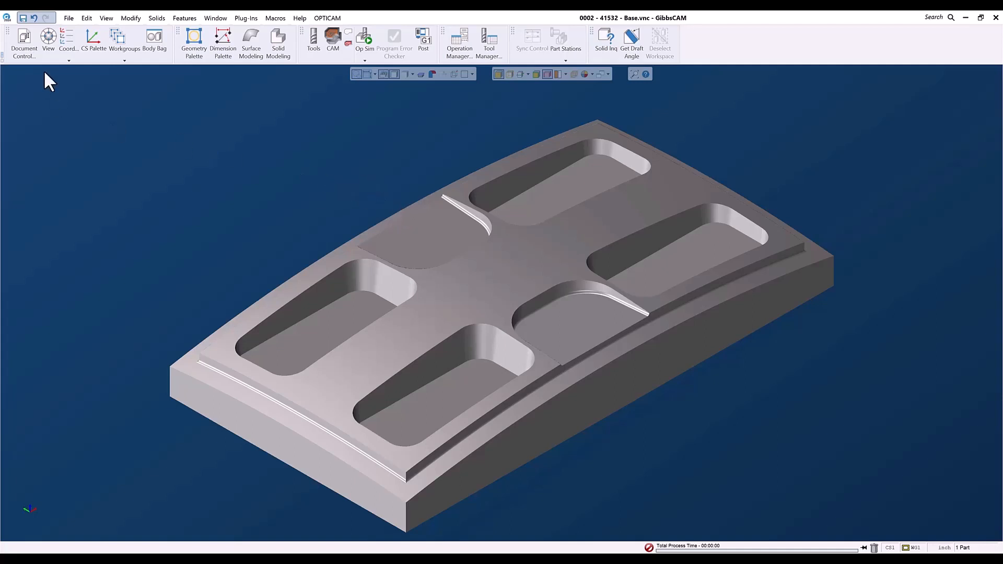
# Review the machine, material and stock settings of the 0002 - 41532 - Base.vnc part
pyautogui.click(21, 44)
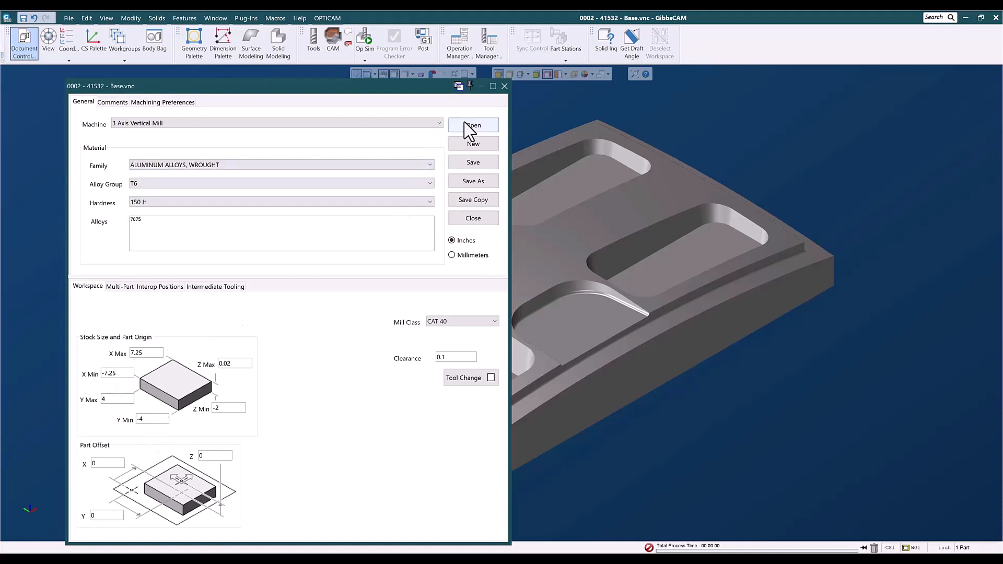
pyautogui.click(504, 86)
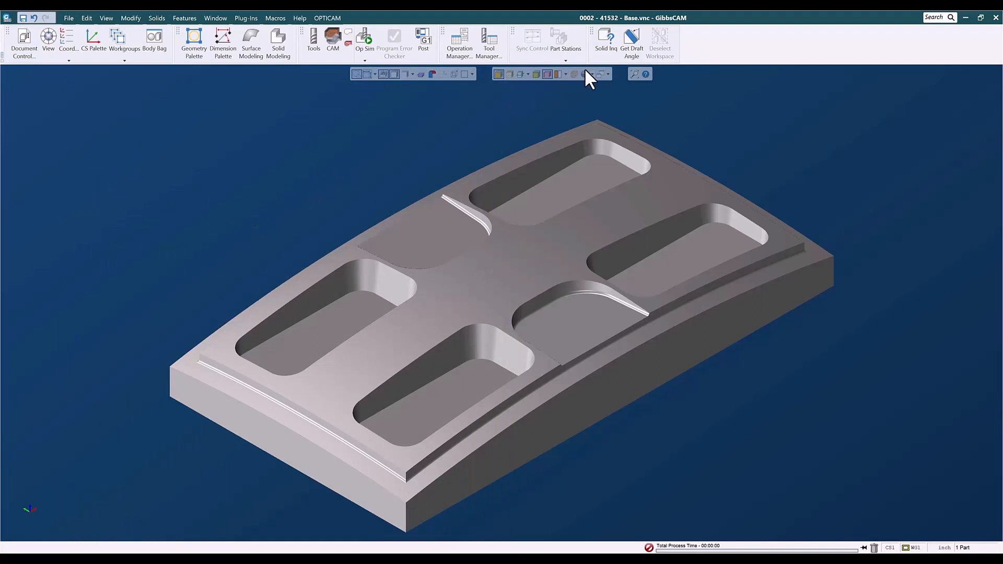
# Inspect the floor faces of the base's pockets and shallow side recess with Solid Inquiry and Get Draft Angle
pyautogui.click(607, 47)
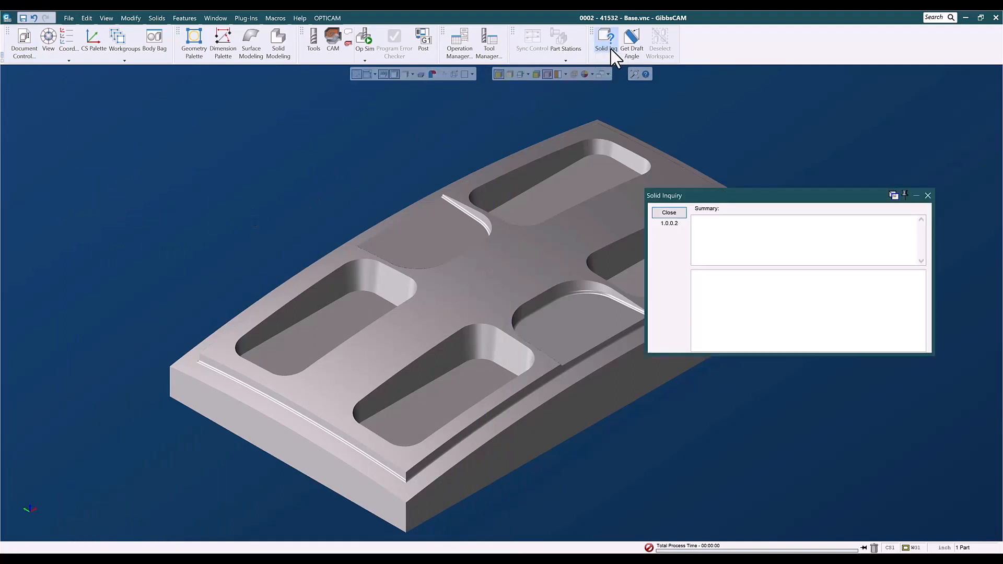
pyautogui.click(631, 46)
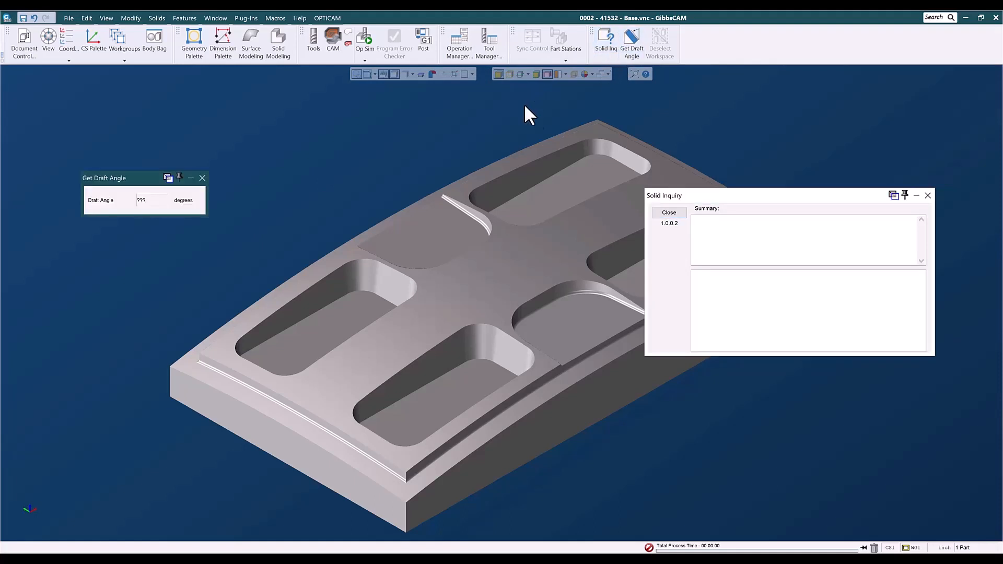
pyautogui.moveTo(722, 199); pyautogui.dragTo(761, 335)
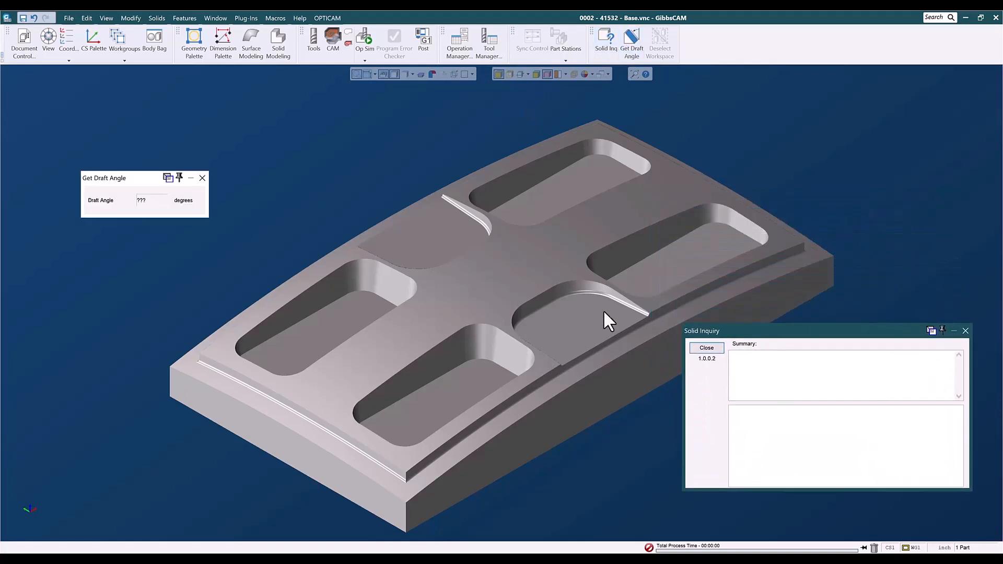
pyautogui.moveTo(117, 184); pyautogui.dragTo(117, 187)
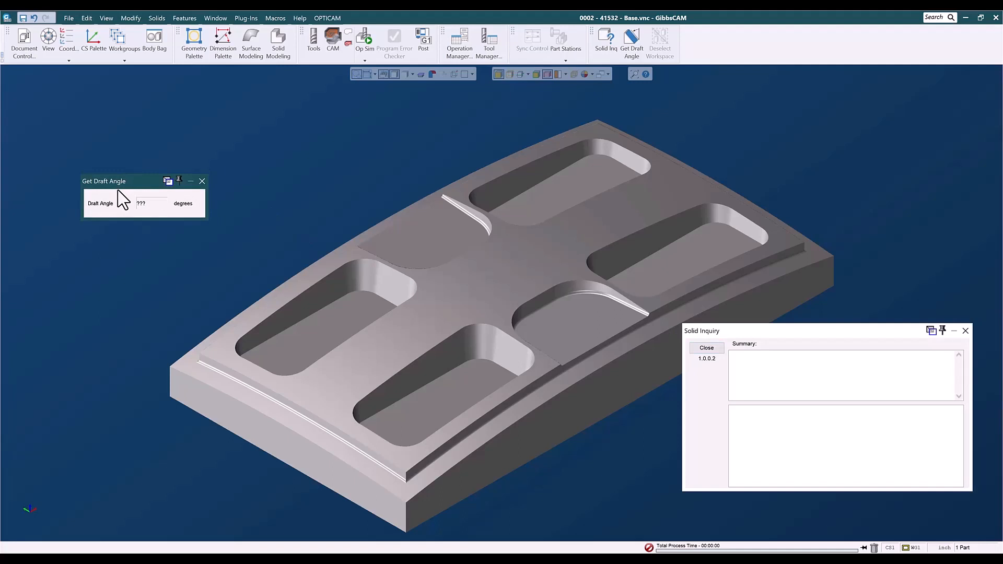
pyautogui.click(314, 331)
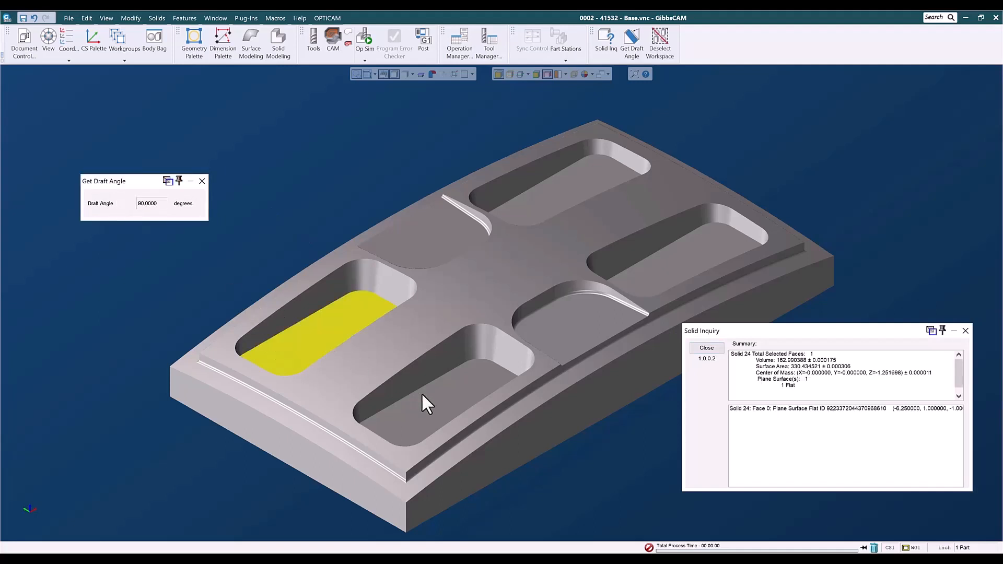
pyautogui.click(438, 409)
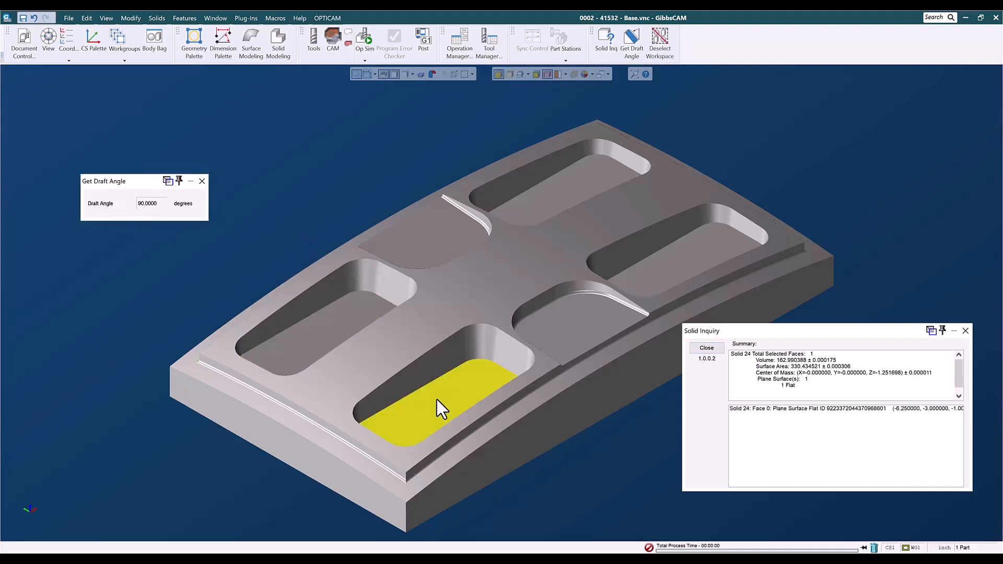
pyautogui.click(653, 272)
pyautogui.click(433, 244)
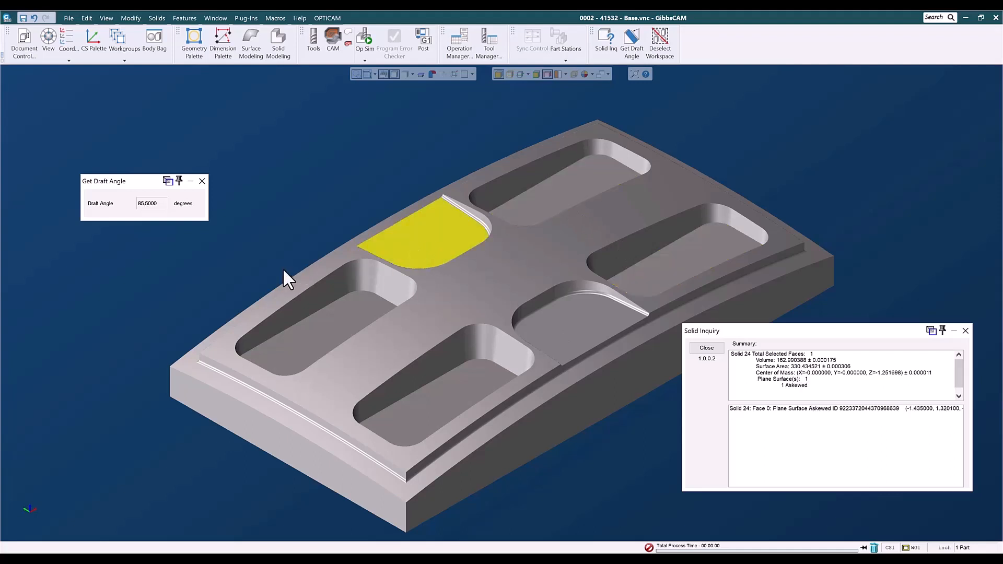
# Inspect the floors of both side recesses and the long, end and corner walls of the front pockets with Solid Inquiry and Get Draft Angle
pyautogui.click(573, 331)
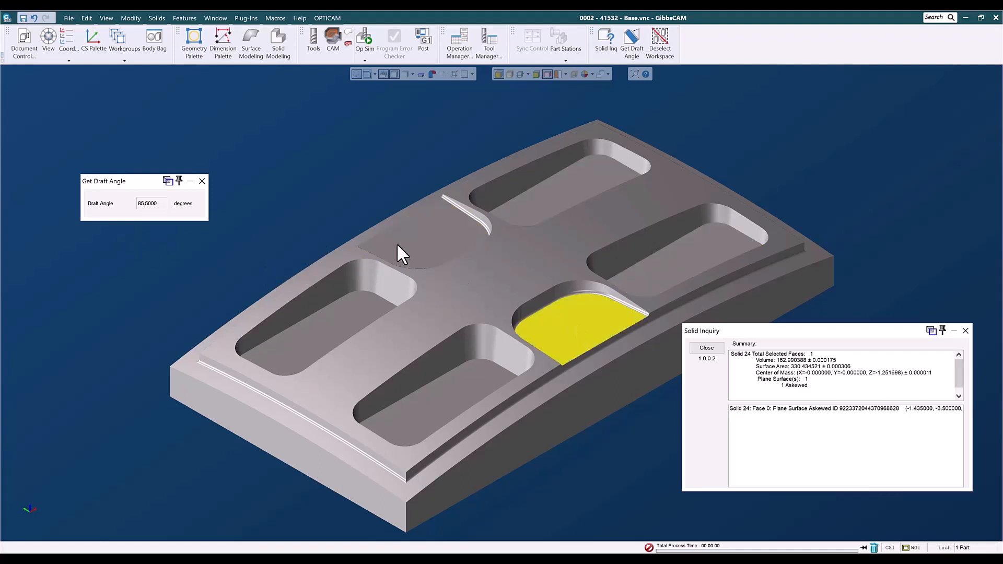
pyautogui.click(409, 236)
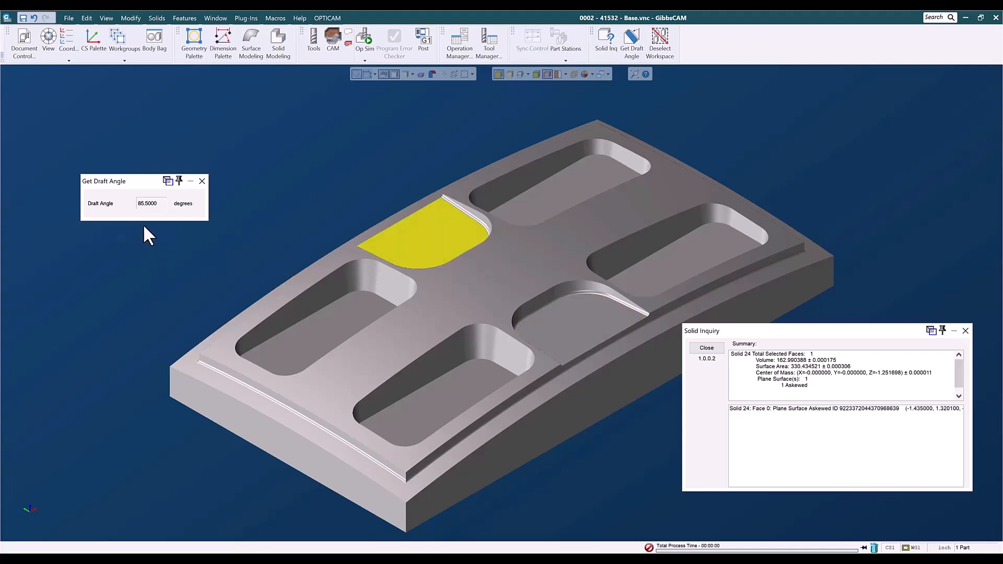
pyautogui.click(296, 312)
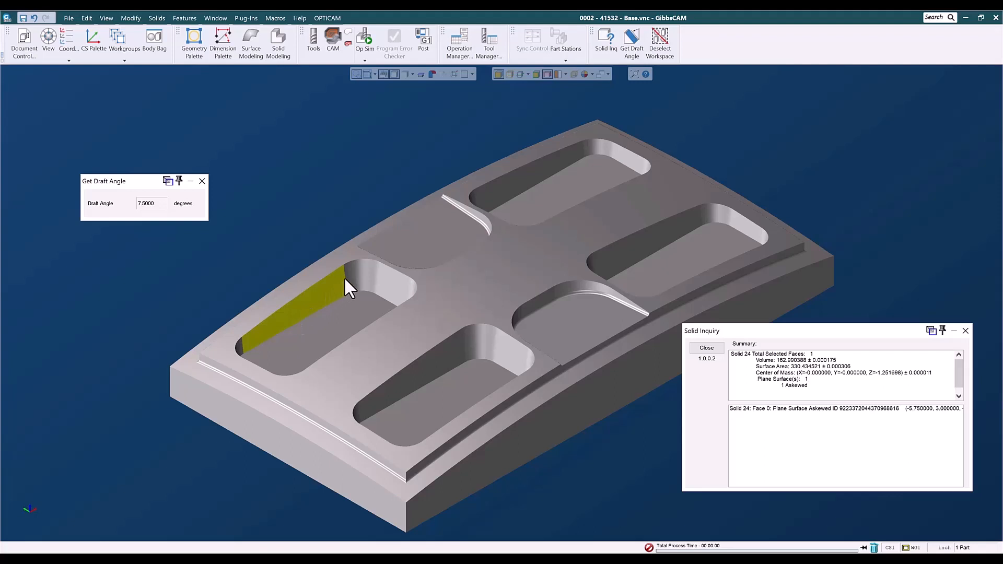
pyautogui.click(358, 275)
pyautogui.click(378, 277)
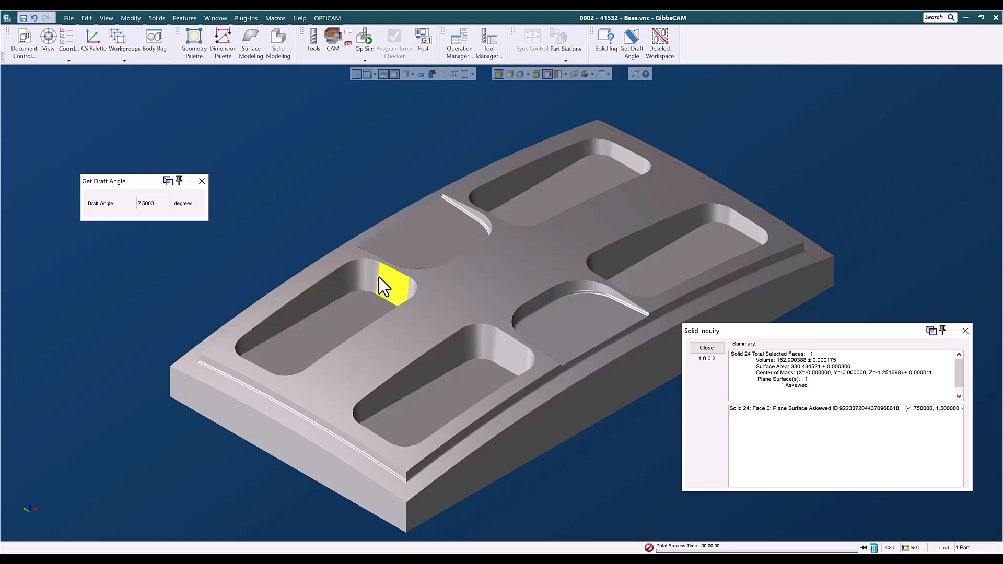
pyautogui.click(437, 355)
pyautogui.click(494, 345)
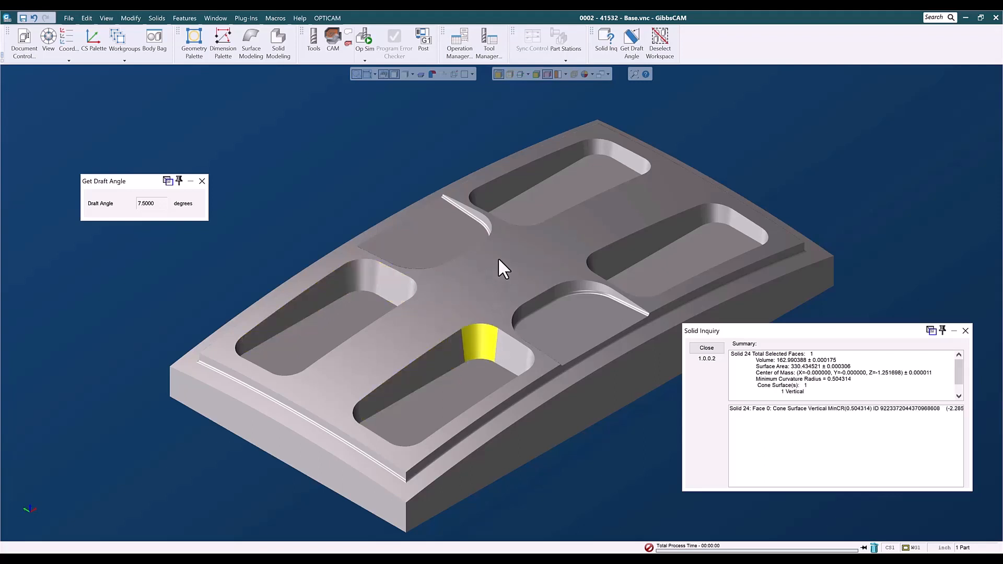
# Check the draft angle and surface type of the straight and curved walls in both side recesses
pyautogui.click(469, 207)
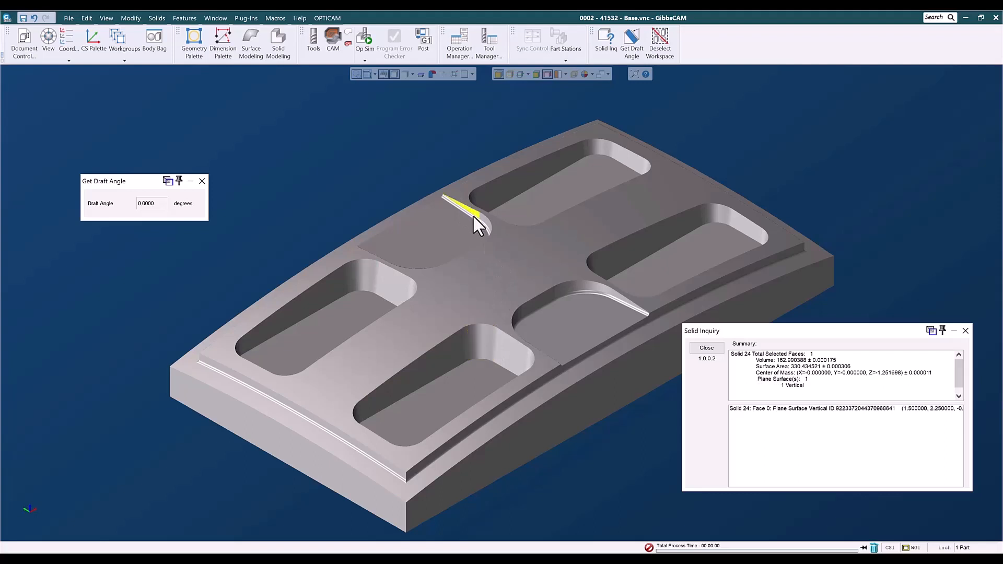
pyautogui.click(482, 226)
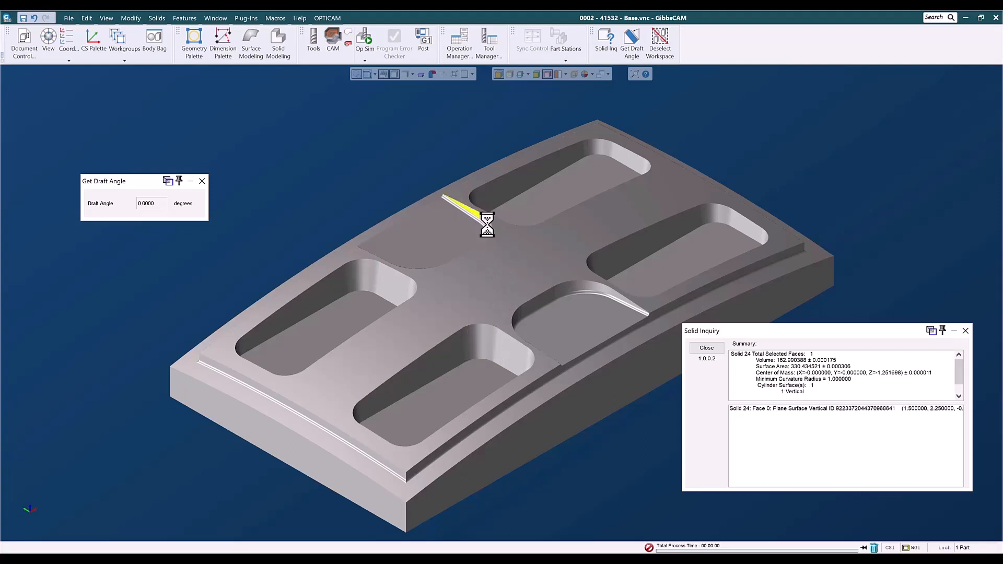
pyautogui.click(552, 294)
pyautogui.click(576, 286)
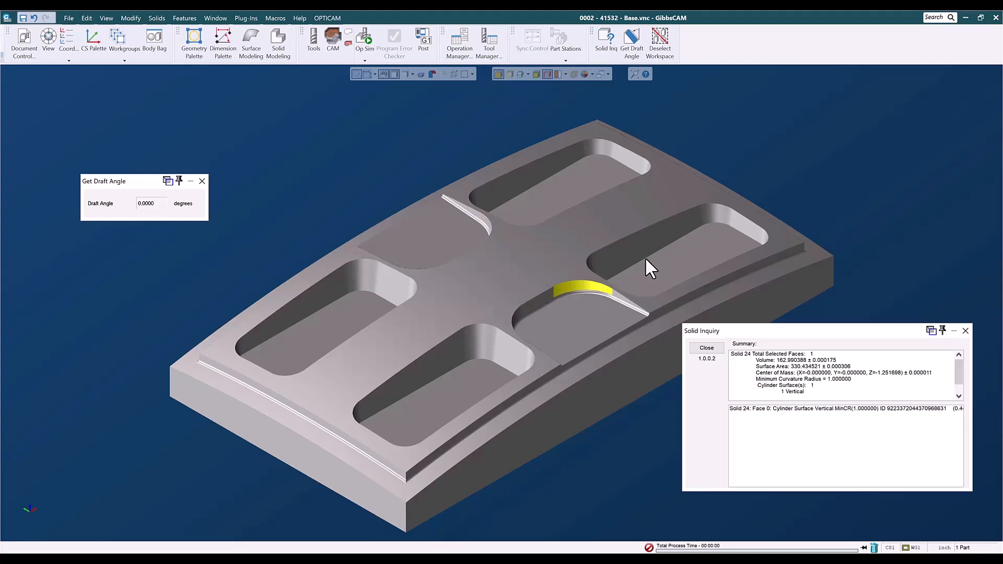
# Compare the draft of a rear pocket's floor and long wall with the side recesses' floor and straight walls
pyautogui.click(660, 268)
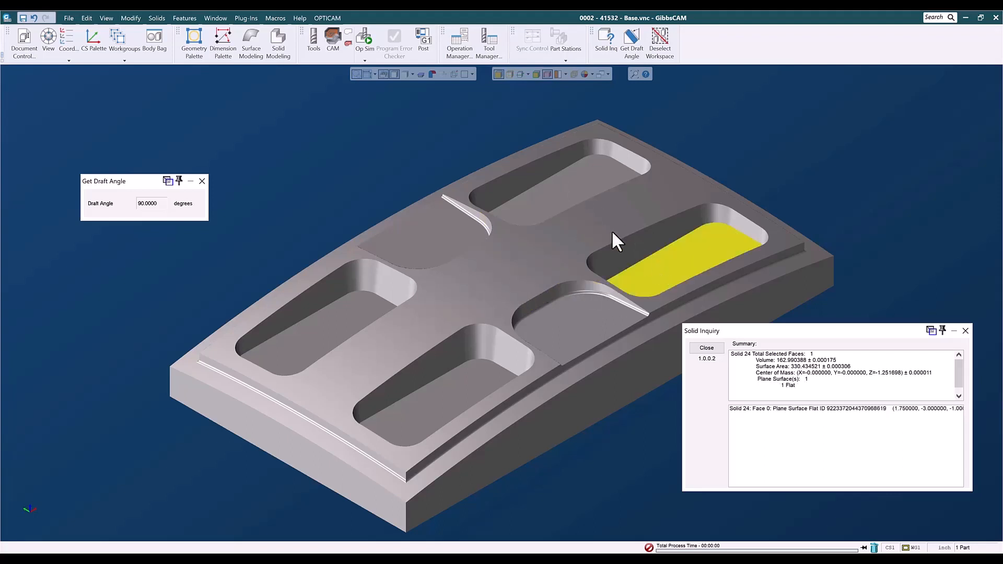
pyautogui.click(571, 192)
pyautogui.click(593, 252)
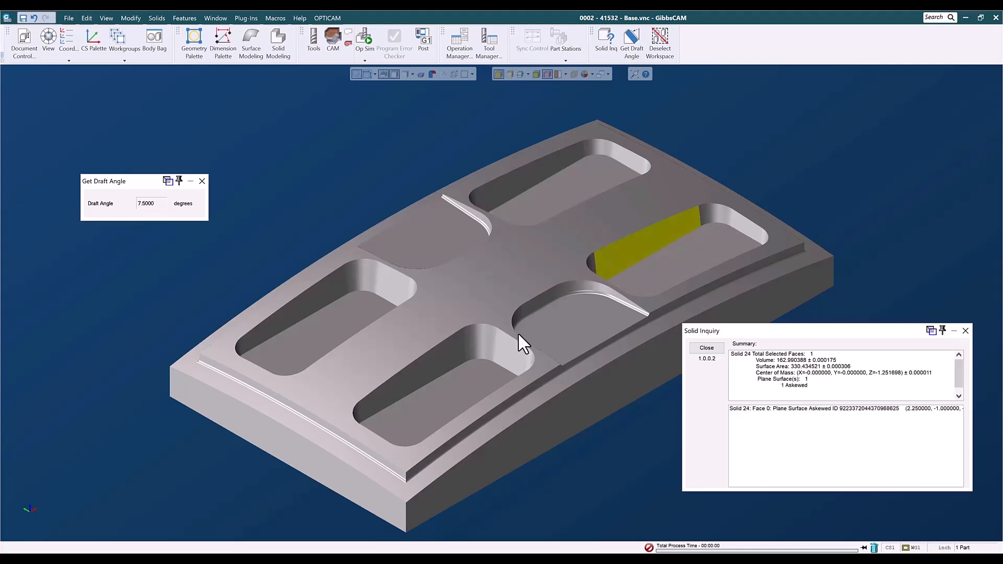
pyautogui.click(550, 317)
pyautogui.click(429, 232)
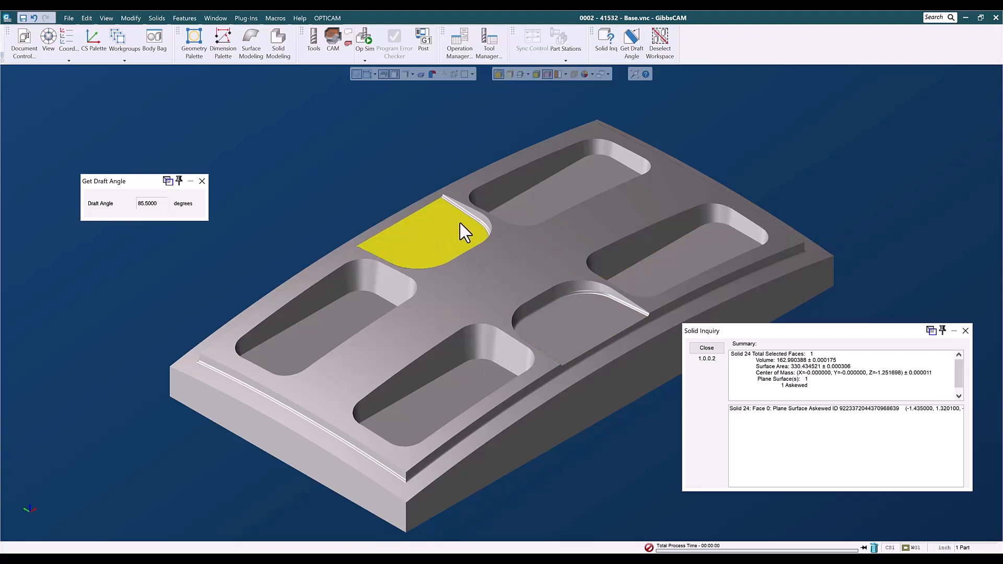
pyautogui.click(479, 219)
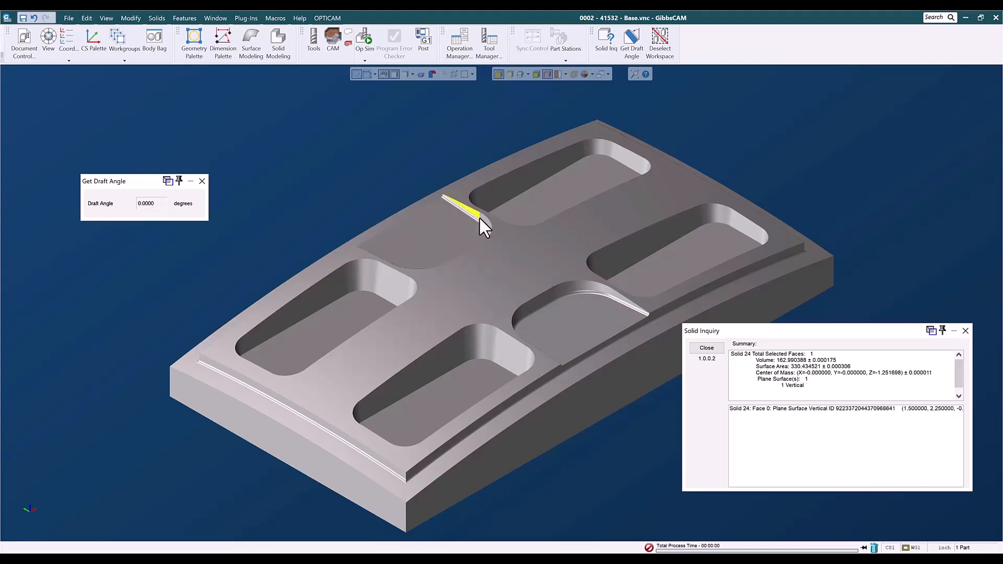
pyautogui.click(541, 299)
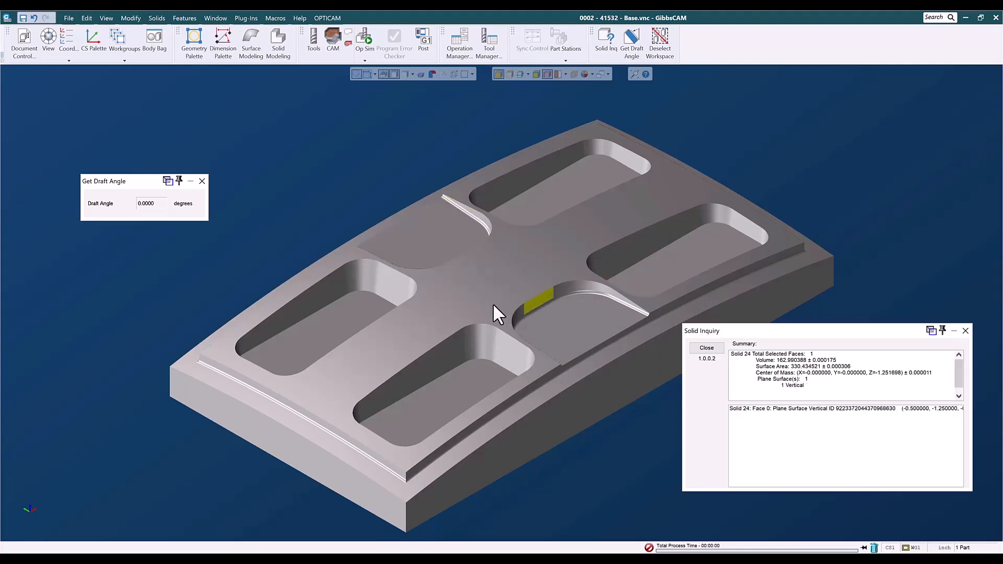
# Compare the minimum curvature radius of a pocket corner and a side recess corner in Solid Inquiry, closing both inquiry dialogs
pyautogui.click(966, 330)
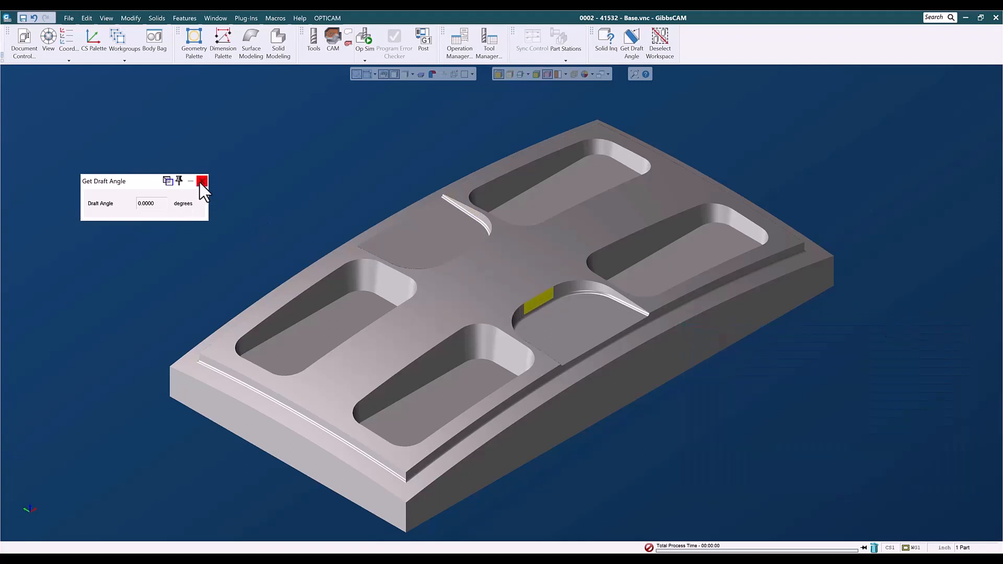
pyautogui.click(606, 42)
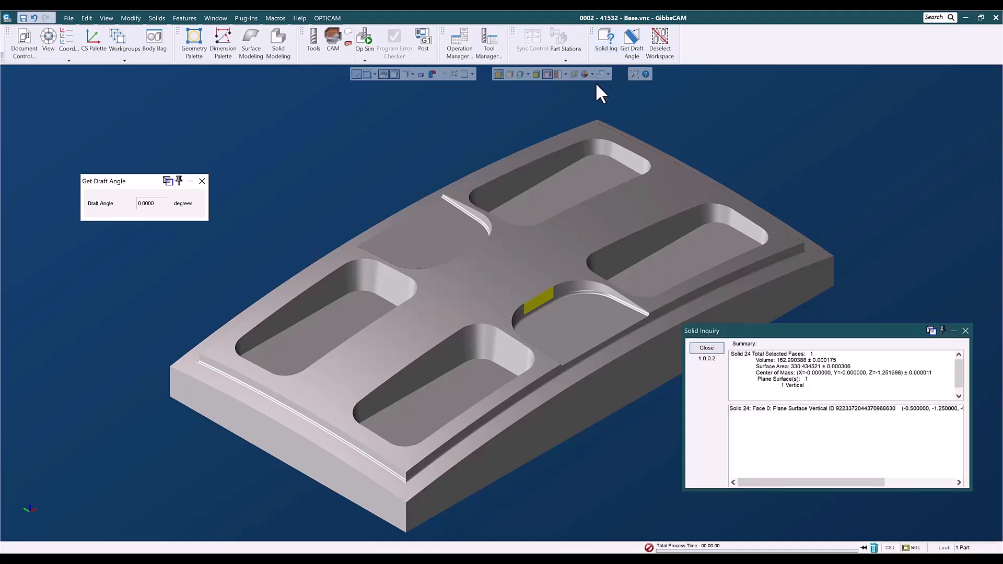
pyautogui.click(202, 181)
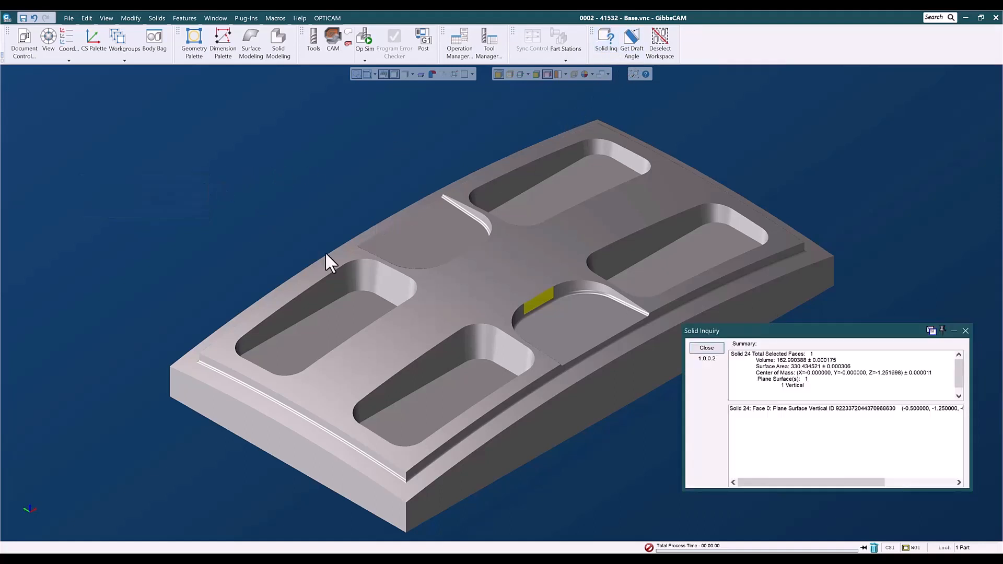
pyautogui.click(349, 277)
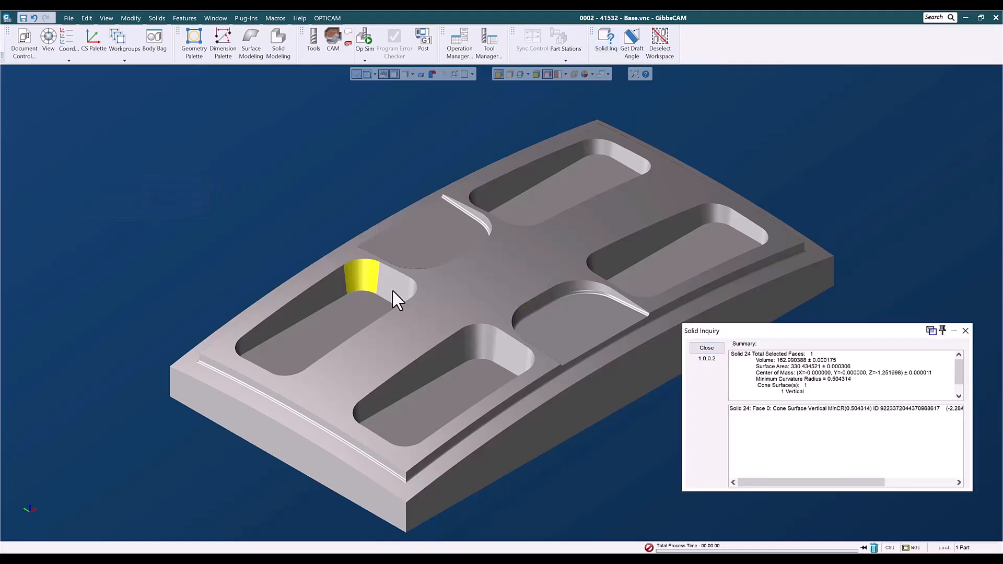
pyautogui.click(579, 293)
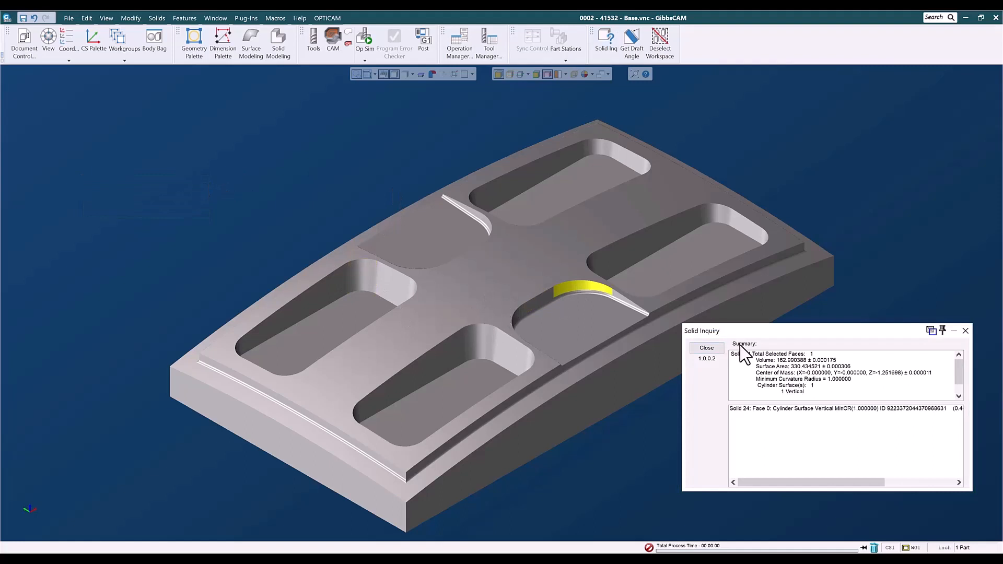
pyautogui.click(362, 276)
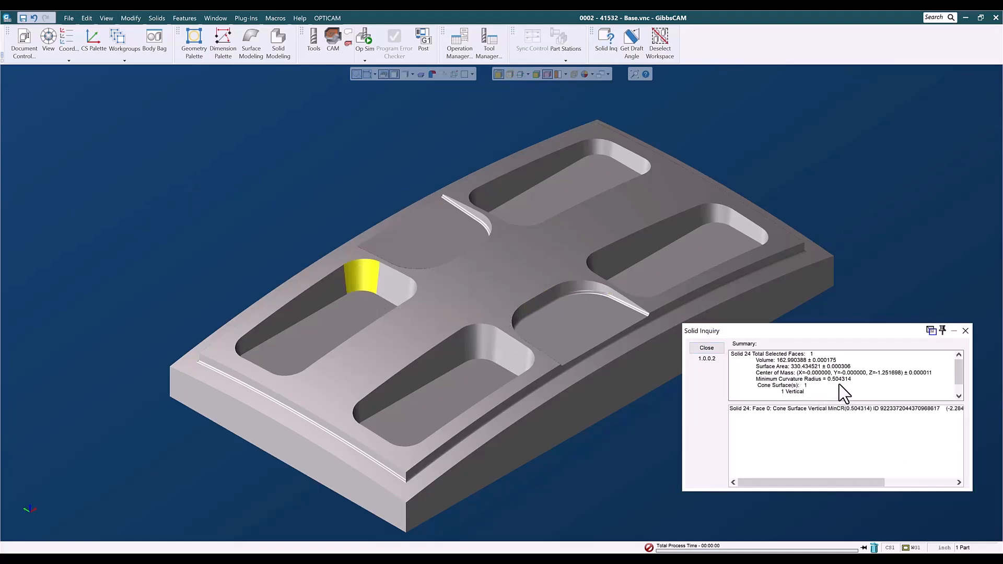
pyautogui.click(965, 331)
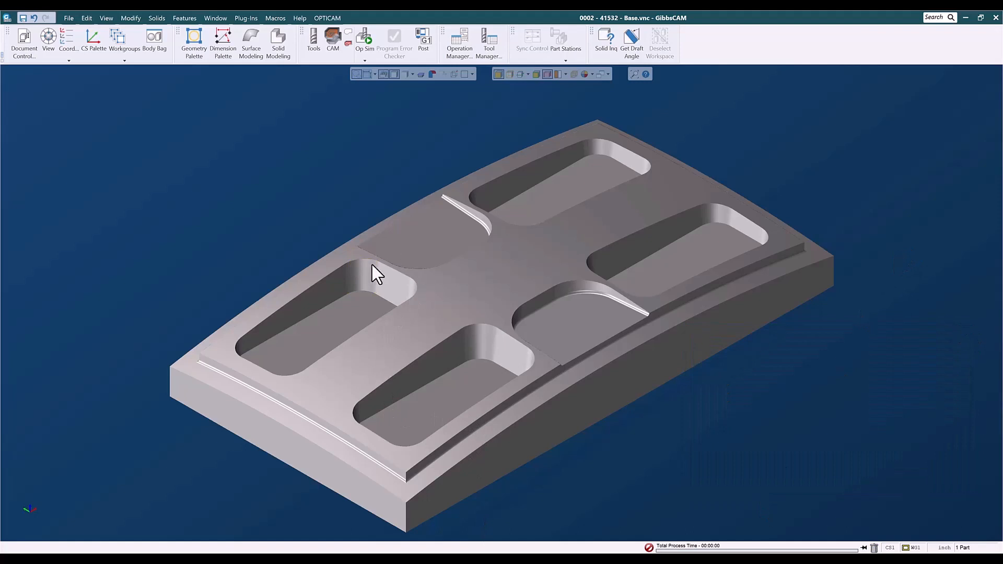
# Show the tool and CAM machining lists, load the saved 3D Finishing List tools and deselect them
pyautogui.click(313, 45)
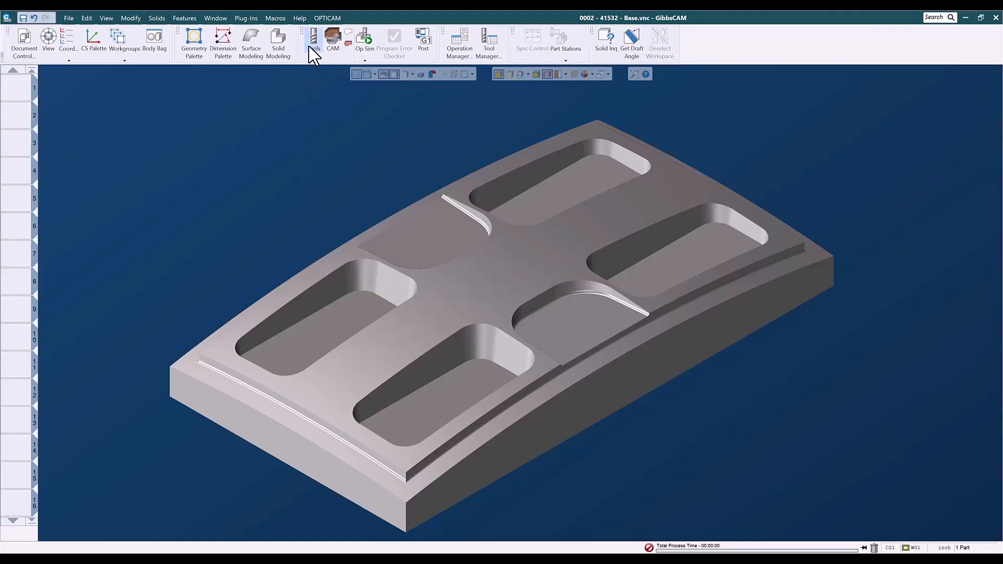
pyautogui.click(333, 40)
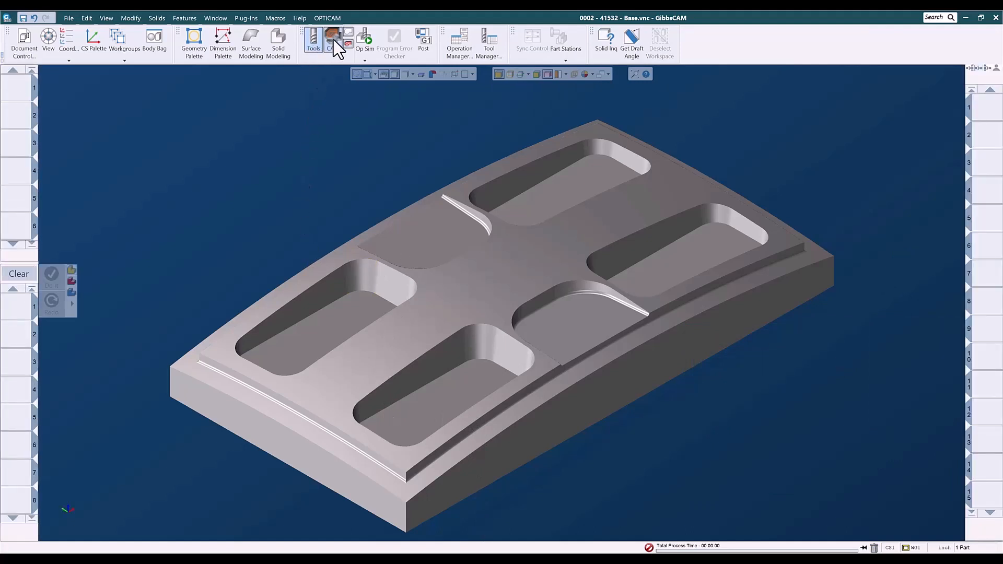
pyautogui.rightClick(14, 88)
pyautogui.moveTo(21, 134)
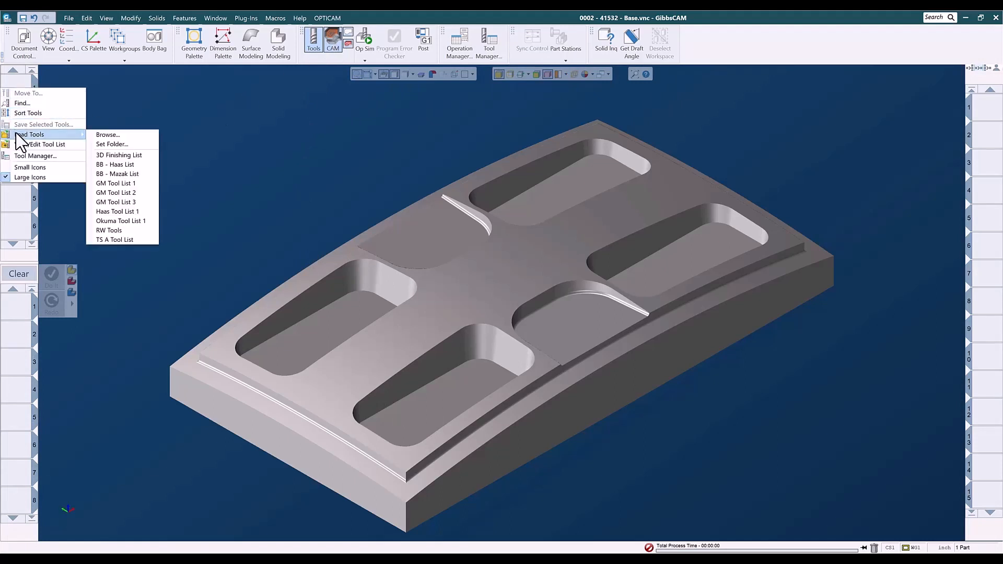
pyautogui.click(116, 156)
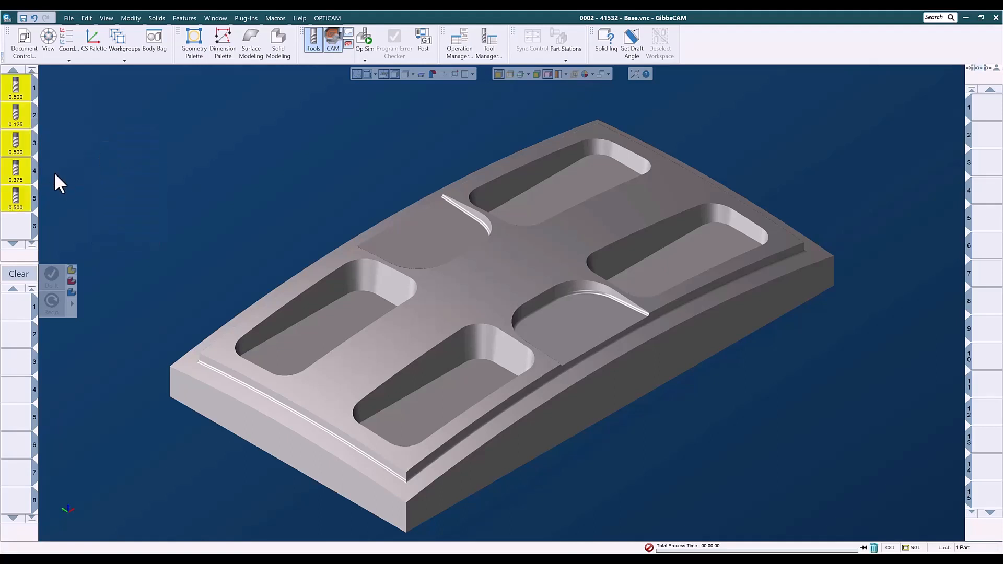
pyautogui.click(20, 232)
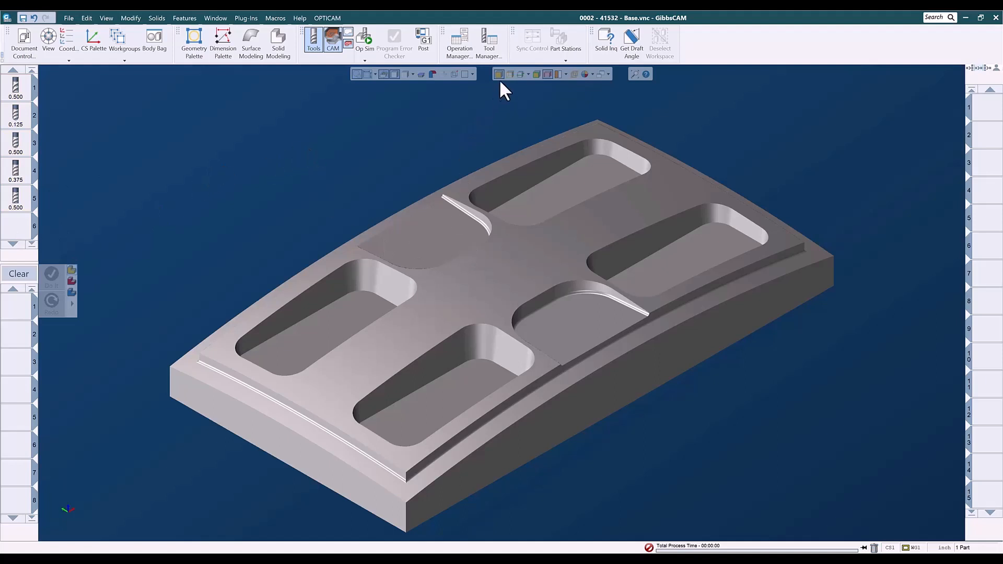
# Select the whole base body, load the 3-Axis roughing process VM - 3D - .Sr .04su, and generate its toolpath
pyautogui.click(498, 253)
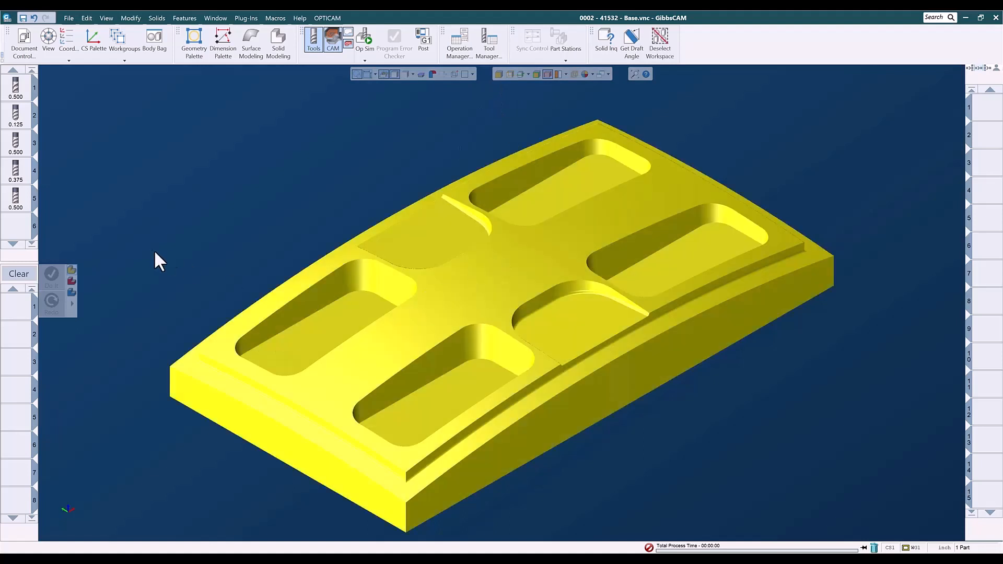
pyautogui.rightClick(16, 304)
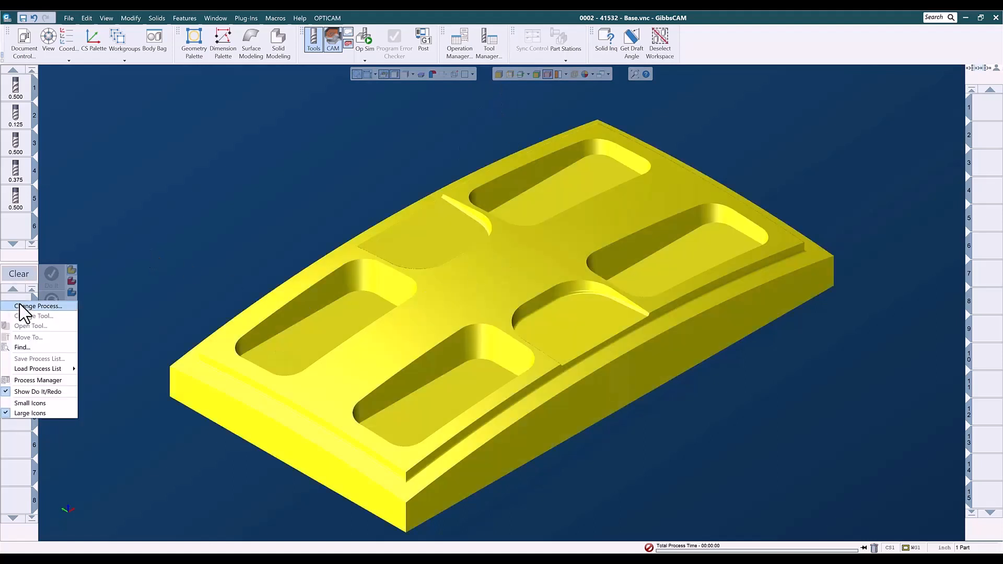
pyautogui.moveTo(32, 368)
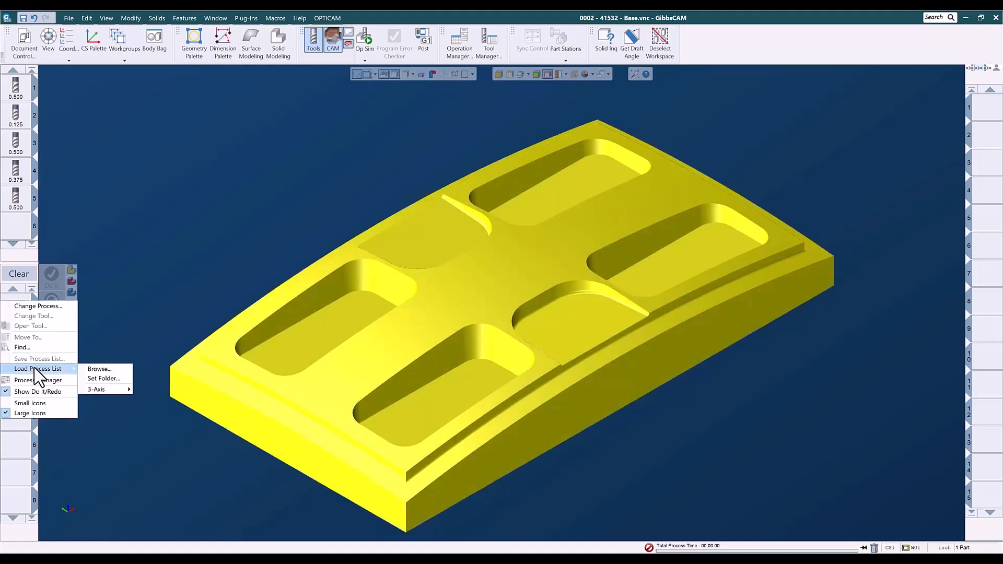
pyautogui.moveTo(95, 389)
pyautogui.moveTo(168, 392)
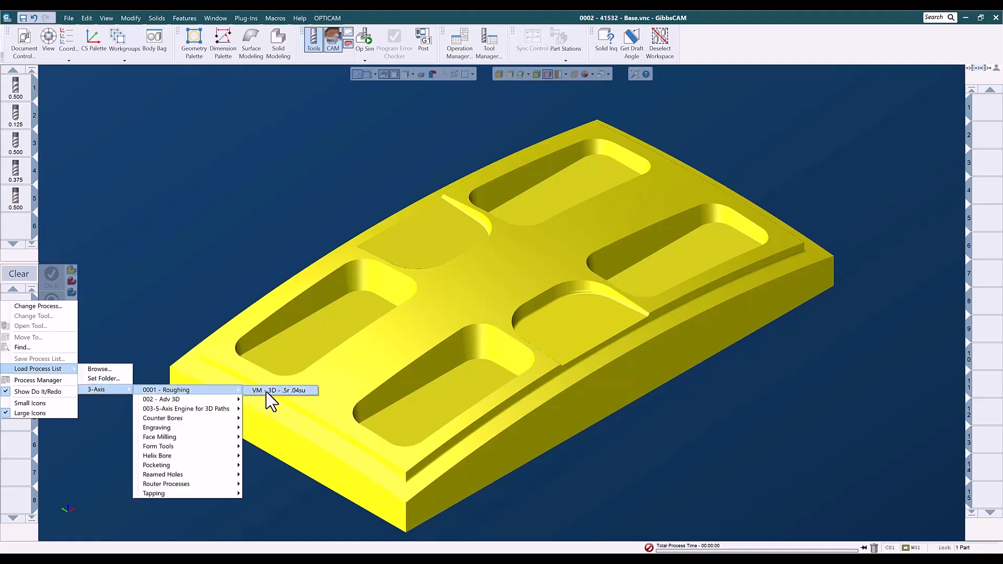
pyautogui.click(293, 391)
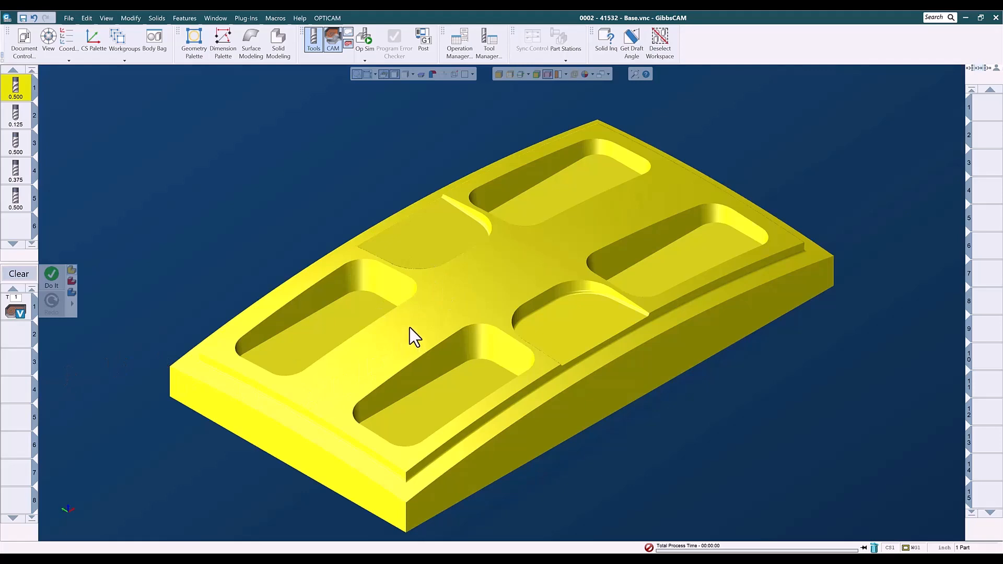
pyautogui.click(51, 278)
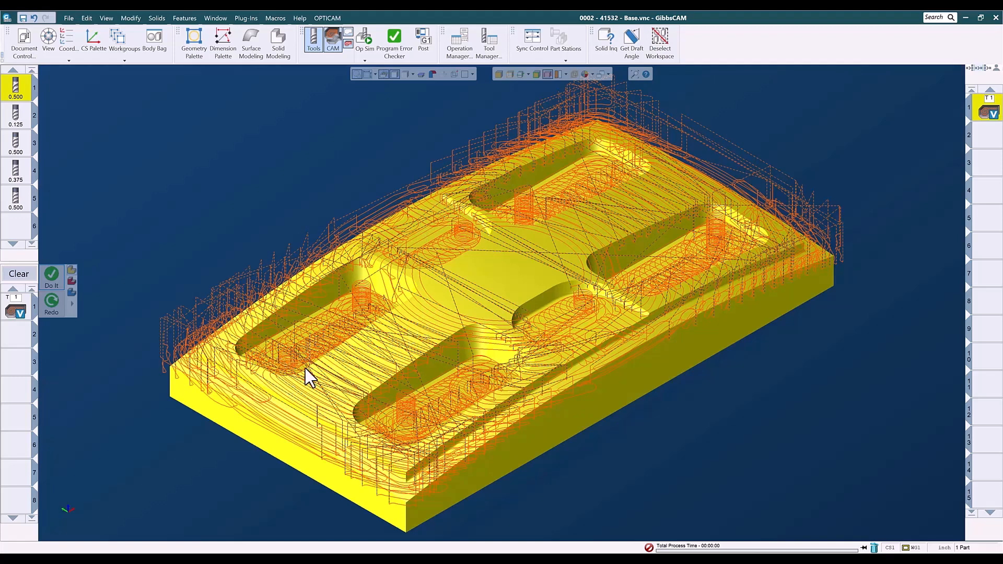
# Set operation position 2 as the next slot, deselect the body and tool, and clear the process list
pyautogui.click(986, 146)
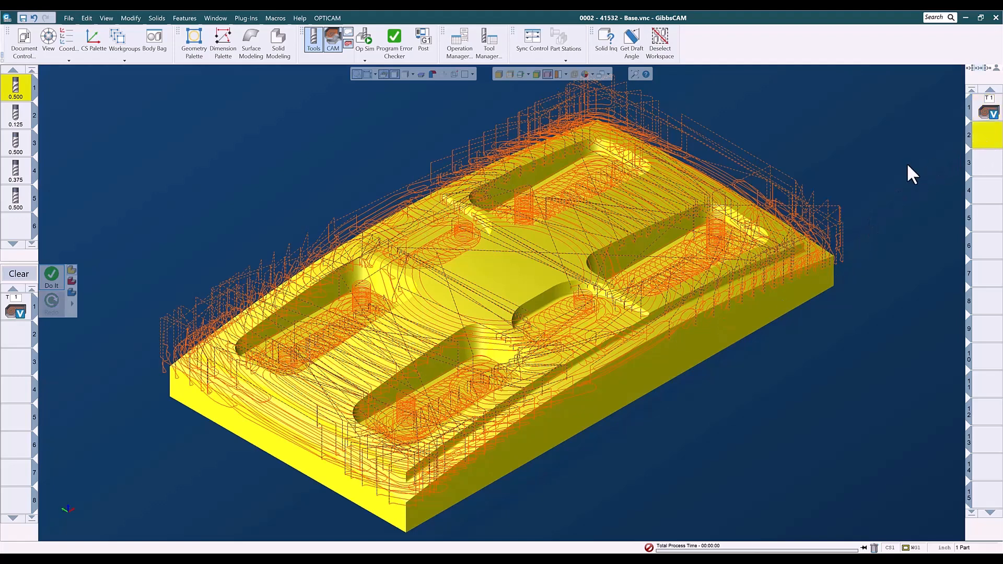
pyautogui.click(822, 160)
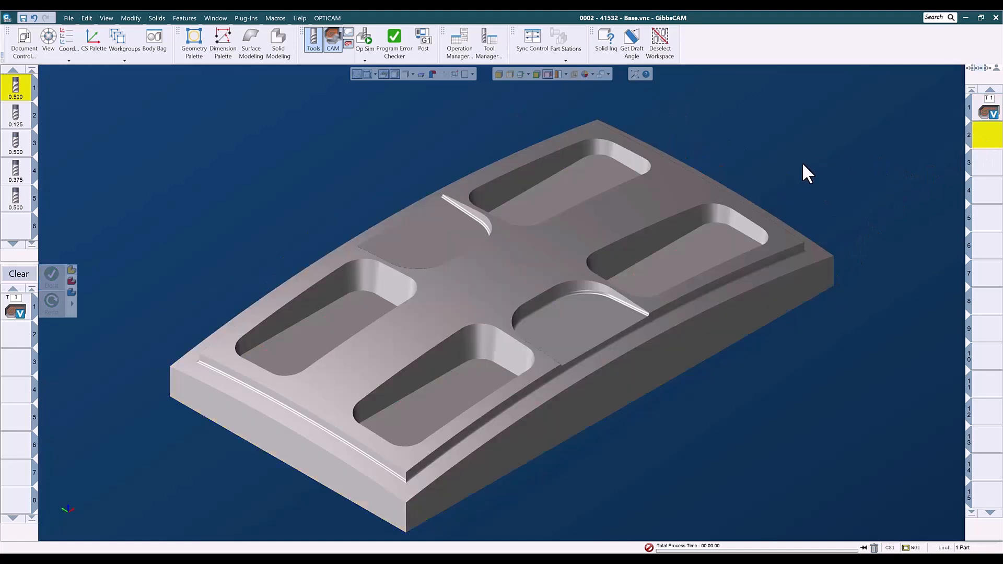
pyautogui.click(24, 275)
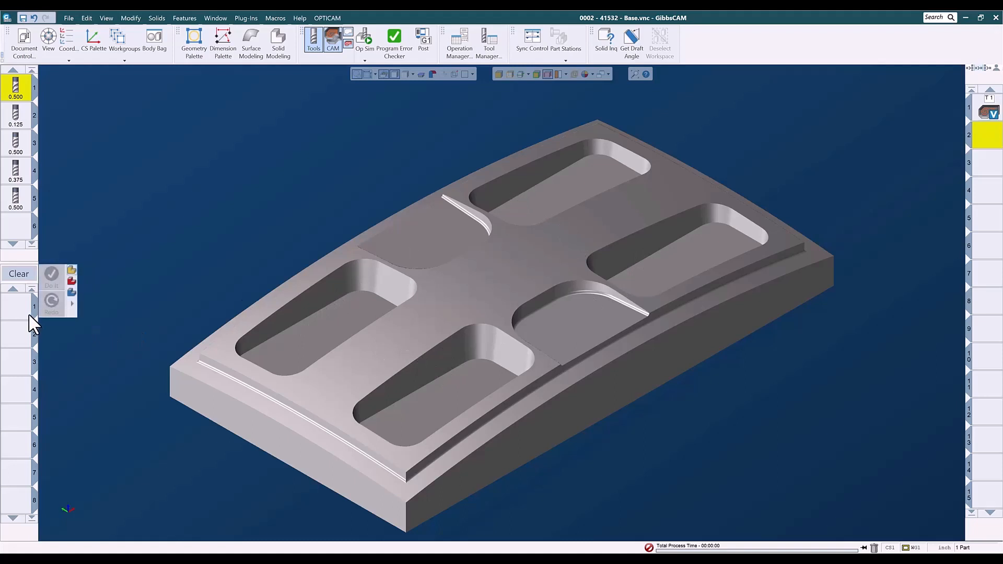
pyautogui.click(14, 235)
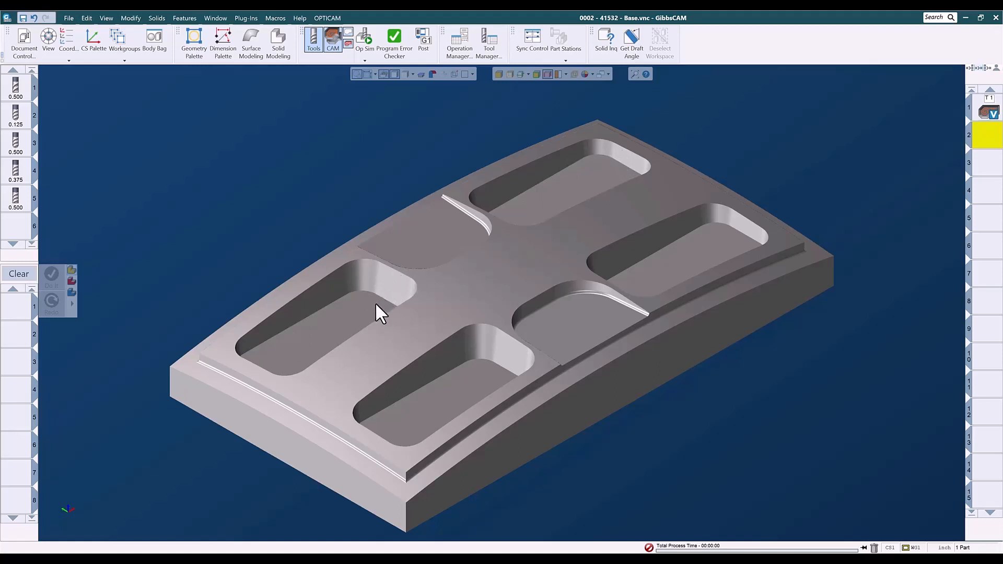
# Load the saved 3-Axis process 3AX - Surf - Morph 2 Surfaces and open its 5-Axis surface path parameters
pyautogui.rightClick(23, 312)
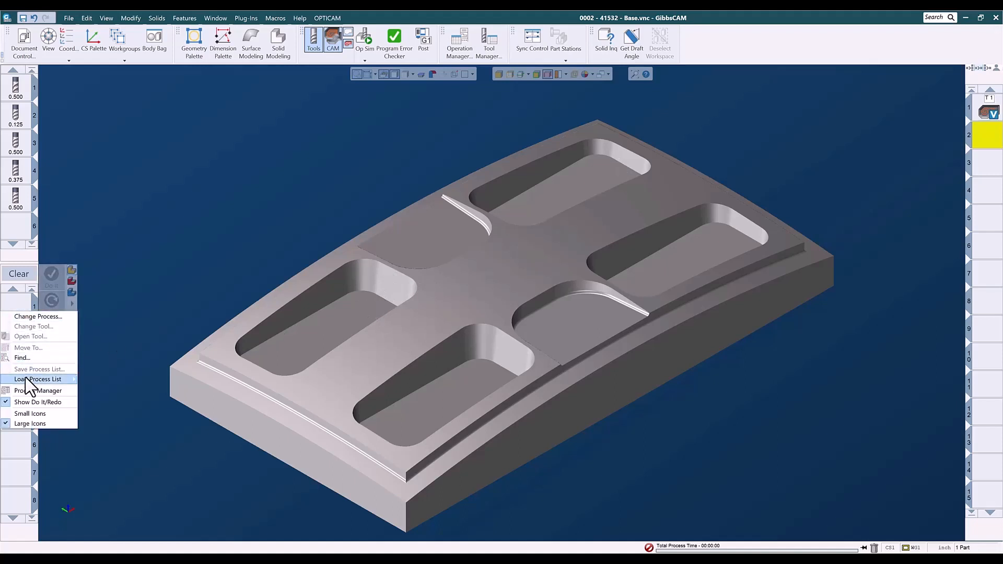
pyautogui.moveTo(27, 380)
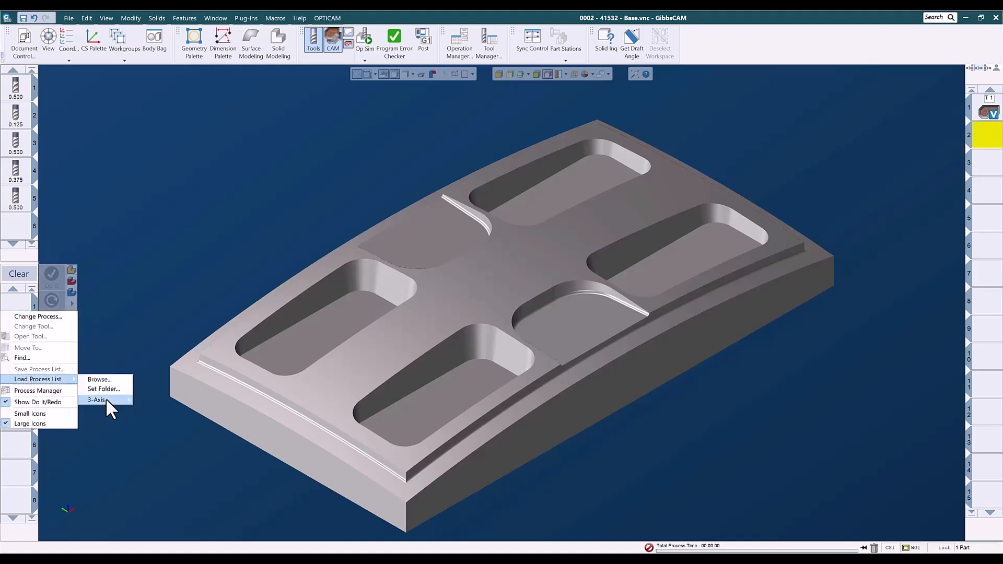
pyautogui.moveTo(109, 401)
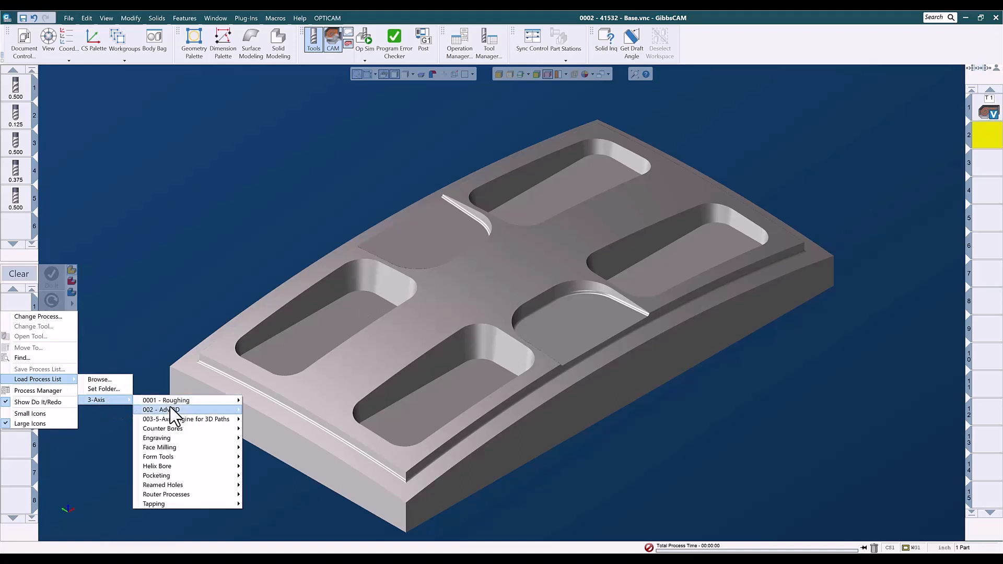
pyautogui.moveTo(179, 419)
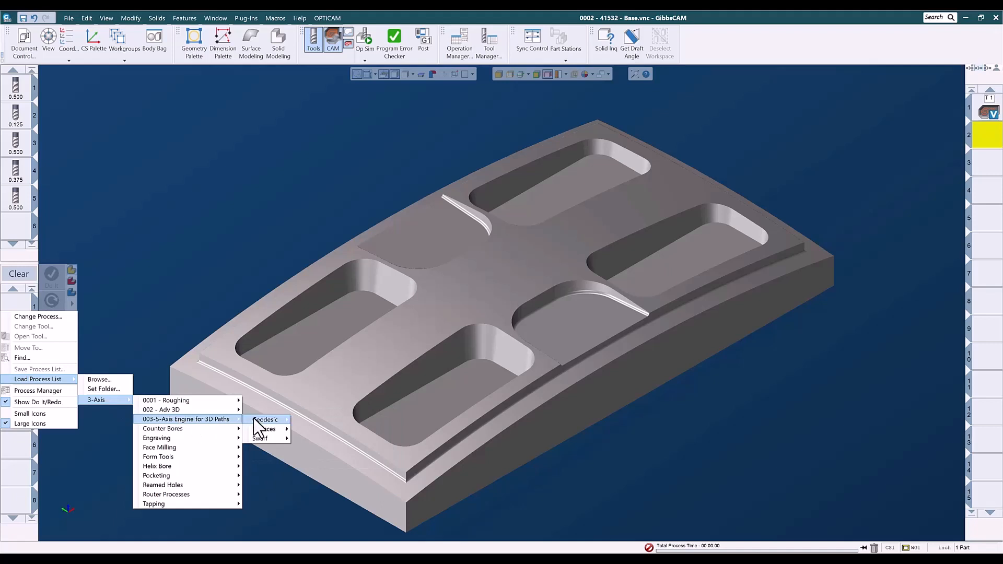
pyautogui.moveTo(266, 429)
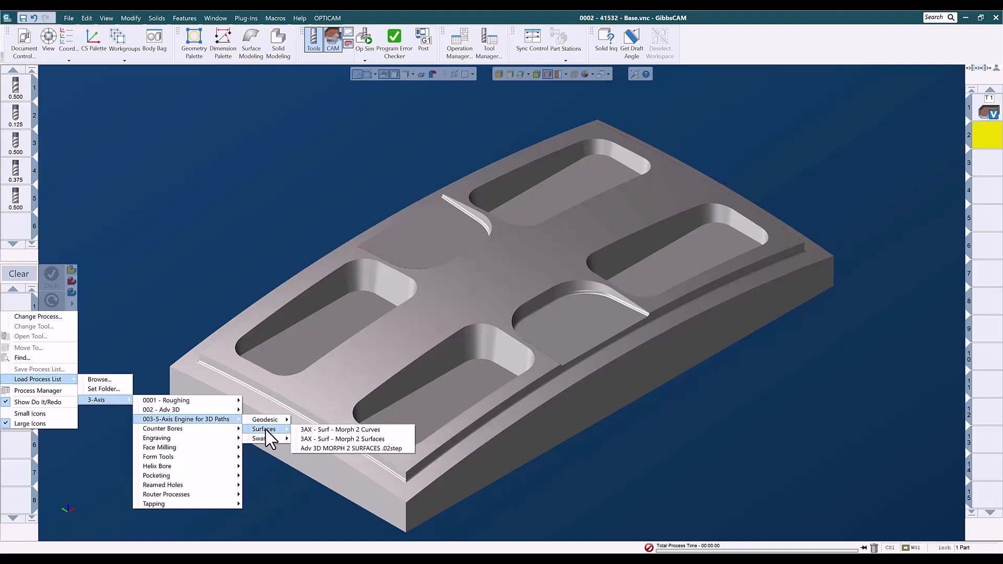
pyautogui.click(353, 439)
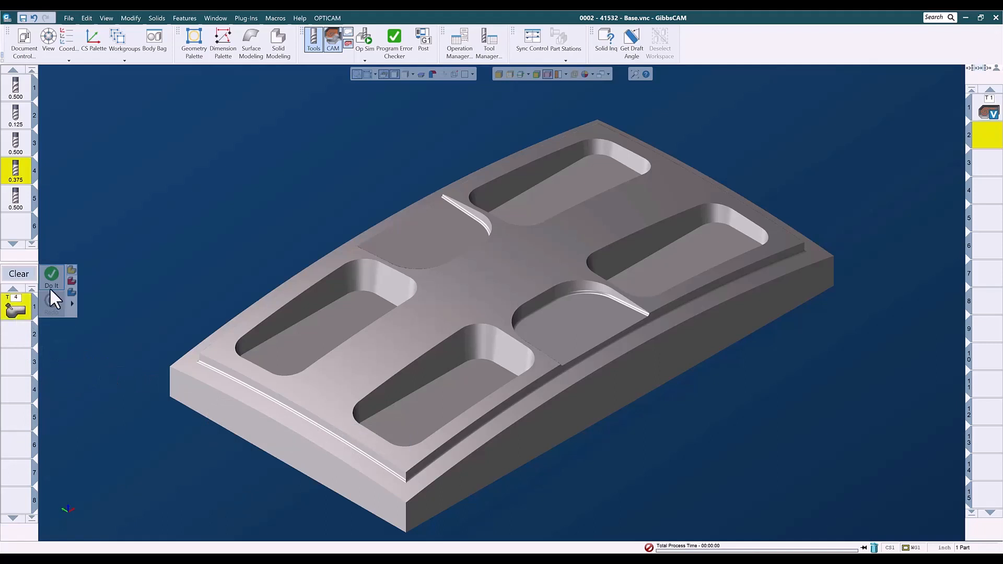
pyautogui.doubleClick(33, 298)
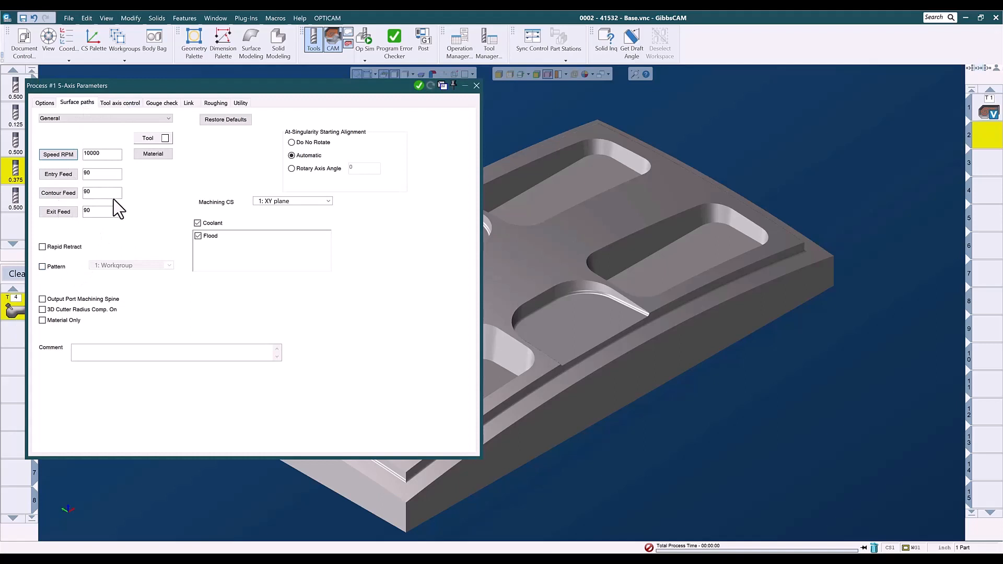
pyautogui.moveTo(587, 333); pyautogui.dragTo(760, 273, button='middle')
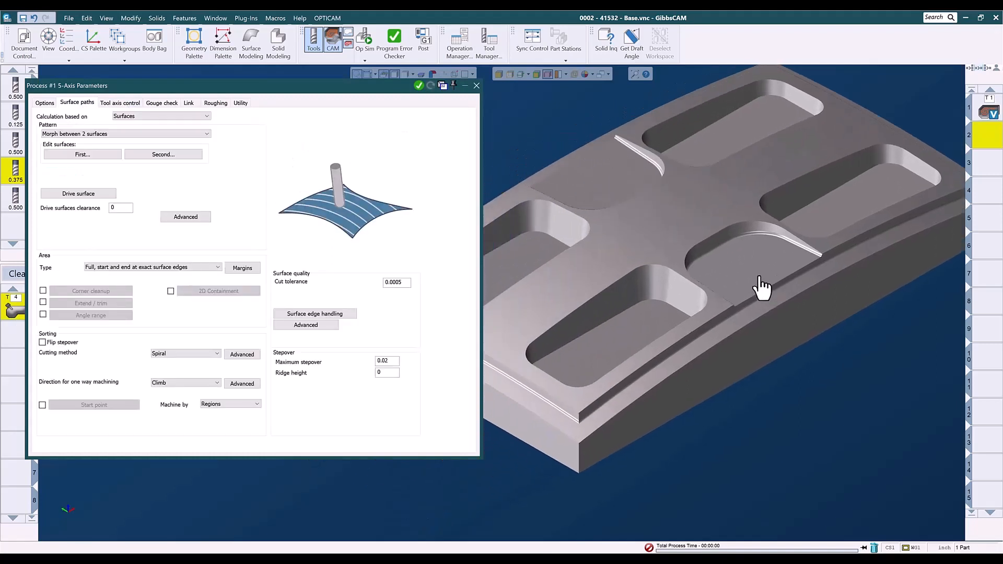
# Start picking the drive surfaces, selecting all tangent wall faces of the two pockets at the near end of the base
pyautogui.click(73, 195)
pyautogui.doubleClick(502, 234)
pyautogui.rightClick(502, 234)
pyautogui.click(497, 76)
pyautogui.click(489, 233)
pyautogui.rightClick(490, 233)
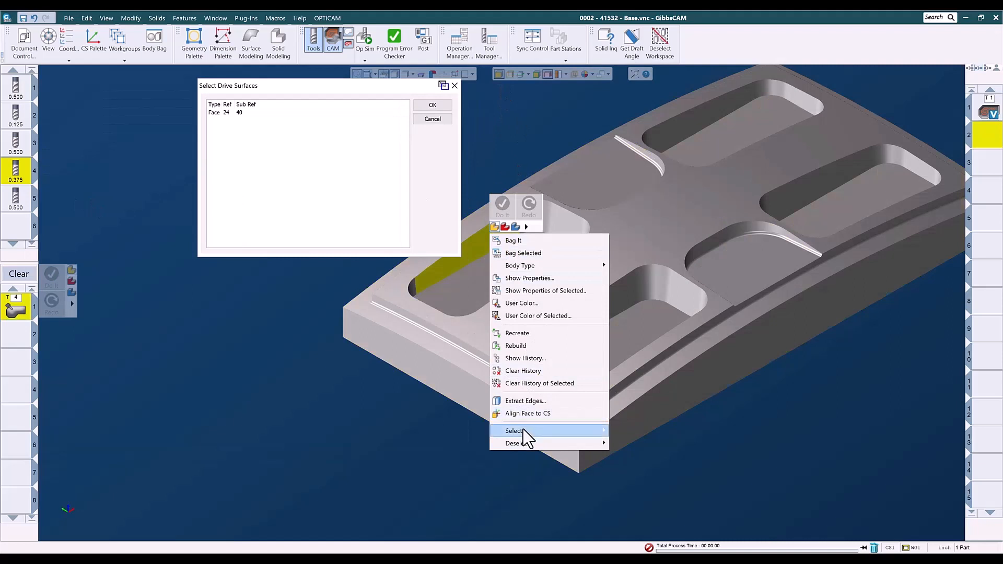
pyautogui.moveTo(522, 430)
pyautogui.click(640, 431)
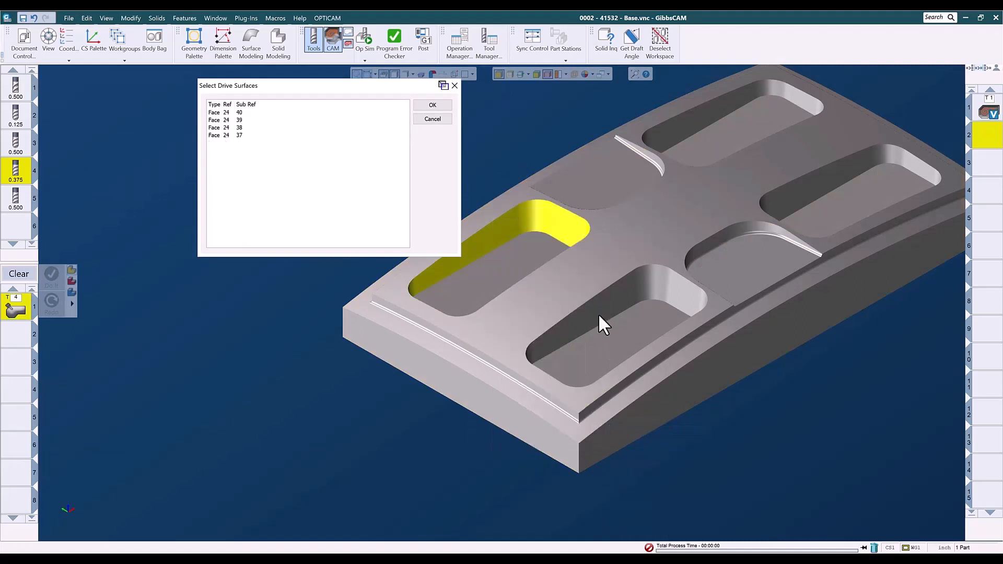
pyautogui.keyDown('shift'); pyautogui.click(598, 313); pyautogui.keyUp('shift')
pyautogui.rightClick(598, 314)
pyautogui.moveTo(642, 513)
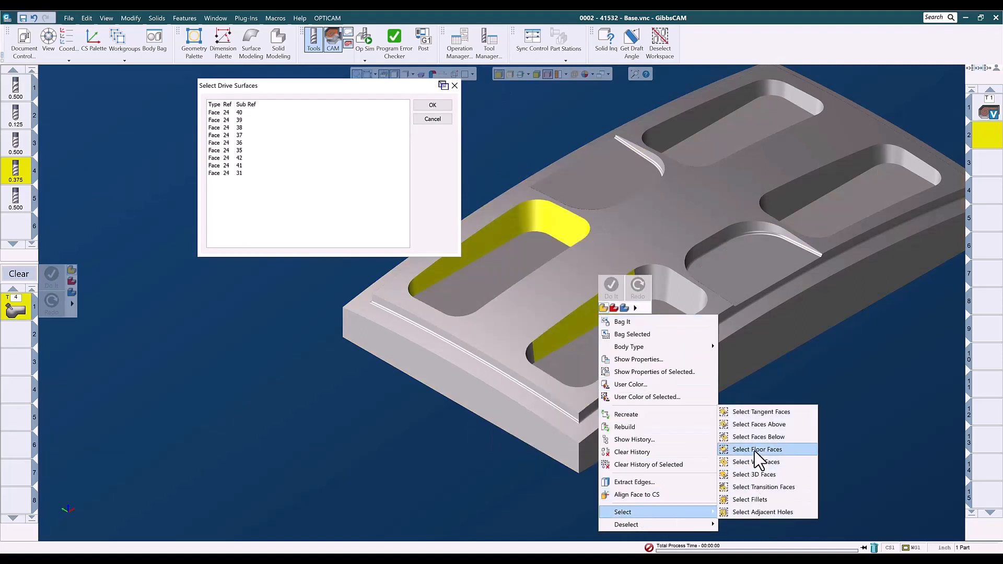
pyautogui.click(750, 412)
# Add the tangent wall faces of the two far-end pockets to the drive surfaces and accept the selection
pyautogui.keyDown('shift'); pyautogui.click(782, 202); pyautogui.keyUp('shift')
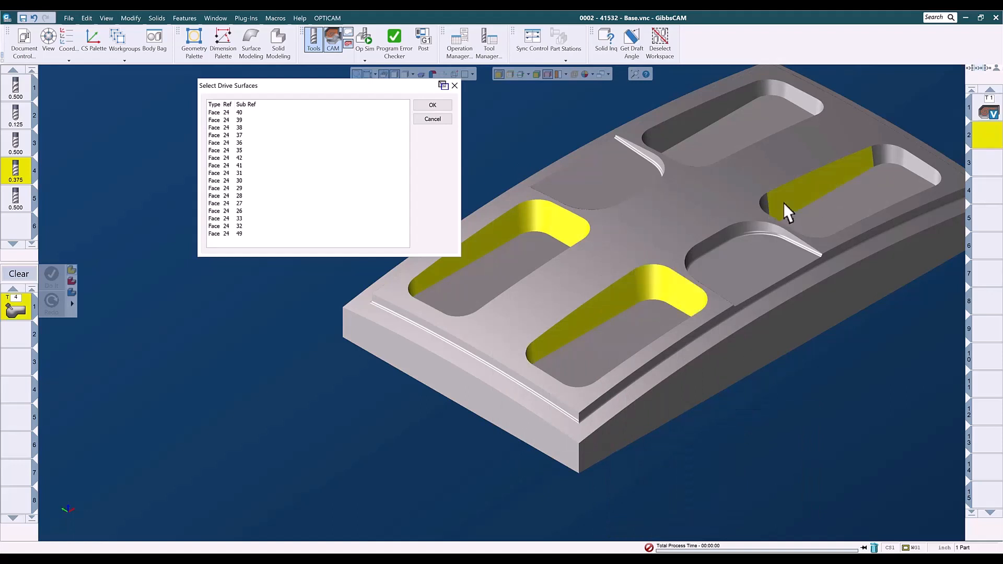
pyautogui.rightClick(783, 202)
pyautogui.moveTo(822, 406)
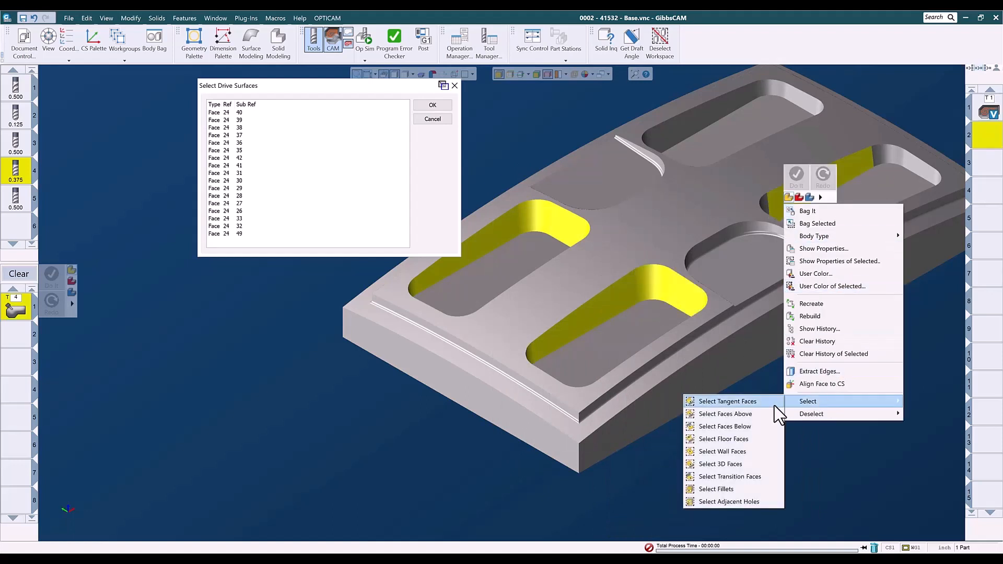
pyautogui.click(713, 402)
pyautogui.keyDown('shift'); pyautogui.click(674, 128); pyautogui.keyUp('shift')
pyautogui.rightClick(673, 128)
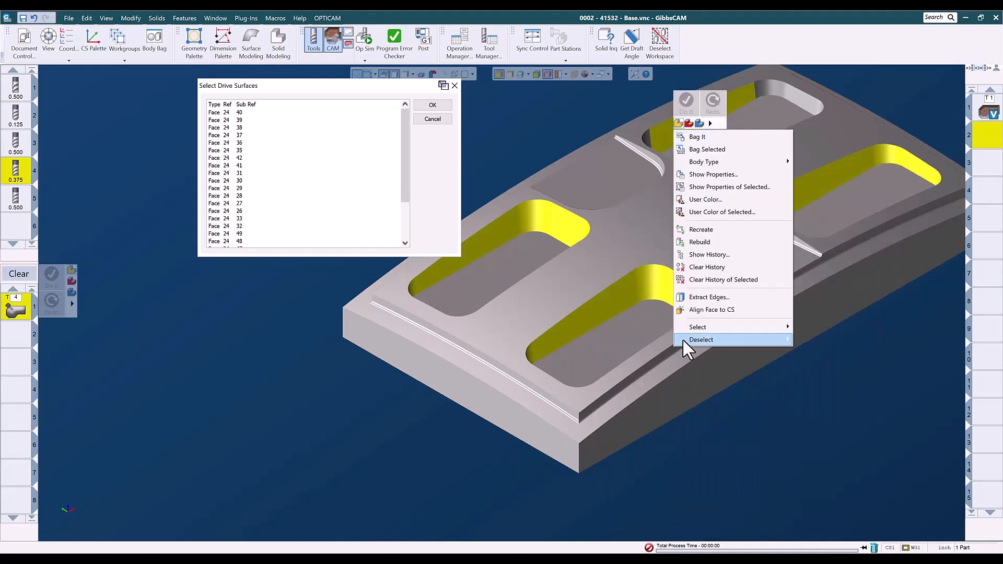
pyautogui.moveTo(698, 328)
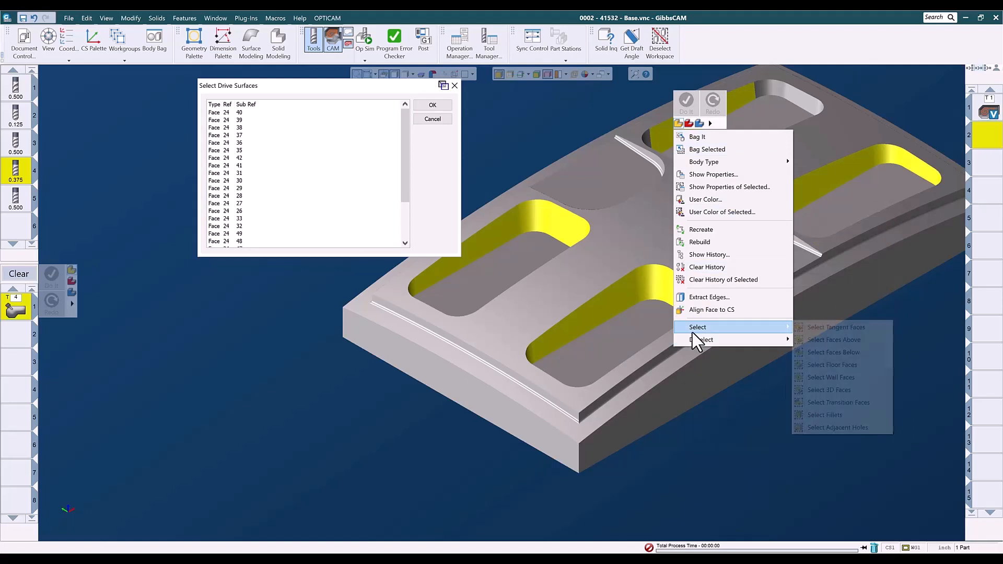
pyautogui.click(812, 328)
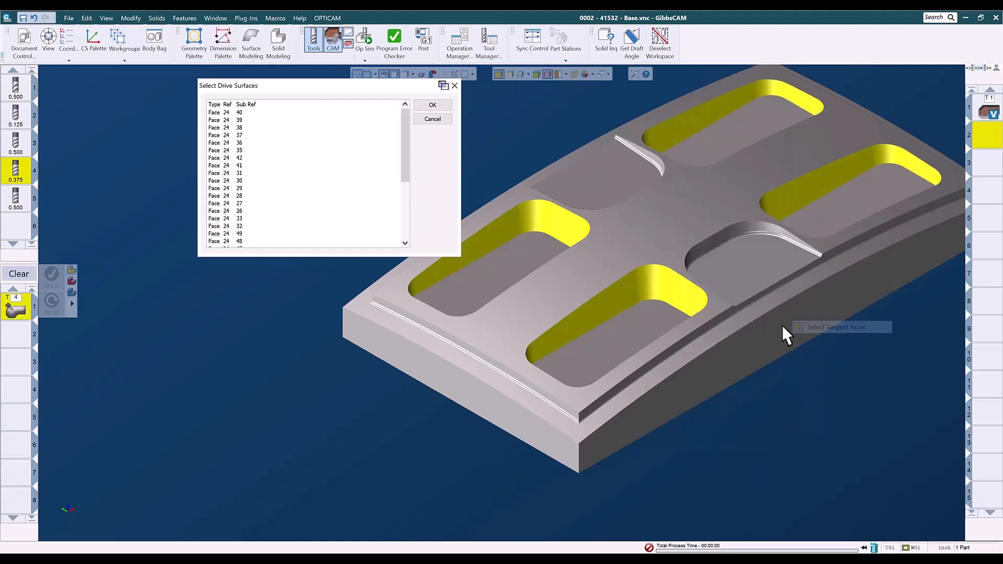
pyautogui.click(424, 106)
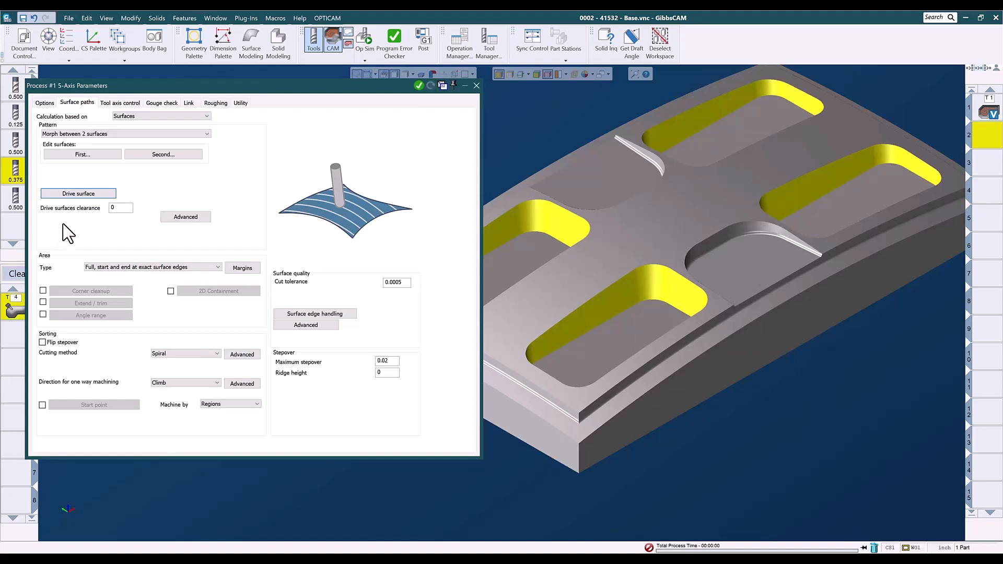
# Use the curved top face as first edge surface and the four pocket floors as second edge surfaces, and generate the morph toolpath
pyautogui.click(82, 155)
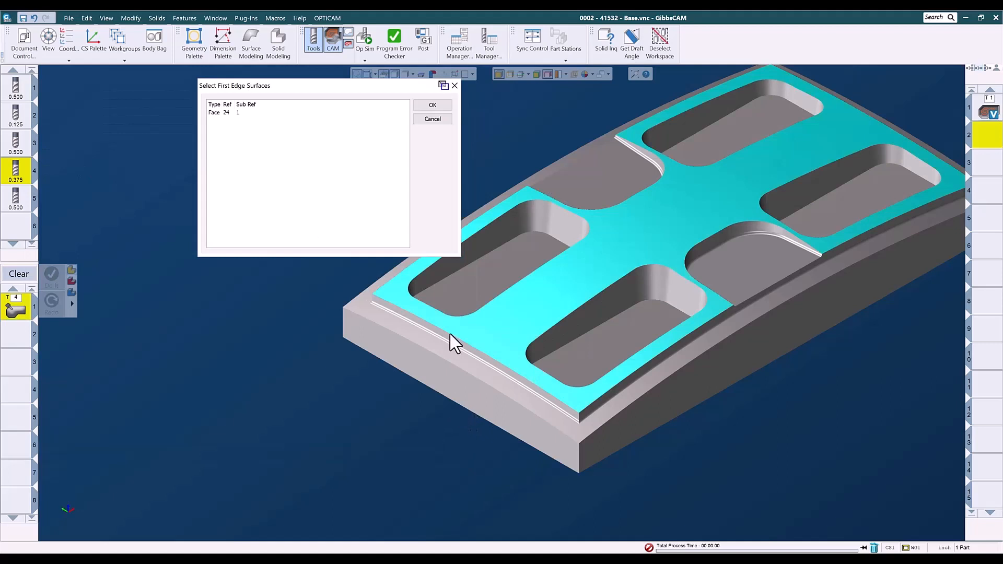
pyautogui.click(433, 105)
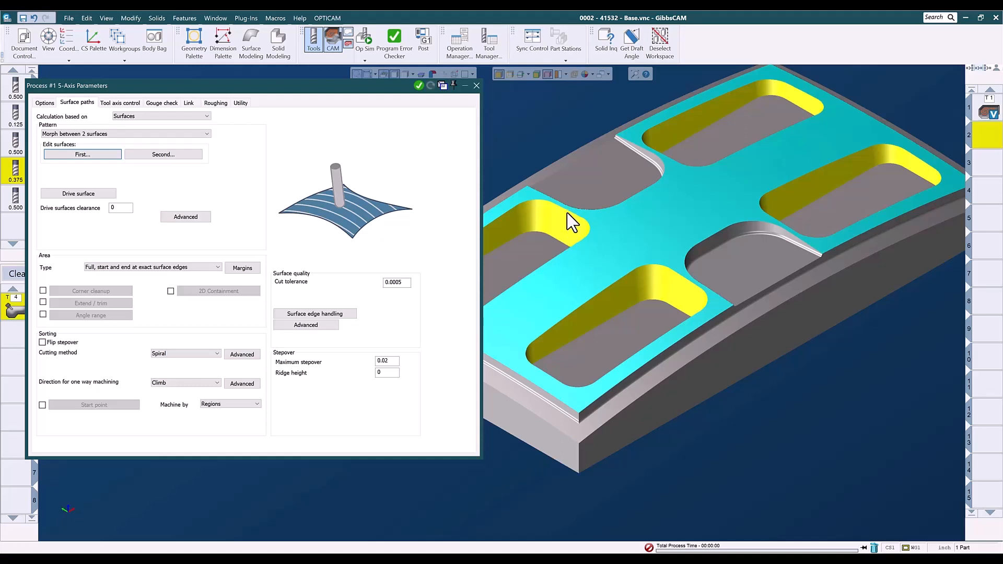
pyautogui.click(162, 155)
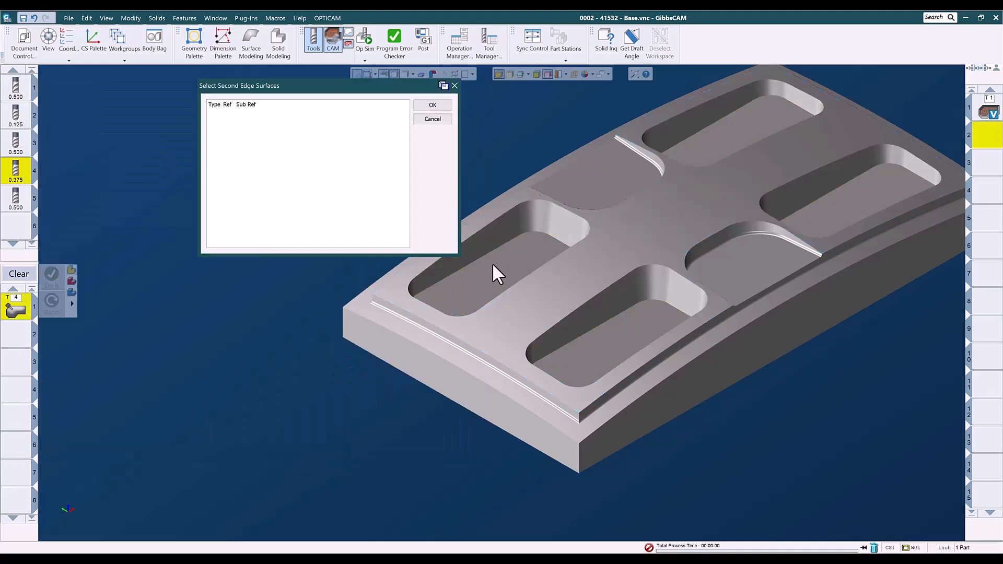
pyautogui.click(498, 264)
pyautogui.click(634, 338)
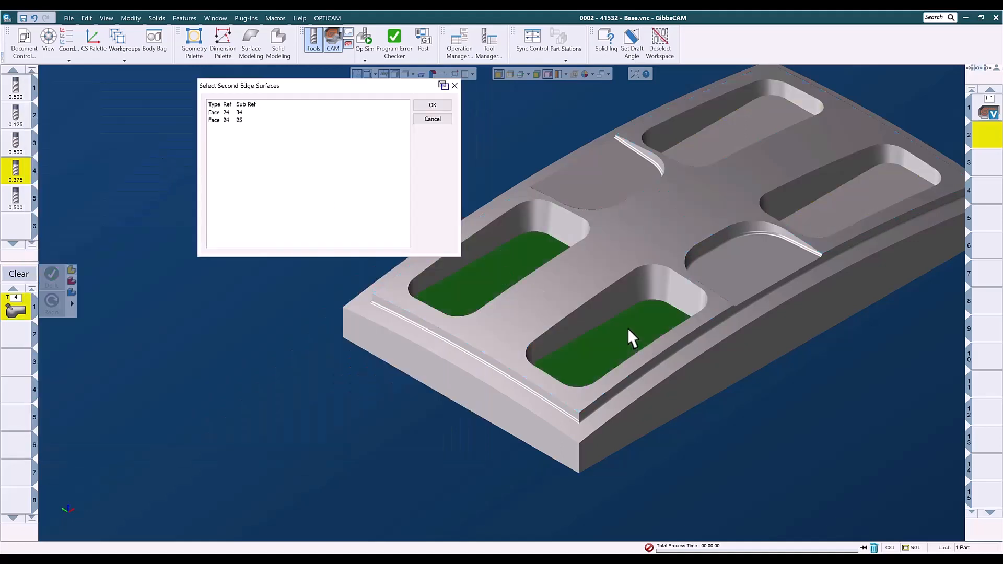
pyautogui.click(840, 209)
pyautogui.click(689, 145)
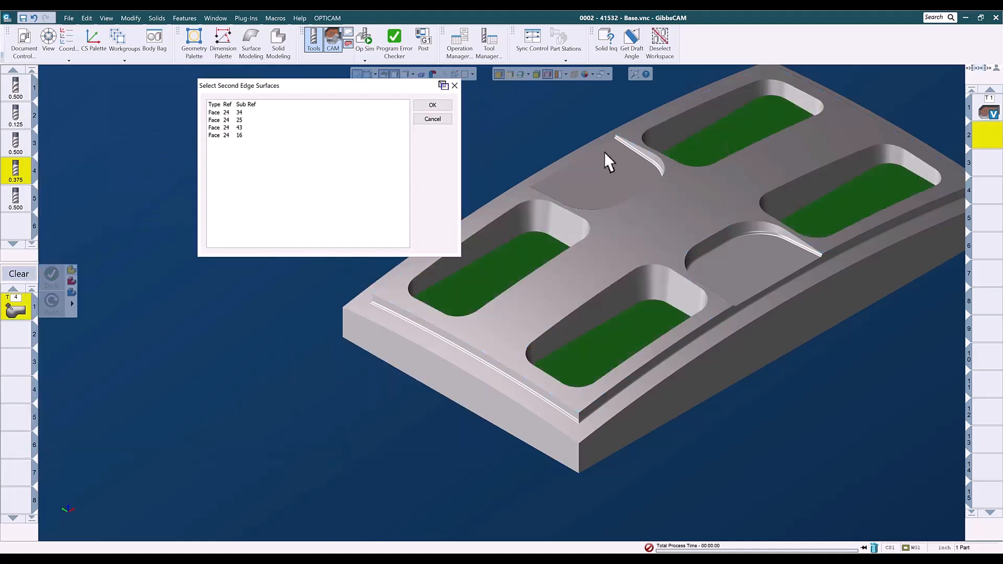
pyautogui.click(432, 106)
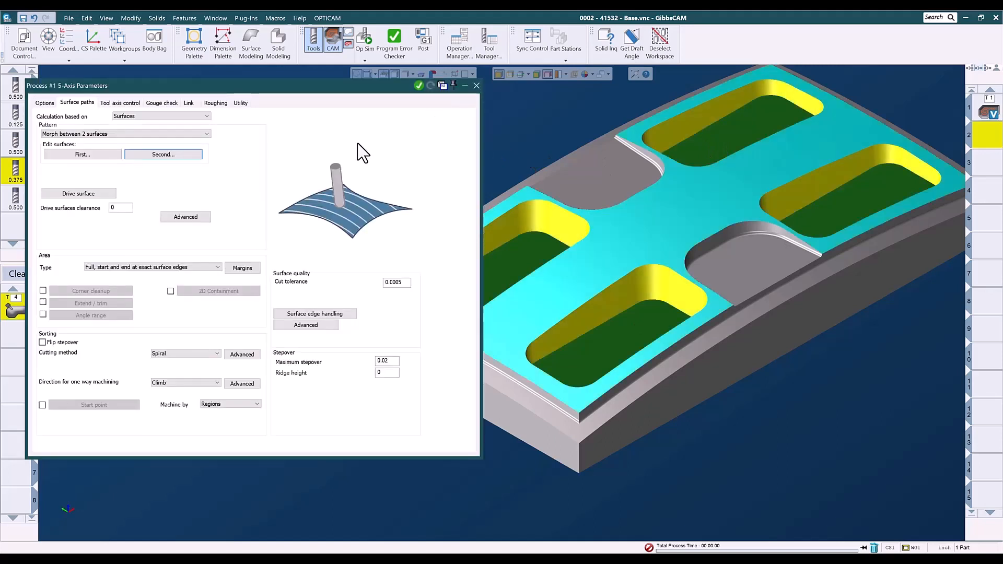
pyautogui.click(419, 86)
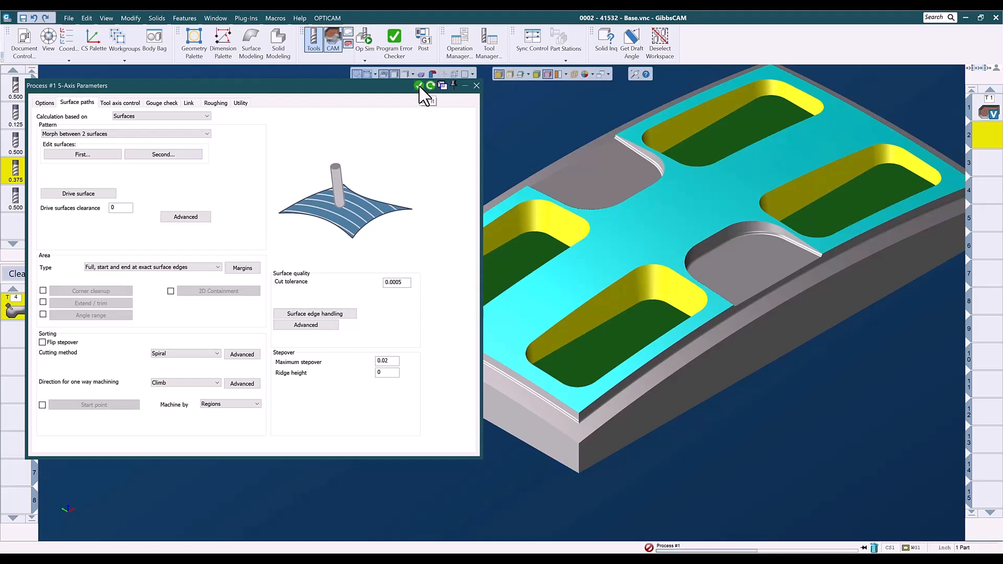
pyautogui.click(476, 85)
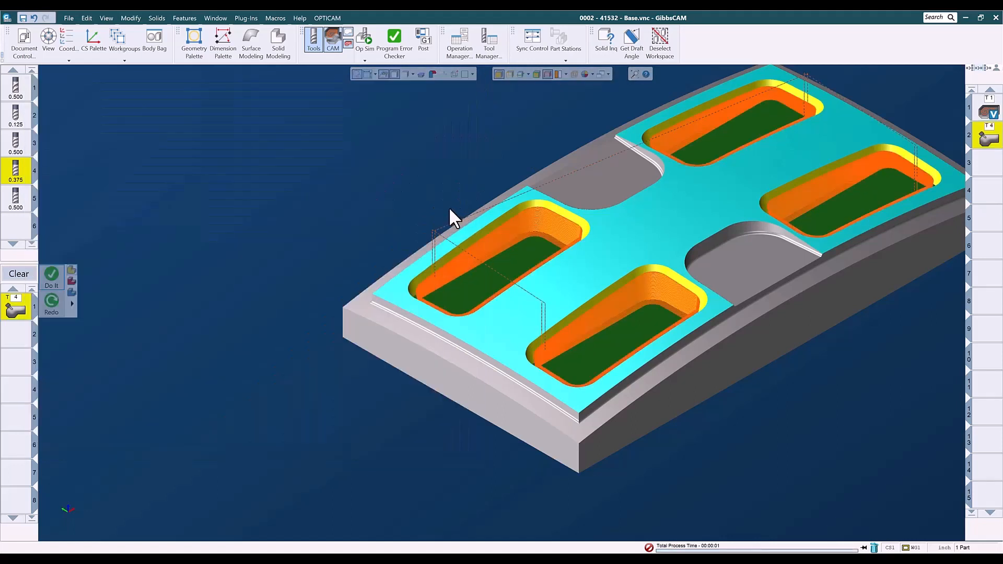
# Set operation position 3 as the next slot, deselect all workspace faces, and clear the process list
pyautogui.click(985, 163)
pyautogui.click(512, 161)
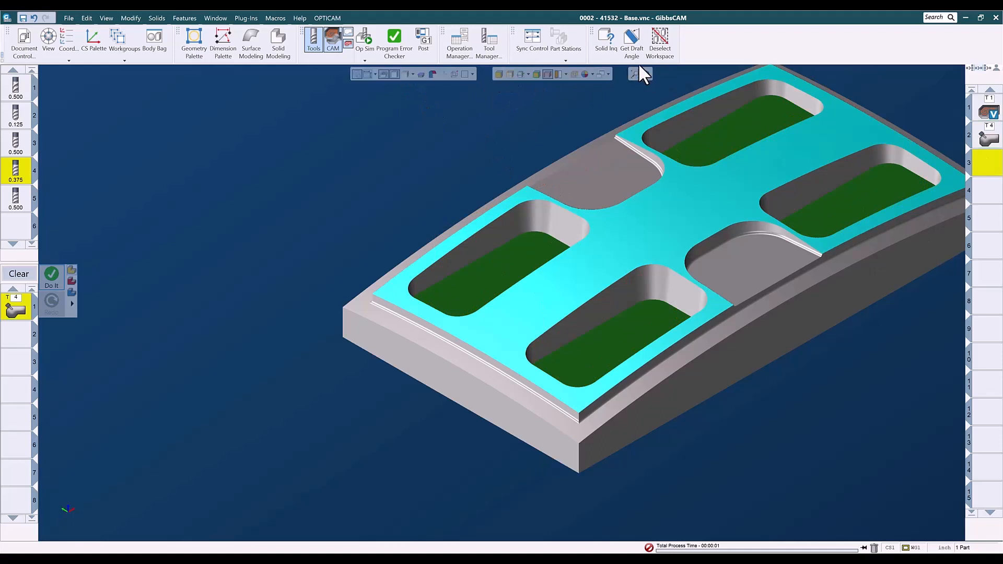
pyautogui.click(660, 50)
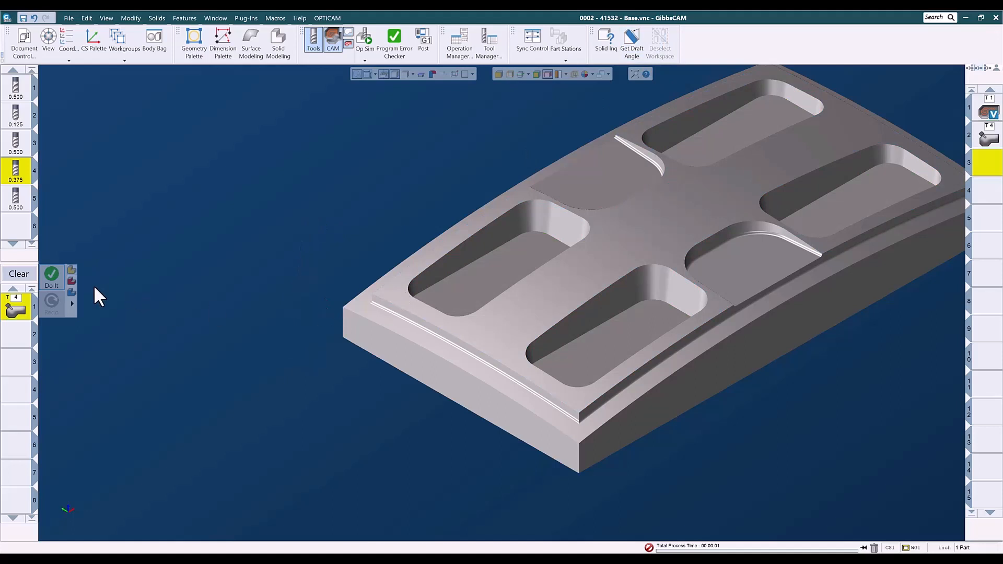
pyautogui.click(19, 274)
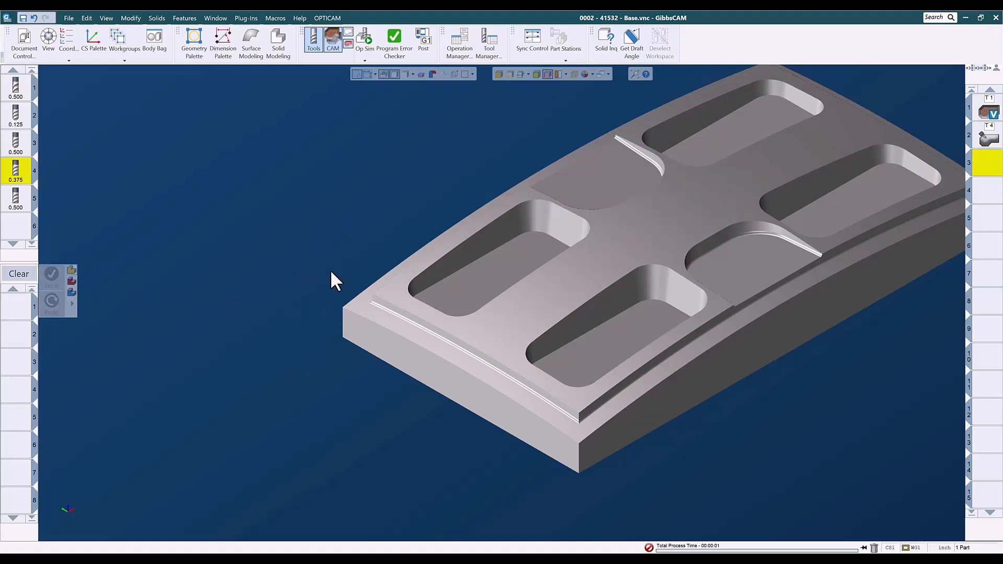
pyautogui.click(478, 282)
pyautogui.click(500, 72)
pyautogui.click(512, 285)
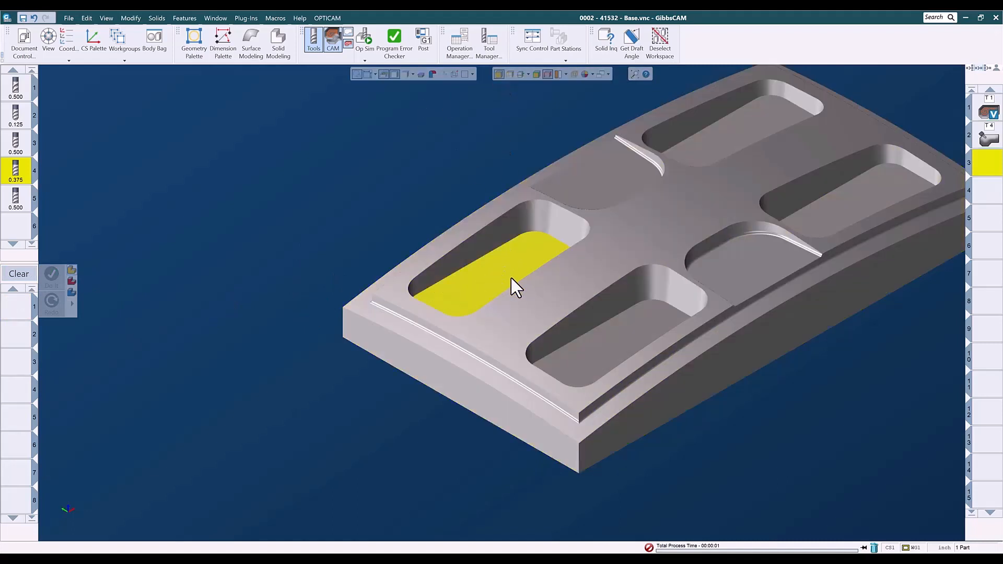
pyautogui.click(599, 338)
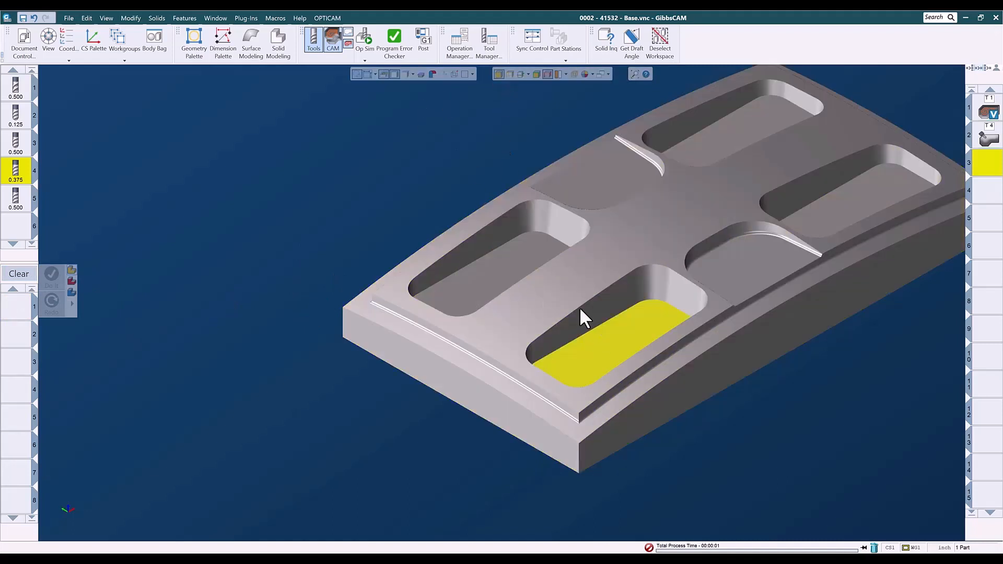
pyautogui.click(374, 181)
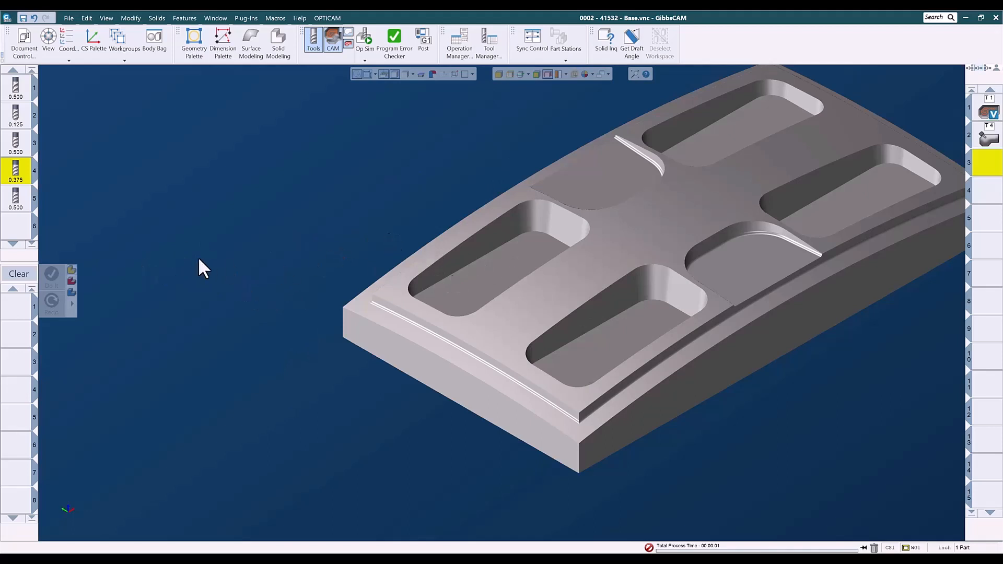
# Load the saved 3-Axis process Adv 3D - Flats Cut .5 EM with .01 Corner Rad
pyautogui.rightClick(12, 309)
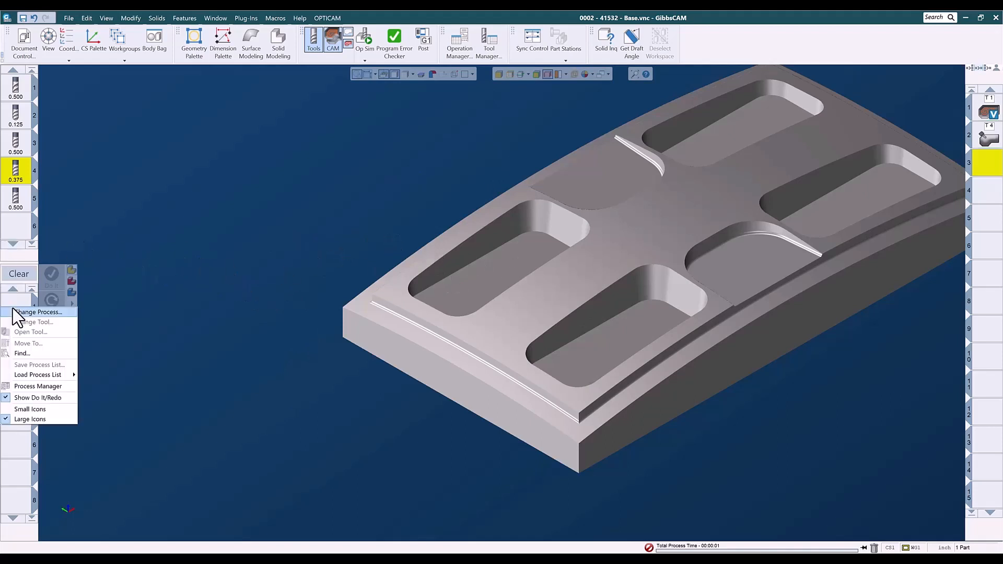
pyautogui.moveTo(34, 375)
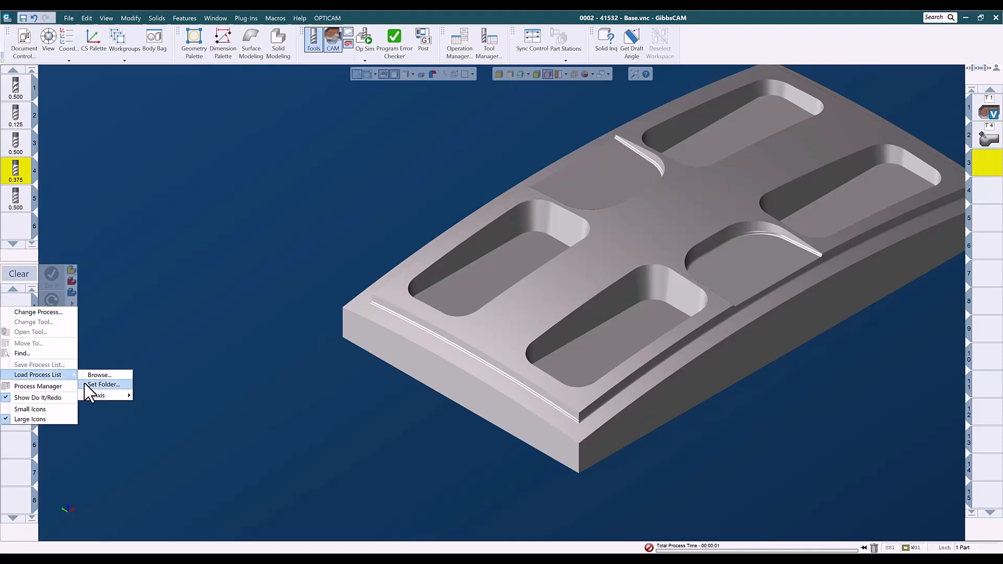
pyautogui.moveTo(124, 396)
pyautogui.moveTo(177, 407)
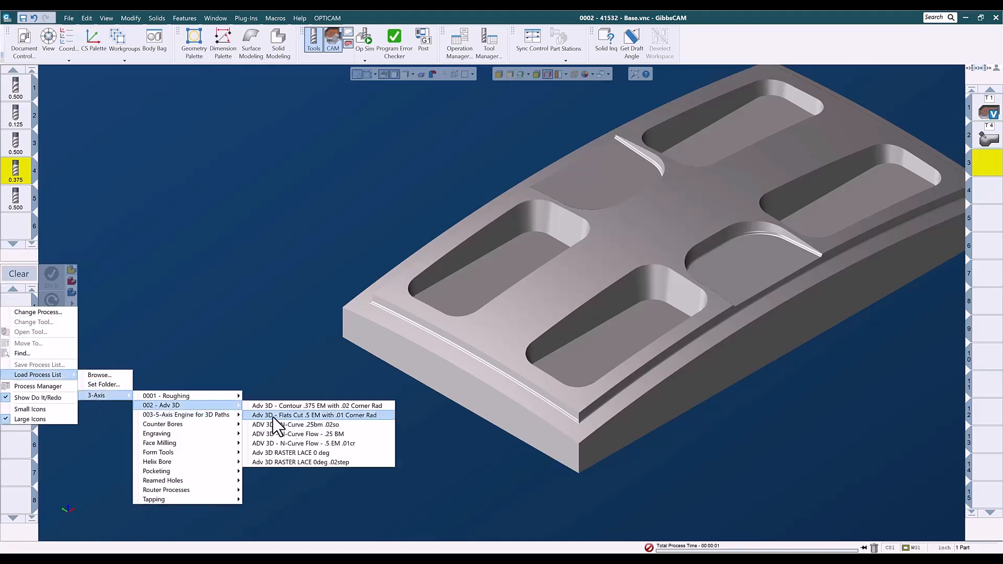
pyautogui.click(340, 416)
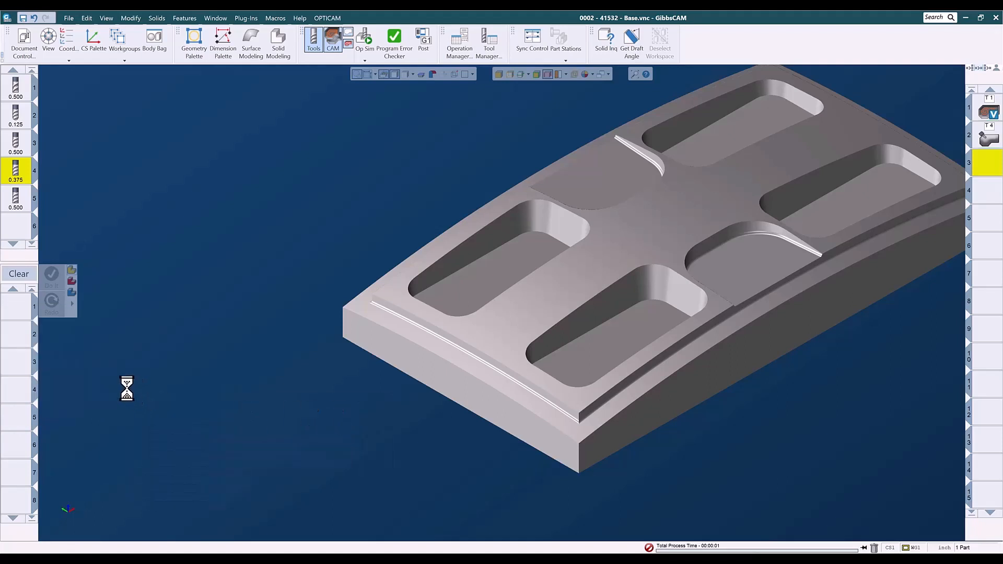
# Generate the flats-cut toolpath on the whole part body, set operation position 4 as the next slot, and deselect the body
pyautogui.click(412, 343)
pyautogui.rightClick(173, 239)
pyautogui.click(186, 214)
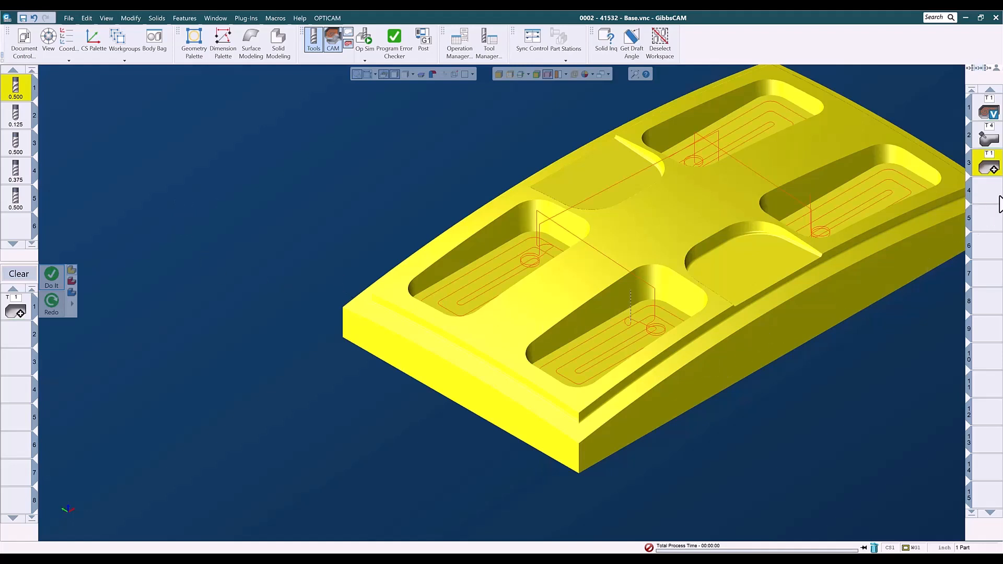
pyautogui.click(987, 194)
pyautogui.click(305, 219)
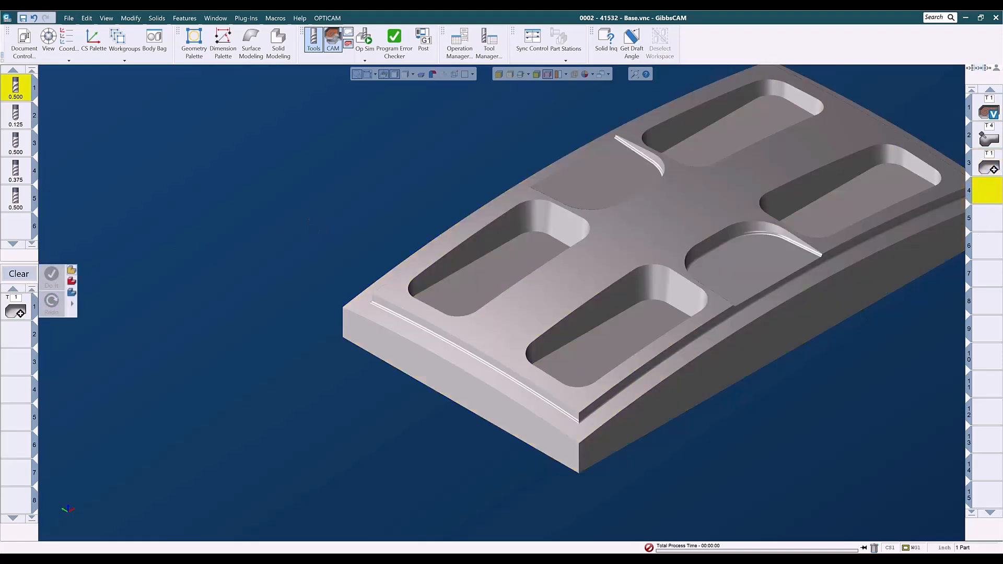
# Switch to face selection, pick wall faces of the near shallow pocket to check them, and deselect everything
pyautogui.moveTo(302, 304); pyautogui.dragTo(180, 342, button='middle')
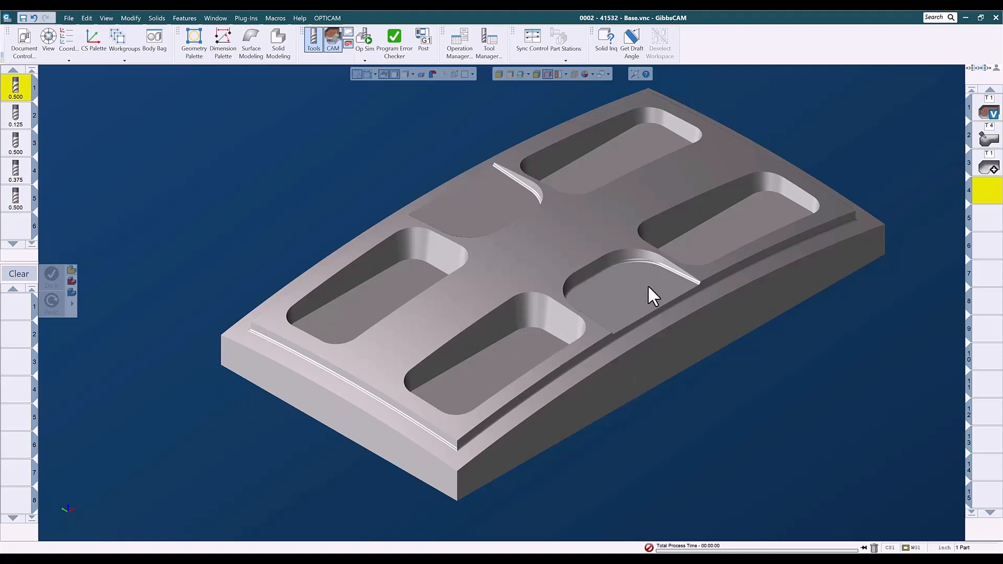
pyautogui.click(646, 255)
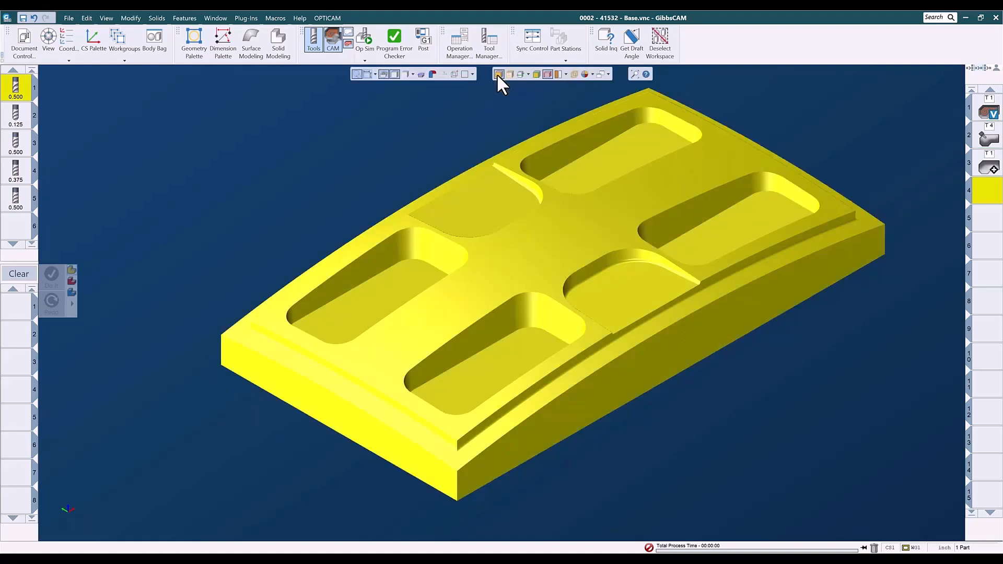
pyautogui.click(627, 252)
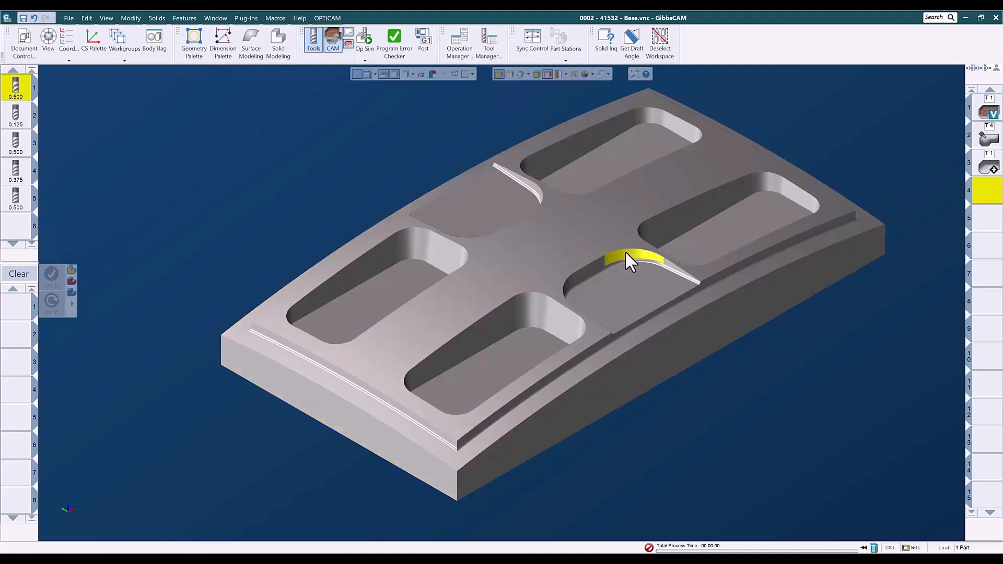
pyautogui.click(669, 265)
pyautogui.click(648, 254)
pyautogui.click(362, 181)
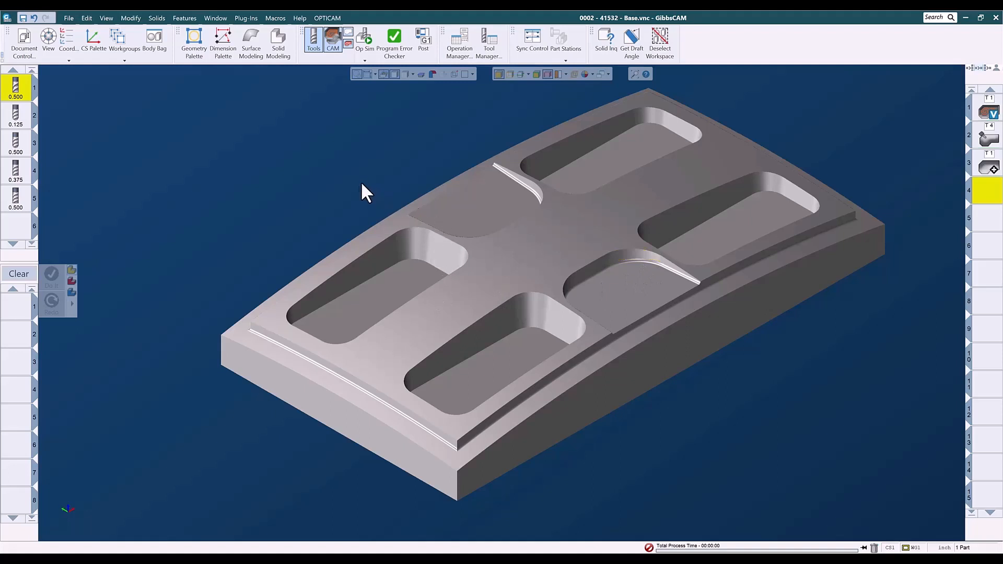
# Load the saved swarf process from the 3-Axis group 003-5-Axis Engine for 3D Paths
pyautogui.rightClick(22, 316)
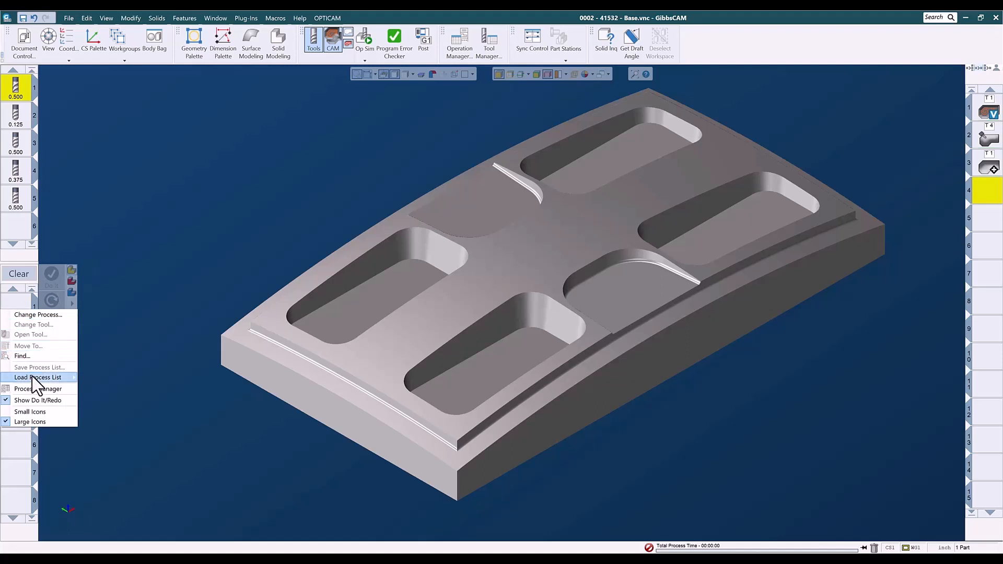
pyautogui.moveTo(33, 377)
pyautogui.moveTo(102, 396)
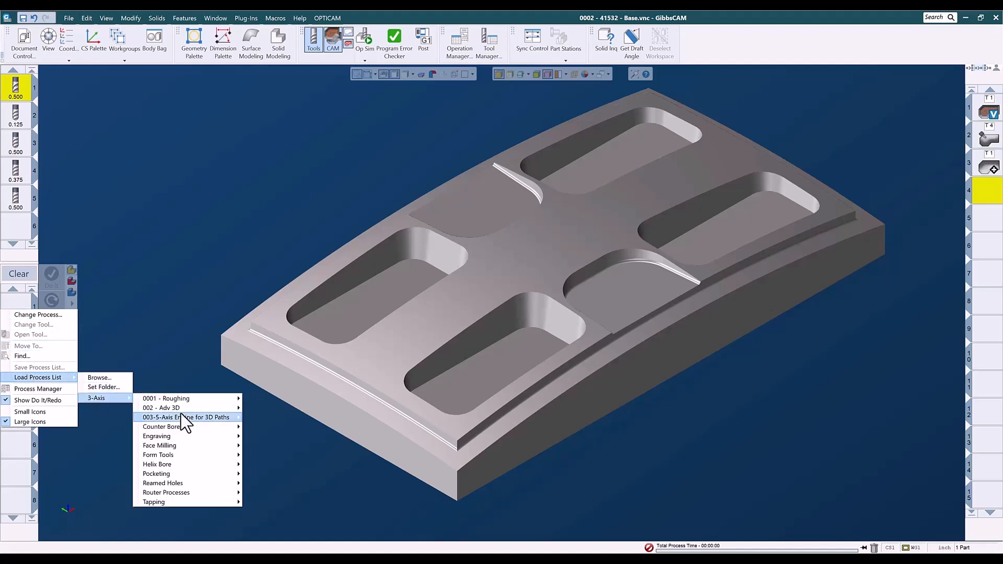
pyautogui.moveTo(202, 420)
pyautogui.moveTo(271, 437)
pyautogui.click(316, 437)
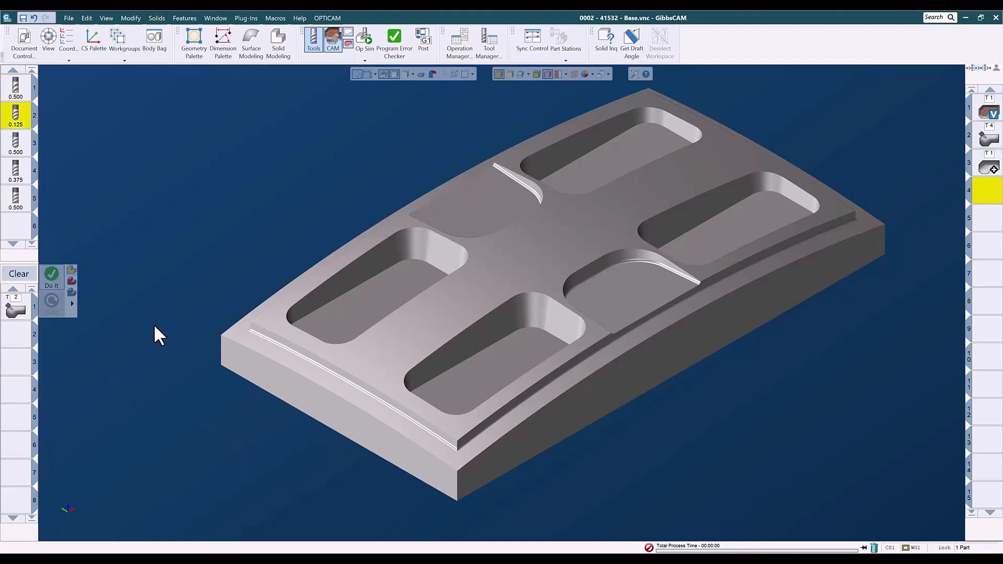
# Start picking the process's swarf surfaces and add the five wall faces of the near shallow pocket
pyautogui.doubleClick(24, 312)
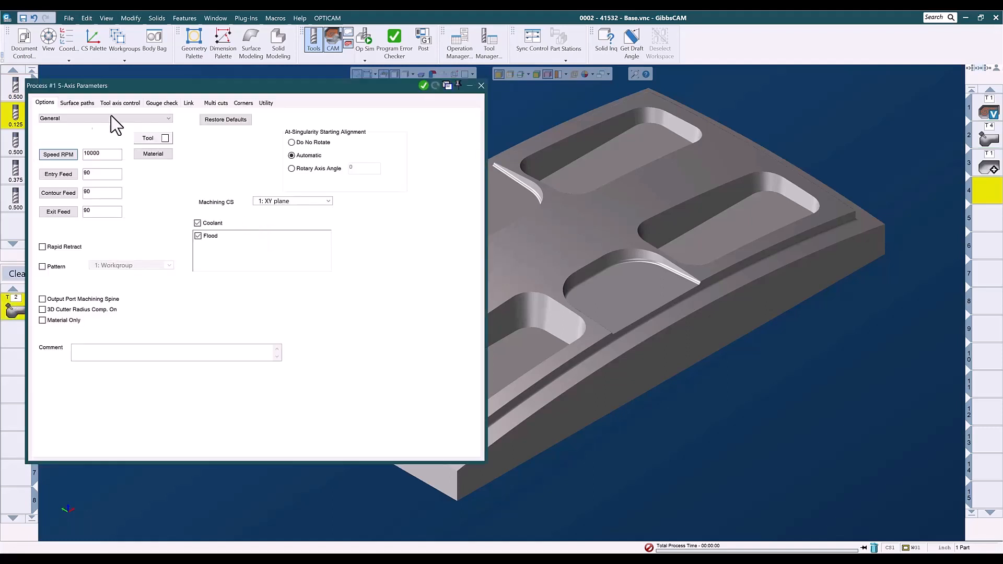
pyautogui.click(77, 103)
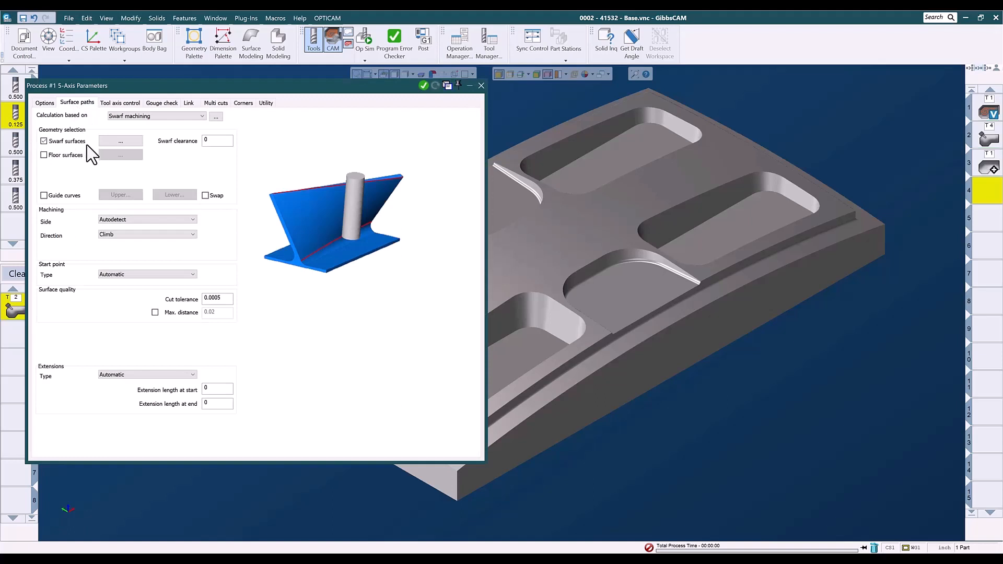
pyautogui.click(120, 141)
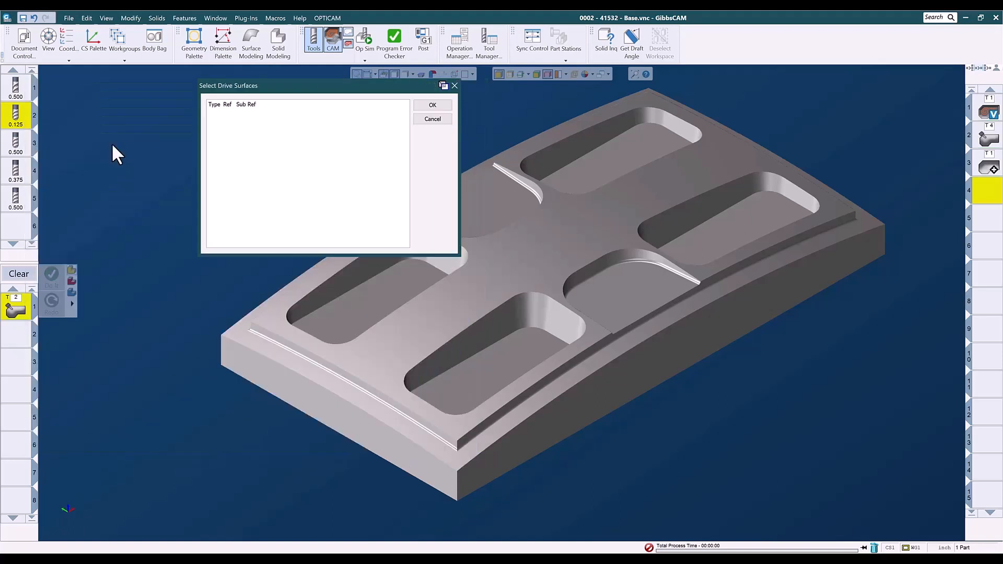
pyautogui.click(656, 258)
pyautogui.click(671, 262)
pyautogui.click(599, 264)
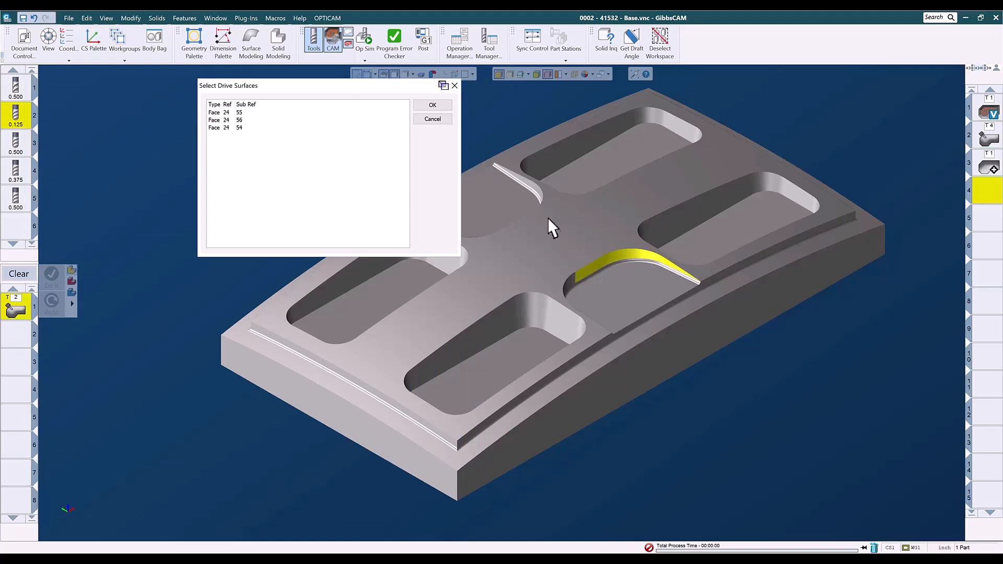
pyautogui.moveTo(647, 306); pyautogui.dragTo(529, 302, button='middle')
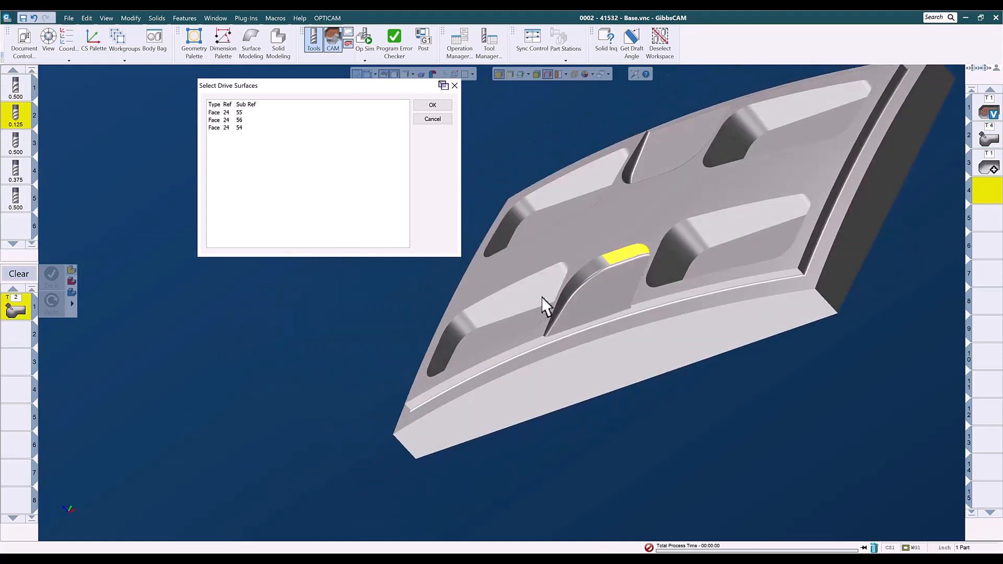
pyautogui.click(591, 278)
pyautogui.click(557, 310)
# Add the five wall faces of the far shallow pocket to the drive surfaces and accept the selection
pyautogui.click(635, 167)
pyautogui.click(627, 178)
pyautogui.moveTo(626, 179); pyautogui.dragTo(873, 283, button='middle')
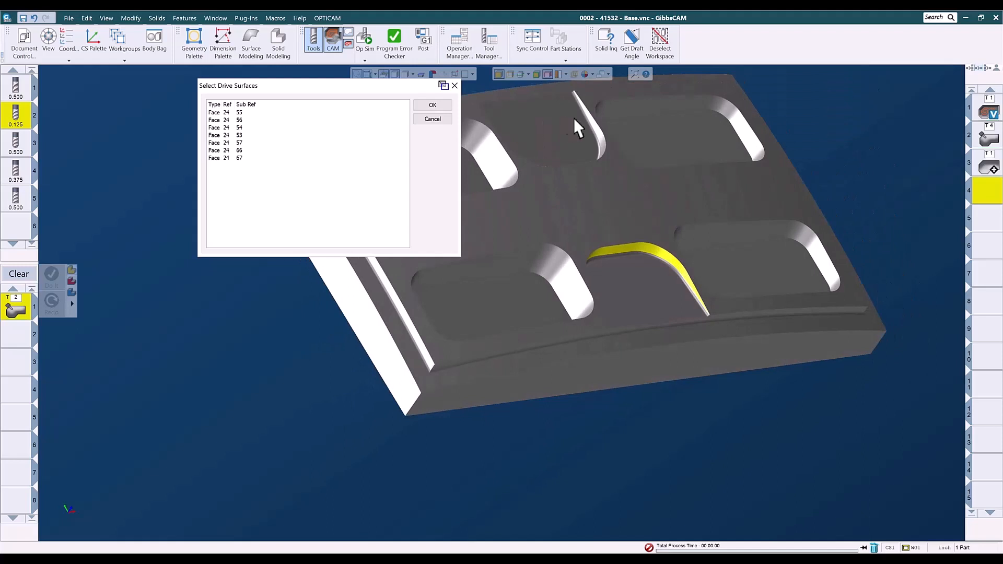
pyautogui.click(594, 137)
pyautogui.click(600, 146)
pyautogui.moveTo(578, 179); pyautogui.dragTo(604, 459, button='middle')
pyautogui.moveTo(544, 311); pyautogui.dragTo(603, 228, button='middle')
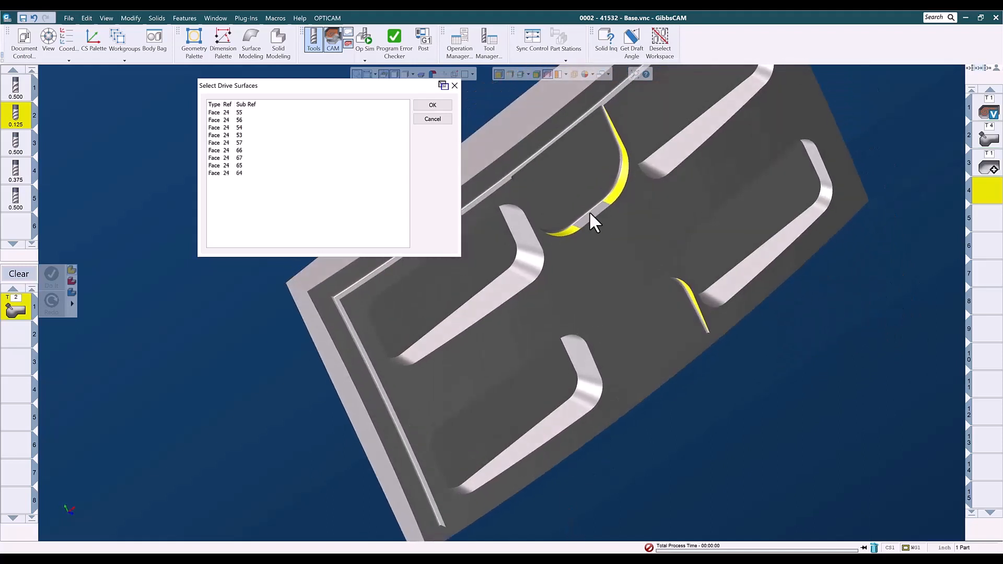
pyautogui.click(593, 212)
pyautogui.moveTo(627, 370); pyautogui.dragTo(594, 262, button='middle')
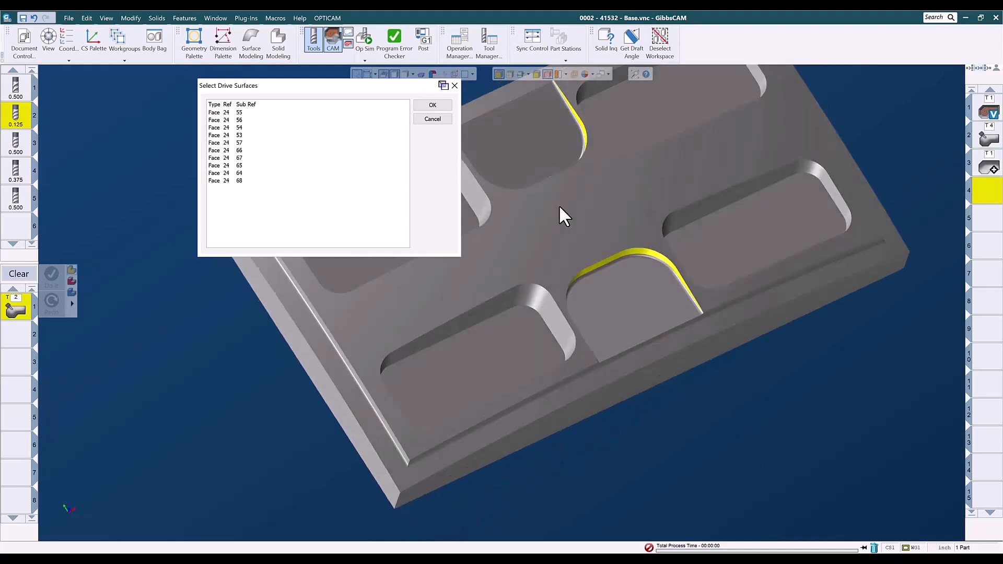
pyautogui.click(432, 107)
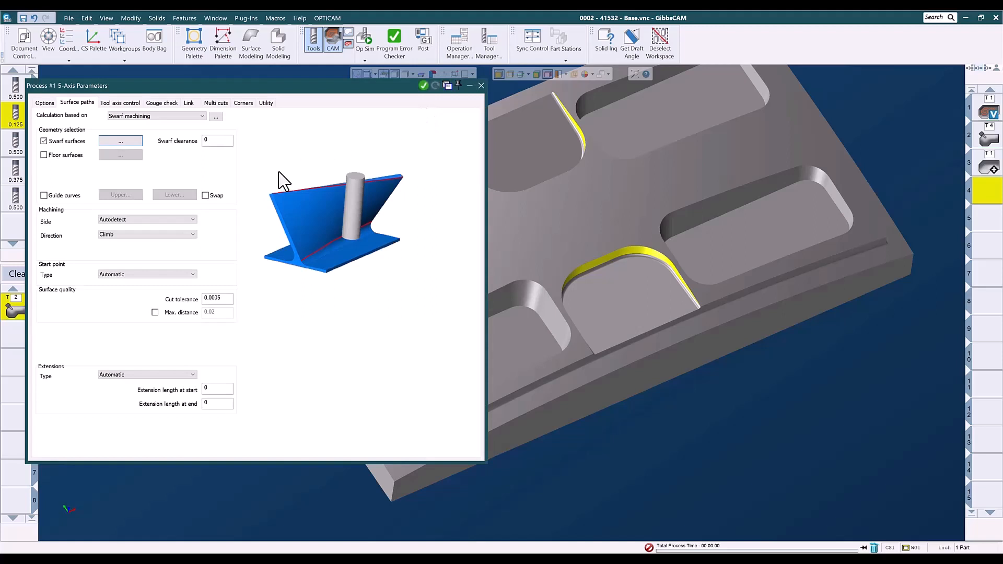
# Enable floor surfaces for the swarf process and assign the floors of both shallow pockets
pyautogui.click(44, 156)
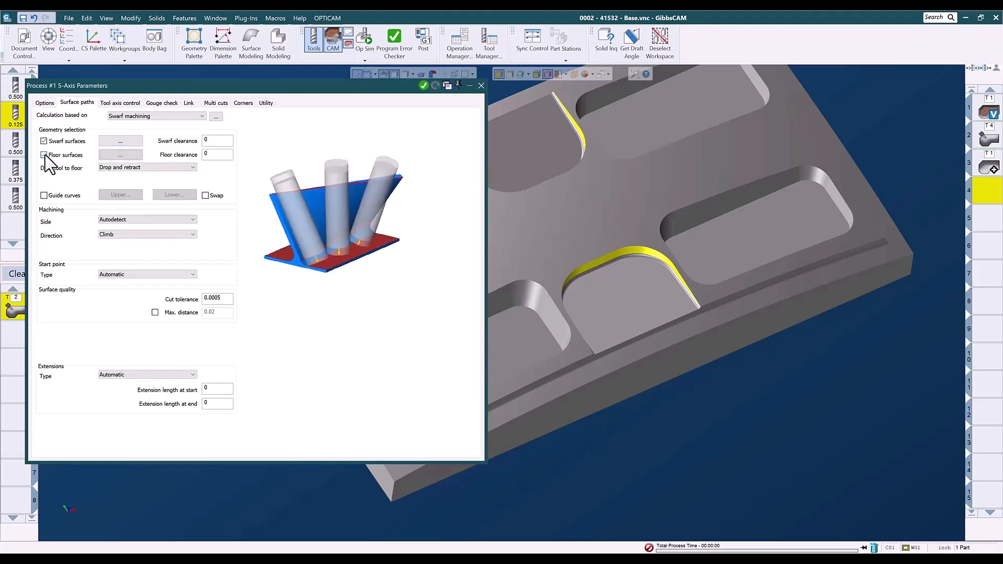
pyautogui.click(120, 155)
pyautogui.click(586, 295)
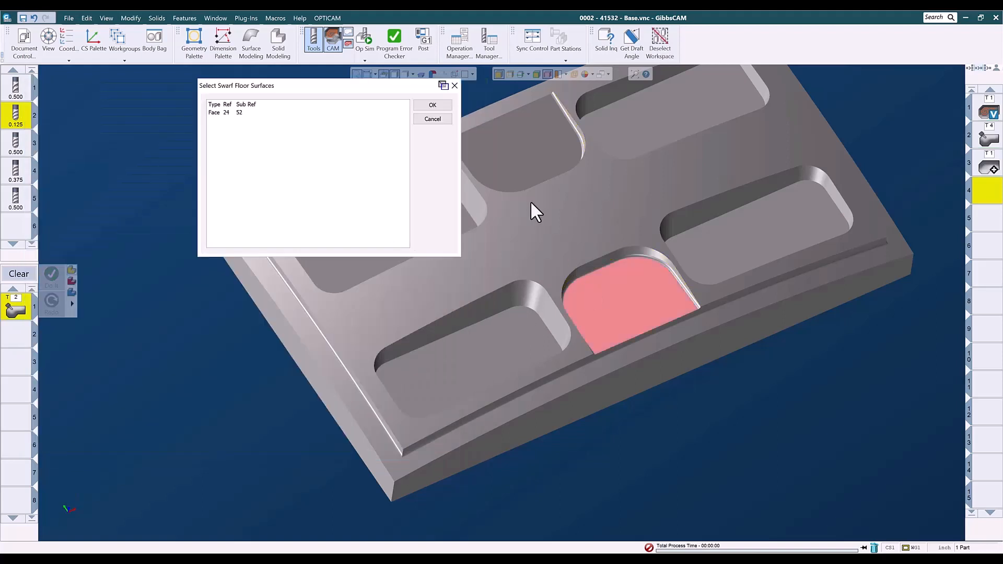
pyautogui.click(517, 153)
pyautogui.click(431, 105)
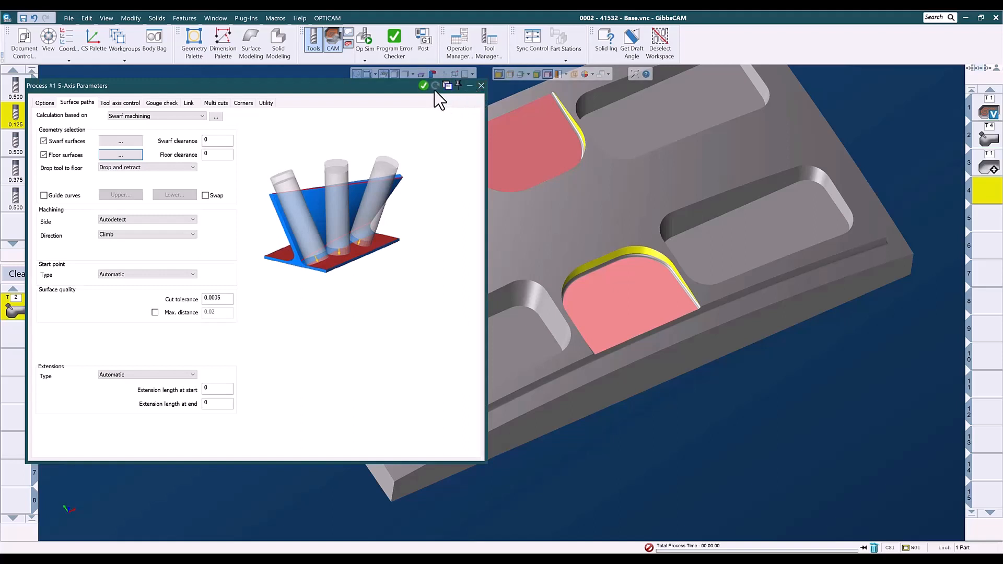
# Generate the swarf toolpath for both shallow pockets, close the process parameters, and deselect everything in the workspace
pyautogui.click(424, 85)
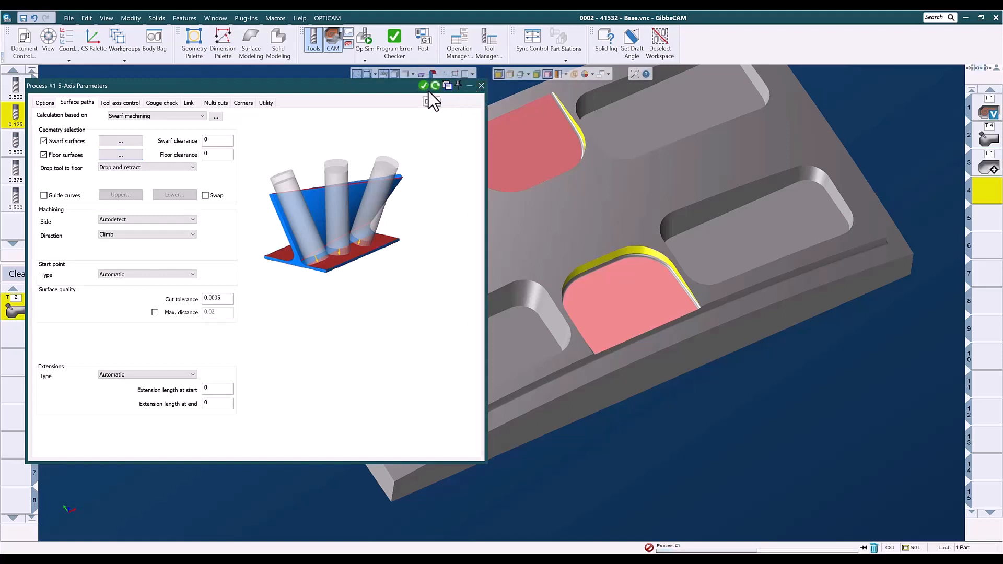
pyautogui.scroll(5, 723, 313)
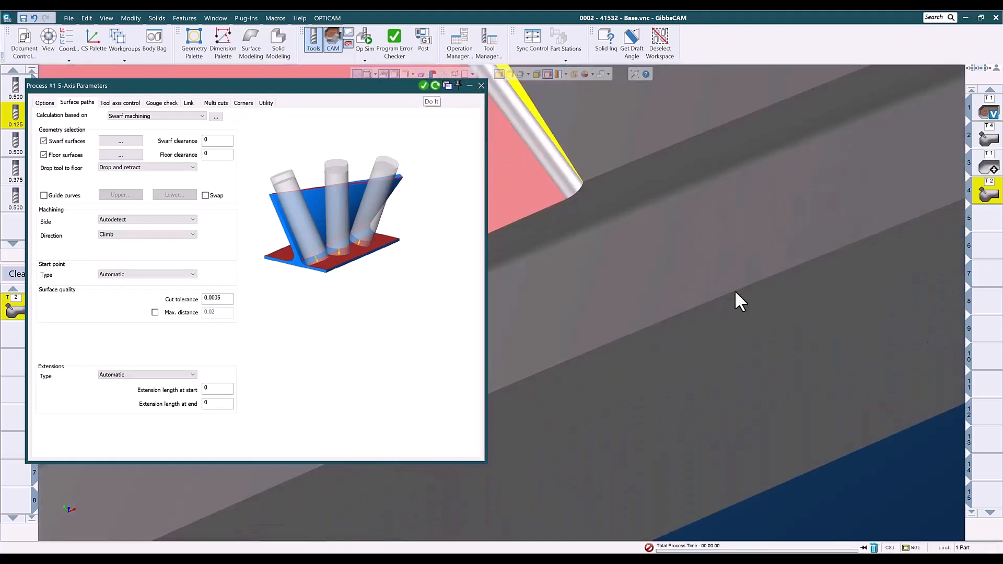
pyautogui.scroll(-4, 674, 360)
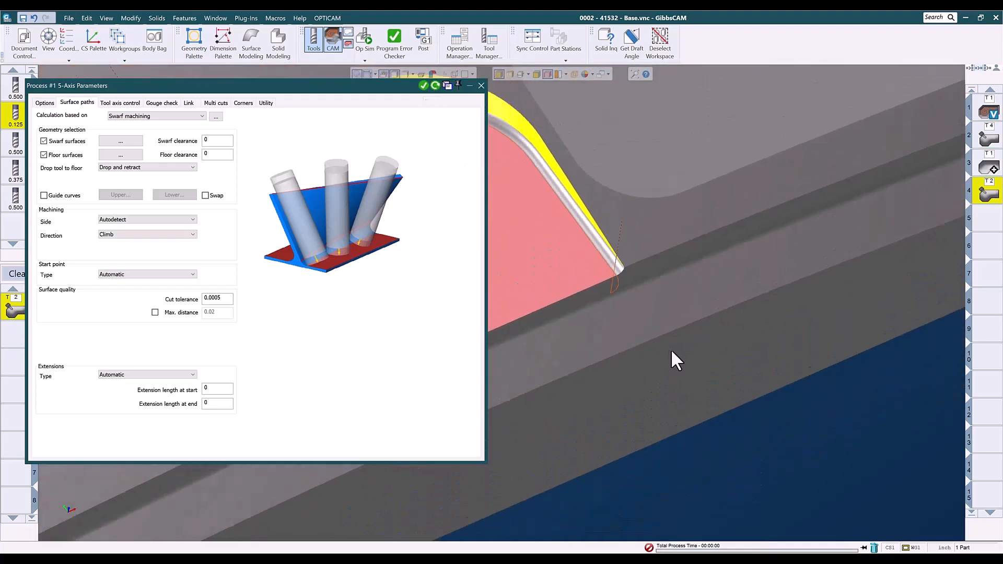
pyautogui.scroll(-3, 669, 350)
pyautogui.moveTo(627, 413); pyautogui.dragTo(748, 402, button='middle')
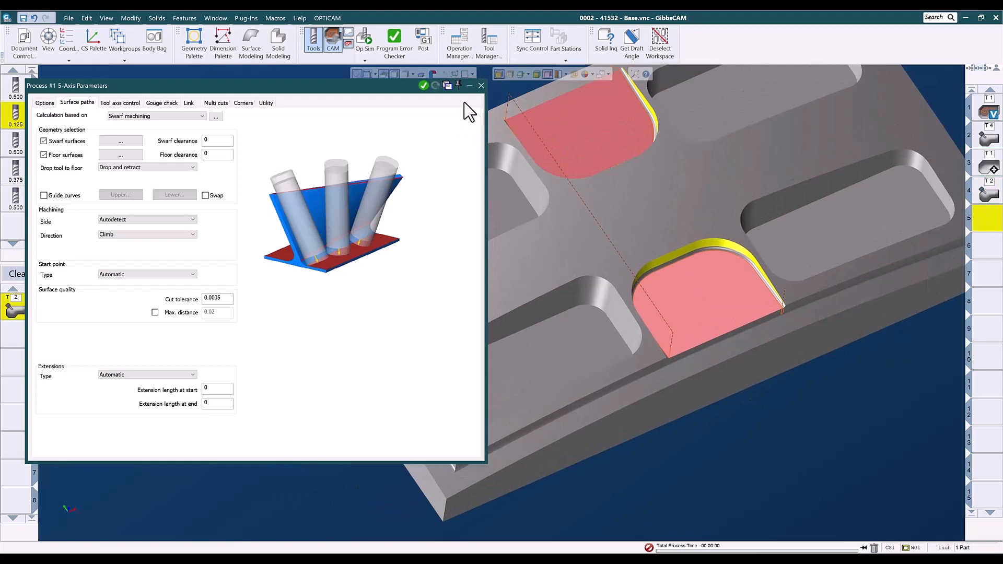
pyautogui.click(481, 85)
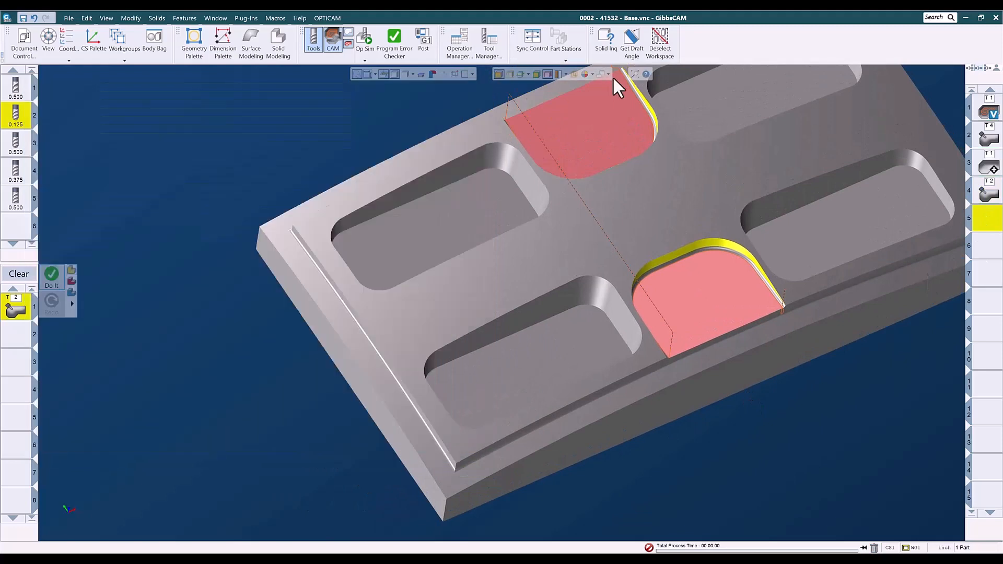
pyautogui.click(654, 48)
# Select the near shallow pocket's floor and replace the process list with the saved process Adv 3D RASTER LACE 0 deg
pyautogui.moveTo(450, 371); pyautogui.dragTo(341, 436, button='middle')
pyautogui.click(597, 390)
pyautogui.moveTo(597, 390); pyautogui.dragTo(633, 366, button='middle')
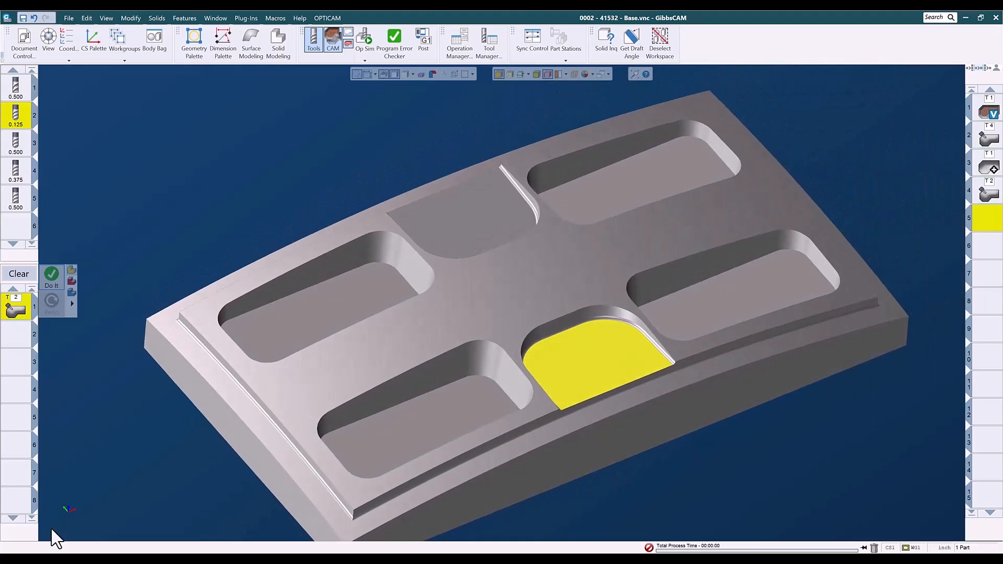
pyautogui.click(19, 274)
pyautogui.rightClick(14, 313)
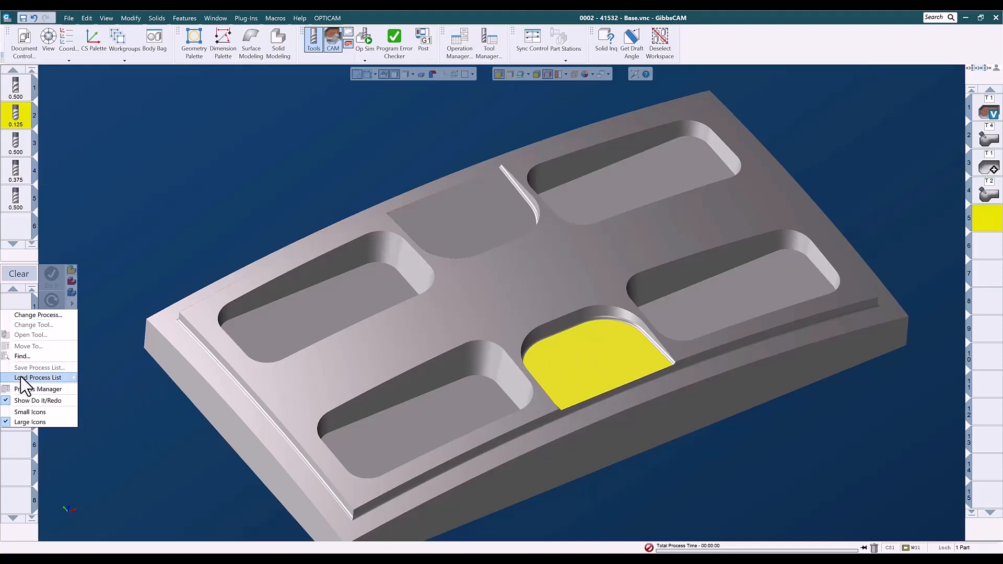
pyautogui.moveTo(20, 378)
pyautogui.moveTo(89, 396)
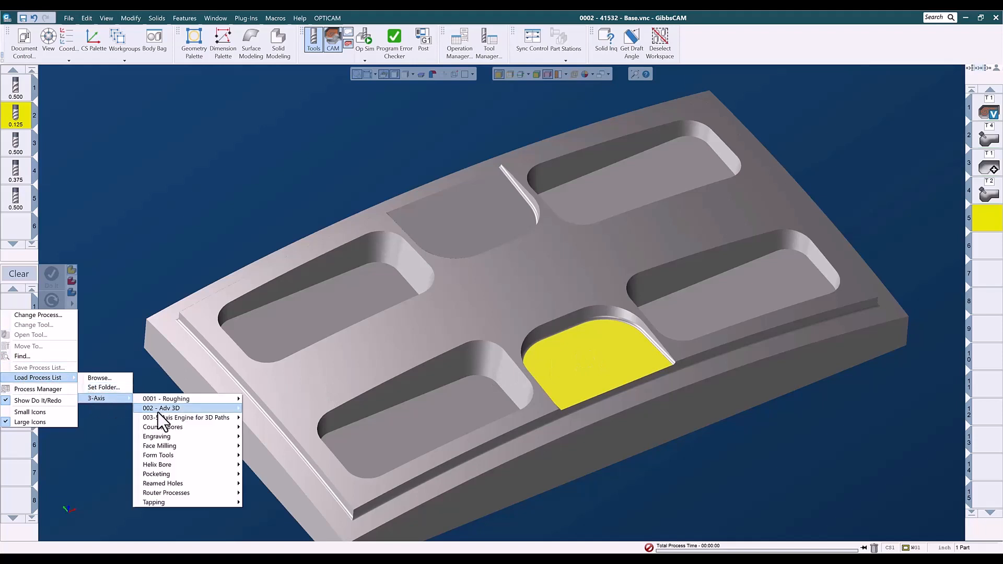
pyautogui.moveTo(224, 418)
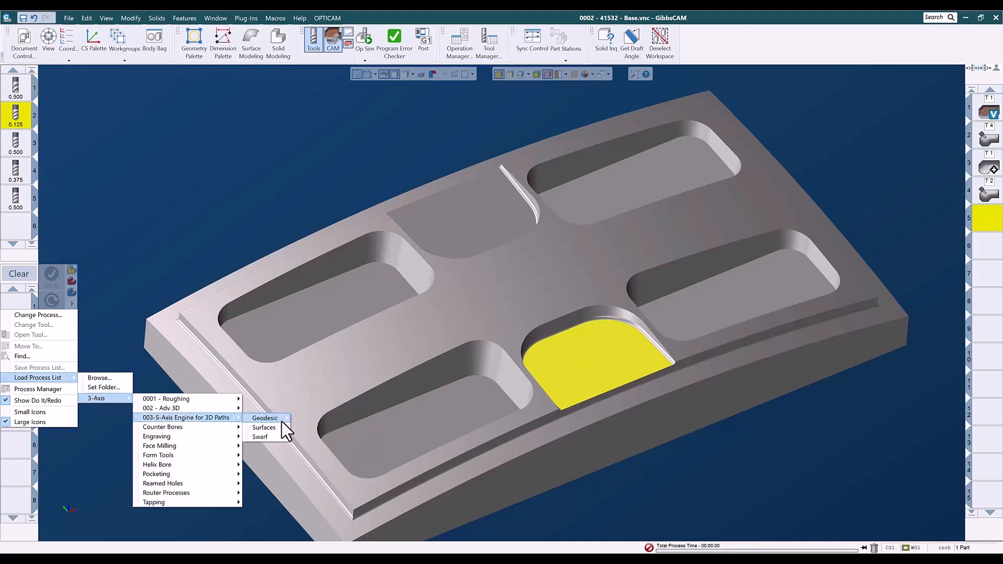
pyautogui.moveTo(281, 420)
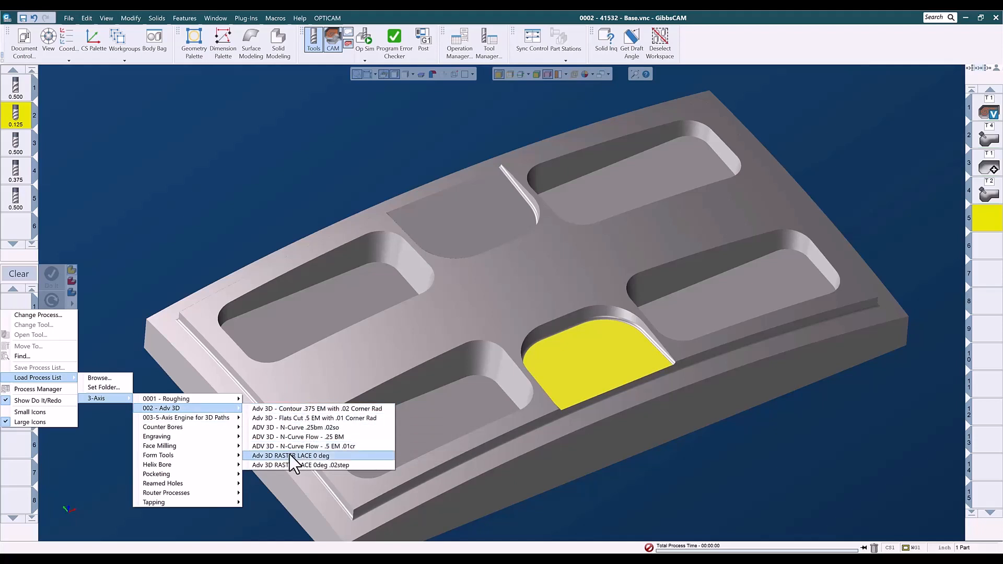
pyautogui.click(305, 457)
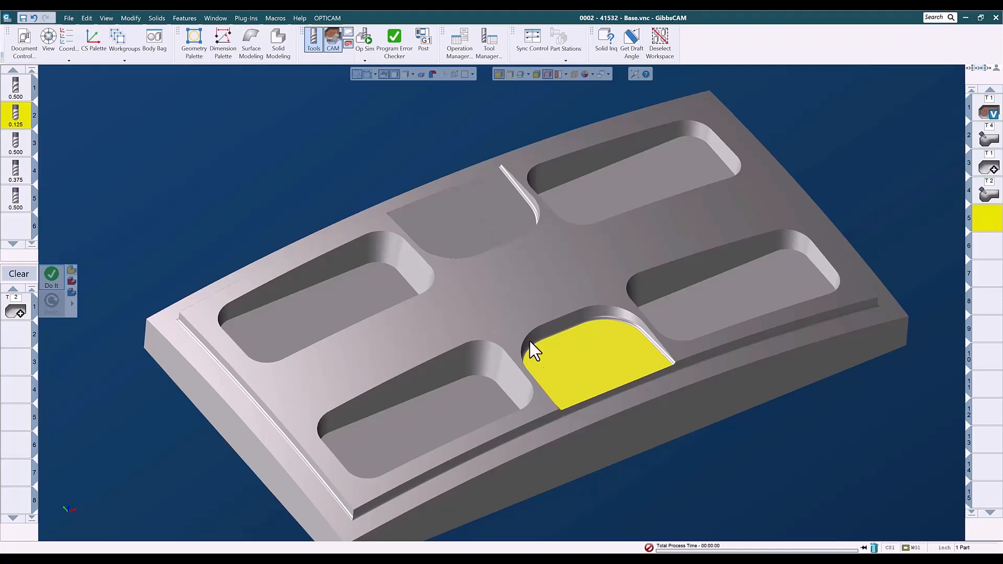
# Generate the raster toolpath on the near shallow pocket's floor and set operation position 6 as the next slot
pyautogui.click(56, 283)
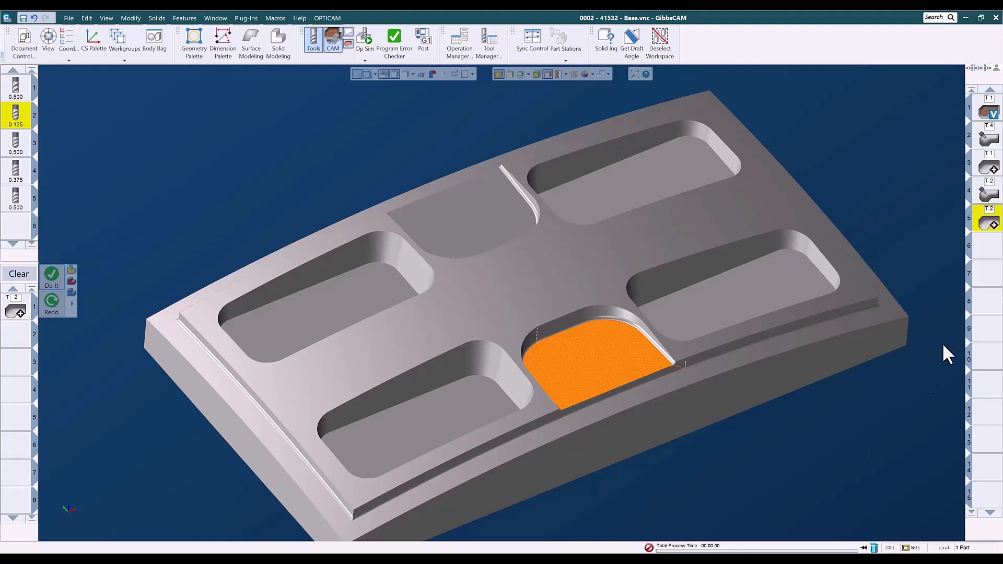
pyautogui.click(986, 247)
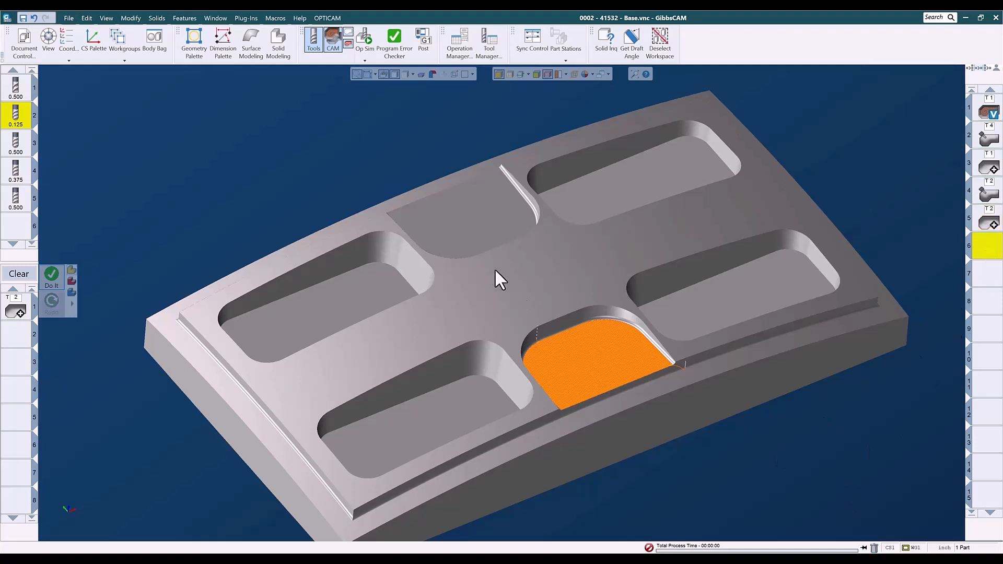
# Check the Lace Cut process parameters and generate the raster toolpath on the far shallow pocket's floor
pyautogui.click(453, 228)
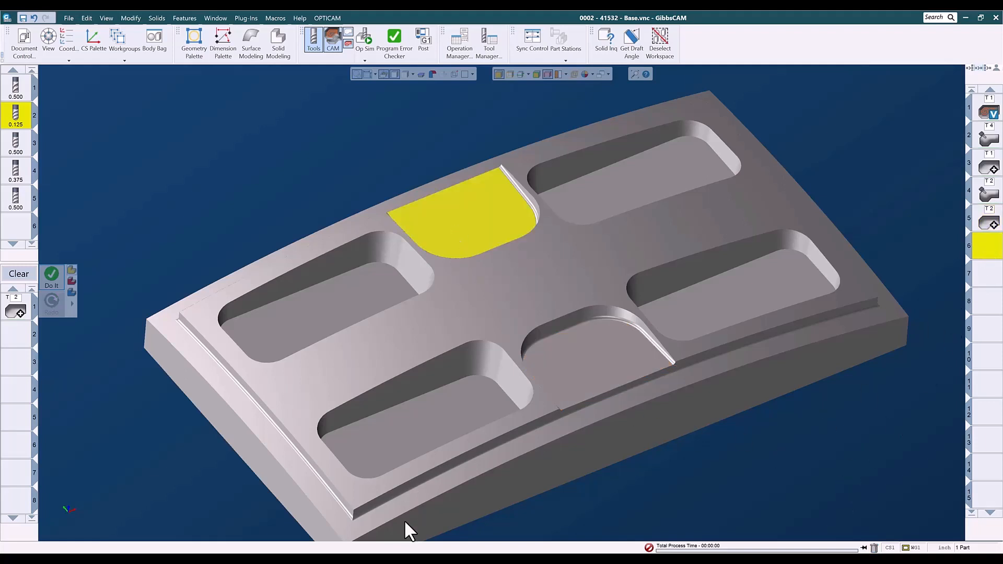
pyautogui.click(16, 307)
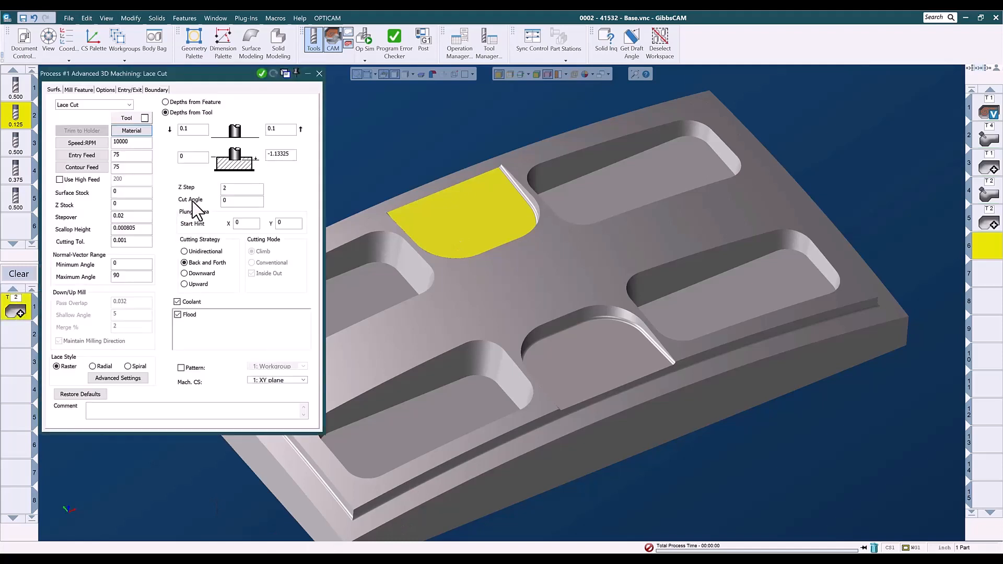
pyautogui.click(222, 203)
pyautogui.click(318, 73)
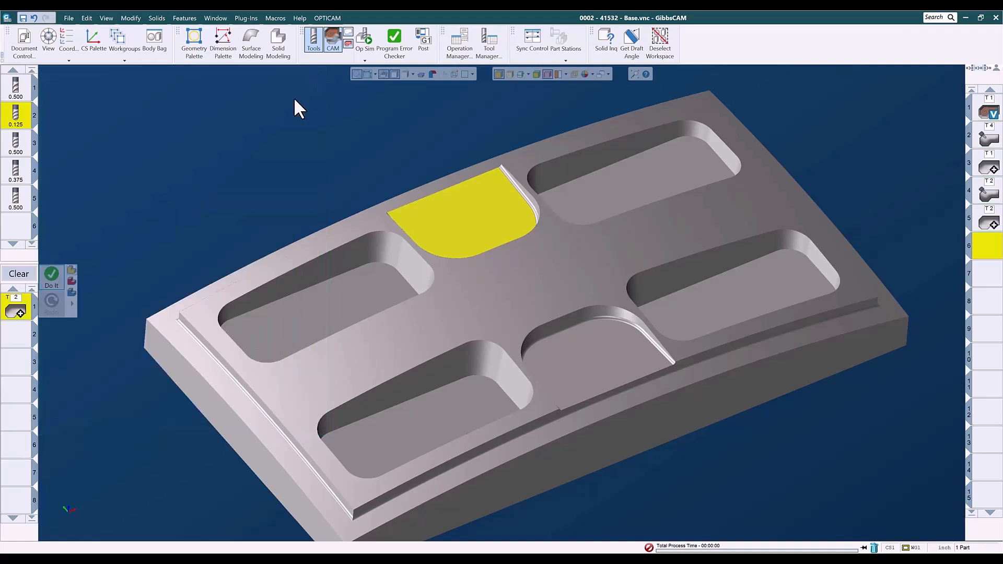
pyautogui.click(58, 277)
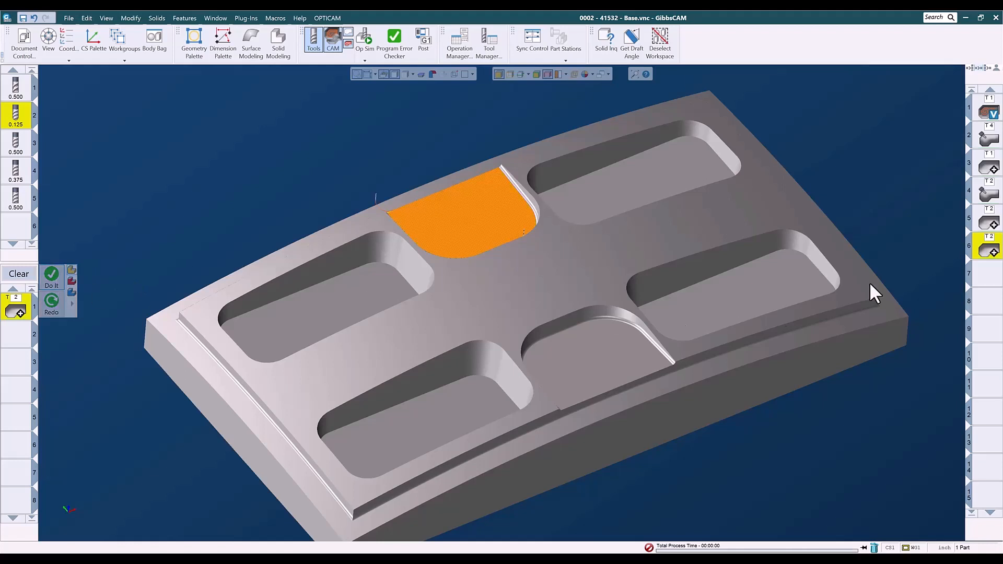
# For operation position 7, select the curved top face and replace the process list with 002 - 3AX - Geo - .5BM - Parallel to Multi Curves - Auto
pyautogui.click(985, 286)
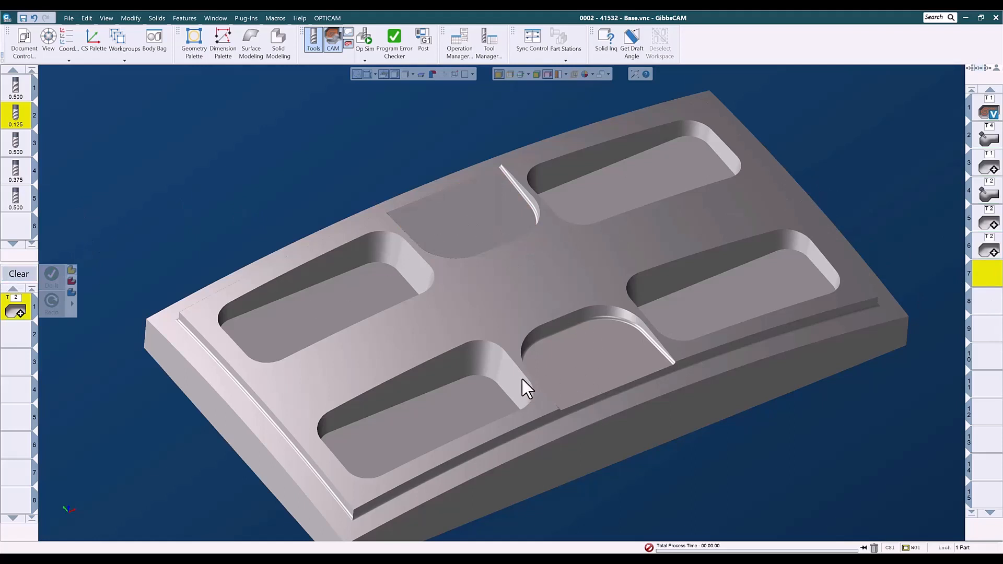
pyautogui.scroll(-3, 448, 384)
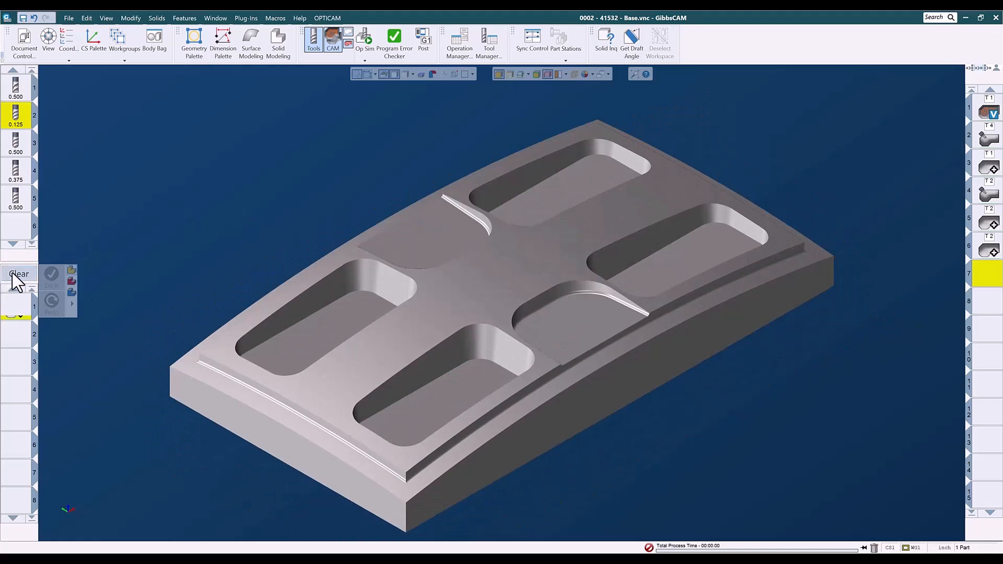
pyautogui.click(454, 302)
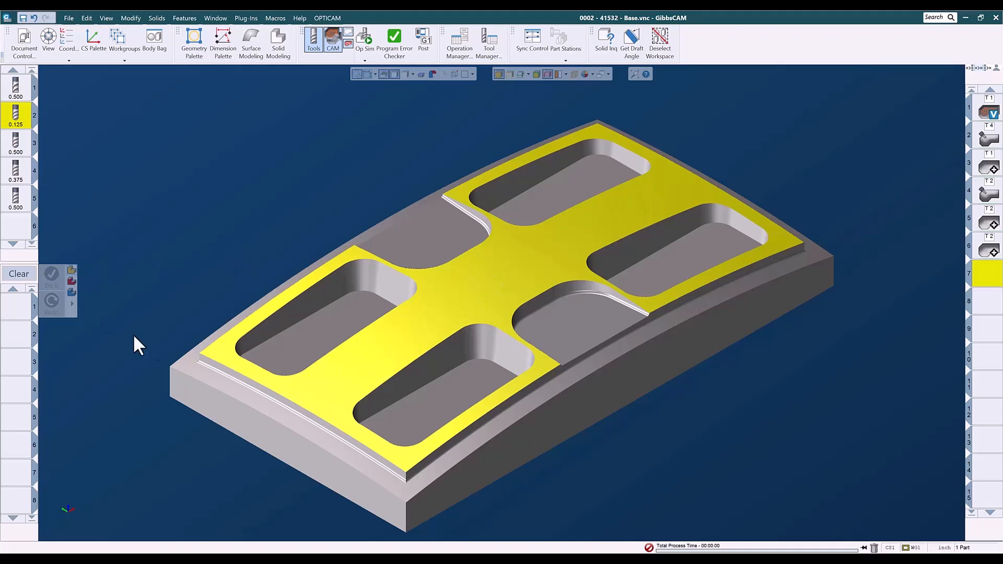
pyautogui.rightClick(20, 316)
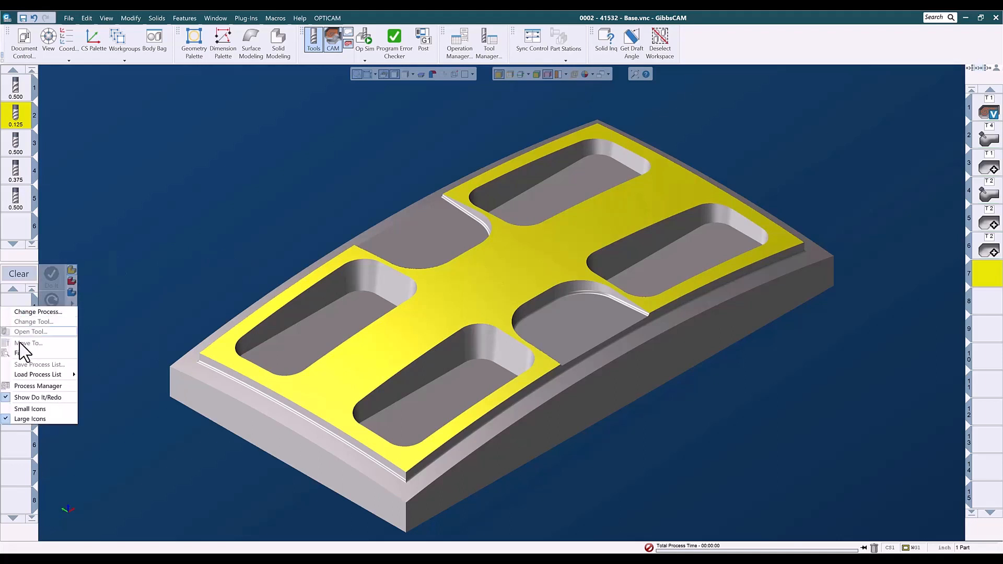
pyautogui.moveTo(32, 375)
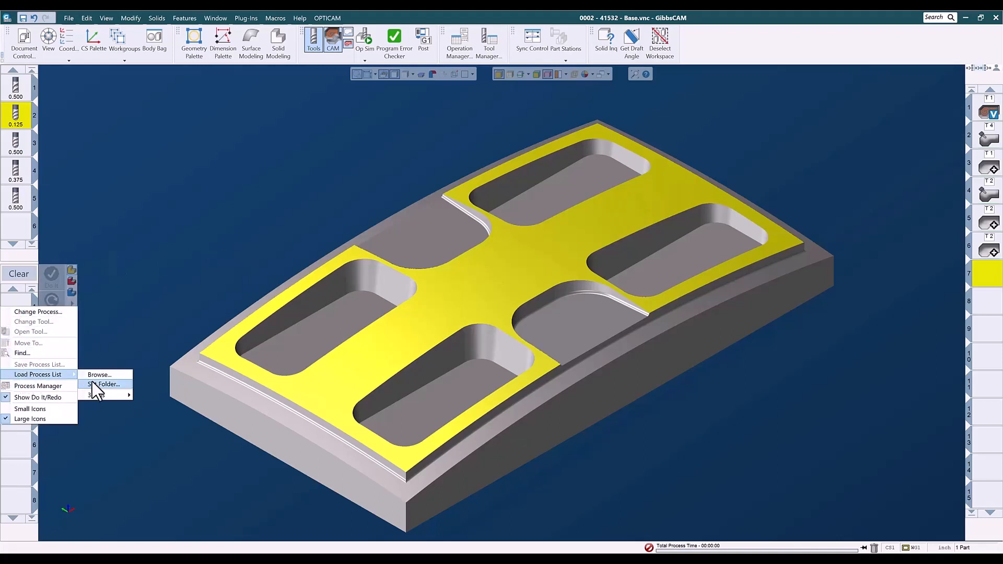
pyautogui.moveTo(97, 395)
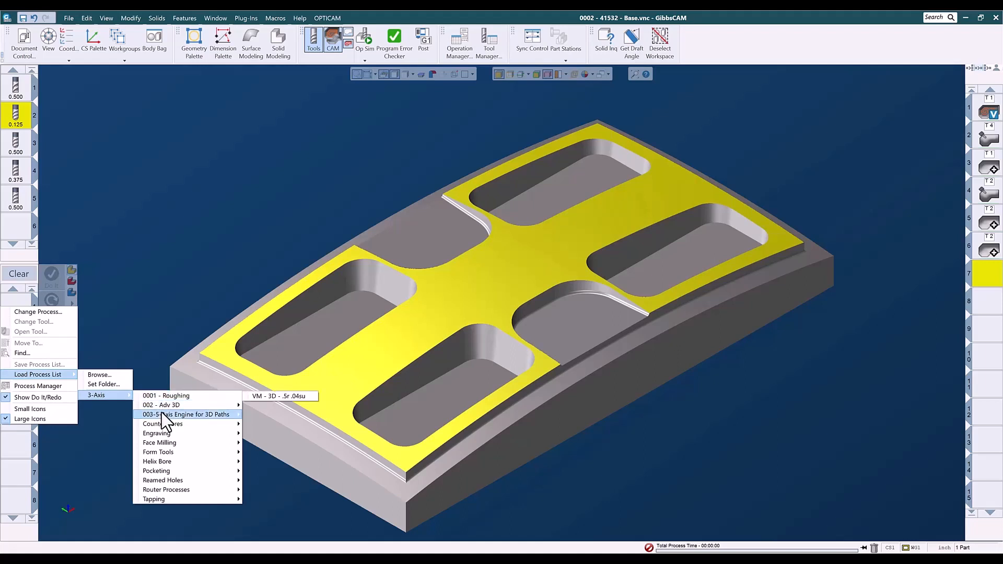
pyautogui.moveTo(161, 413)
pyautogui.moveTo(270, 416)
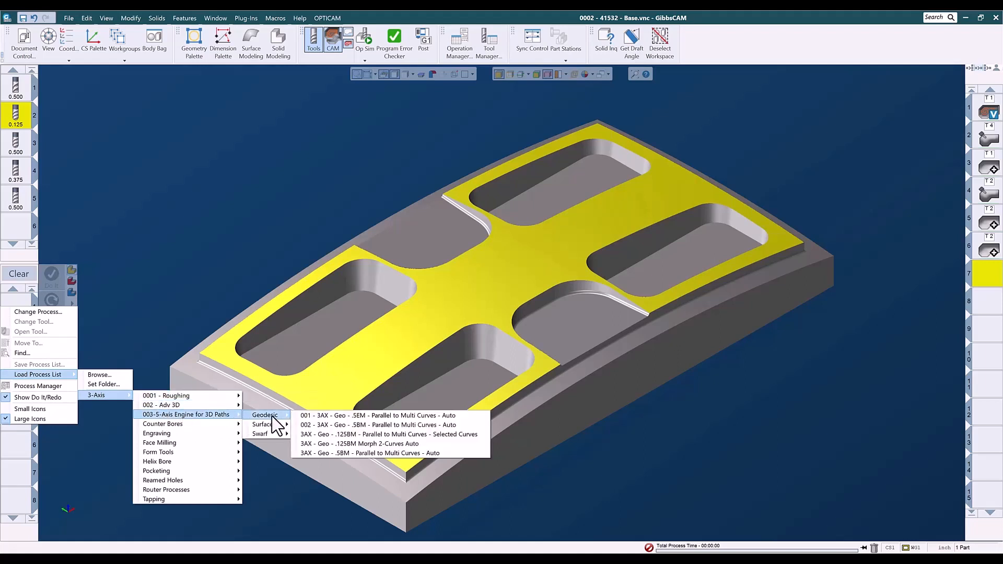
pyautogui.click(361, 425)
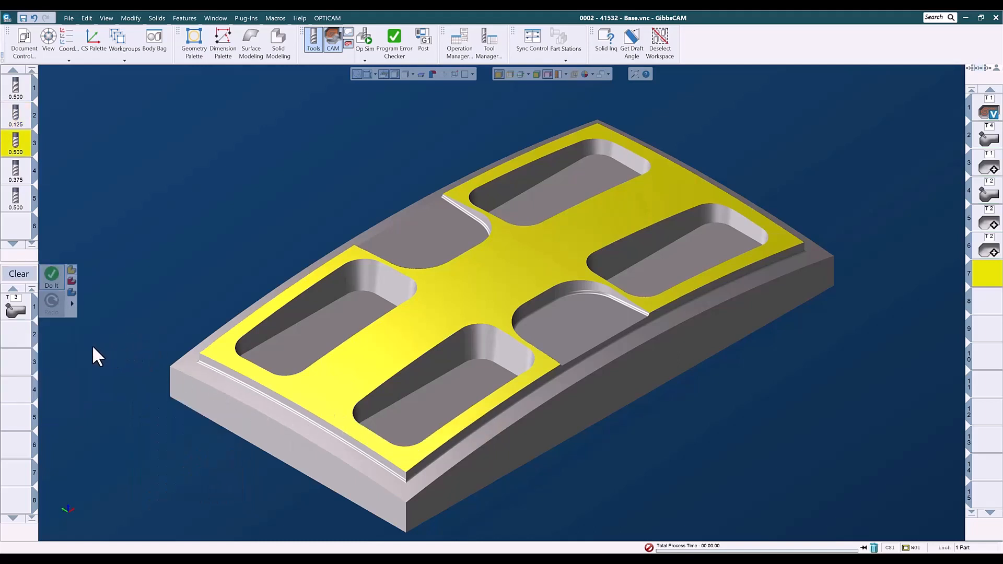
# Review the geodesic process's surface path, gouge check and link settings, and generate its toolpath on the curved top face
pyautogui.click(15, 310)
pyautogui.doubleClick(17, 311)
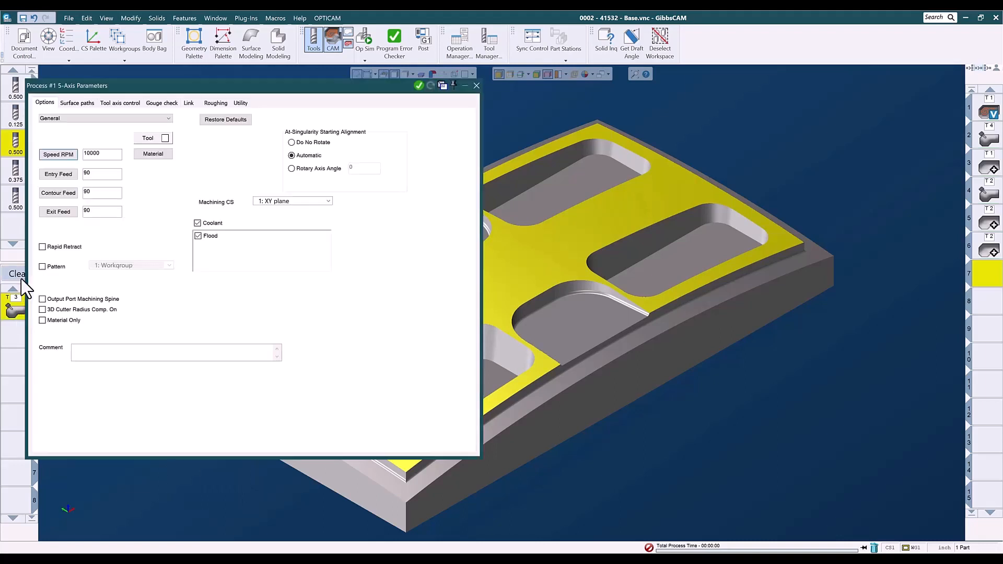
pyautogui.click(80, 103)
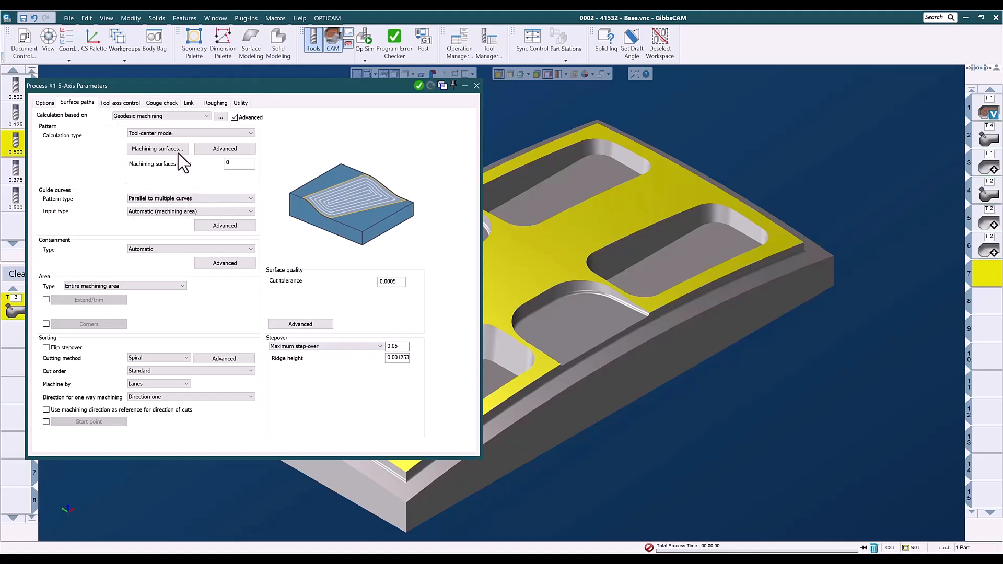
pyautogui.click(157, 104)
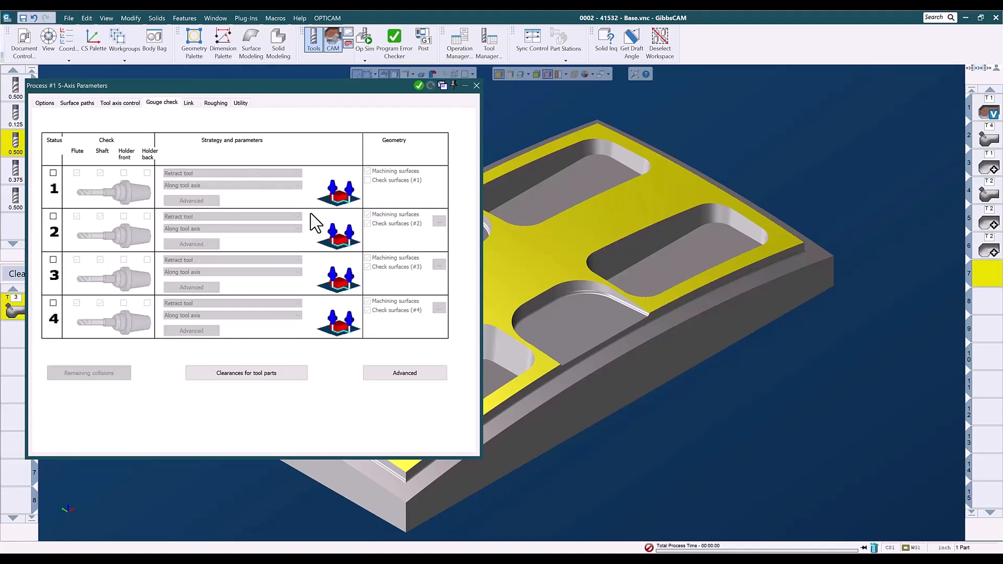
pyautogui.click(191, 104)
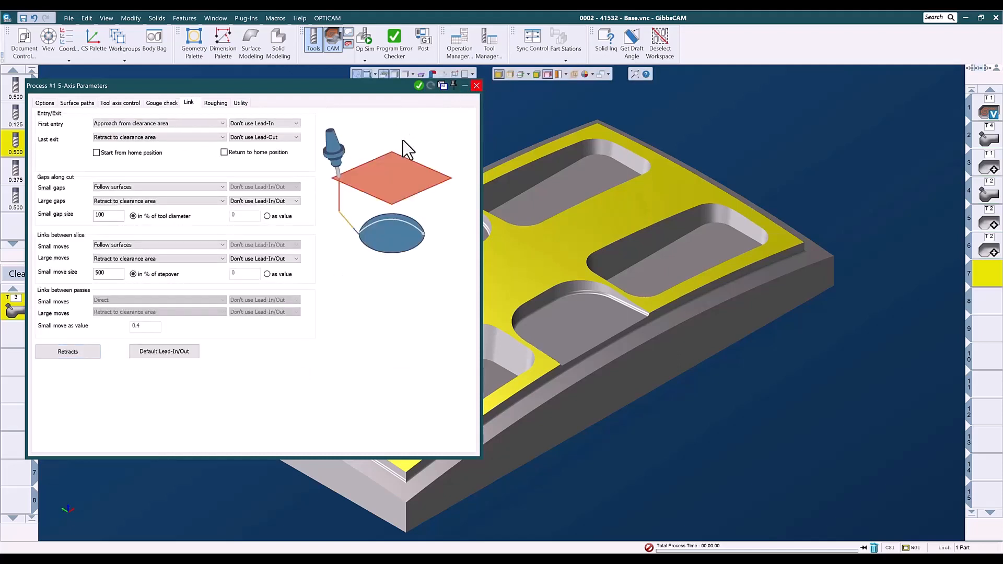
pyautogui.click(476, 85)
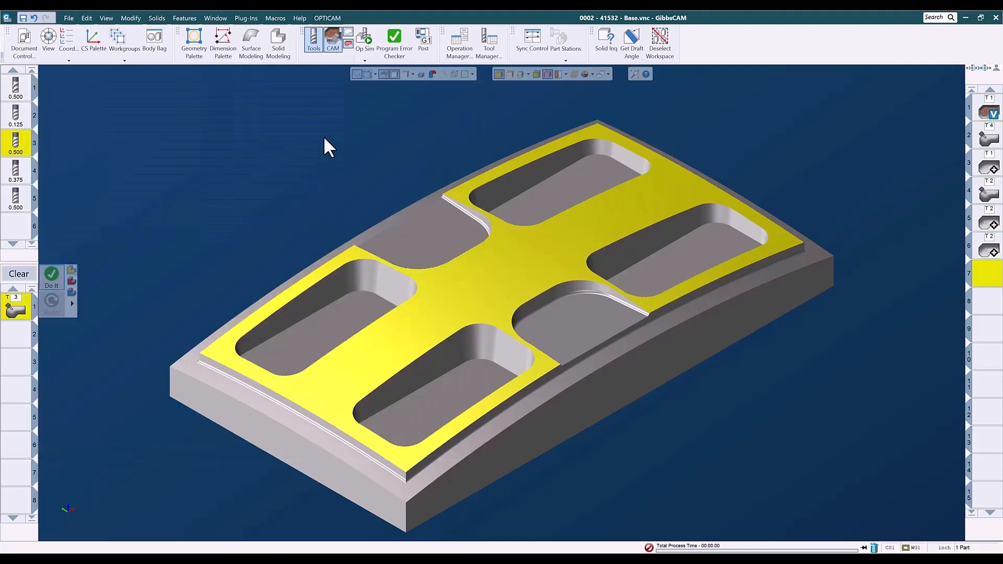
pyautogui.click(53, 281)
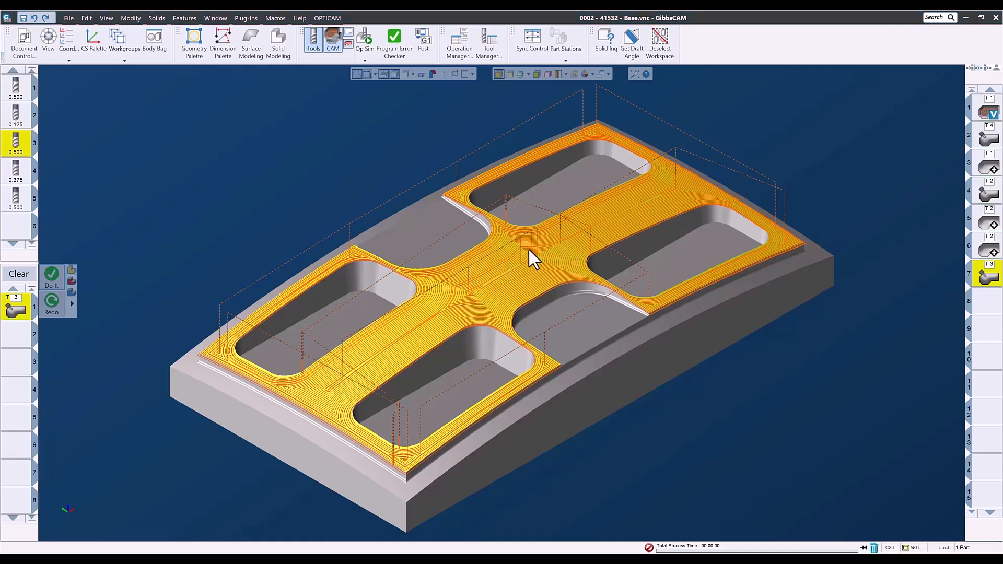
# For operation position 8, select the perimeter ledge face and replace the process list with 3AX - Geo - .125BM - Parallel to Multi Curves - Selected Curves
pyautogui.click(982, 306)
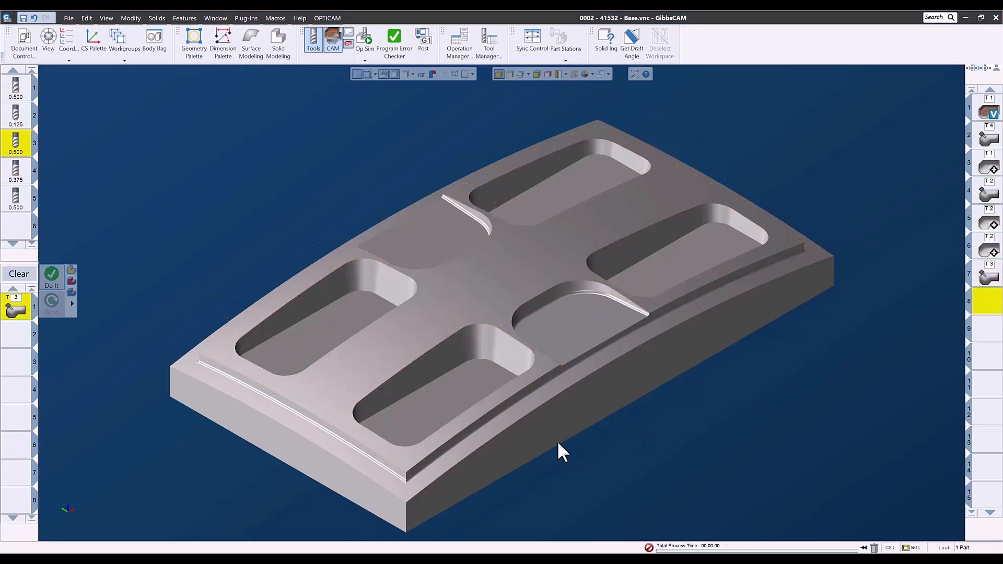
pyautogui.click(8, 276)
pyautogui.click(218, 389)
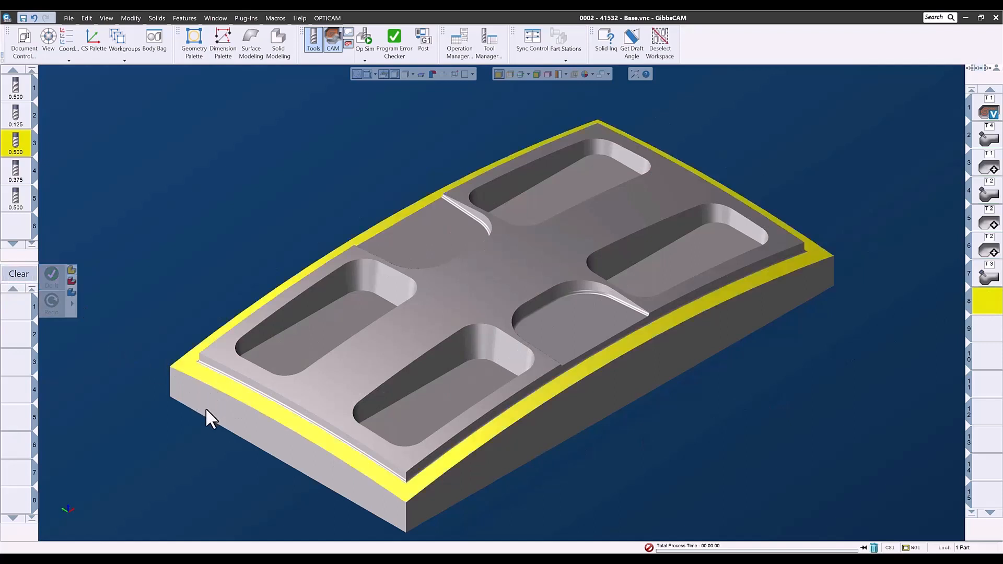
pyautogui.rightClick(11, 307)
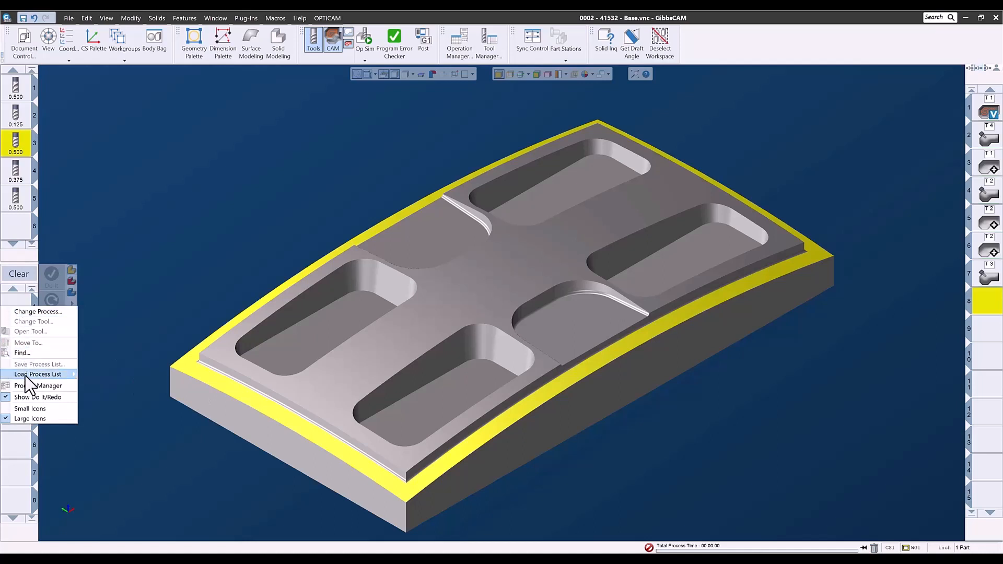
pyautogui.moveTo(32, 378)
pyautogui.moveTo(93, 393)
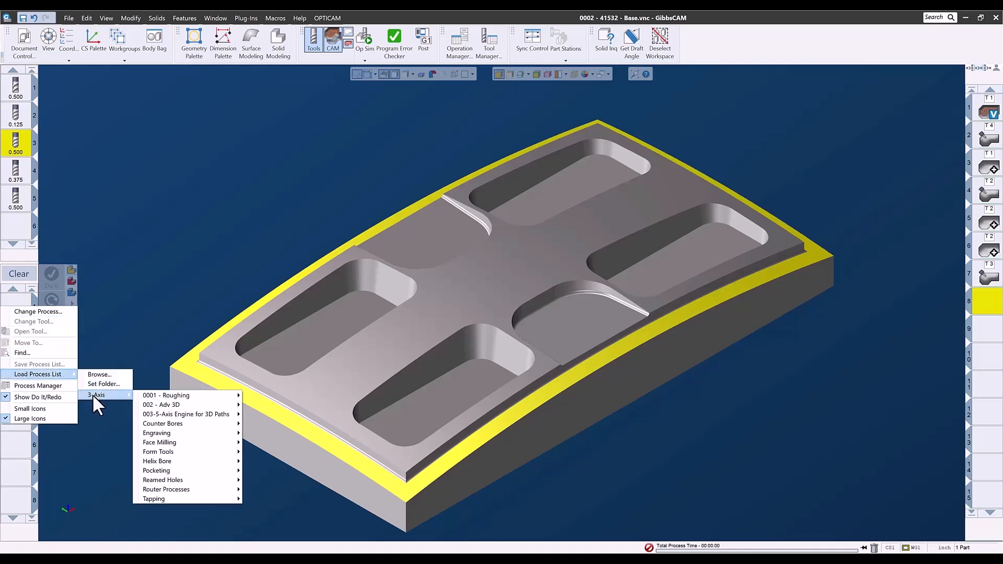
pyautogui.moveTo(164, 415)
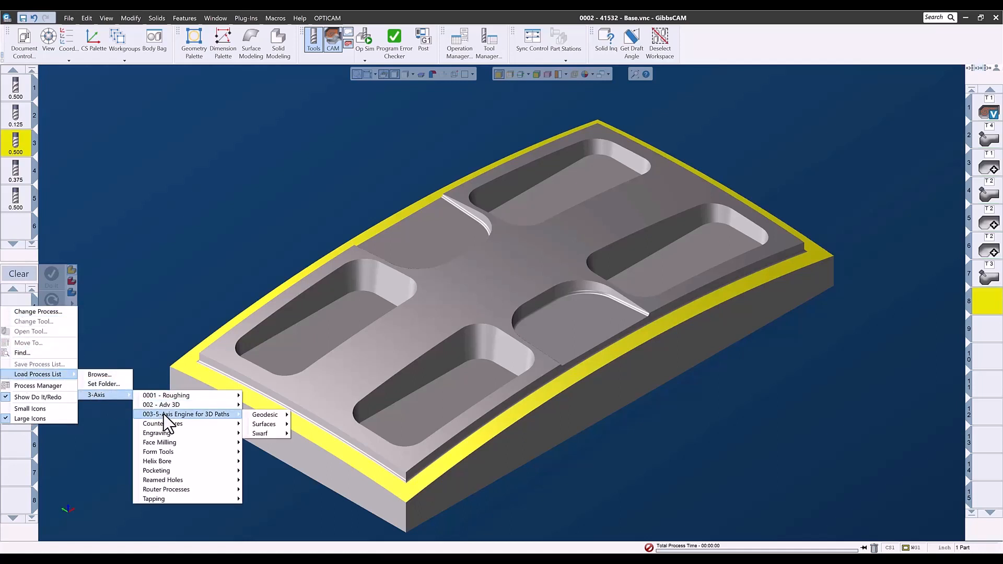
pyautogui.moveTo(260, 419)
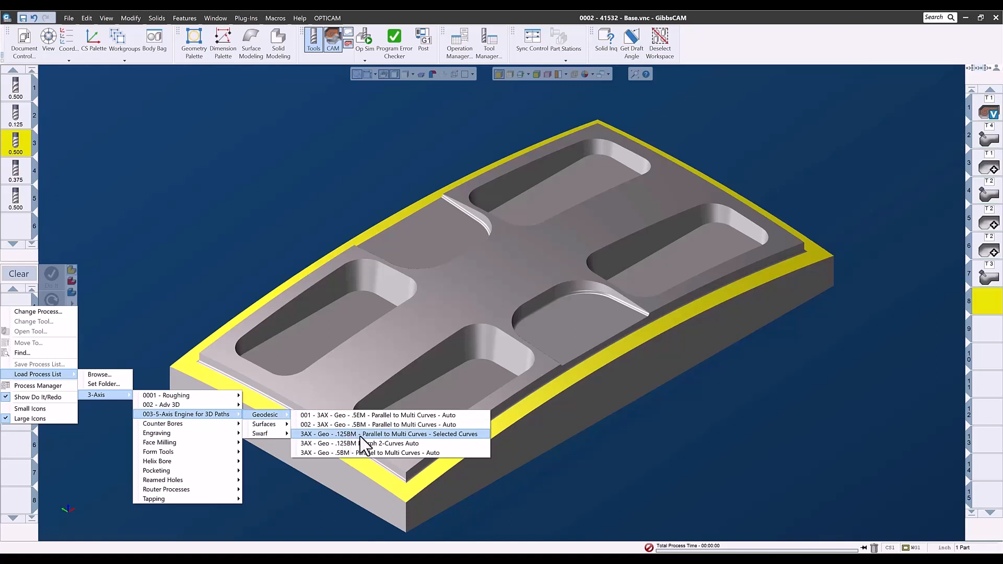
pyautogui.click(447, 434)
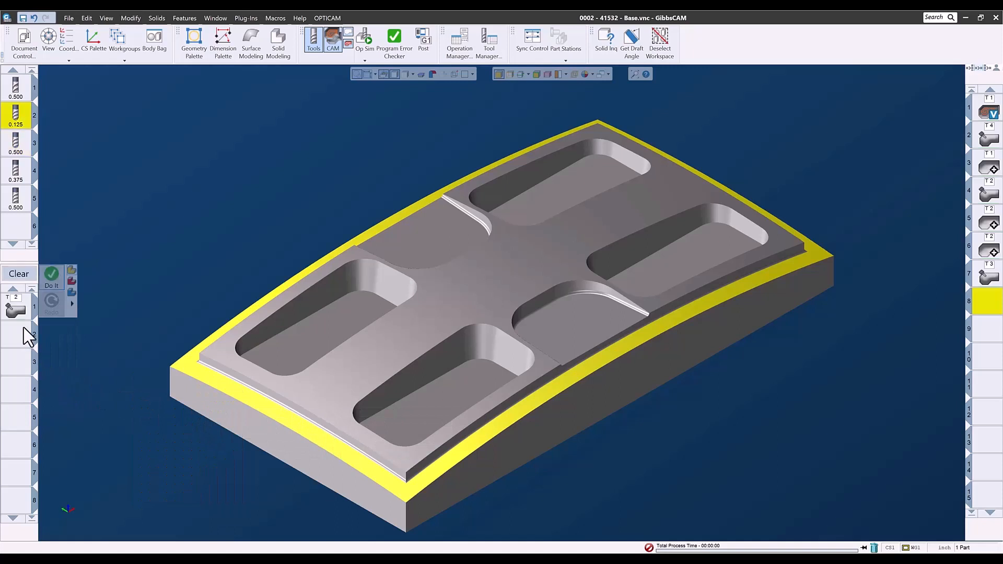
# Open the geodesic process's surface path settings and accept the perimeter ledge face as its machining surface
pyautogui.click(19, 309)
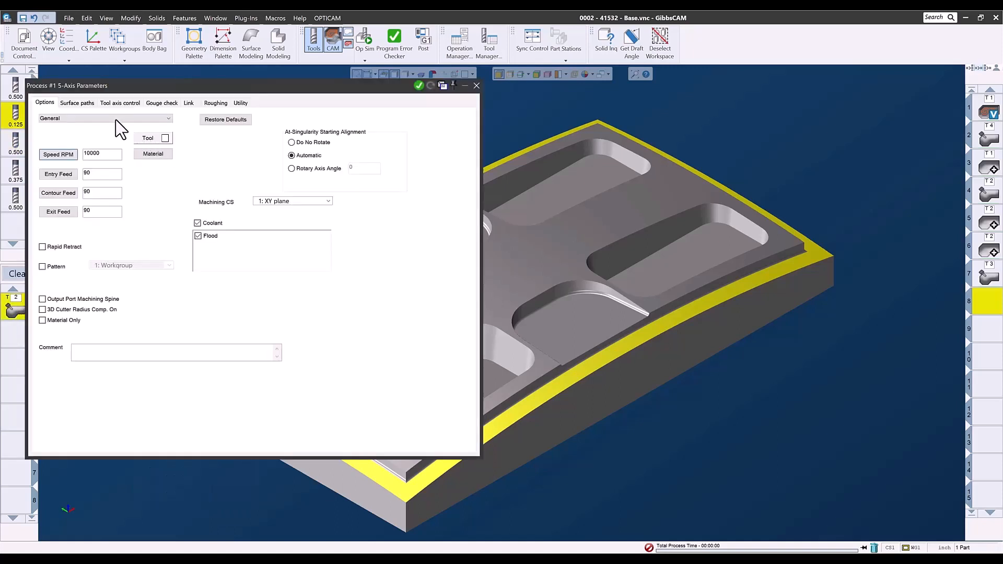
pyautogui.click(77, 103)
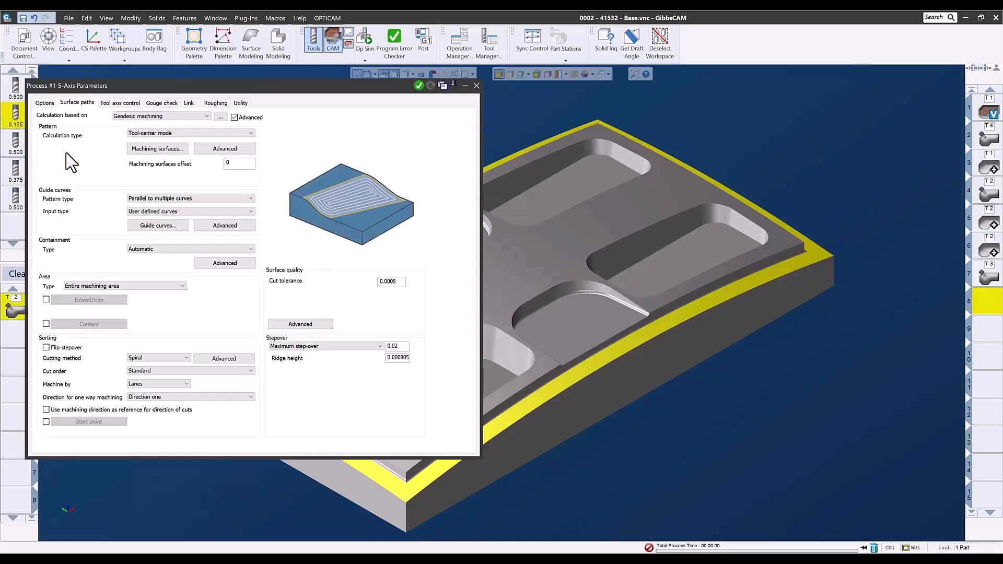
pyautogui.click(136, 150)
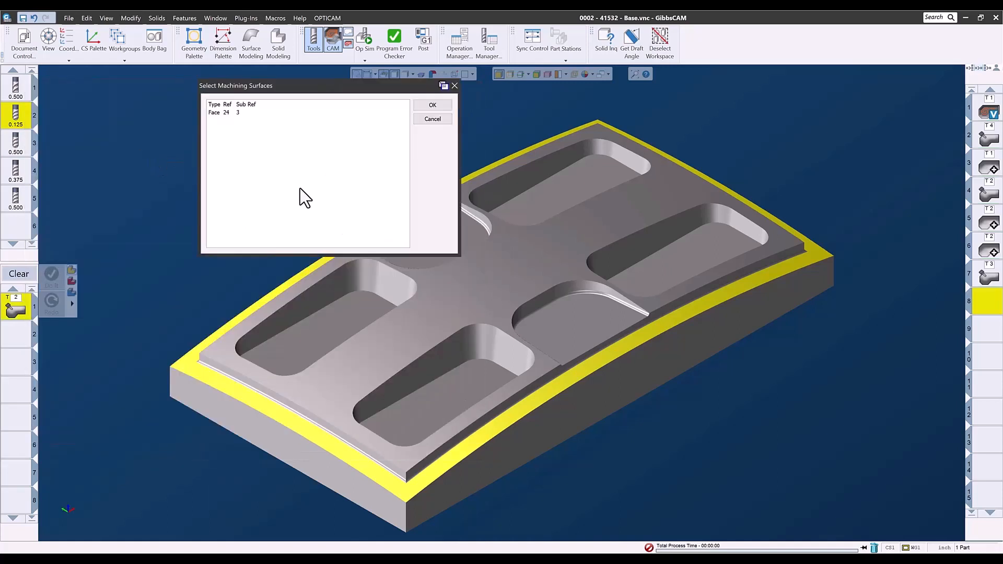
pyautogui.click(433, 106)
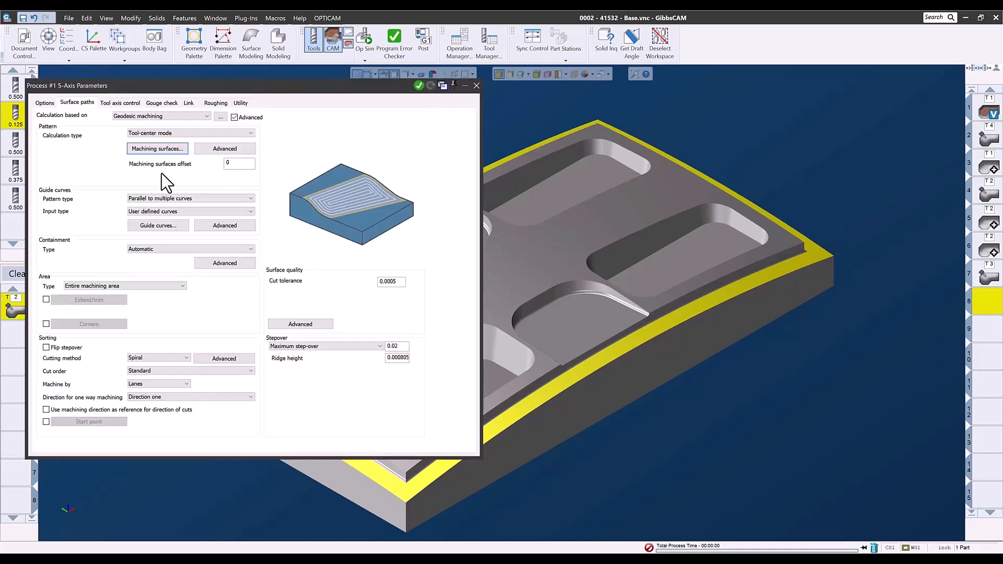
# Define the geodesic process's guide curves from the four inner edges of the perimeter ledge, where it meets the raised body's fillet
pyautogui.click(159, 227)
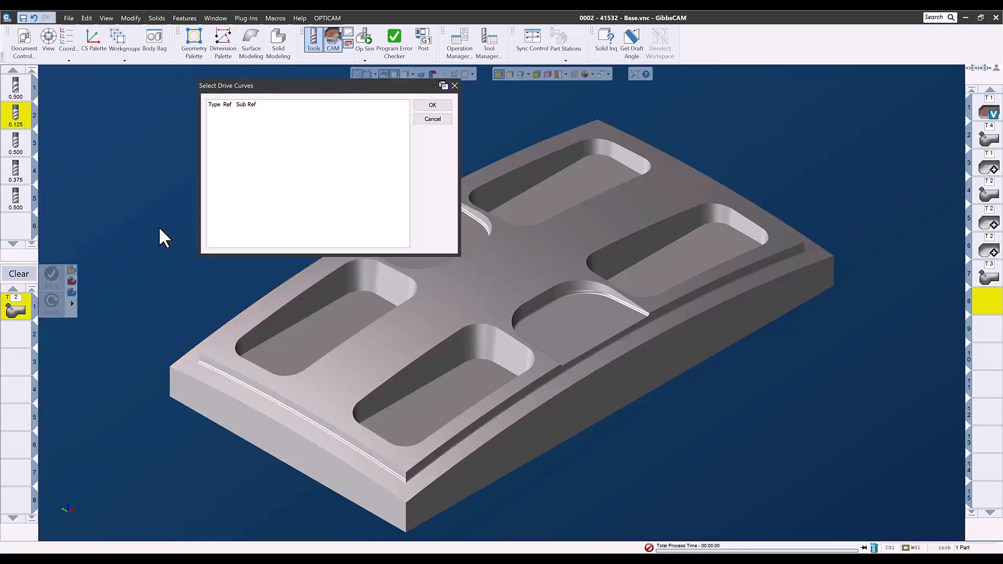
pyautogui.click(507, 73)
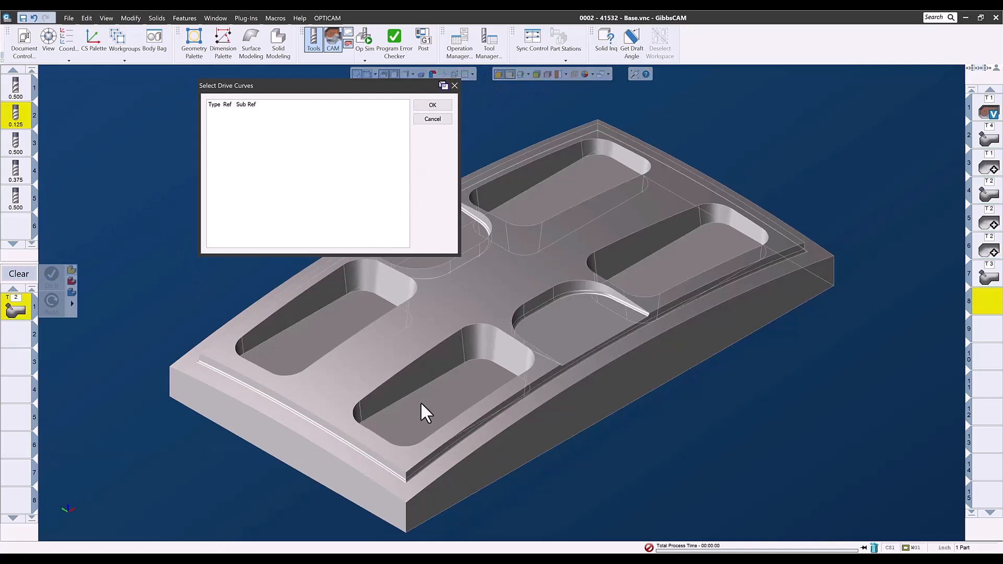
pyautogui.moveTo(393, 471); pyautogui.dragTo(448, 519)
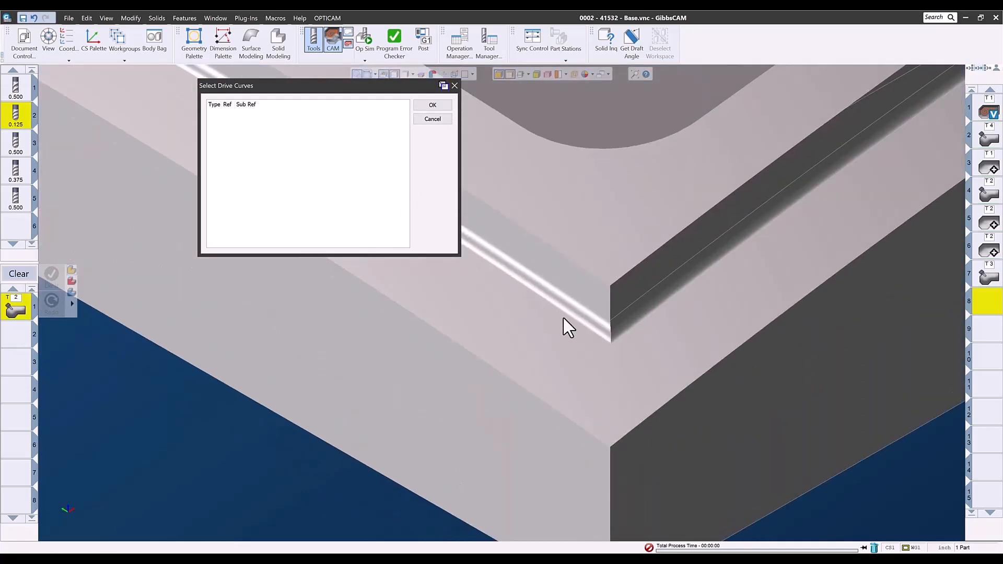
pyautogui.click(610, 331)
pyautogui.click(623, 334)
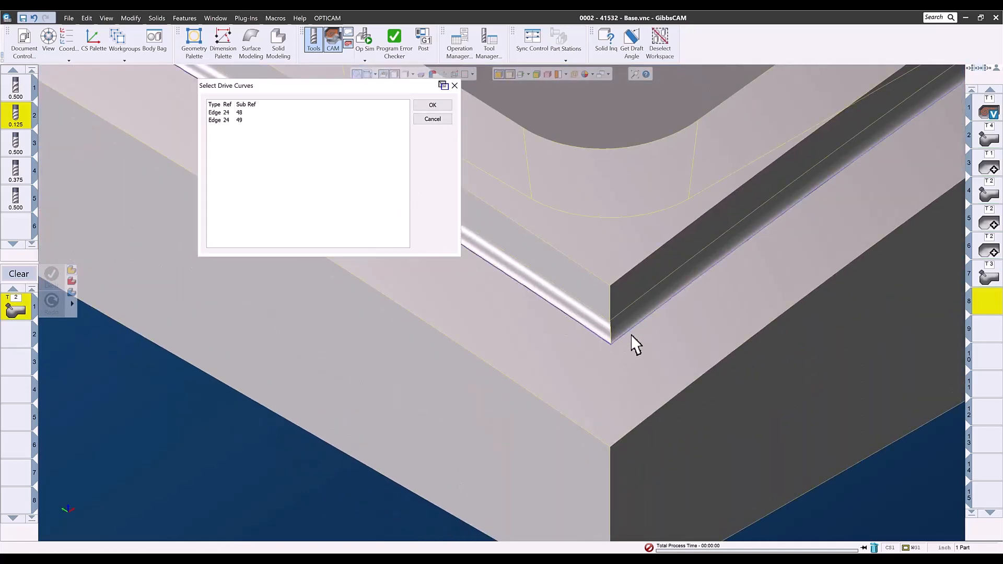
pyautogui.moveTo(806, 400); pyautogui.dragTo(242, 470, button='middle')
pyautogui.moveTo(622, 438); pyautogui.dragTo(384, 437, button='middle')
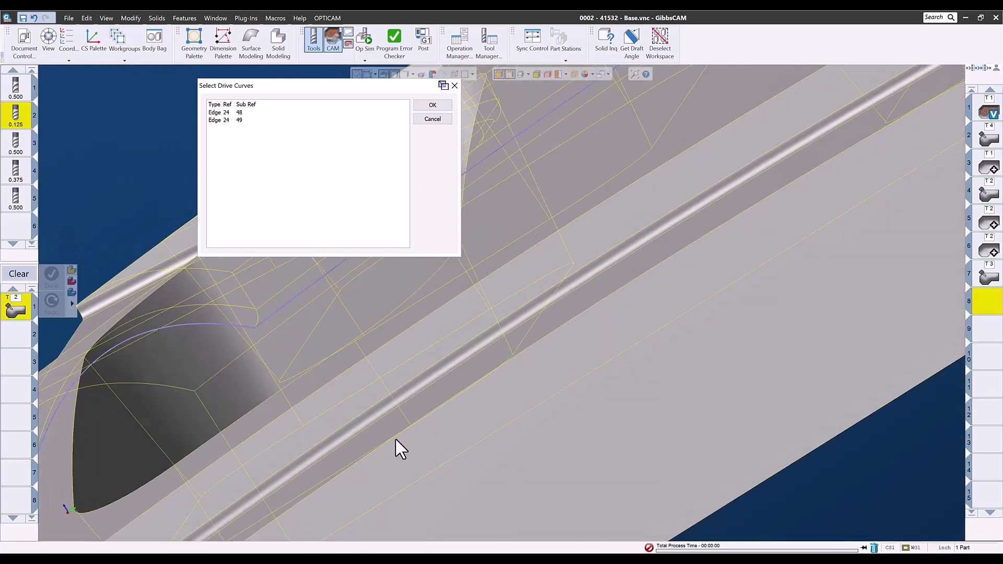
pyautogui.moveTo(622, 363); pyautogui.dragTo(769, 414, button='middle')
pyautogui.click(757, 416)
pyautogui.click(778, 396)
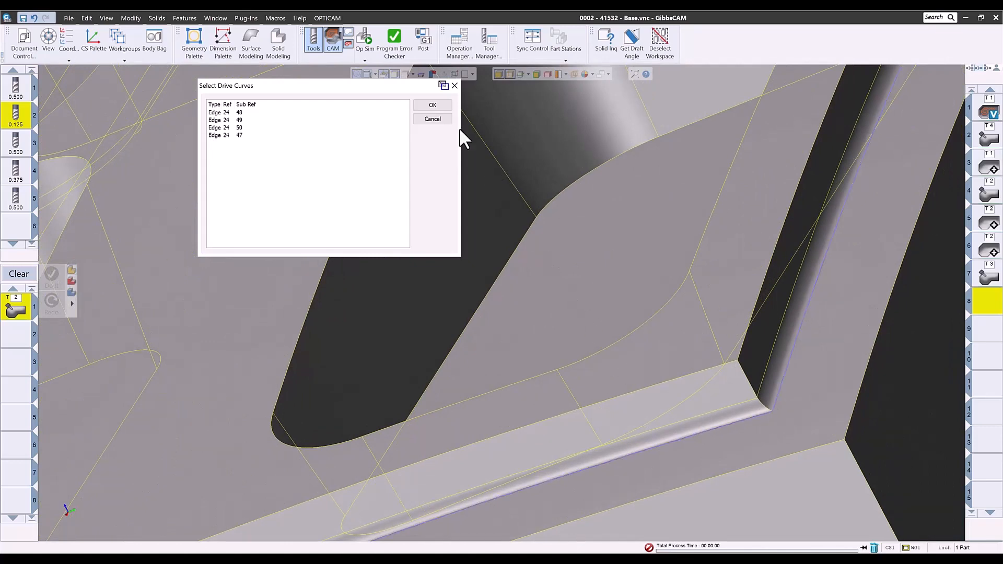
pyautogui.click(443, 107)
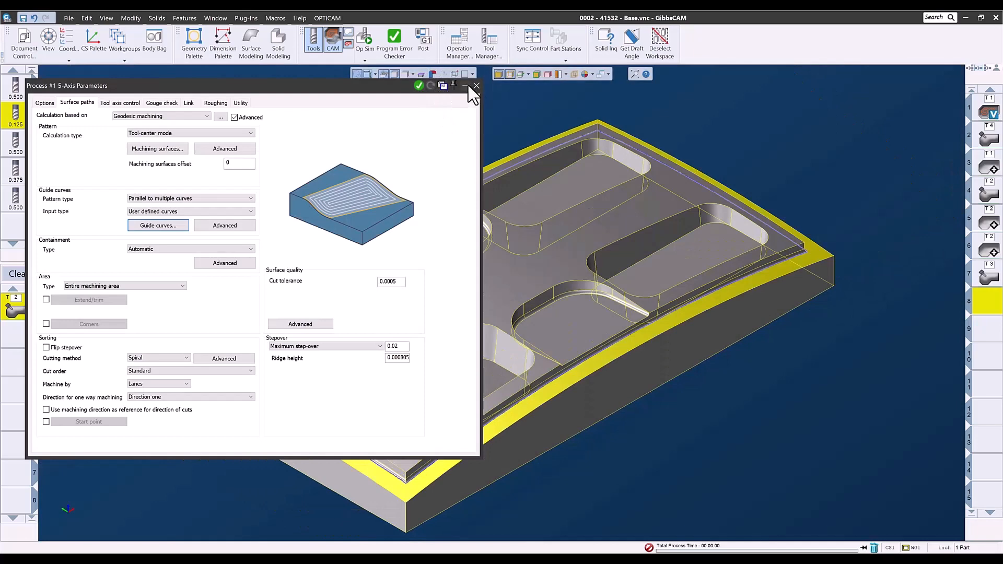
# Generate the geodesic toolpath on the perimeter ledge, then activate operation position 9 and clear the process list
pyautogui.click(476, 85)
pyautogui.rightClick(285, 125)
pyautogui.click(295, 103)
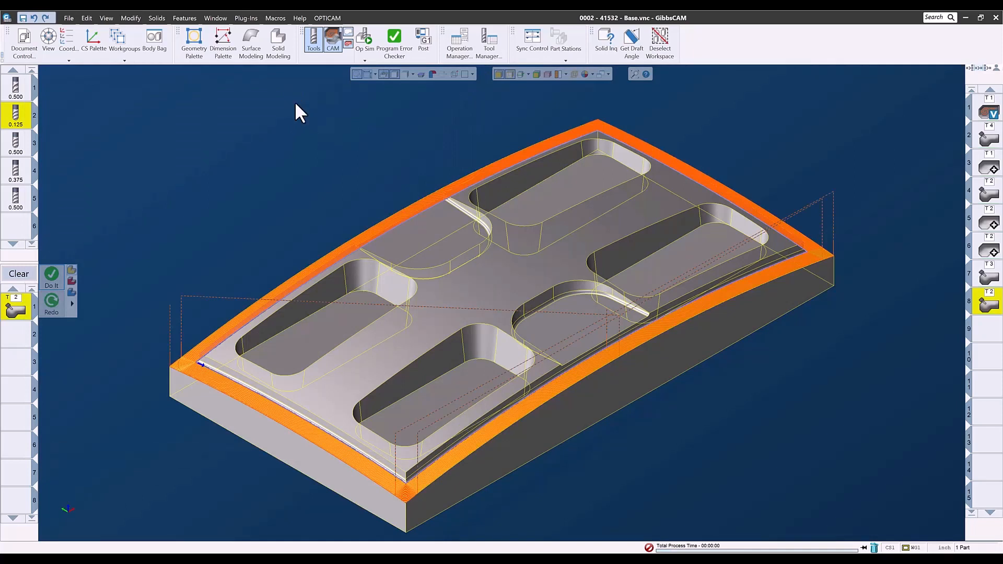
pyautogui.click(992, 336)
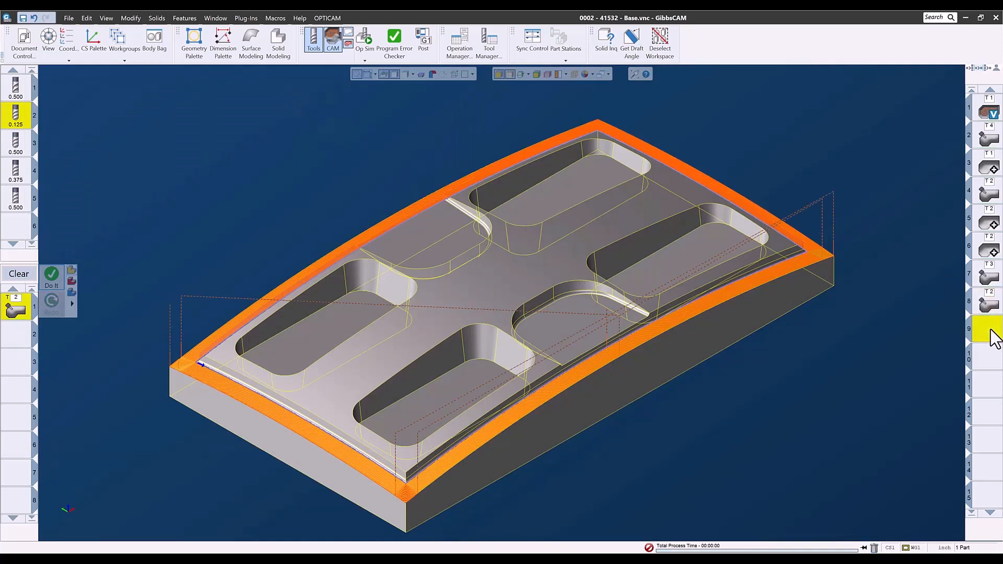
pyautogui.click(11, 275)
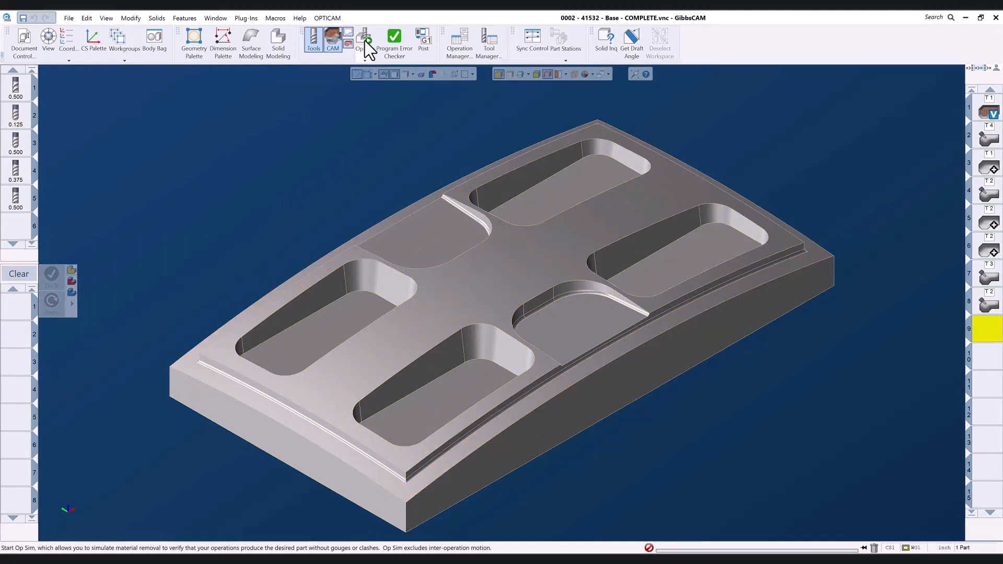
# Run the Op Sim material-removal simulation of the completed part's operations and increase its playback speed
pyautogui.click(365, 41)
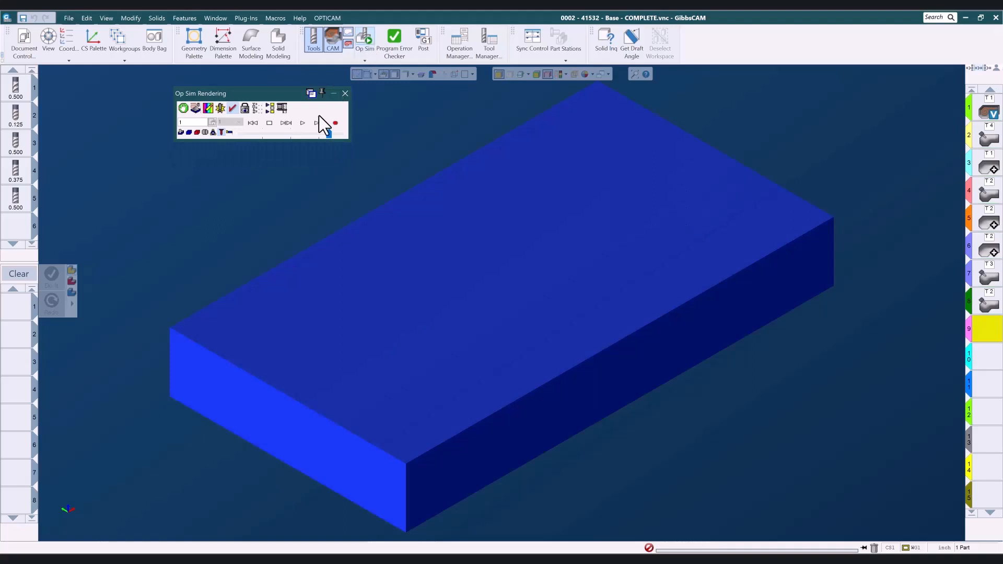
pyautogui.click(304, 123)
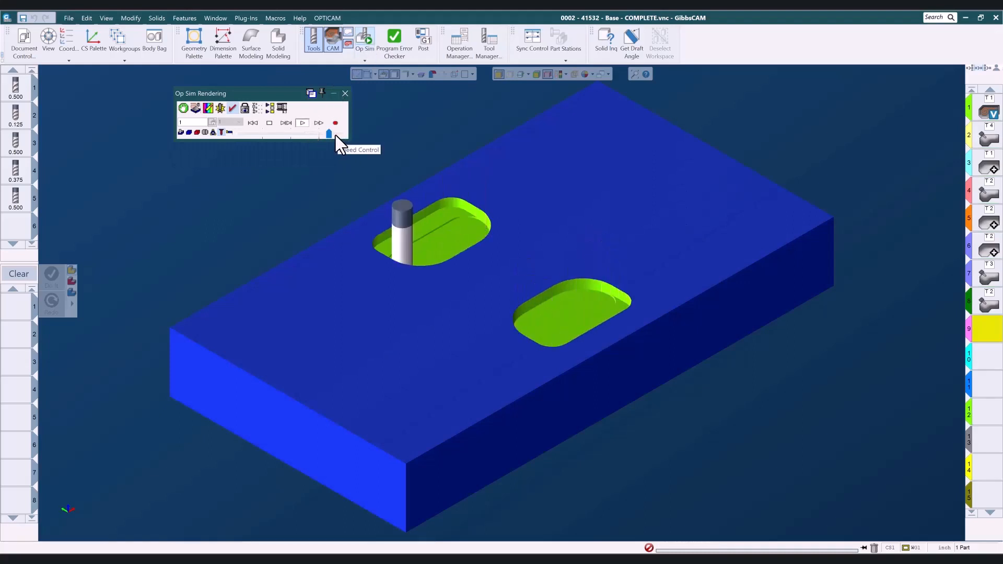
pyautogui.moveTo(329, 133); pyautogui.dragTo(335, 133)
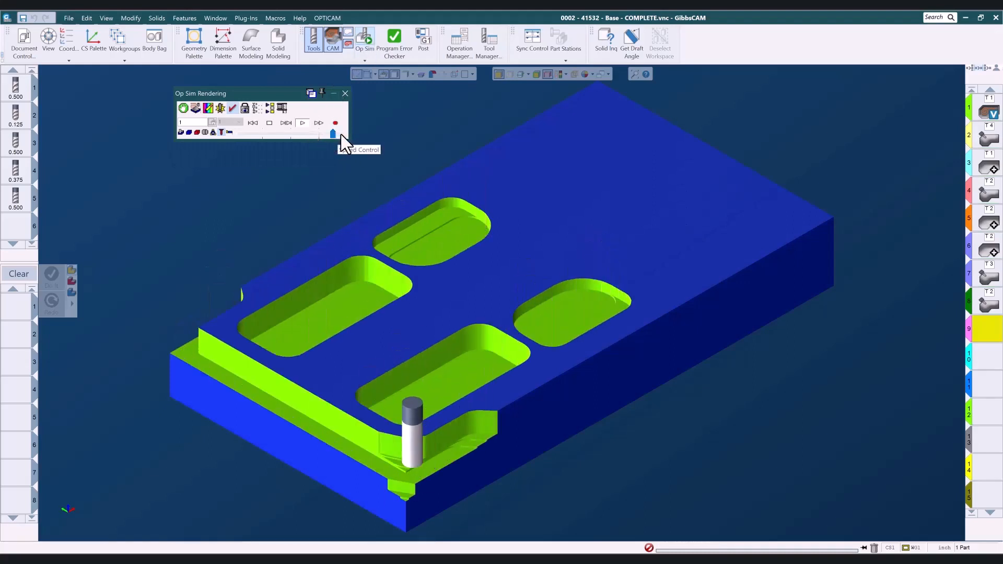